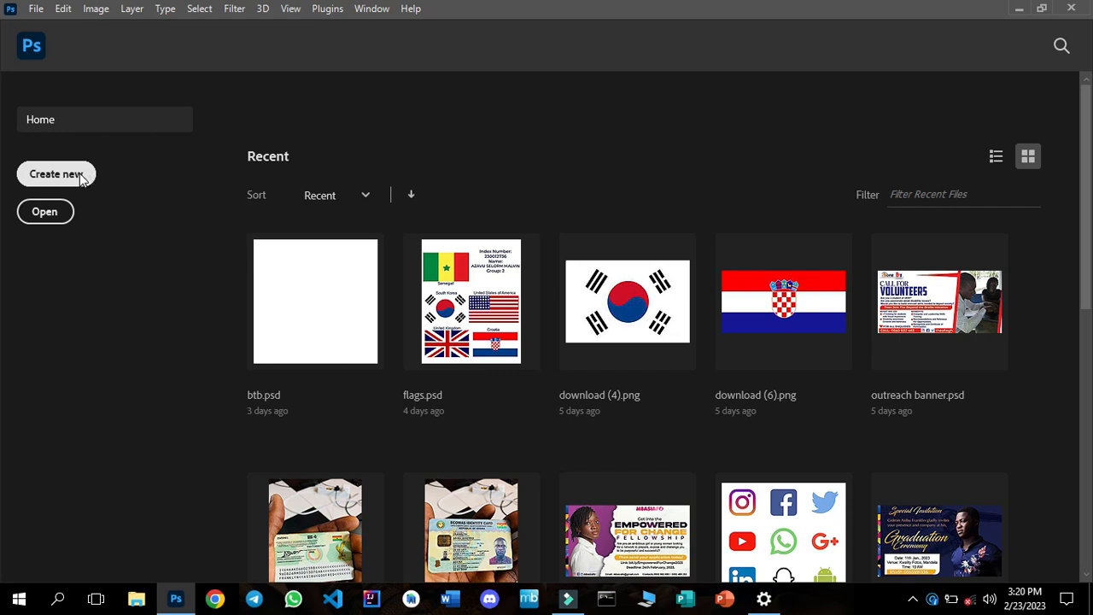
# Set up a new document from the A4 print preset and name it certifcate.
pyautogui.click(82, 177)
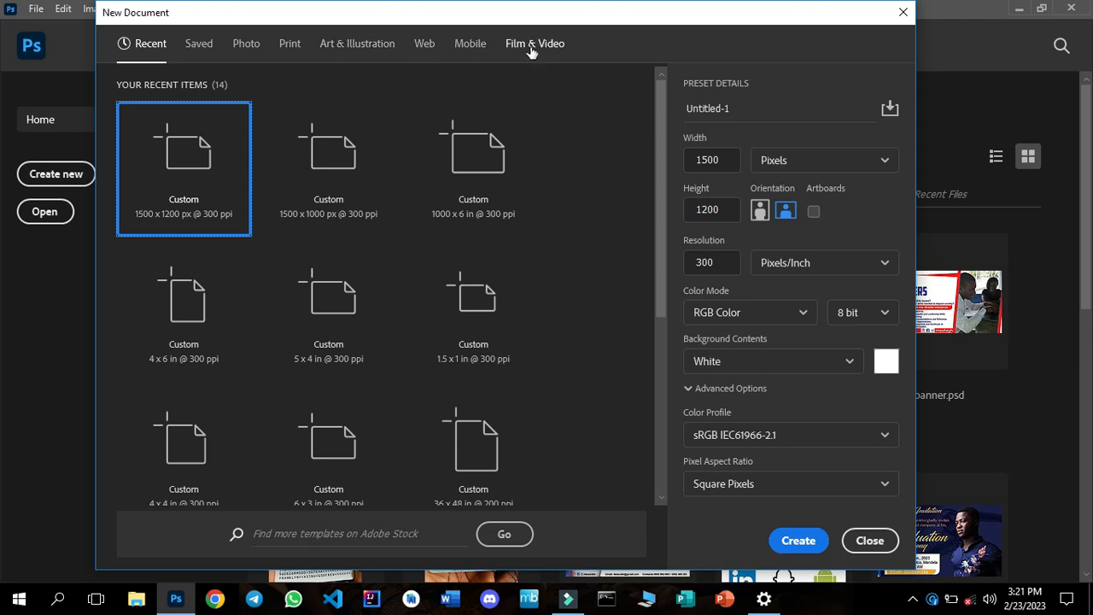
pyautogui.click(290, 45)
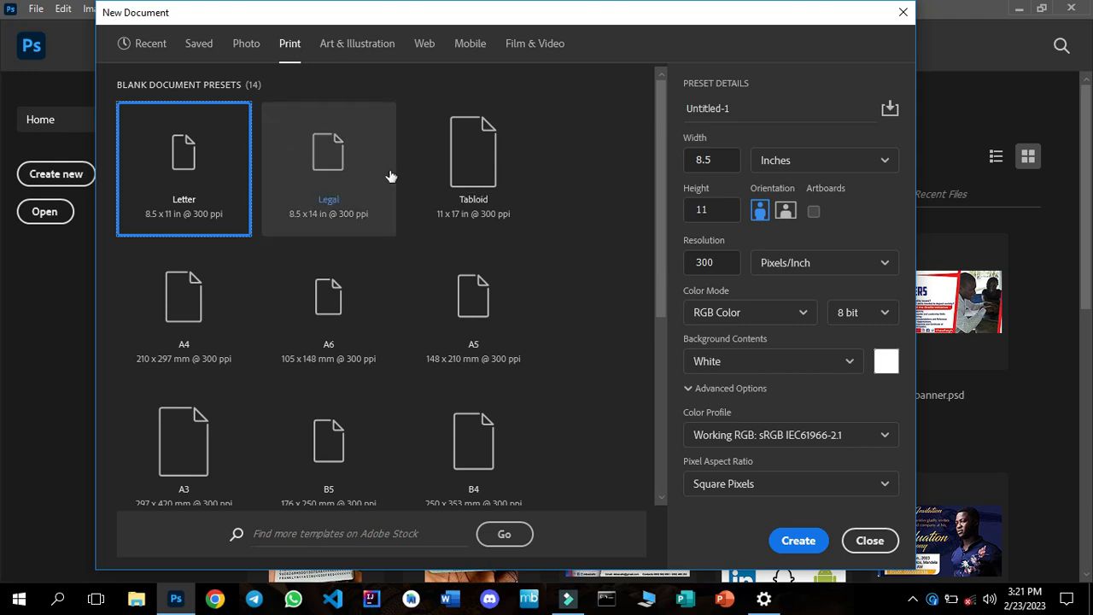
pyautogui.click(187, 329)
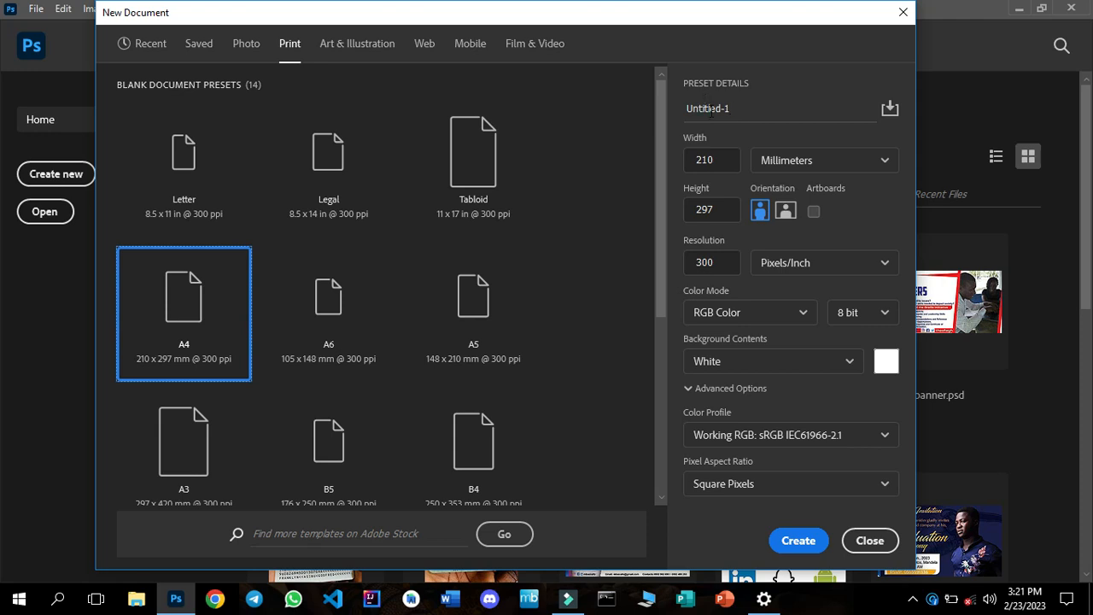
pyautogui.click(709, 109)
pyautogui.tripleClick(712, 110)
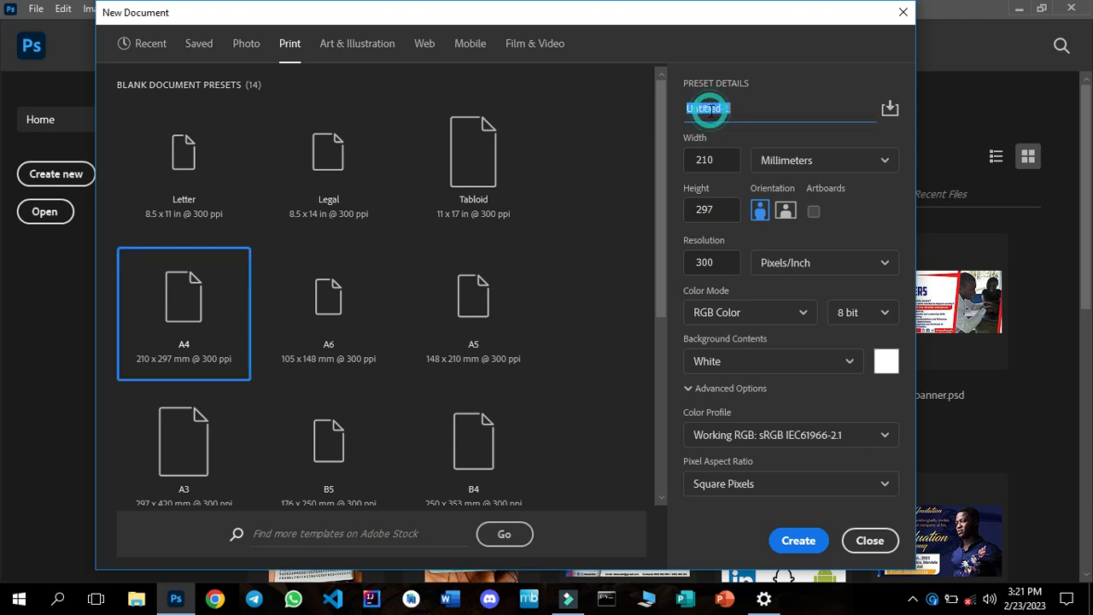
pyautogui.write('certifcate')
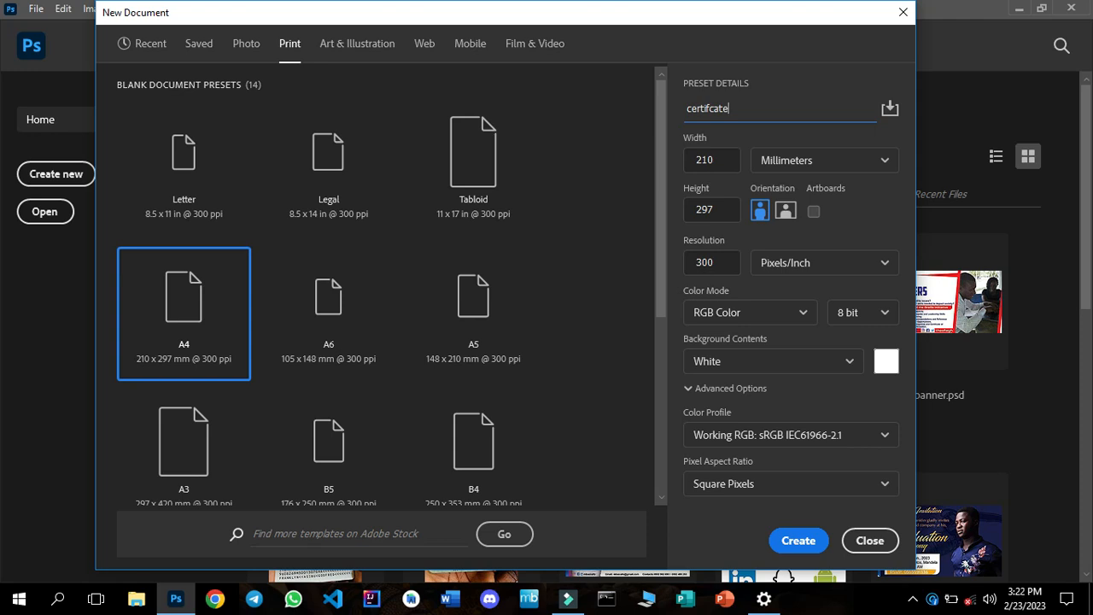
# Set the new document to landscape orientation with RGB Color mode and create it.
pyautogui.click(718, 159)
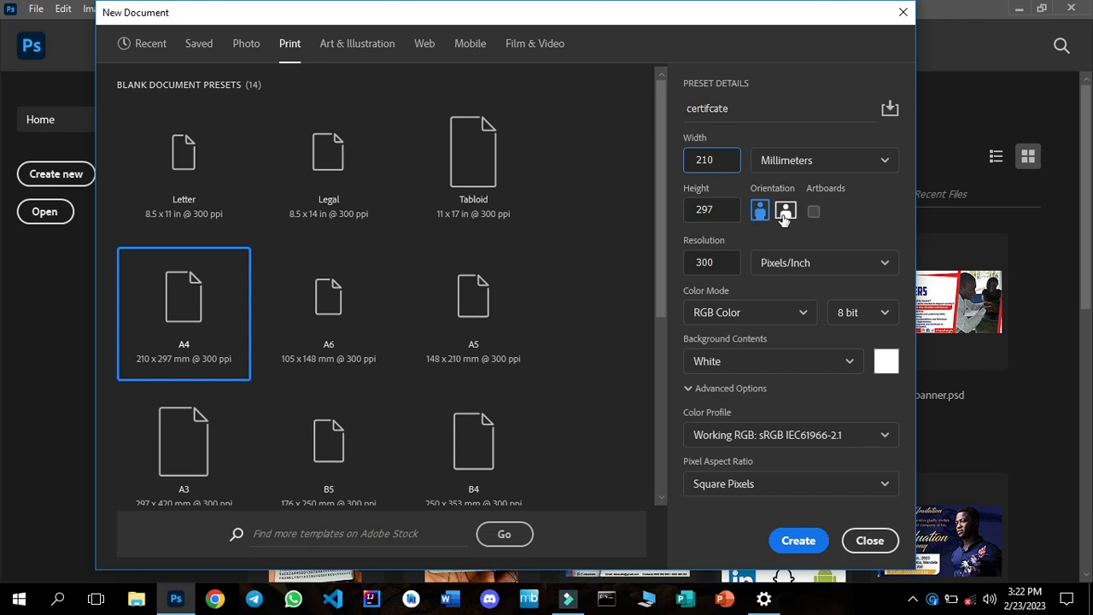
pyautogui.click(784, 211)
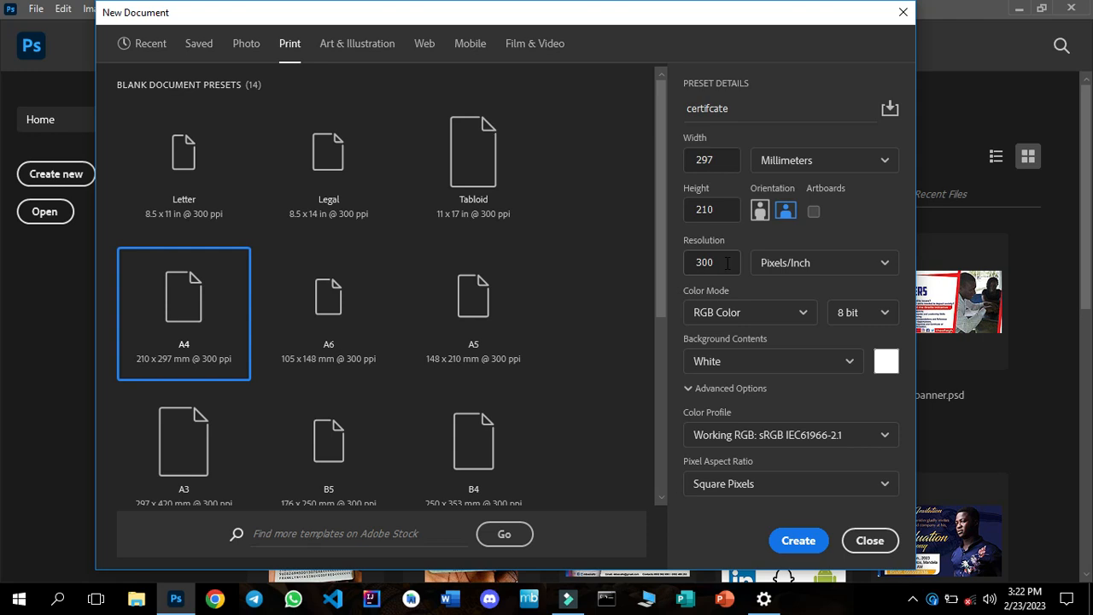
pyautogui.click(780, 313)
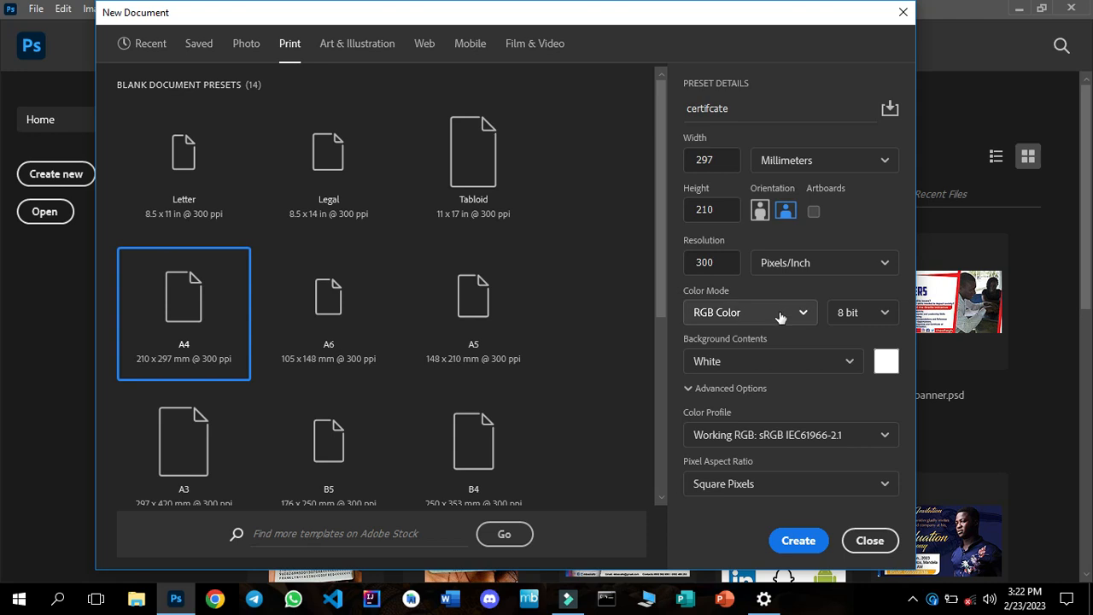
pyautogui.click(780, 316)
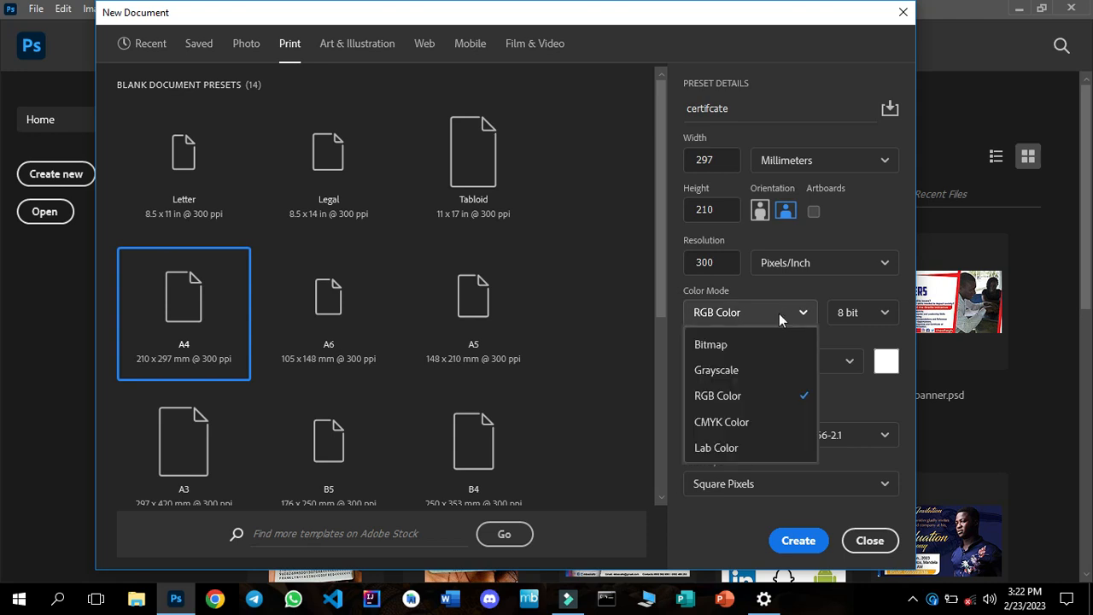
pyautogui.click(726, 403)
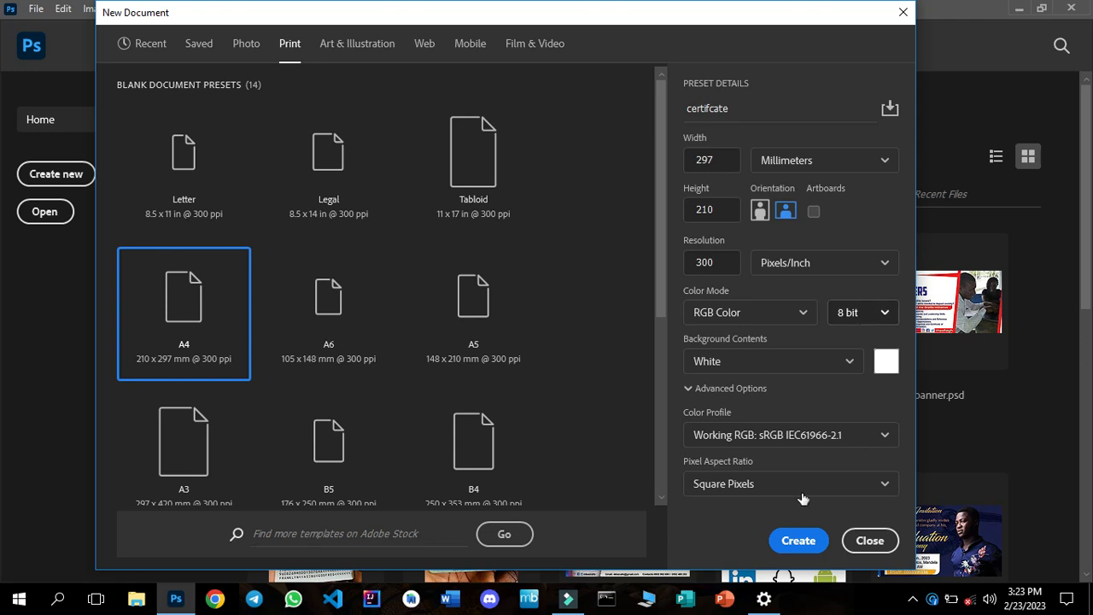
pyautogui.click(801, 542)
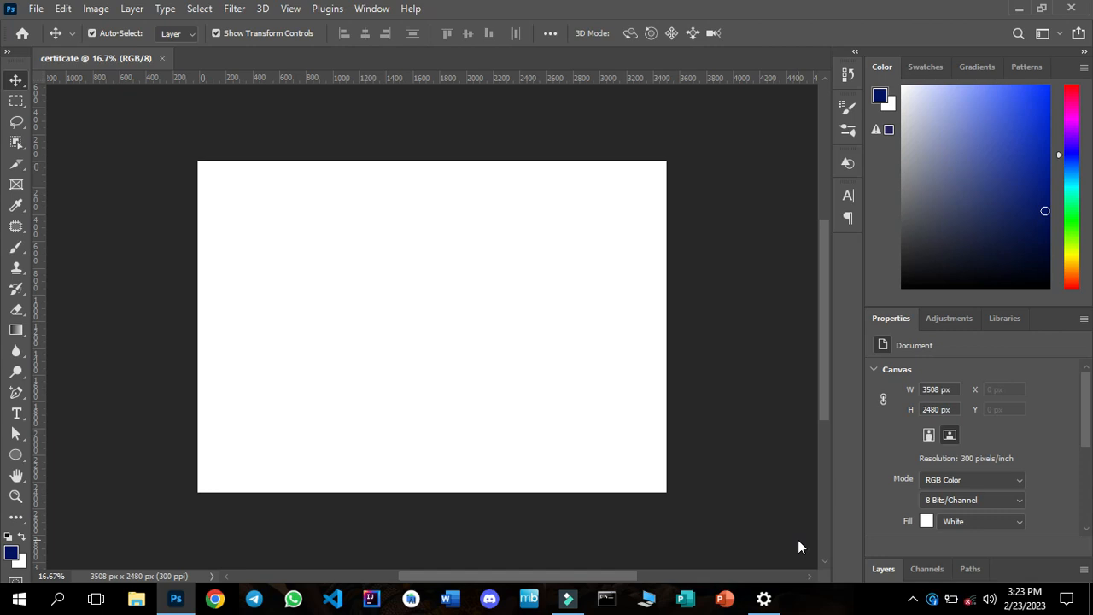
# Draw a dark blue rectangle about 3603 by 2522 px that covers the whole canvas.
pyautogui.click(15, 497)
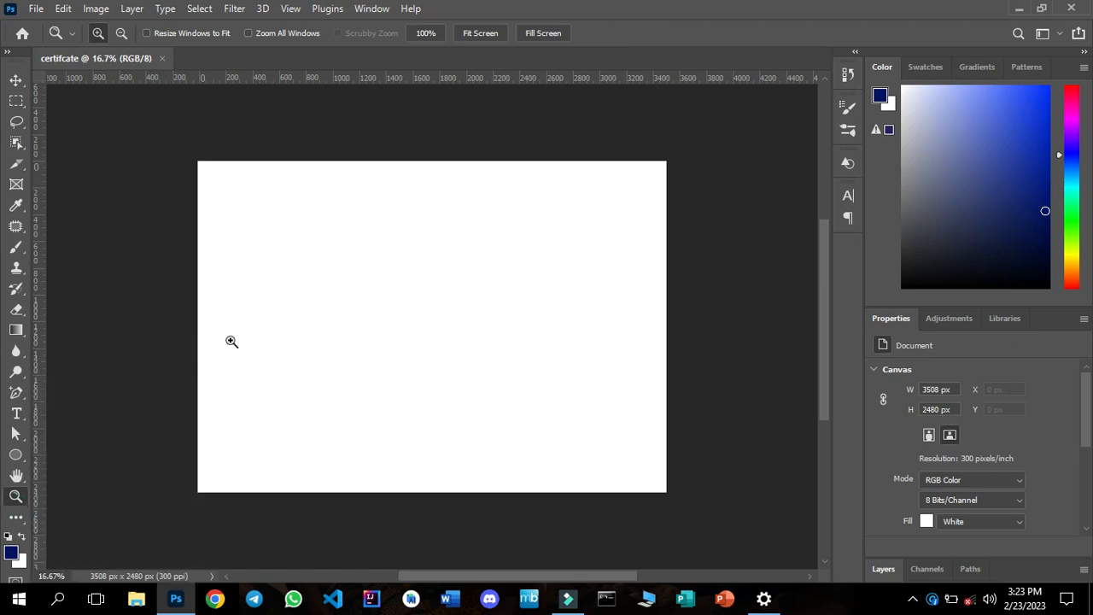
pyautogui.click(489, 34)
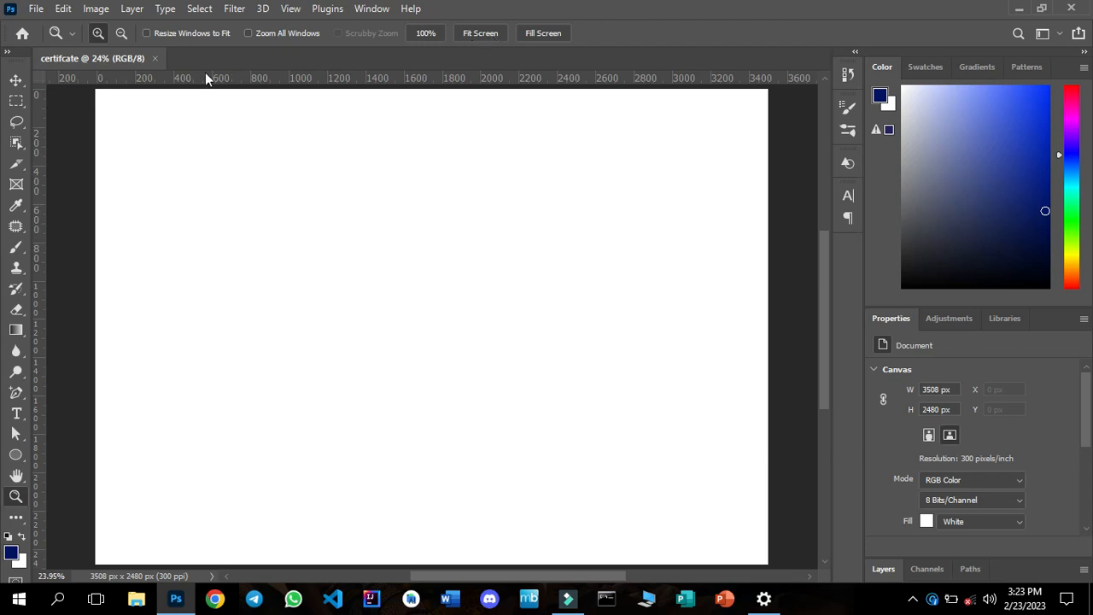
pyautogui.click(21, 82)
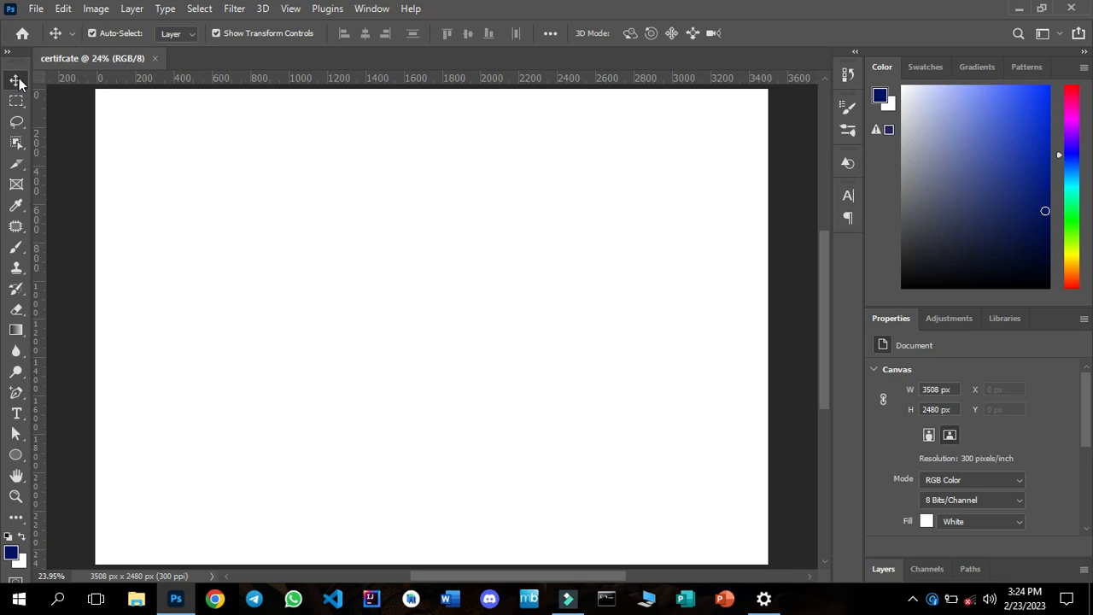
pyautogui.click(16, 455)
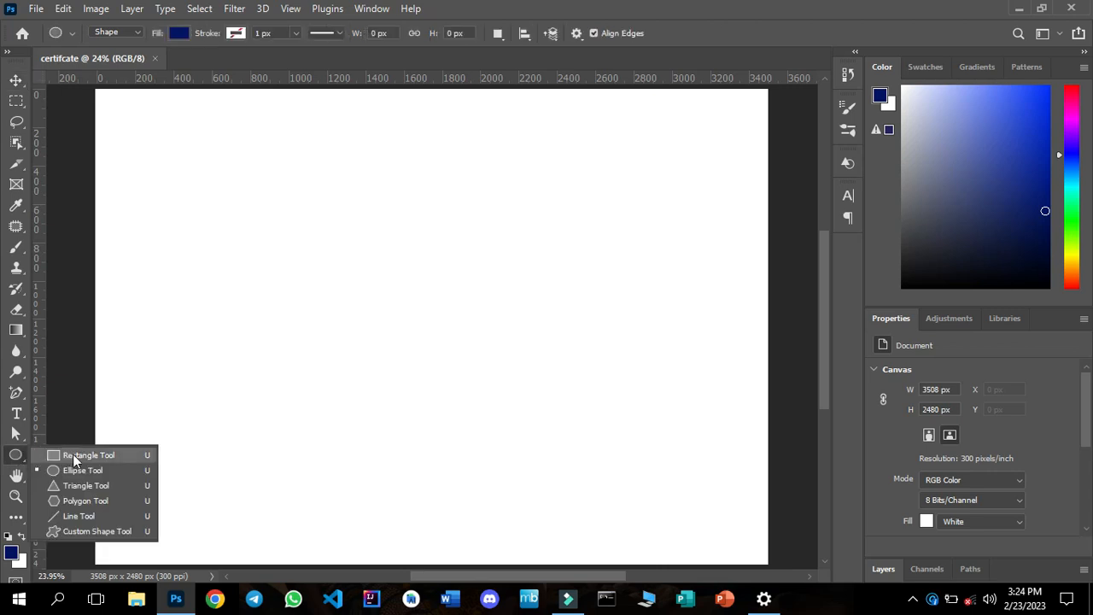
pyautogui.click(74, 454)
pyautogui.moveTo(73, 454); pyautogui.dragTo(15, 454)
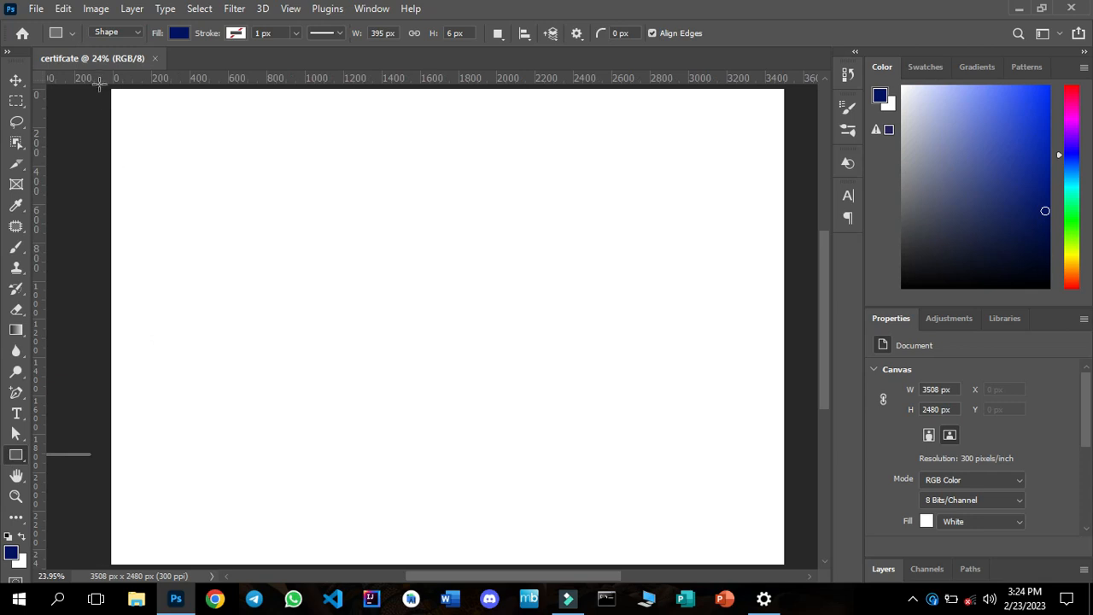
pyautogui.moveTo(101, 85); pyautogui.dragTo(380, 164)
pyautogui.moveTo(587, 191); pyautogui.dragTo(716, 275)
pyautogui.moveTo(758, 329); pyautogui.dragTo(790, 567)
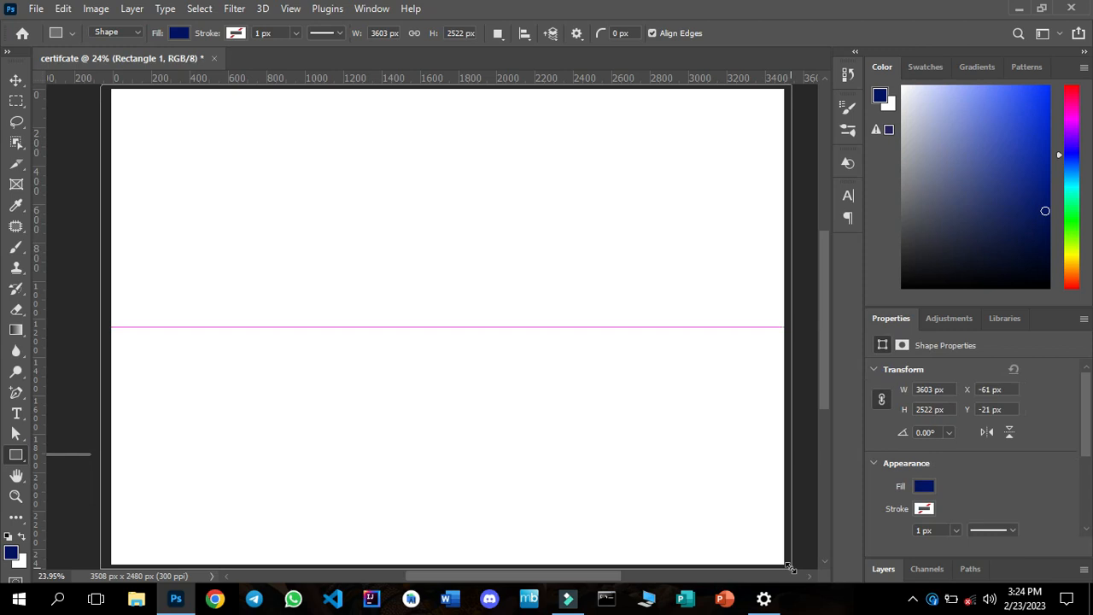
# Delete the layer of the stray thin rectangle, Rectangle 1.
pyautogui.click(871, 572)
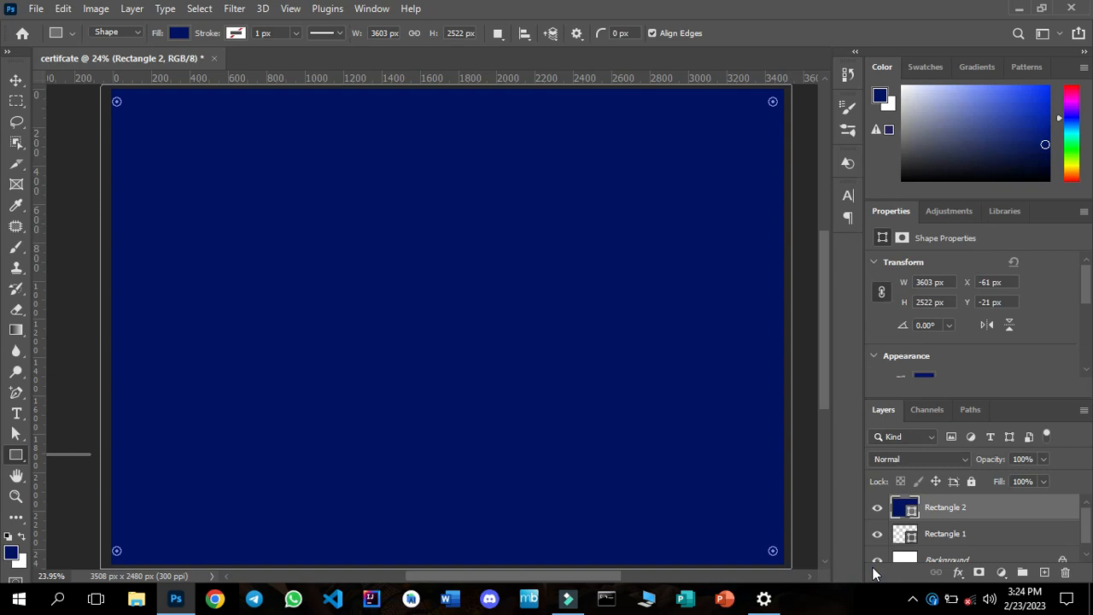
pyautogui.click(17, 83)
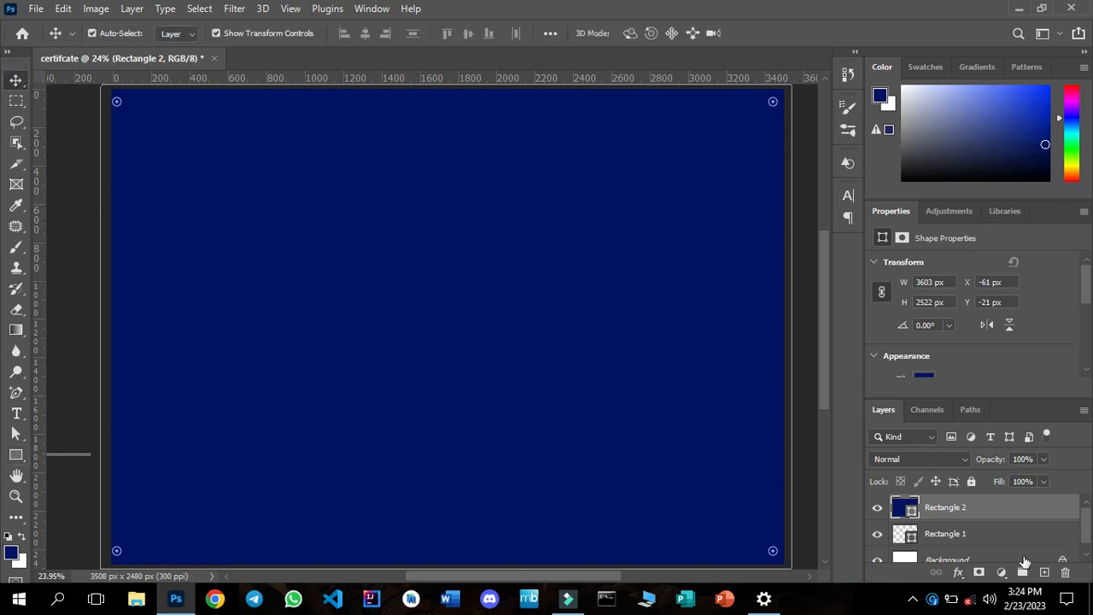
pyautogui.click(983, 538)
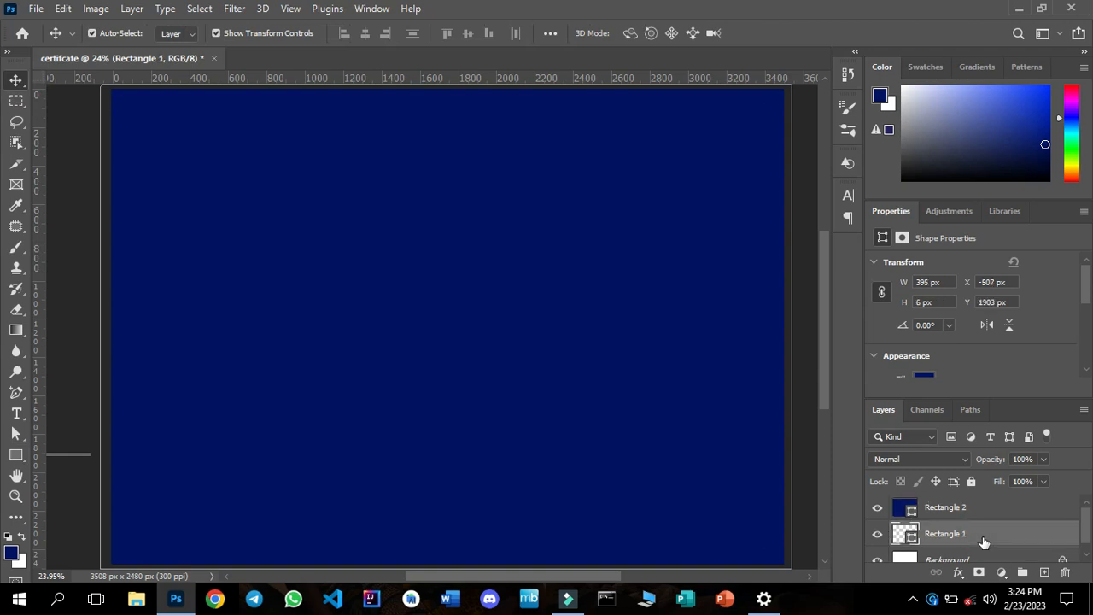
pyautogui.press('Delete')
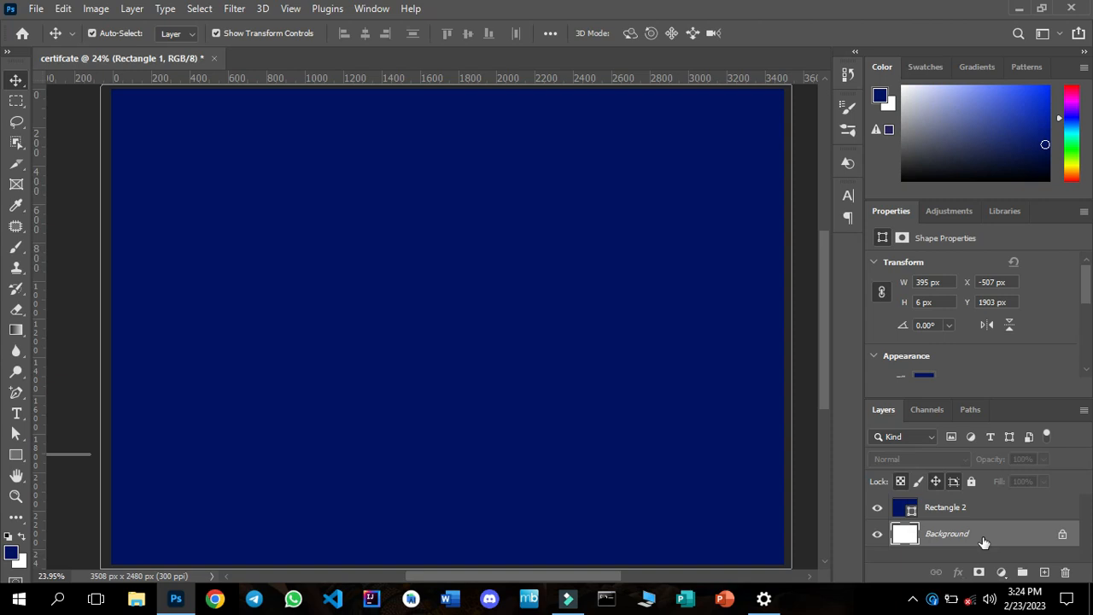
# Change the fill of the full-canvas rectangle, Rectangle 2, to white.
pyautogui.click(963, 512)
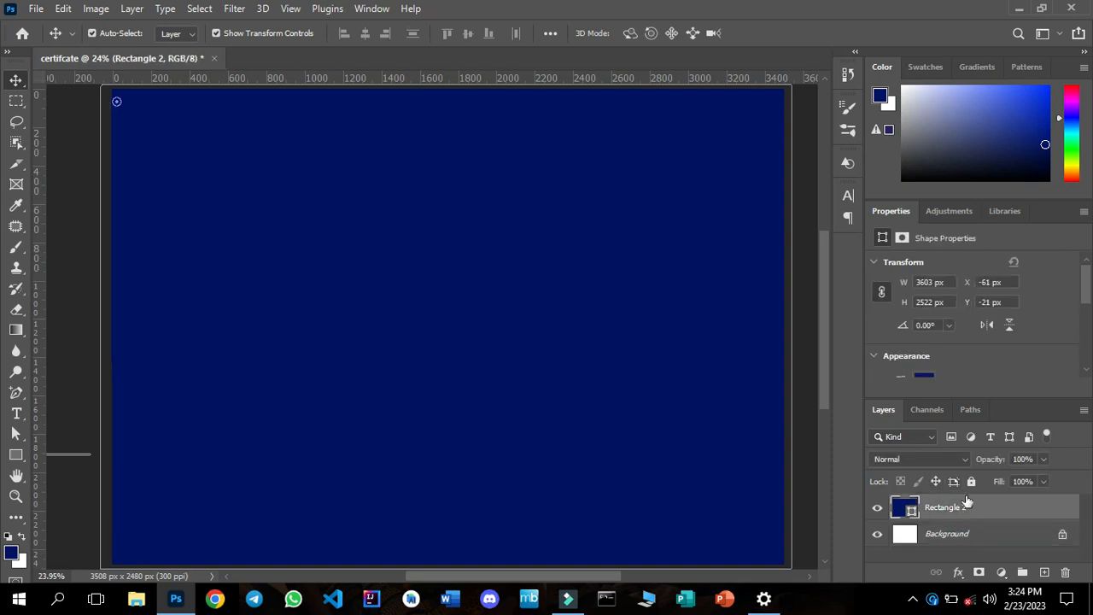
pyautogui.click(1087, 372)
pyautogui.click(1087, 372)
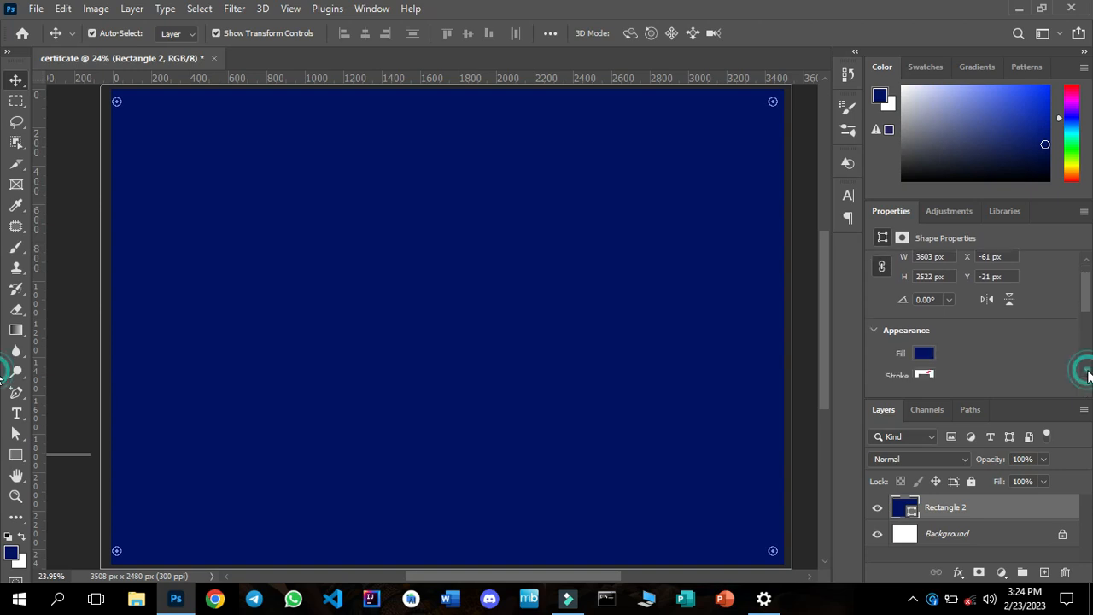
pyautogui.click(929, 356)
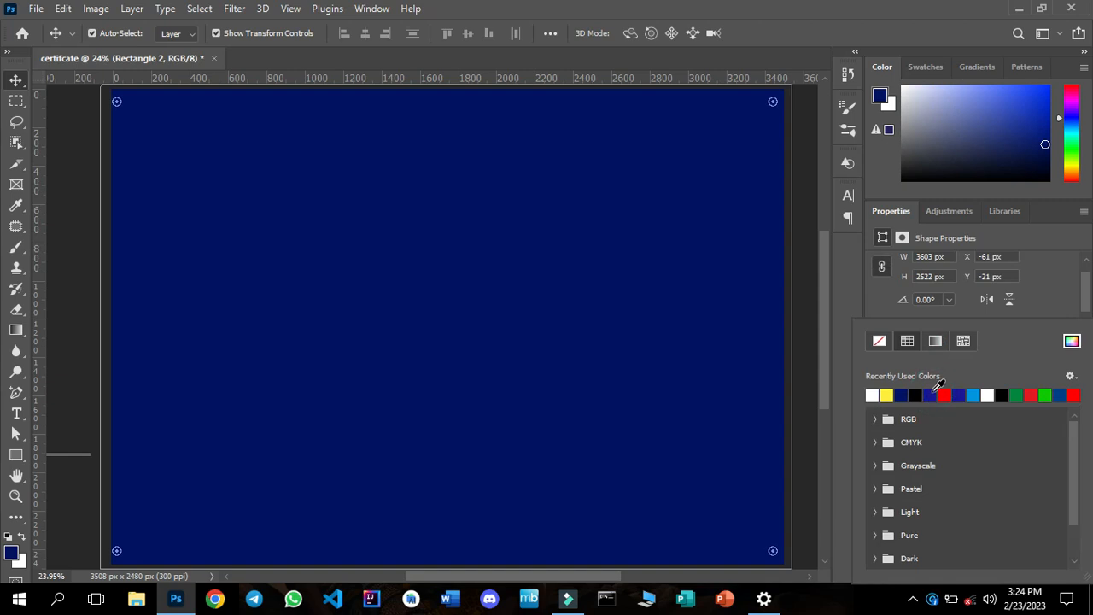
pyautogui.click(929, 394)
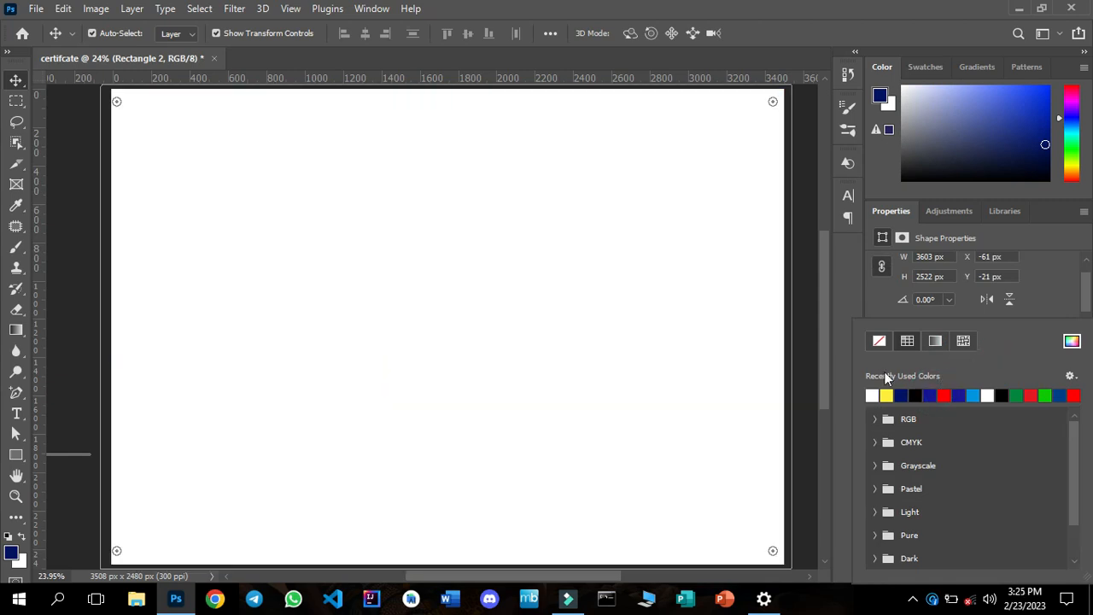
pyautogui.click(811, 359)
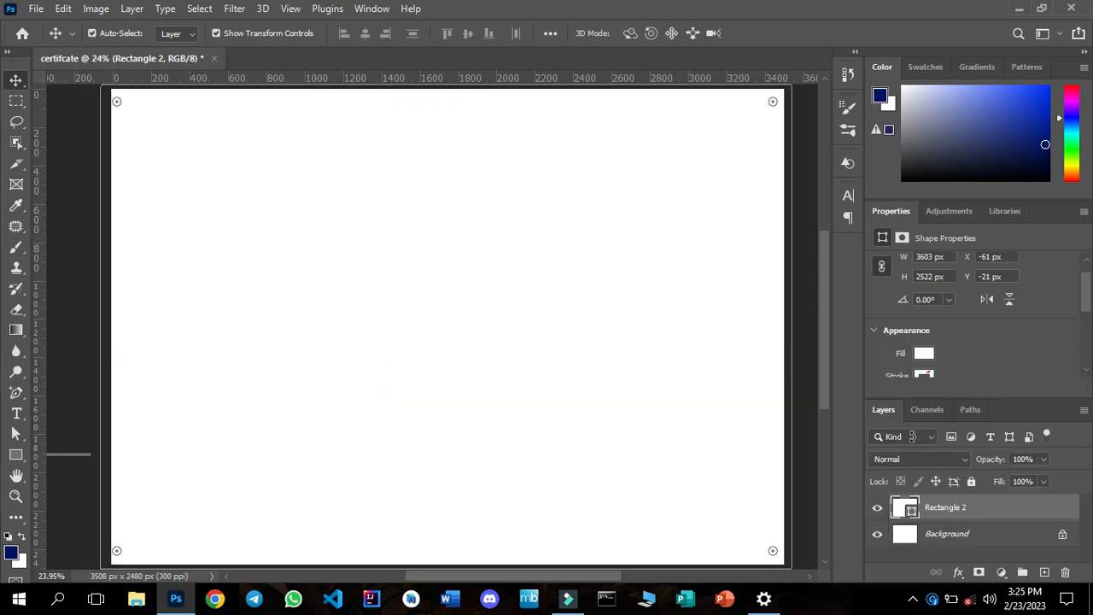
pyautogui.hotkey('ctrl', 't')
pyautogui.moveTo(937, 507); pyautogui.dragTo(930, 511)
pyautogui.click(767, 32)
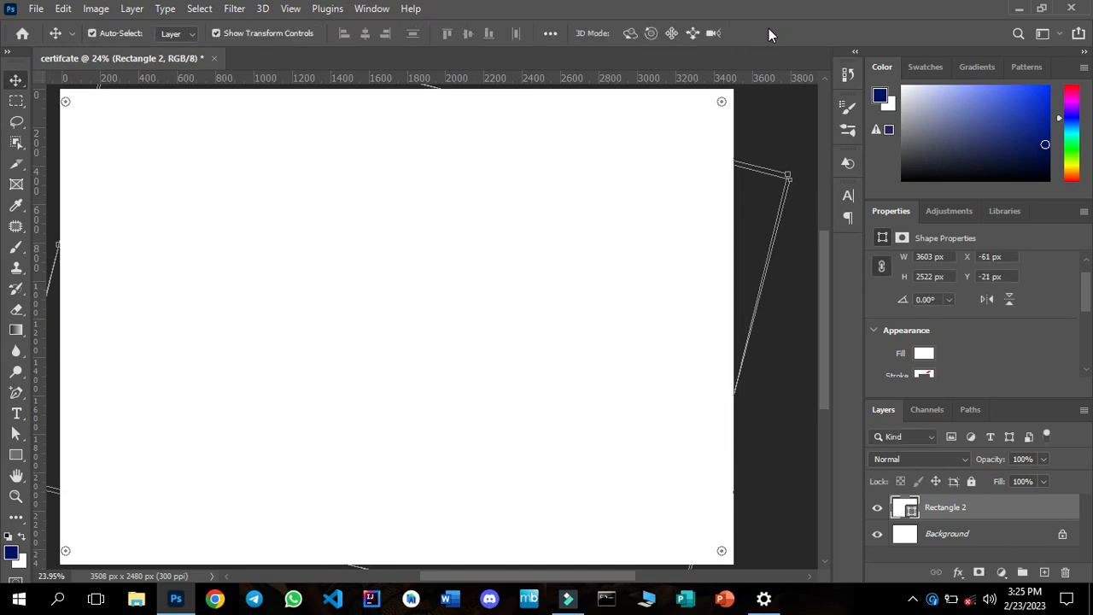
# Rename the Rectangle 2 layer as background and deselect it.
pyautogui.click(937, 507)
pyautogui.doubleClick(939, 508)
pyautogui.write('backgrounds')
pyautogui.click(1006, 510)
pyautogui.click(927, 513)
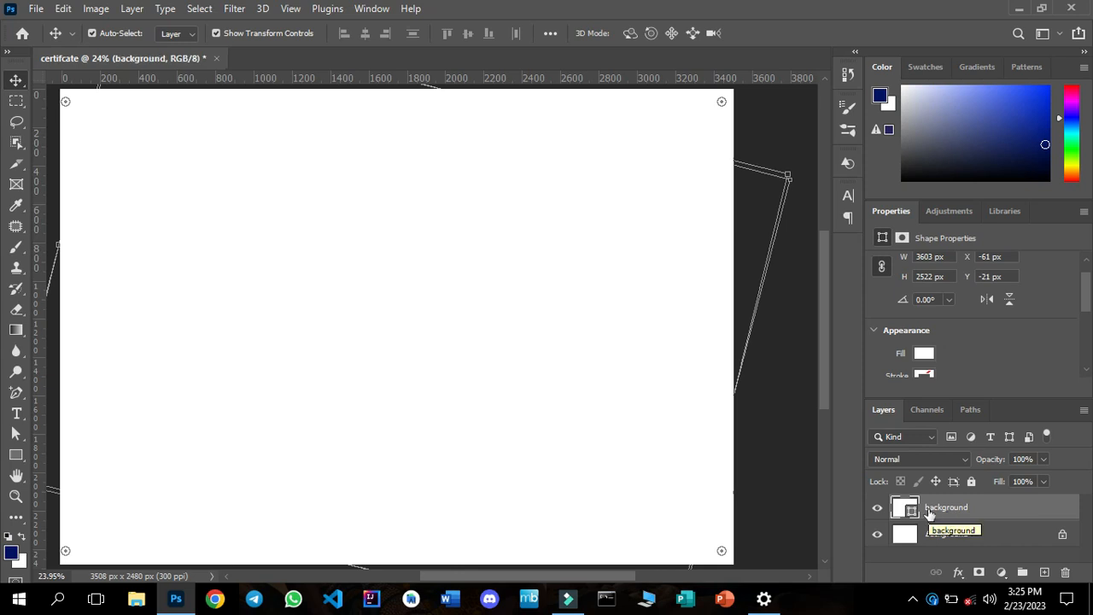
pyautogui.click(794, 471)
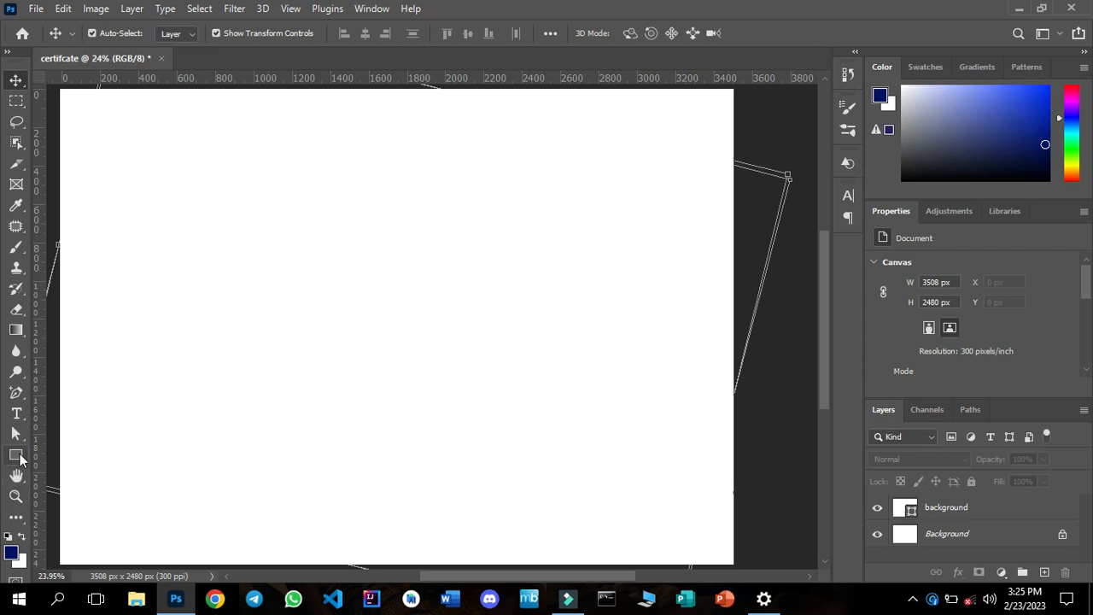
# Draw a dark blue rectangle about 3553 by 773 px across the canvas's upper edge and leave its layer selected.
pyautogui.click(17, 455)
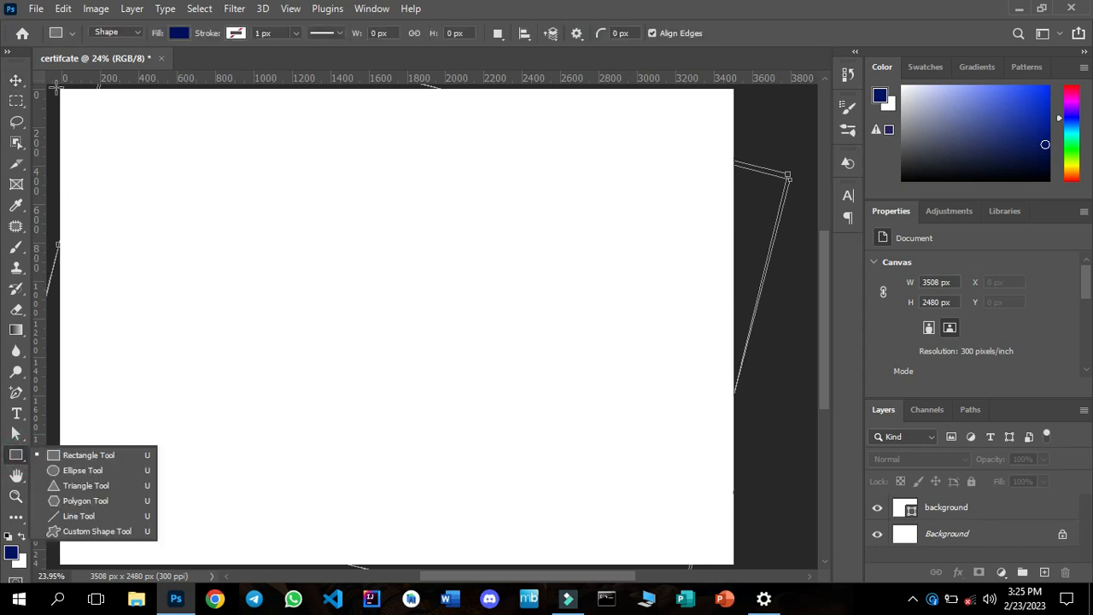
pyautogui.moveTo(57, 86); pyautogui.dragTo(735, 233)
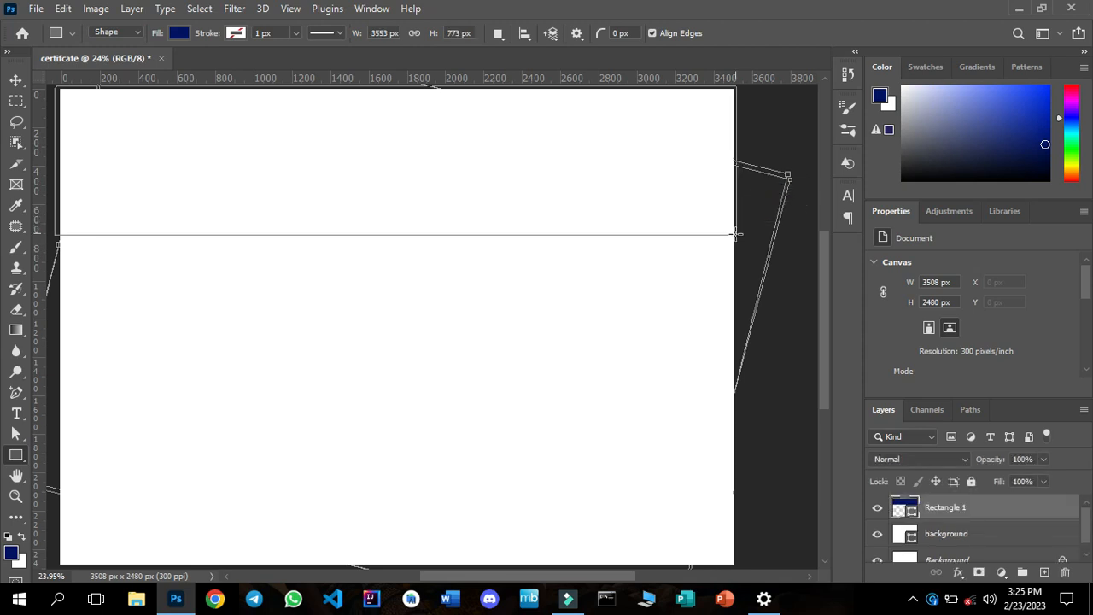
pyautogui.click(17, 81)
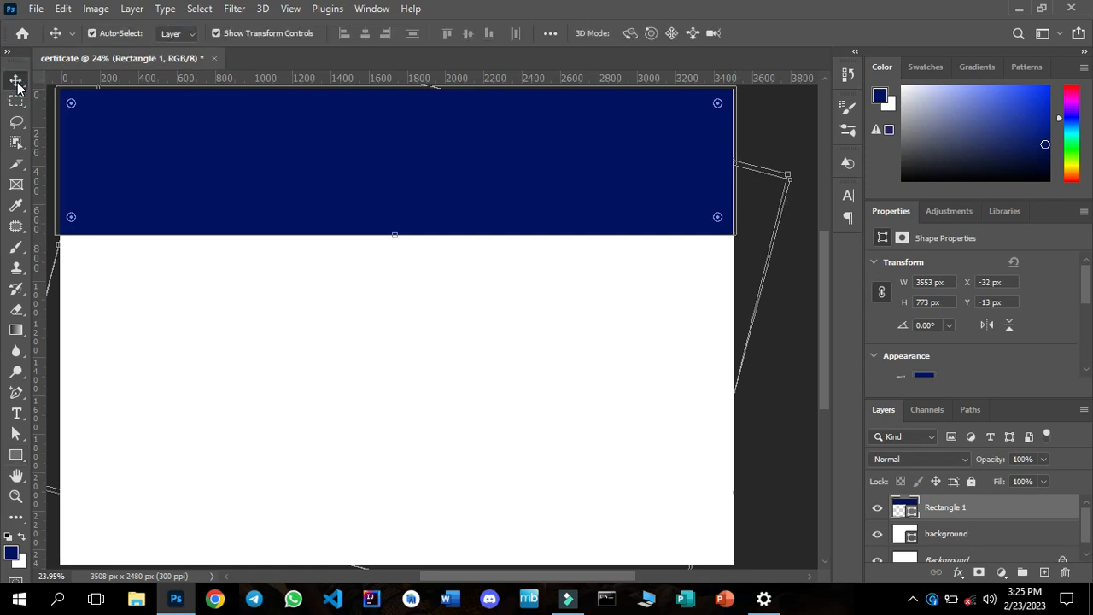
pyautogui.click(16, 82)
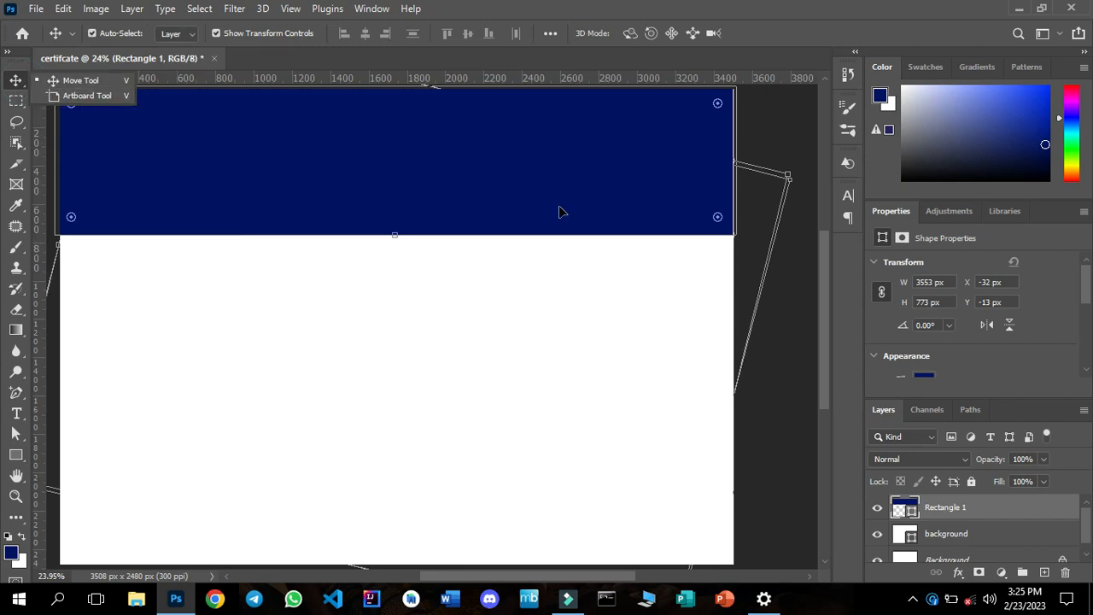
pyautogui.click(786, 305)
pyautogui.click(785, 305)
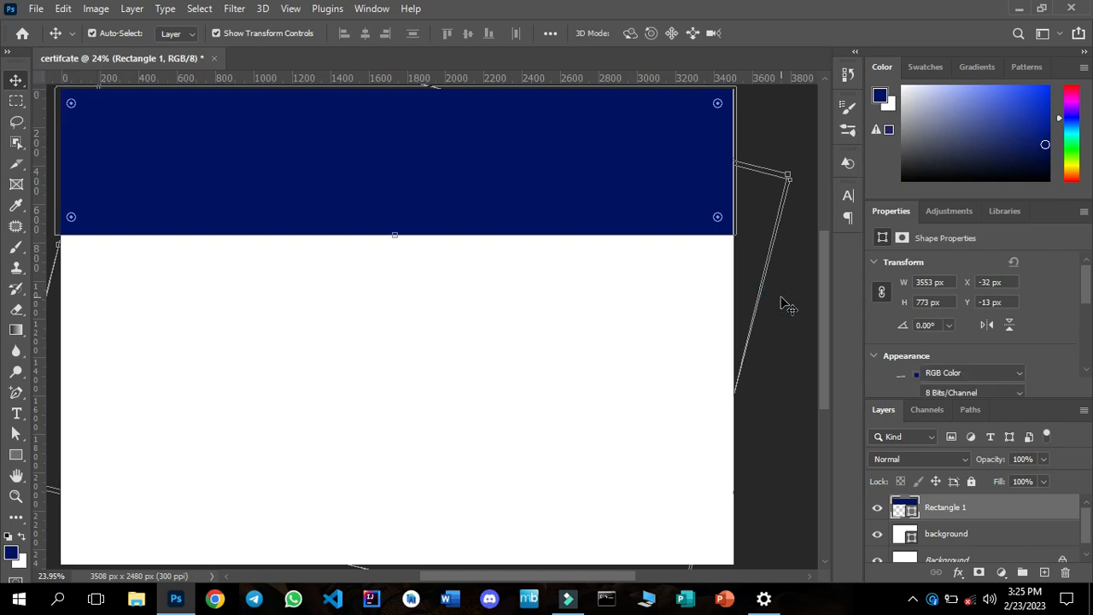
pyautogui.click(960, 505)
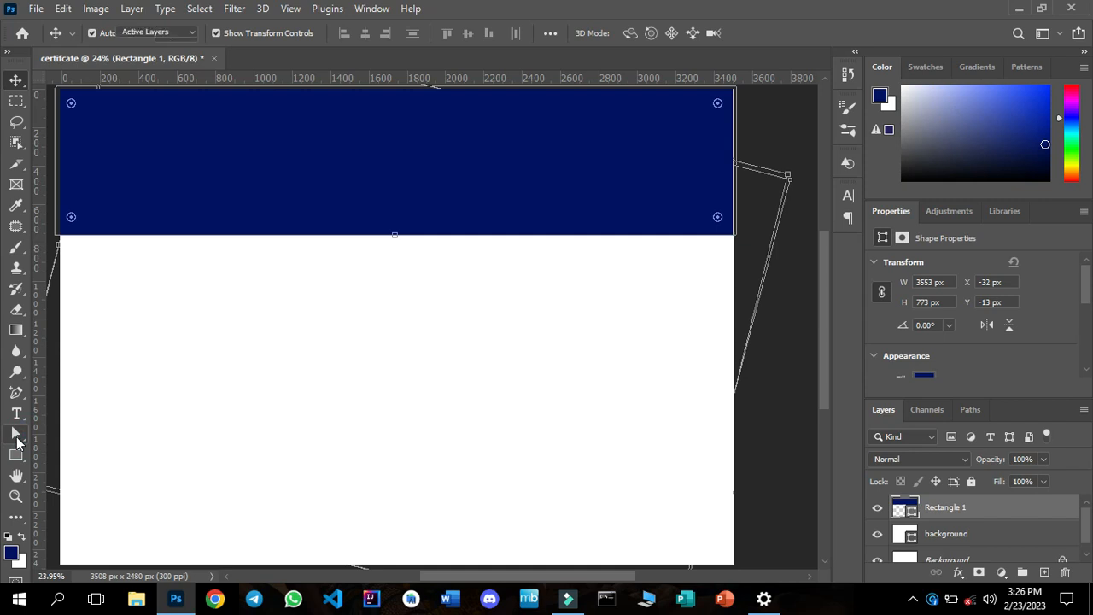
pyautogui.click(16, 441)
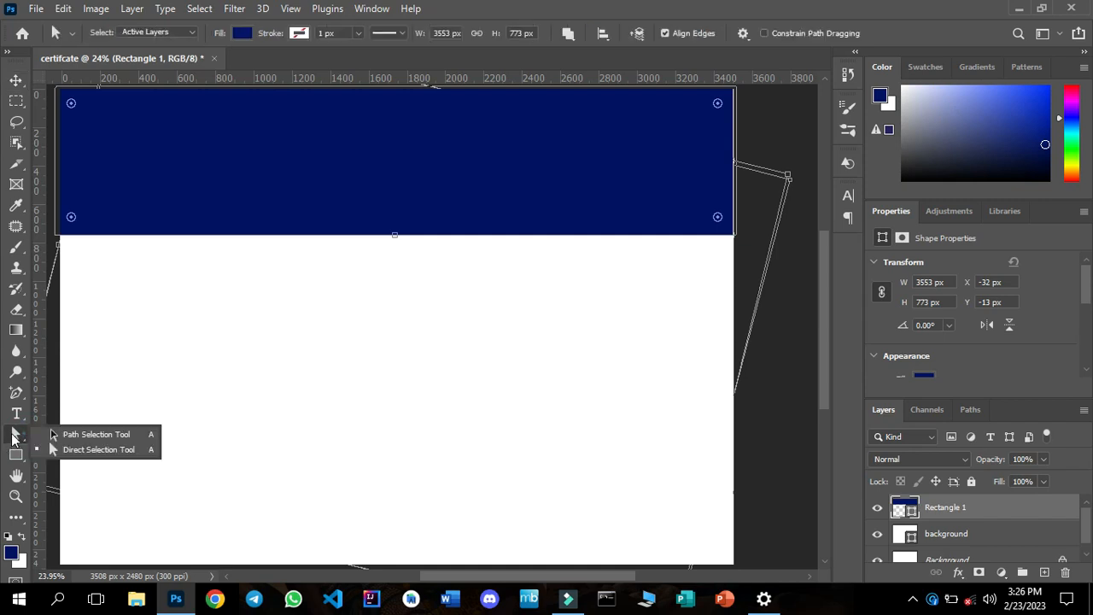
pyautogui.click(68, 434)
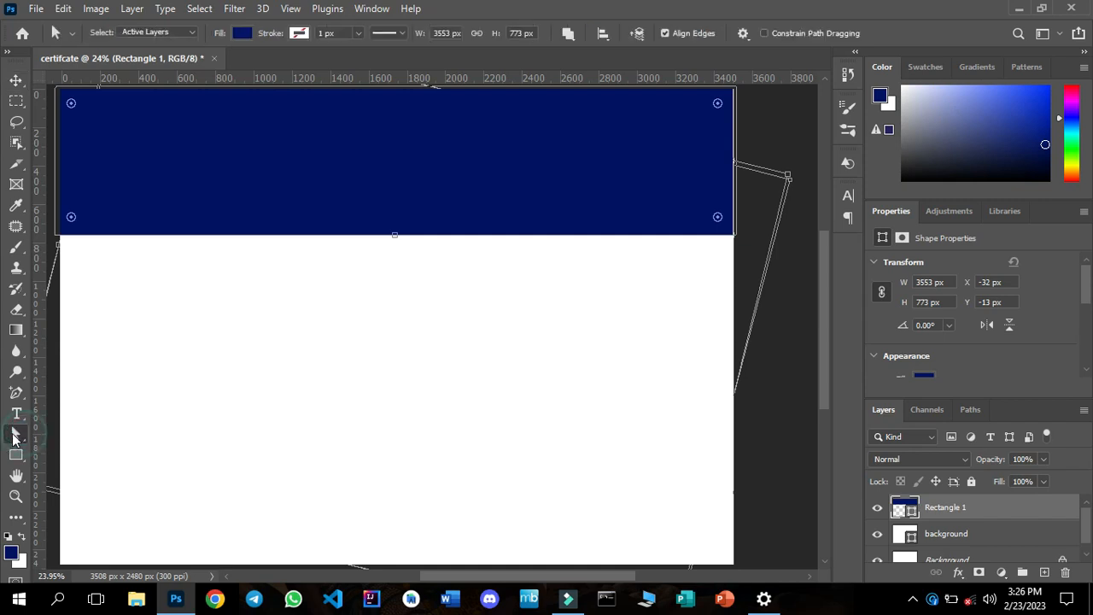
pyautogui.click(394, 237)
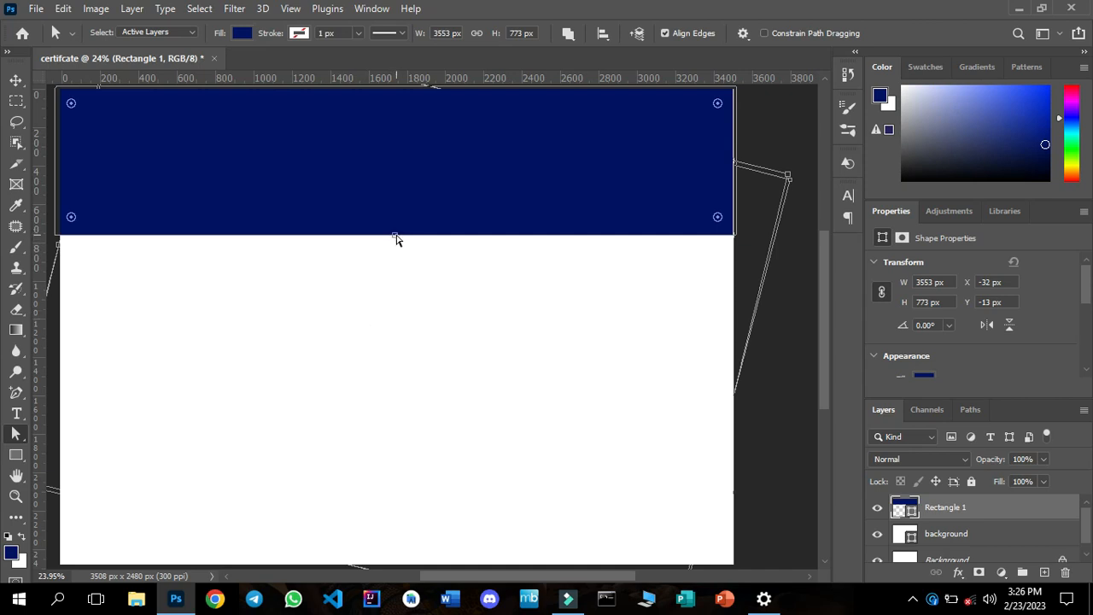
# Add an anchor point at the middle of the dark blue rectangle's lower edge and pull it up into a shallow arch.
pyautogui.click(17, 392)
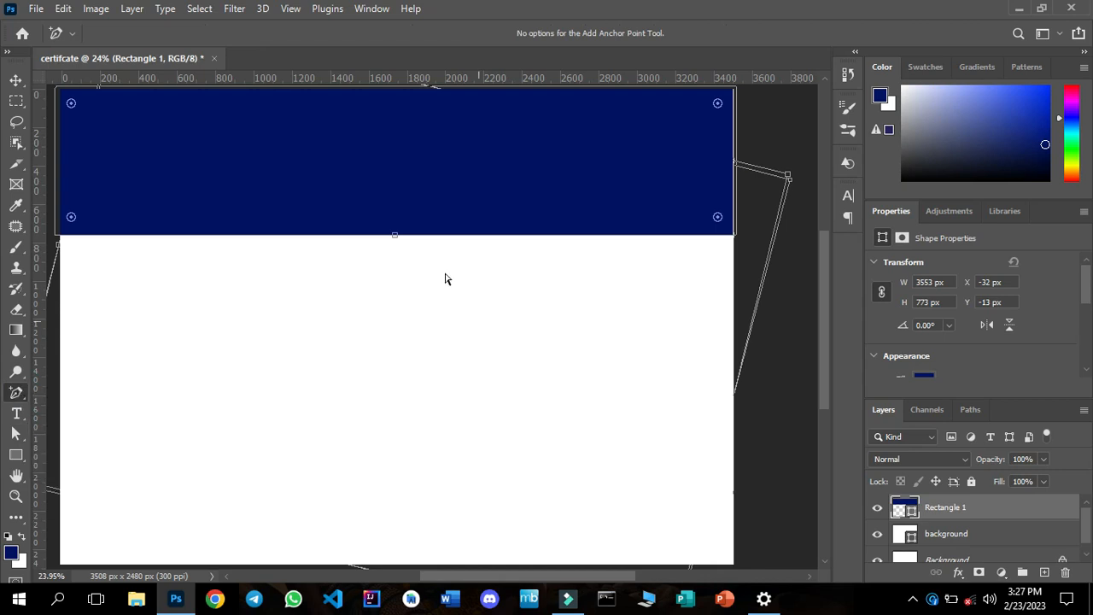
pyautogui.click(395, 235)
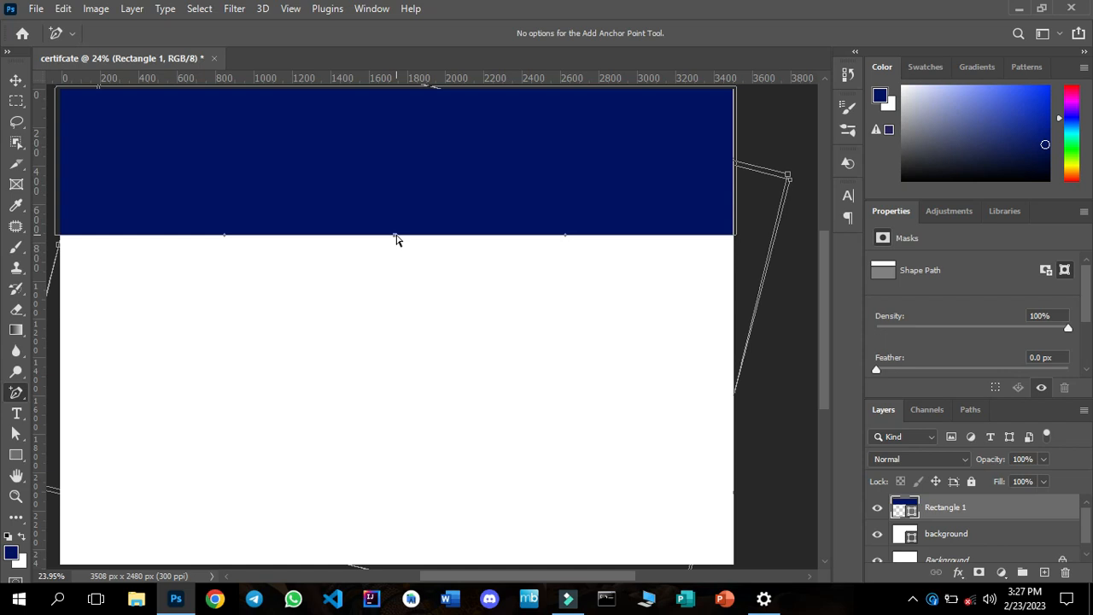
pyautogui.moveTo(395, 239); pyautogui.dragTo(401, 203)
pyautogui.click(17, 79)
pyautogui.click(381, 429)
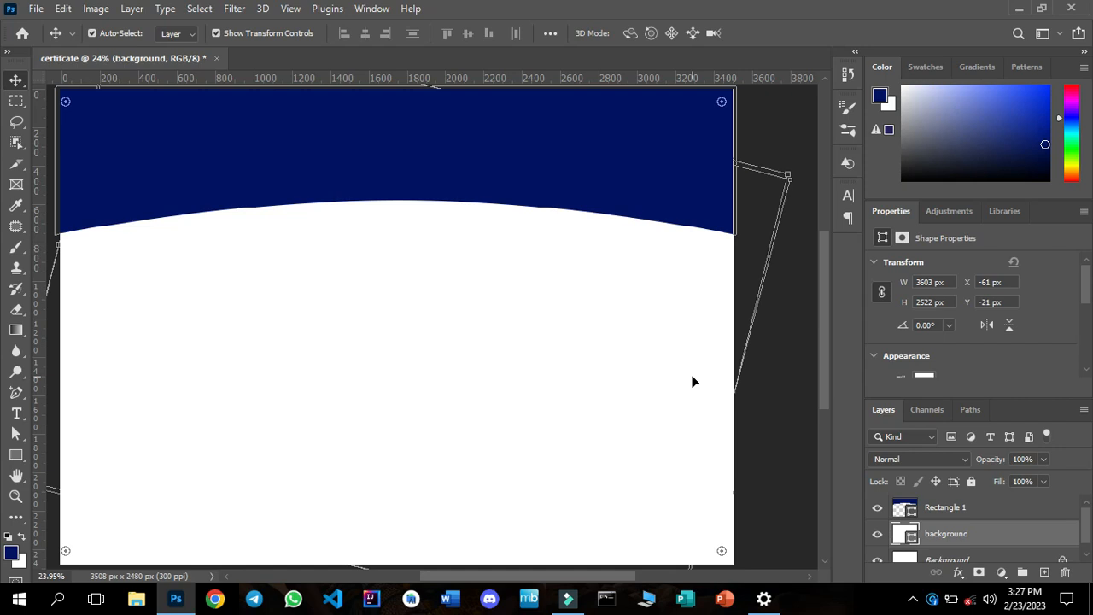
# Add a Pattern Overlay to the dark blue shape, Rectangle 1, using the first Grass pattern with yellow leaves.
pyautogui.click(636, 202)
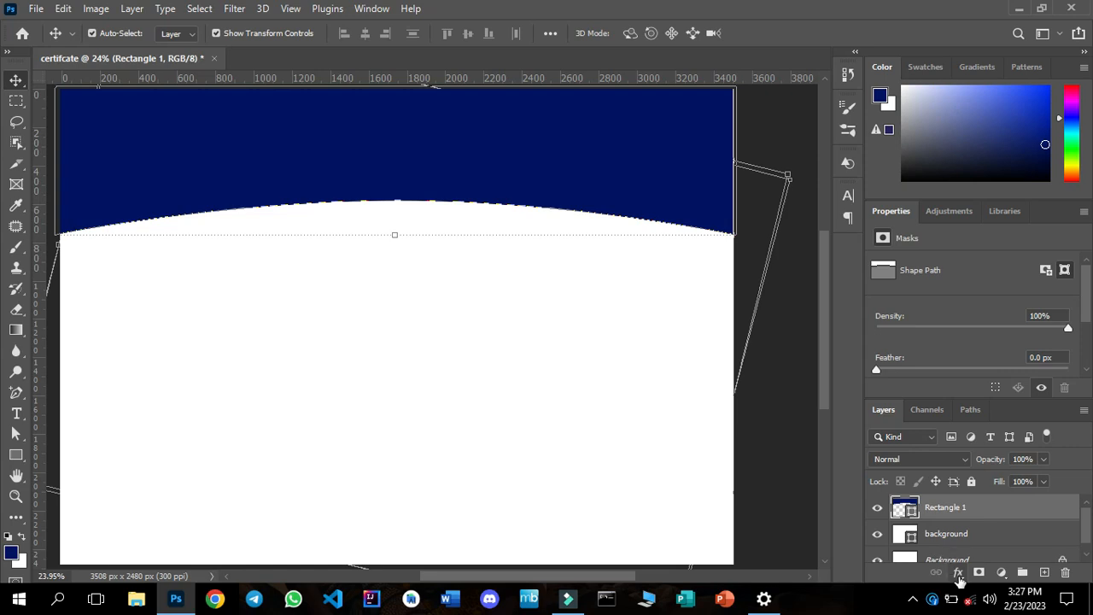
pyautogui.click(958, 572)
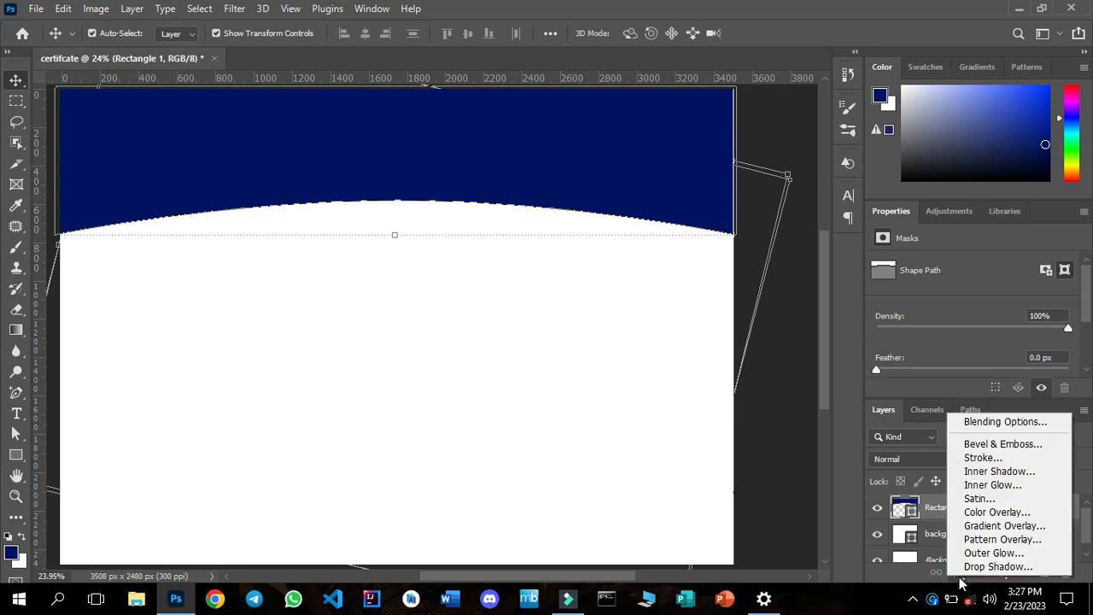
pyautogui.click(997, 541)
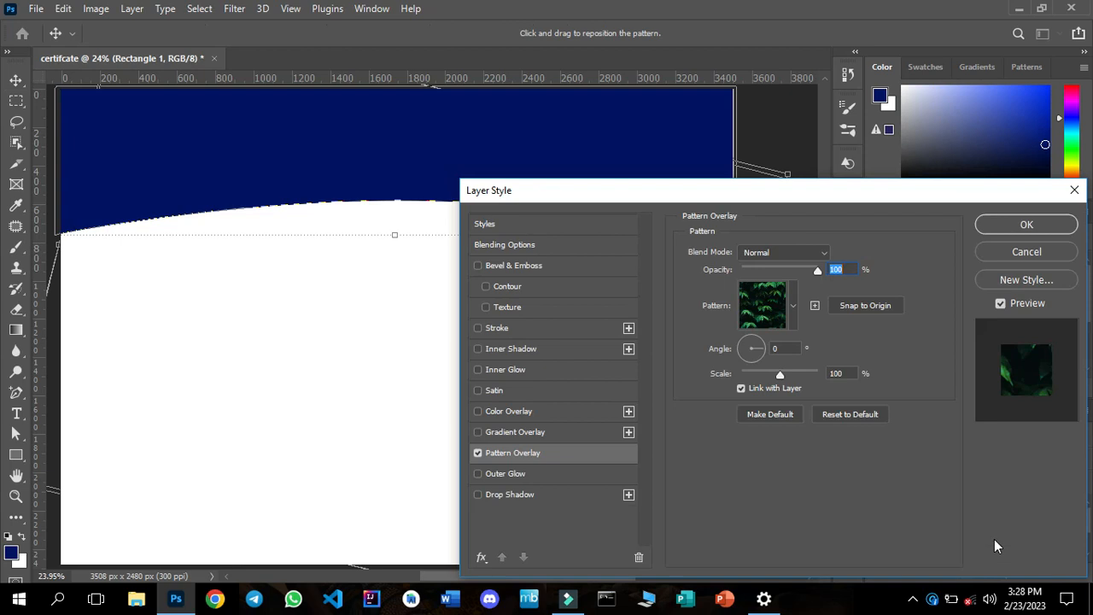
pyautogui.moveTo(750, 201); pyautogui.dragTo(770, 86)
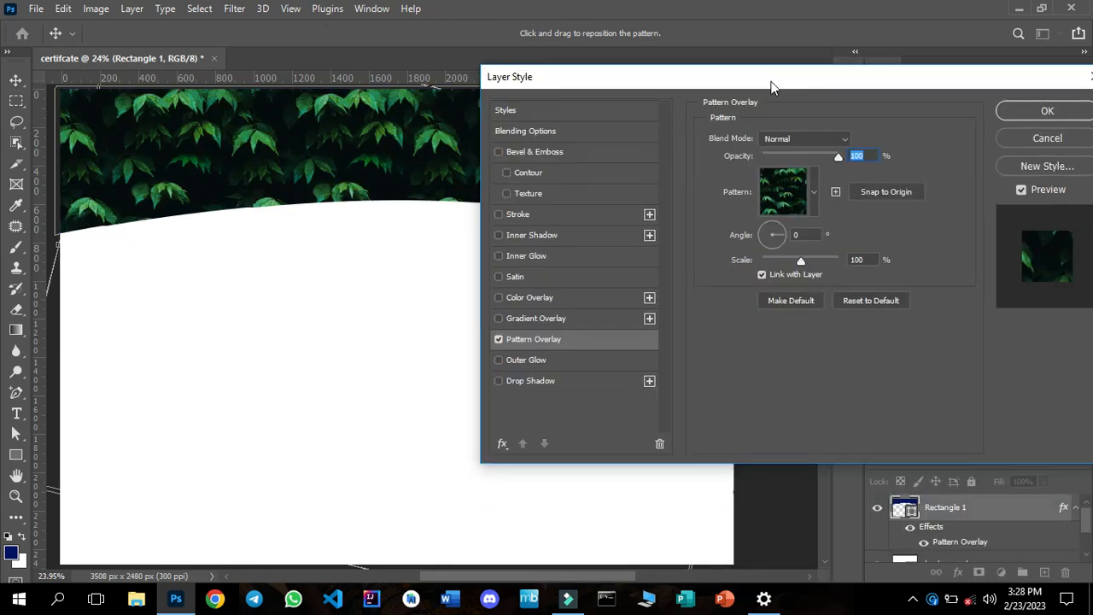
pyautogui.click(815, 197)
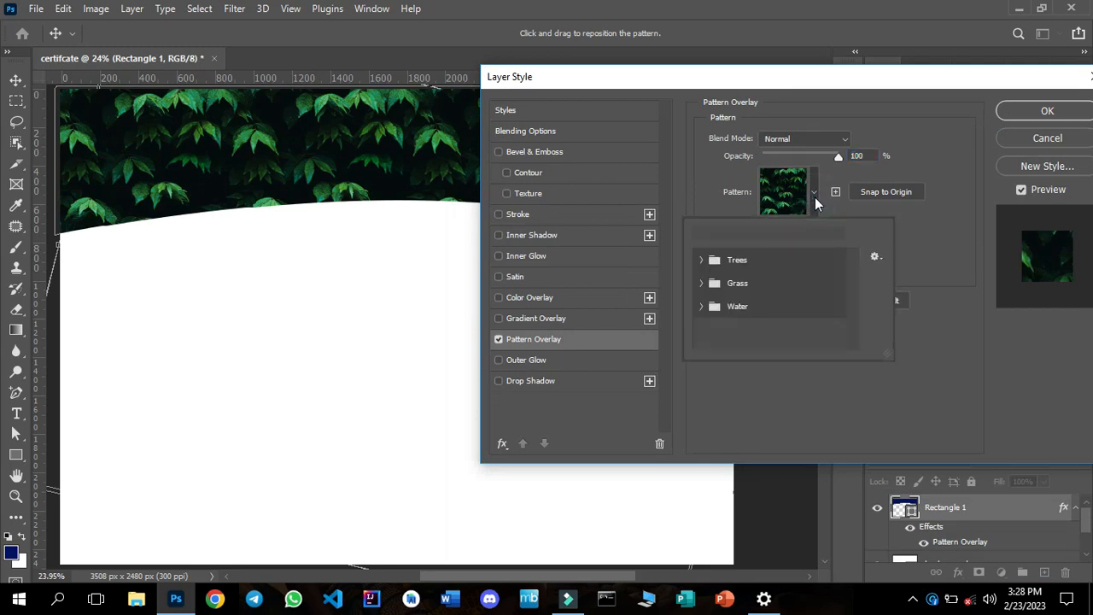
pyautogui.click(702, 283)
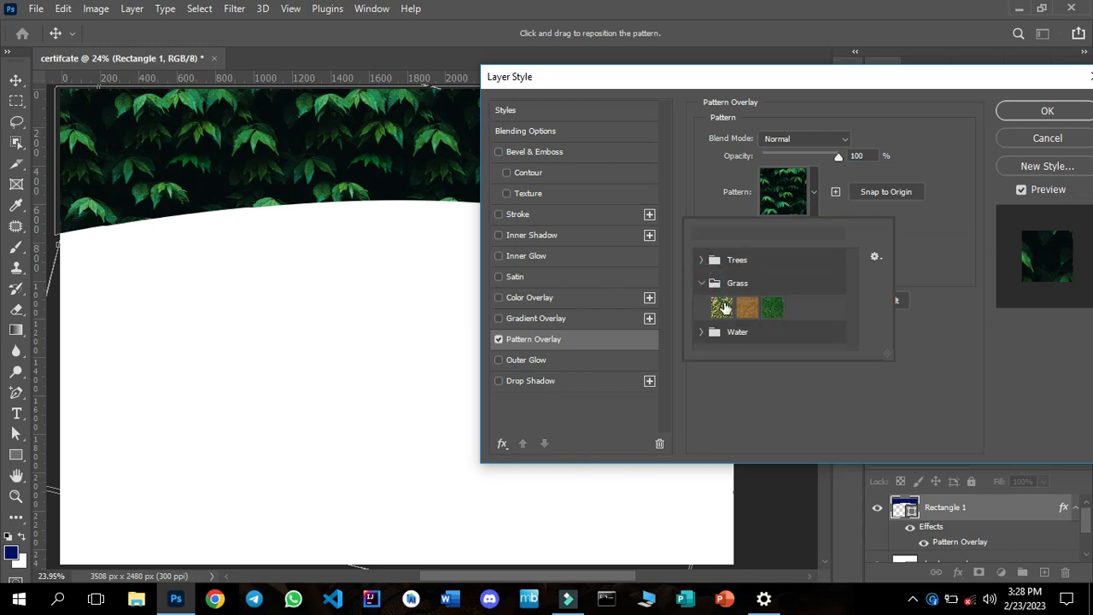
pyautogui.click(722, 307)
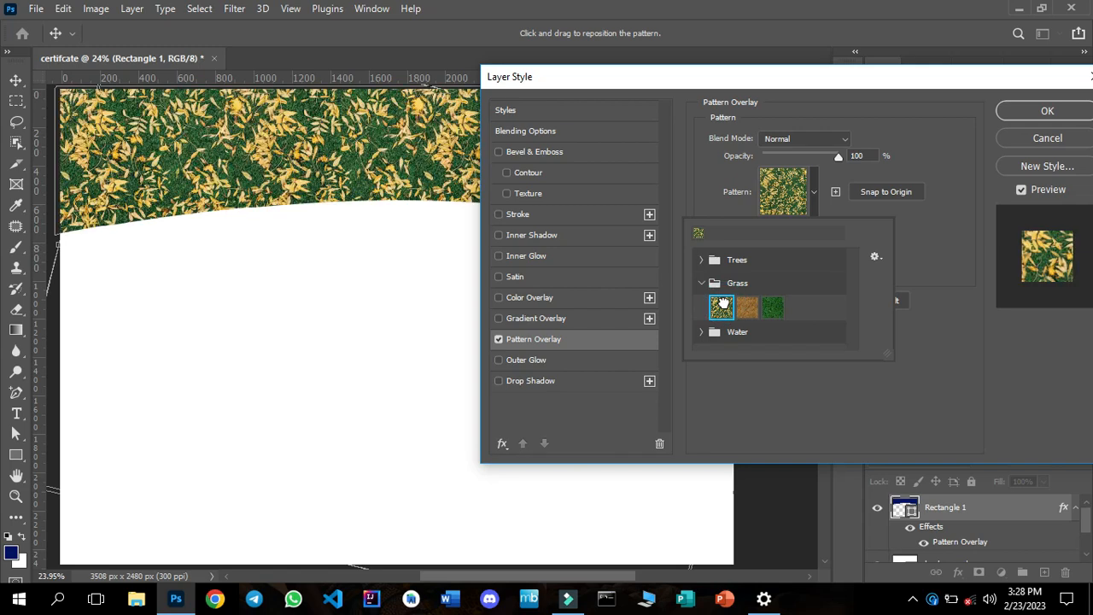
pyautogui.click(935, 160)
# Set the pattern overlay's scale to 77% and its angle to 33°.
pyautogui.moveTo(819, 86); pyautogui.dragTo(786, 198)
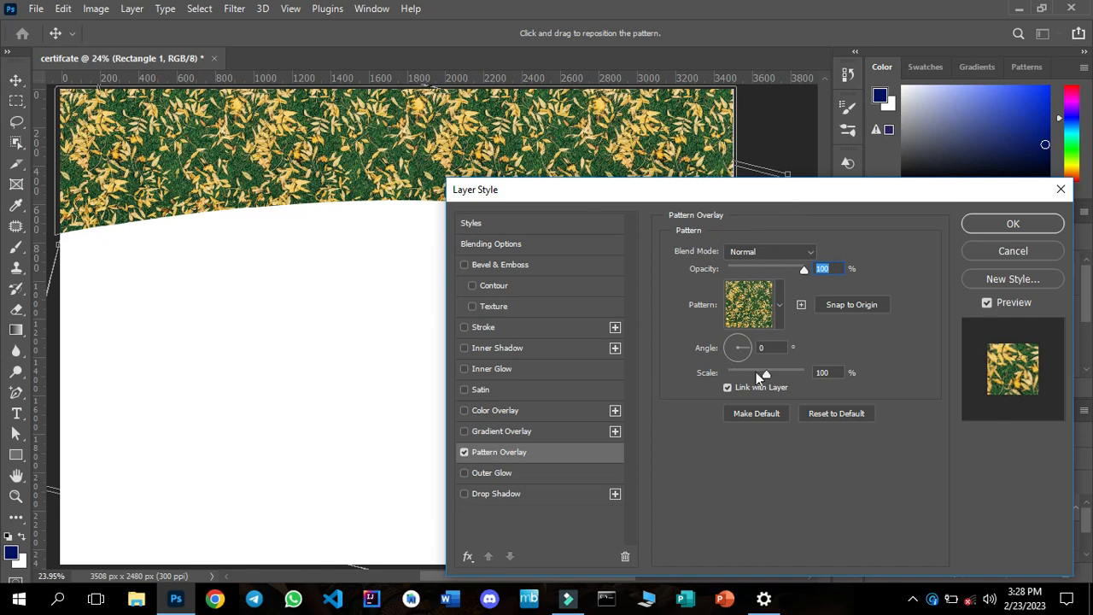
pyautogui.moveTo(764, 373)
pyautogui.mouseDown()
pyautogui.moveTo(787, 374)
pyautogui.moveTo(748, 376)
pyautogui.moveTo(759, 376)
pyautogui.mouseUp()
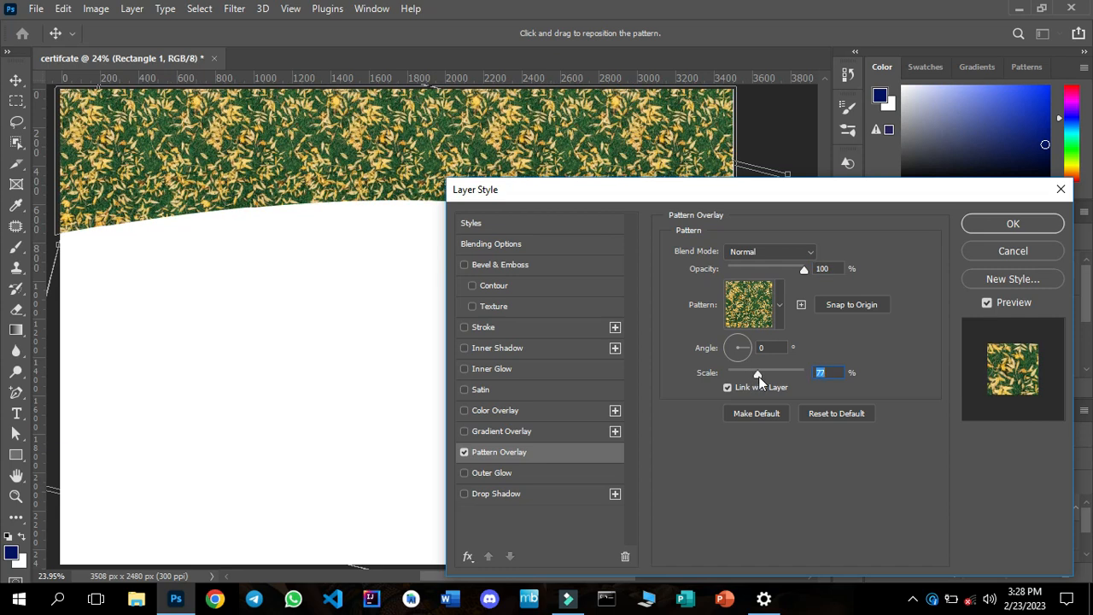
pyautogui.click(743, 347)
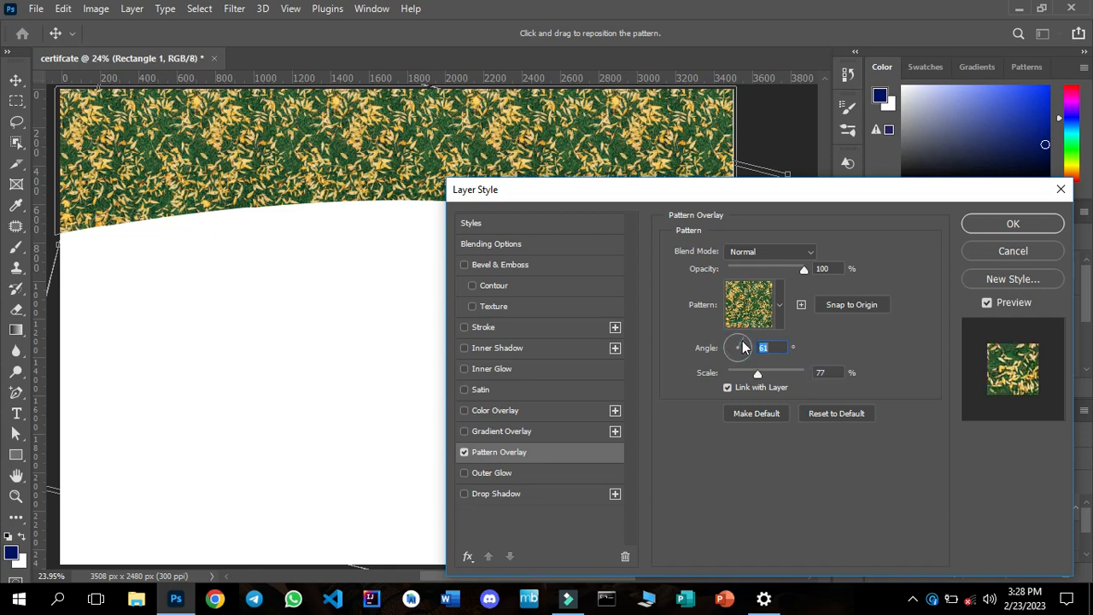
pyautogui.moveTo(742, 342)
pyautogui.mouseDown()
pyautogui.moveTo(727, 350)
pyautogui.moveTo(748, 348)
pyautogui.mouseUp()
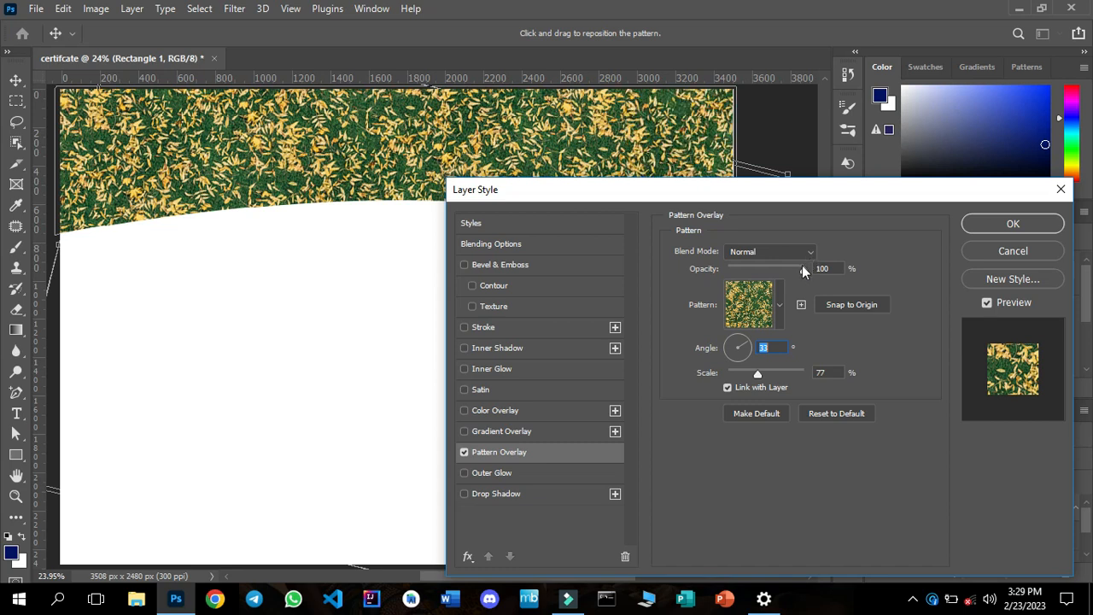
# Lower the pattern overlay's opacity to 50% and apply the layer style.
pyautogui.moveTo(802, 268); pyautogui.dragTo(769, 271)
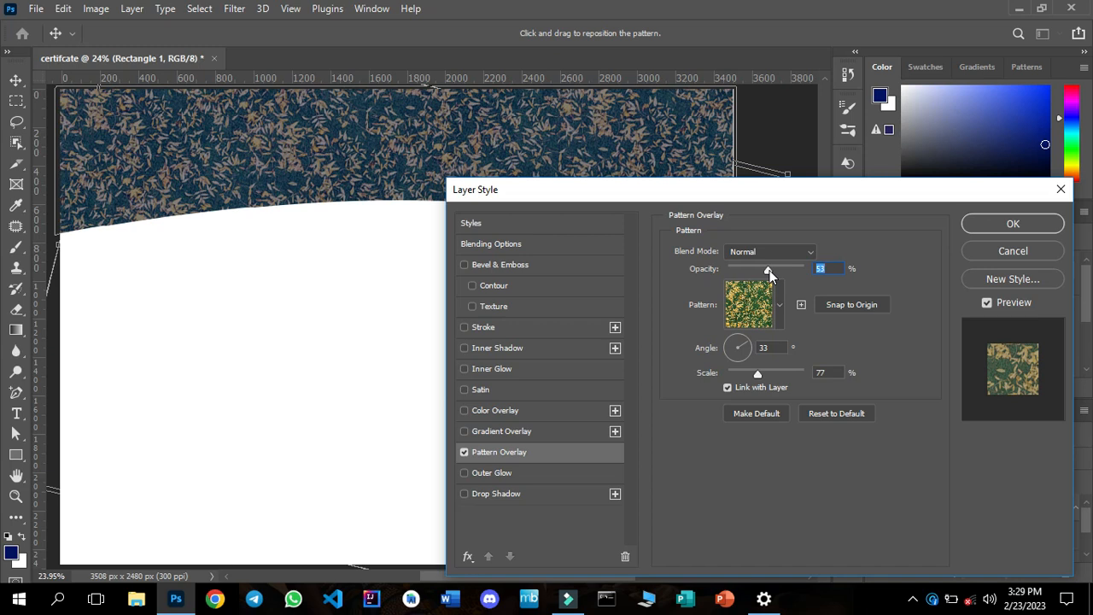
pyautogui.moveTo(769, 270); pyautogui.dragTo(755, 268)
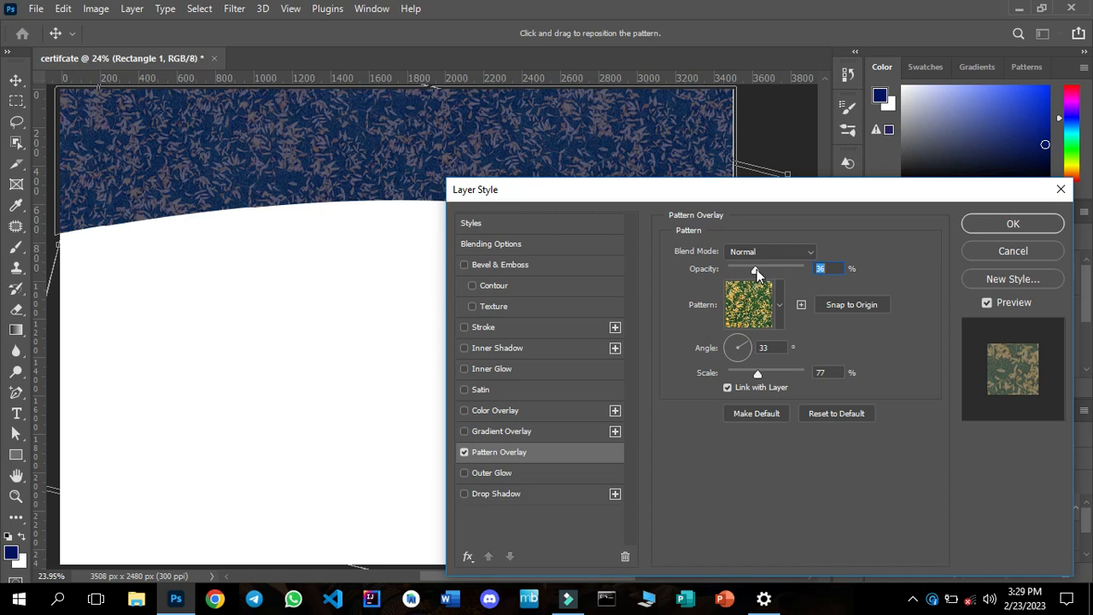
pyautogui.moveTo(757, 269); pyautogui.dragTo(767, 271)
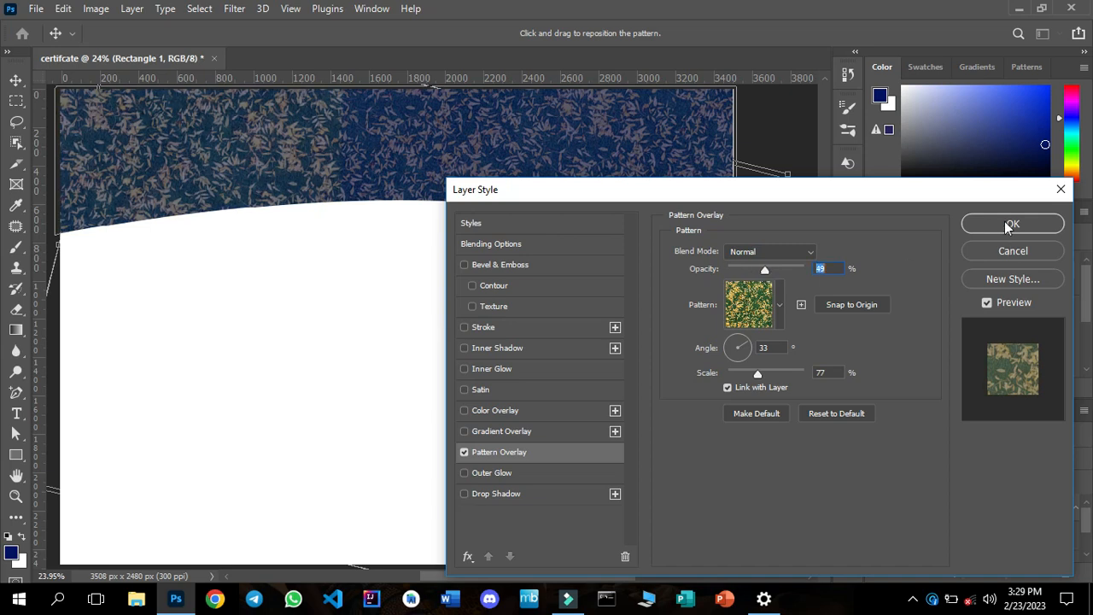
pyautogui.write('50')
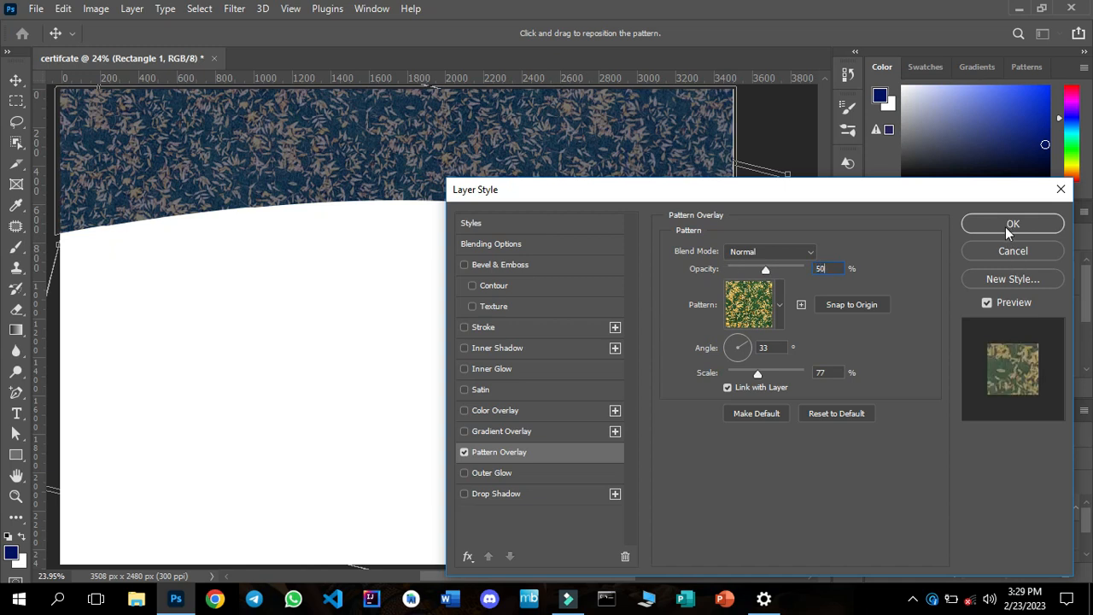
pyautogui.moveTo(869, 194); pyautogui.dragTo(878, 150)
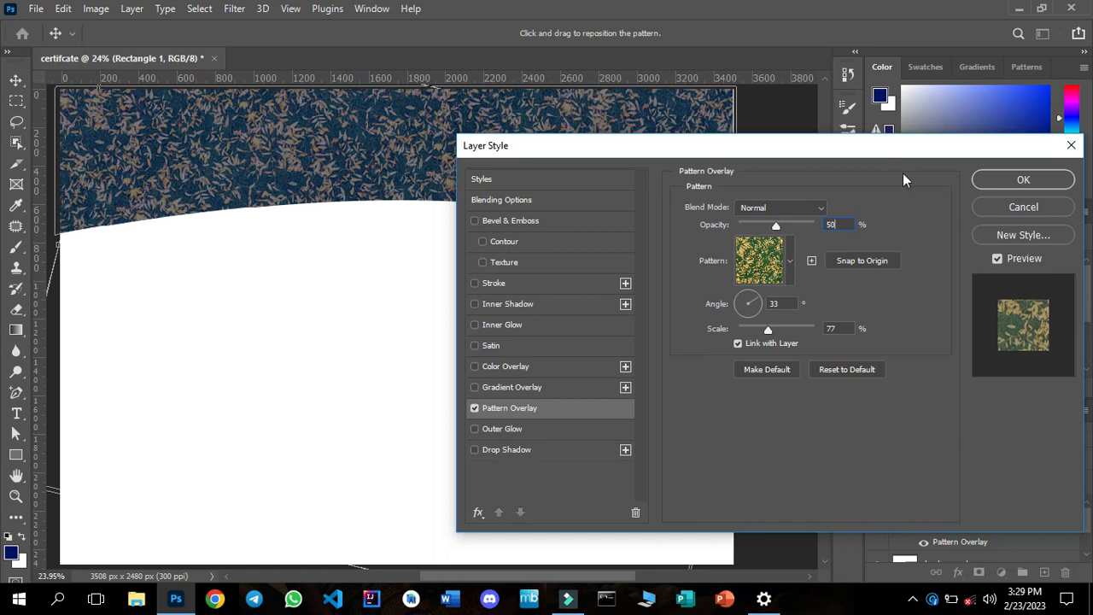
pyautogui.click(1003, 180)
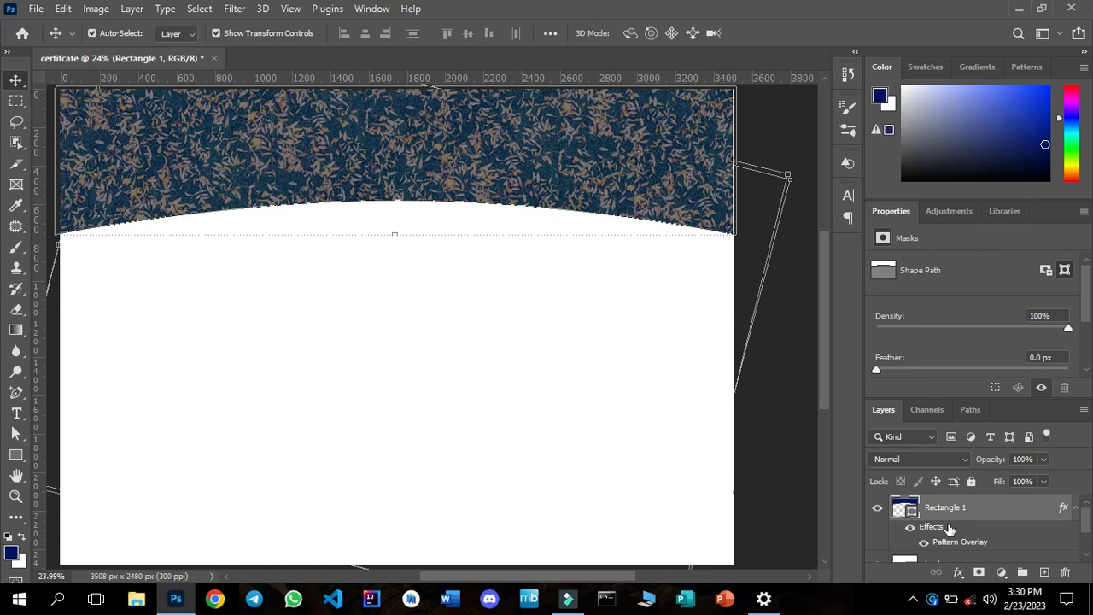
pyautogui.click(957, 572)
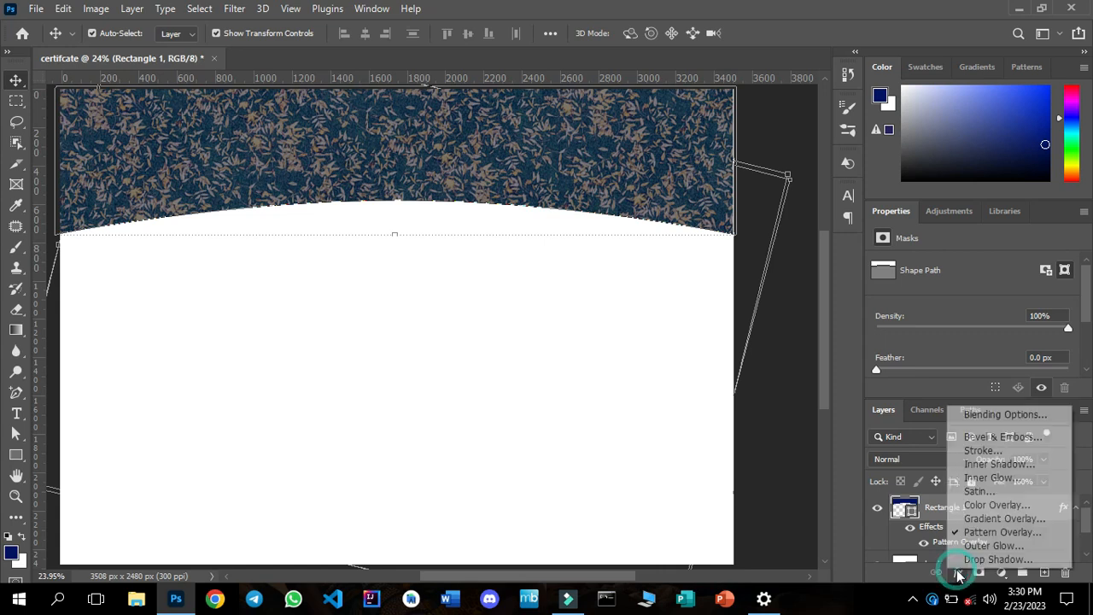
pyautogui.click(1001, 505)
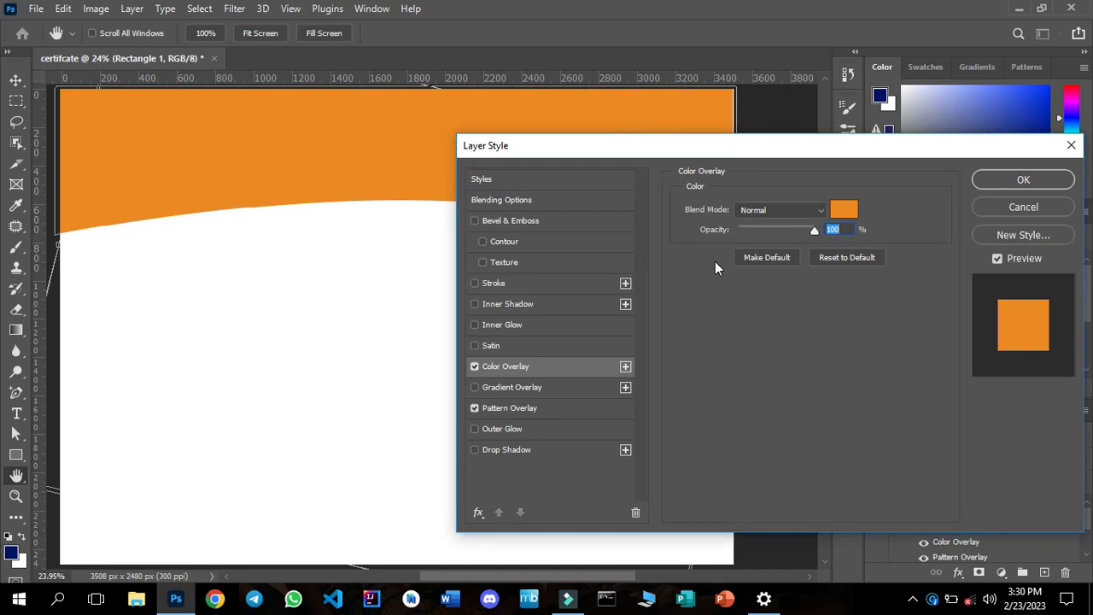
pyautogui.click(474, 367)
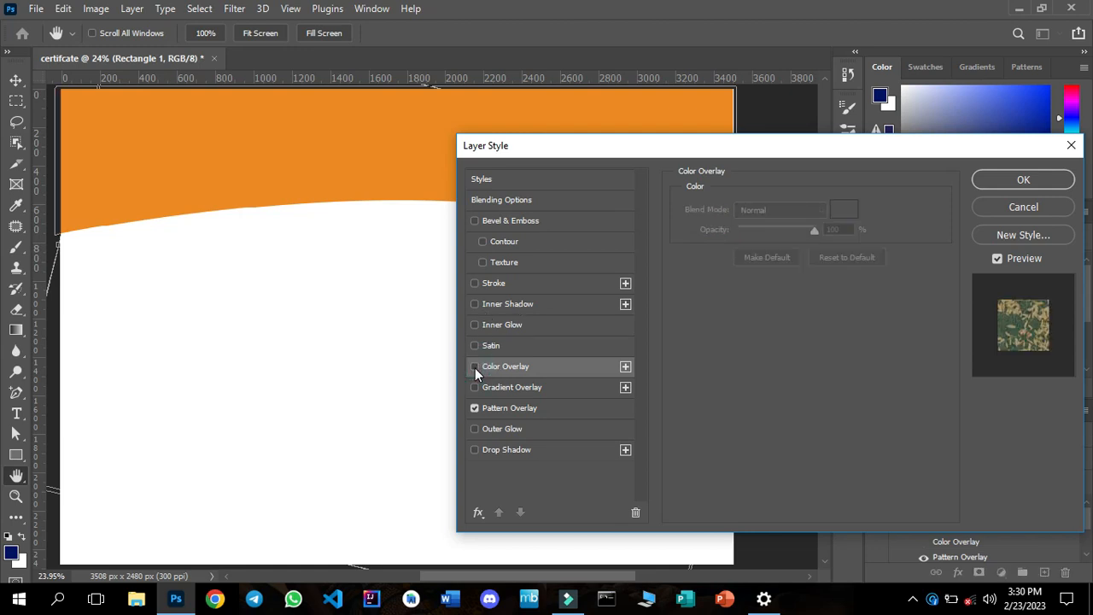
pyautogui.click(1020, 206)
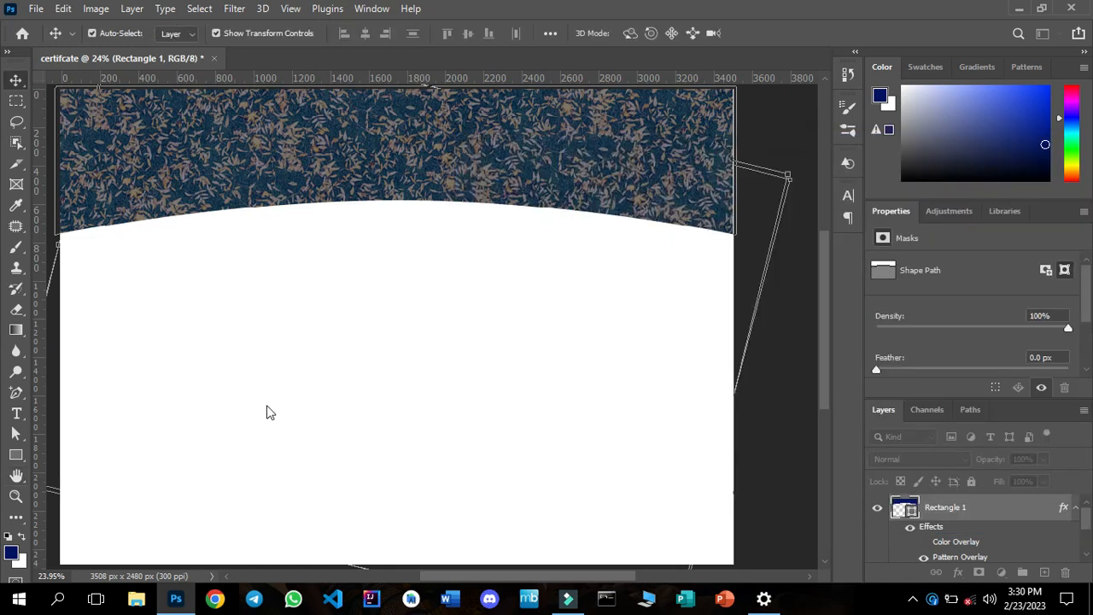
# Change the fill colour of the arched header shape, Rectangle 1, to golden yellow f0b003.
pyautogui.click(16, 456)
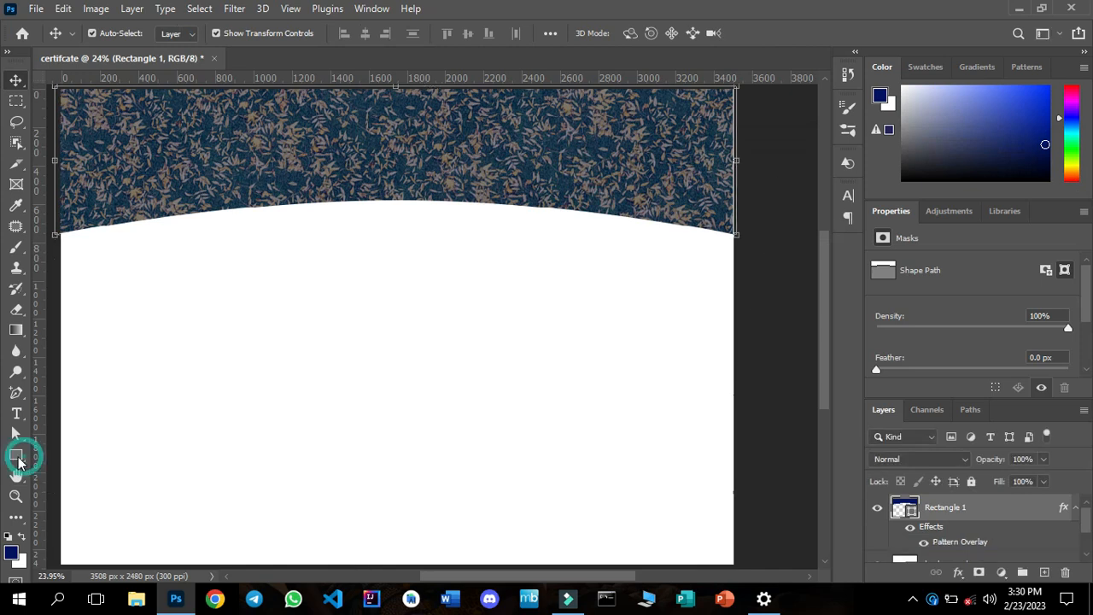
pyautogui.rightClick(18, 461)
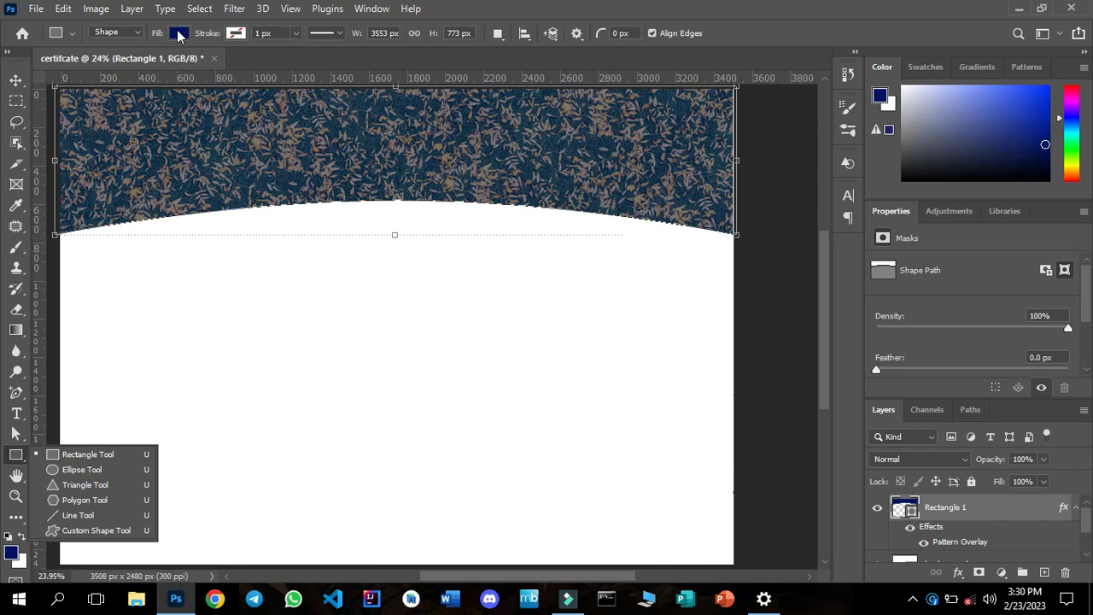
pyautogui.click(180, 34)
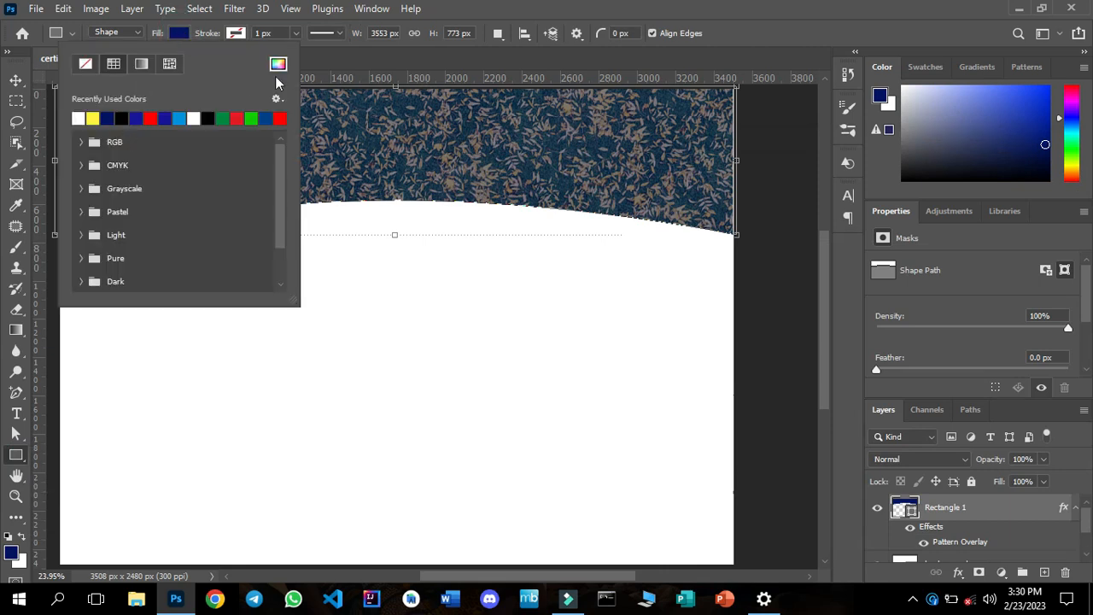
pyautogui.click(278, 66)
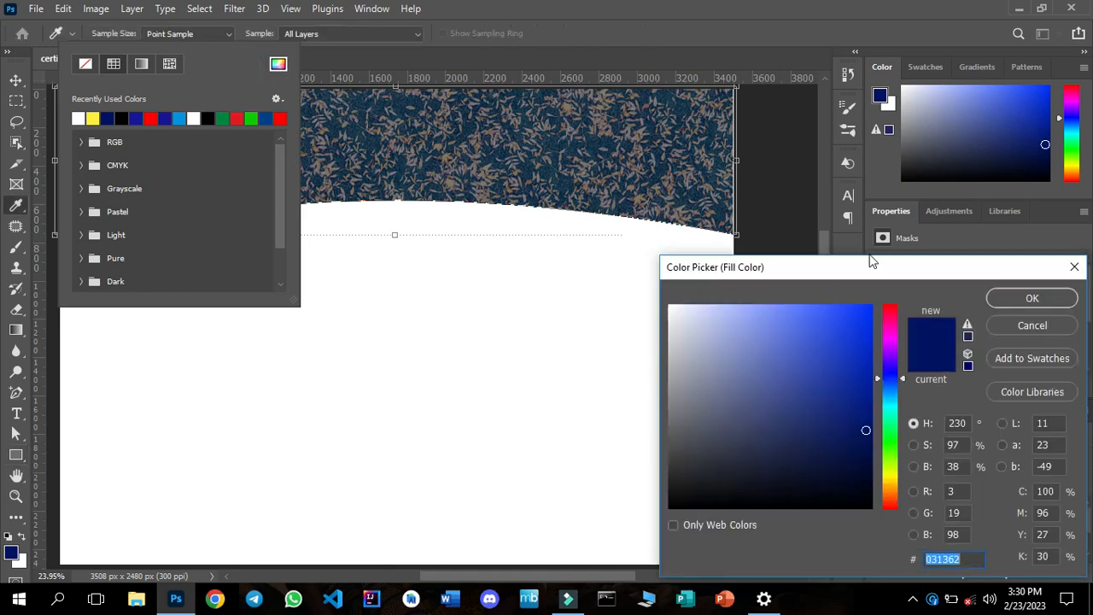
pyautogui.moveTo(879, 279); pyautogui.dragTo(841, 198)
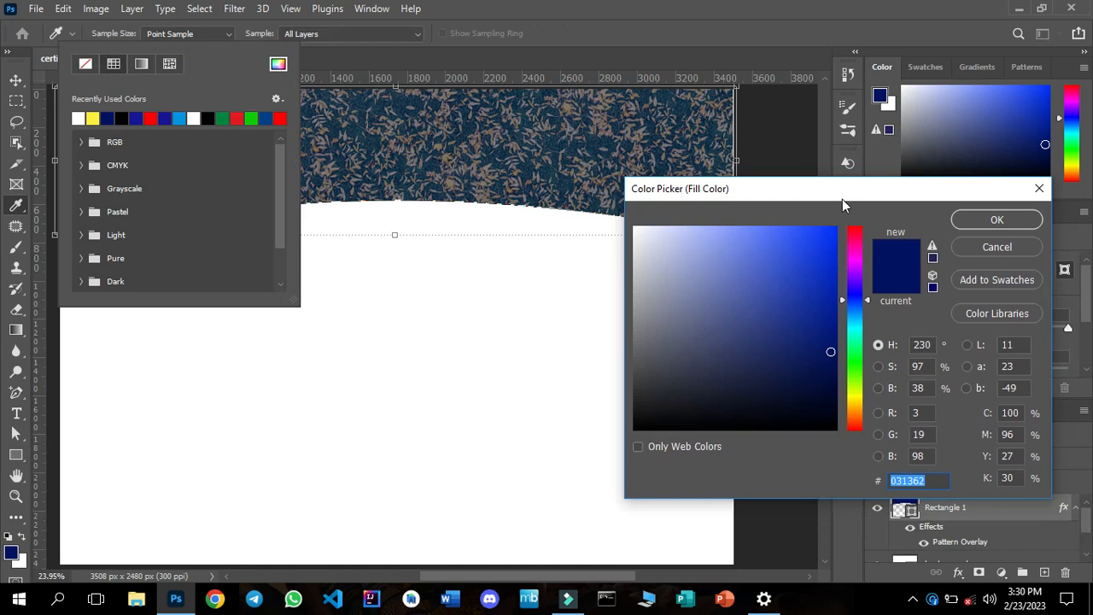
pyautogui.click(855, 394)
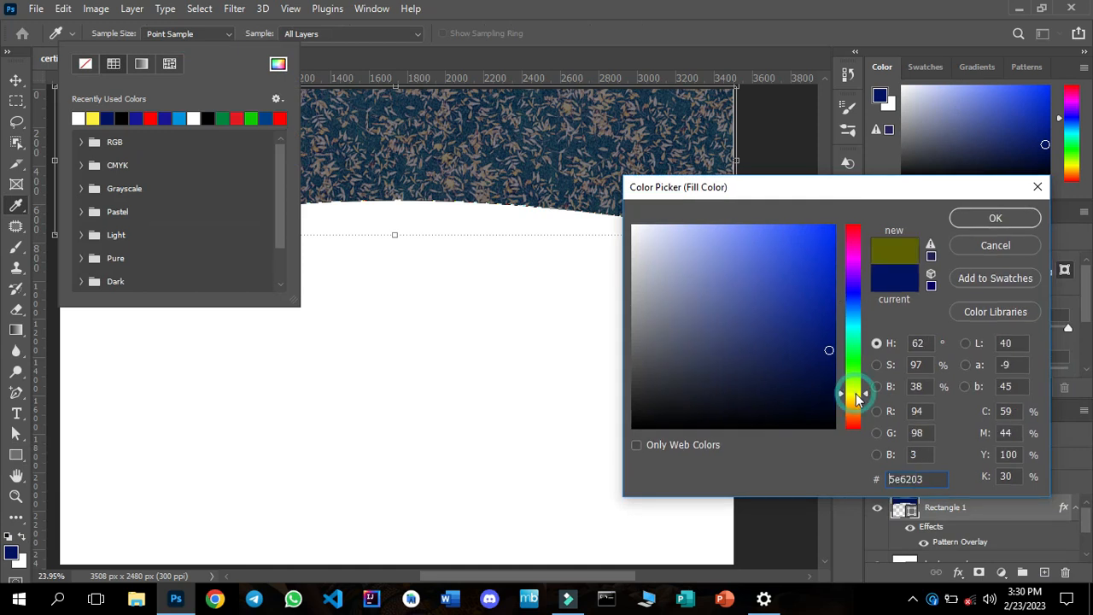
pyautogui.click(855, 404)
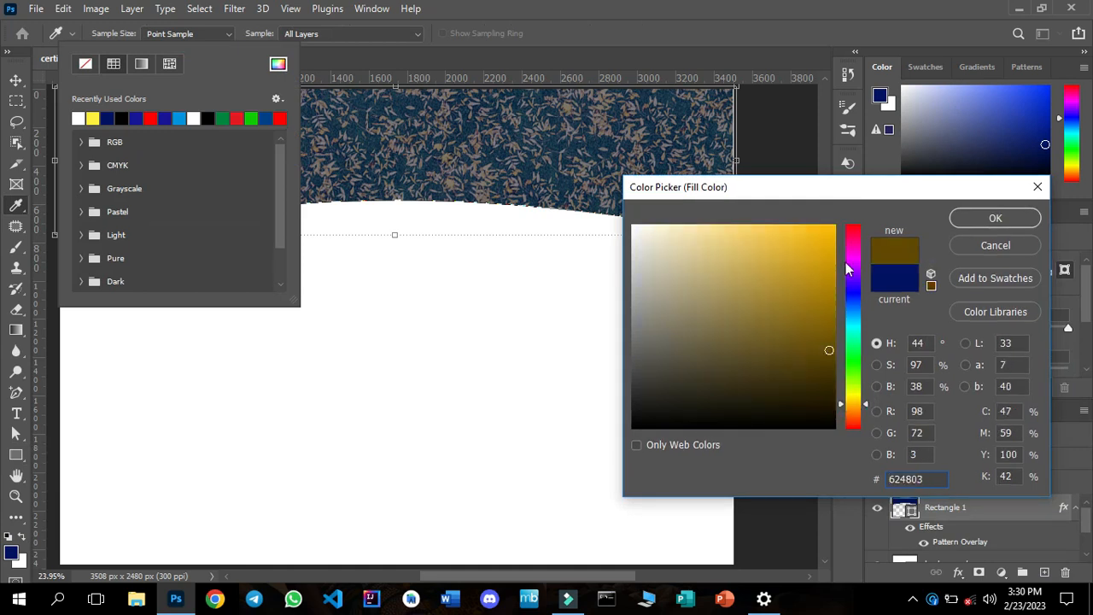
pyautogui.click(832, 237)
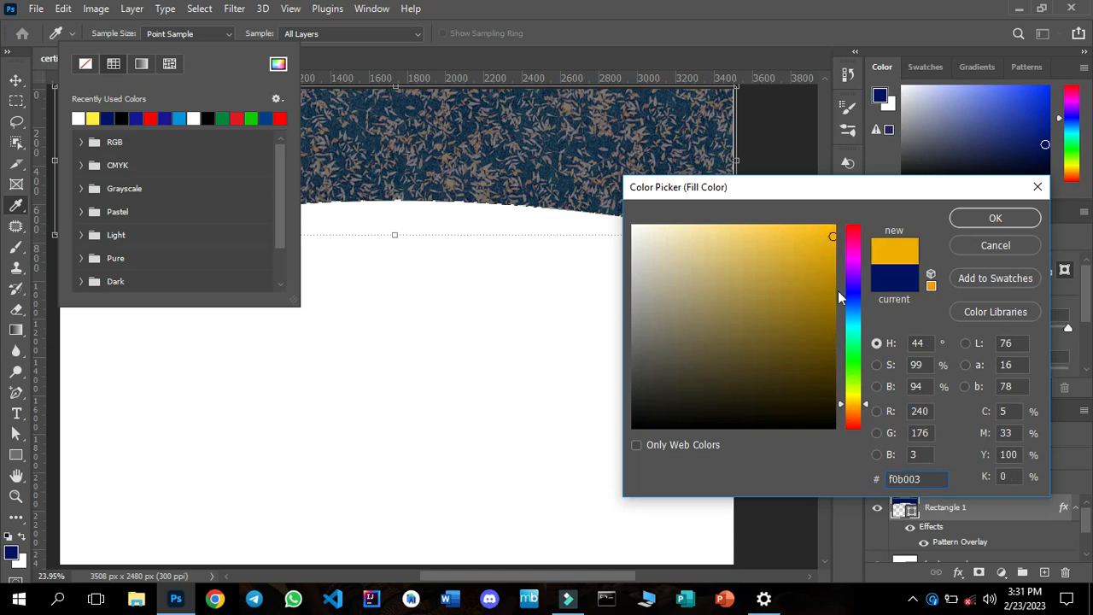
pyautogui.click(993, 220)
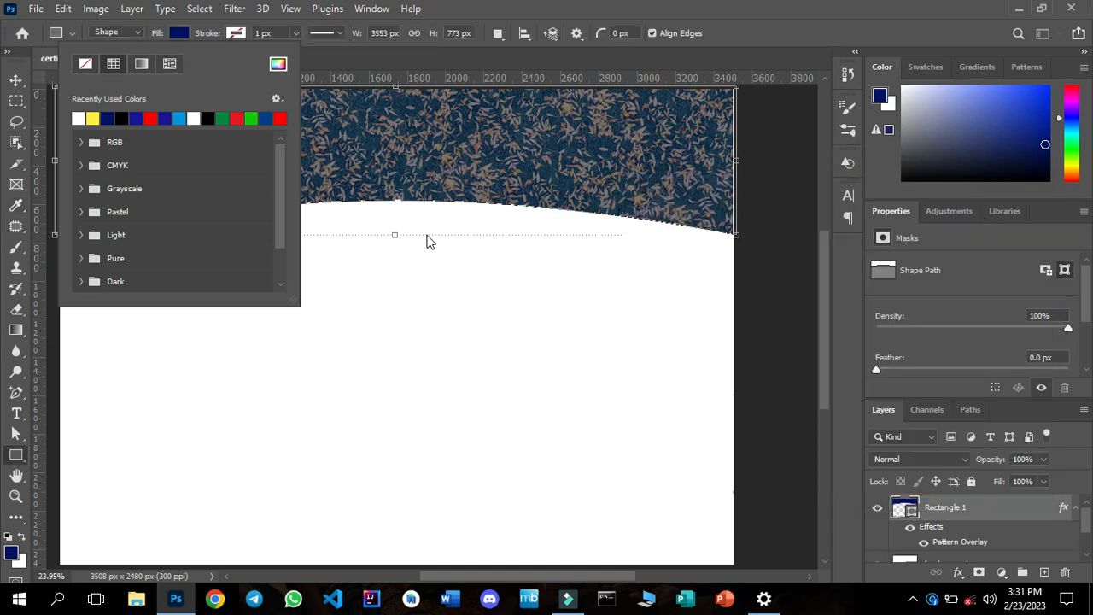
pyautogui.click(17, 81)
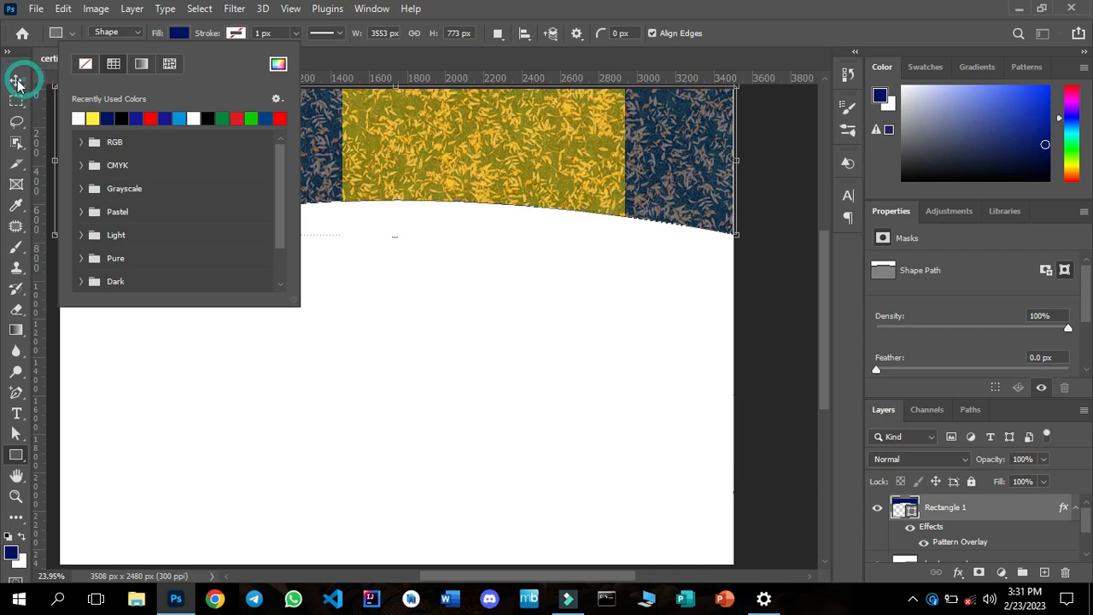
pyautogui.click(377, 364)
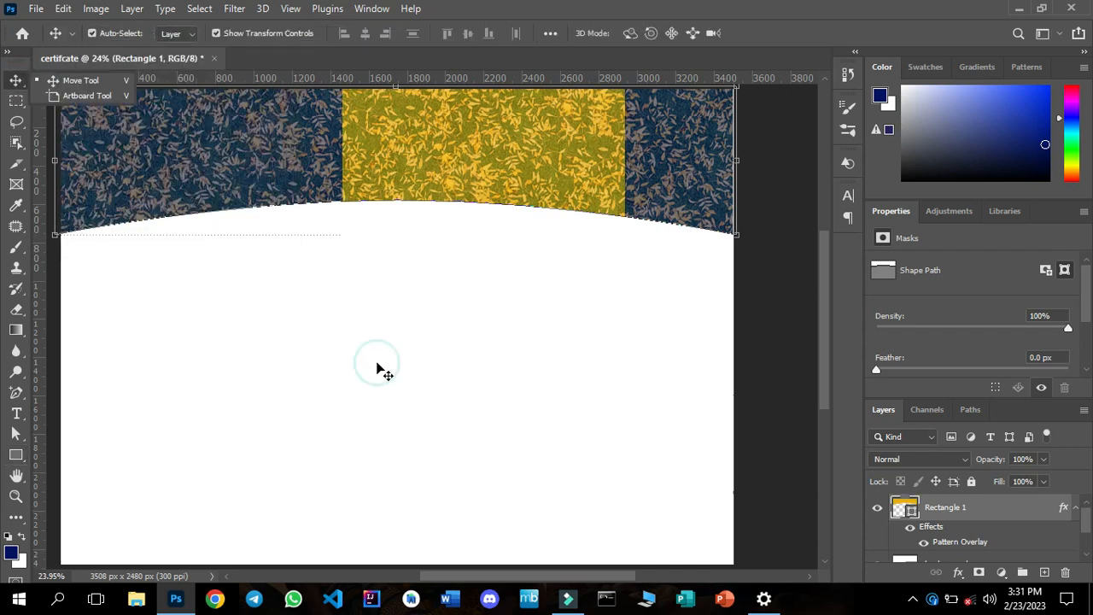
pyautogui.click(382, 371)
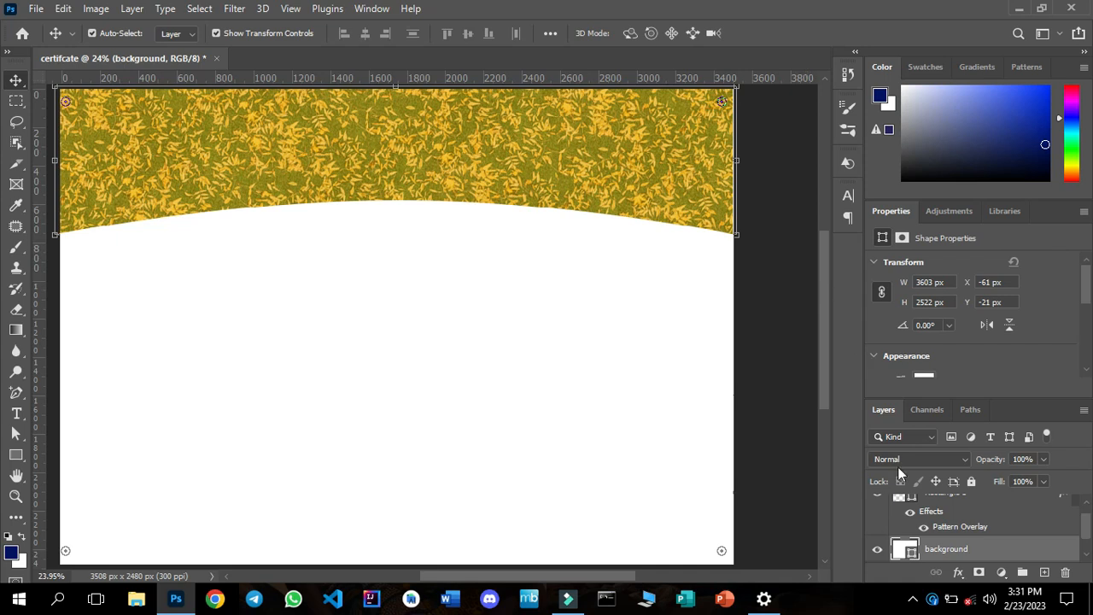
# Set the opacity of Rectangle 1's pattern overlay to 60% and apply the layer style.
pyautogui.click(1086, 505)
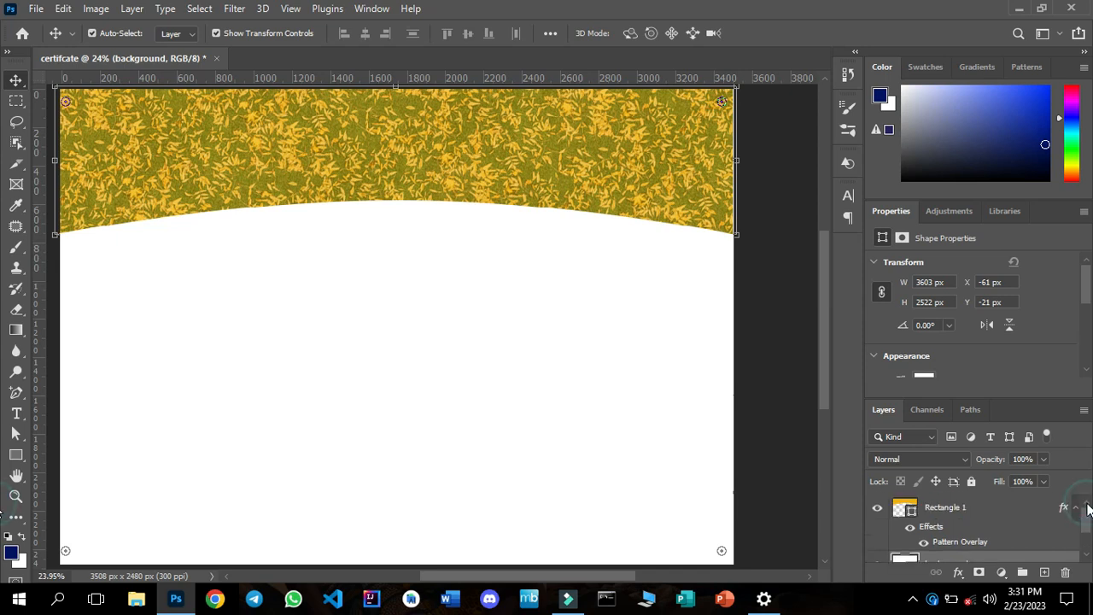
pyautogui.click(971, 516)
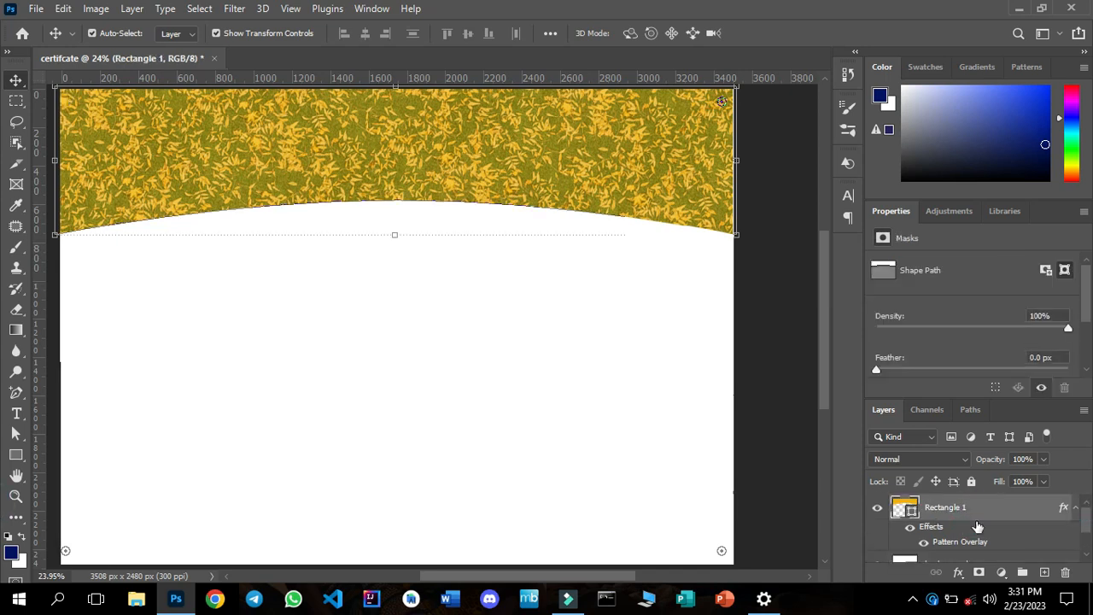
pyautogui.click(960, 570)
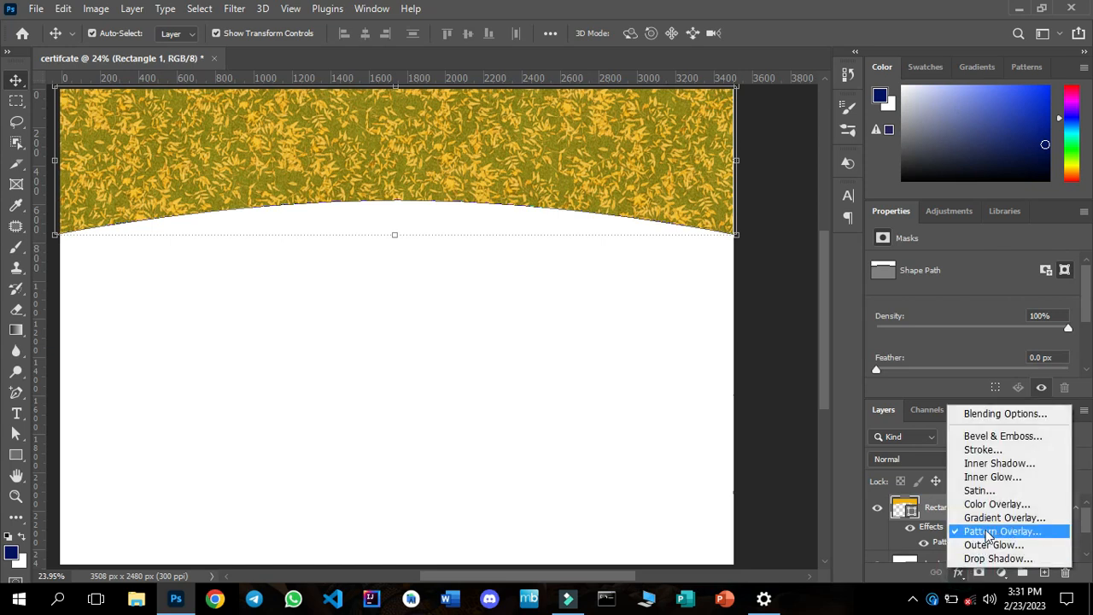
pyautogui.click(987, 531)
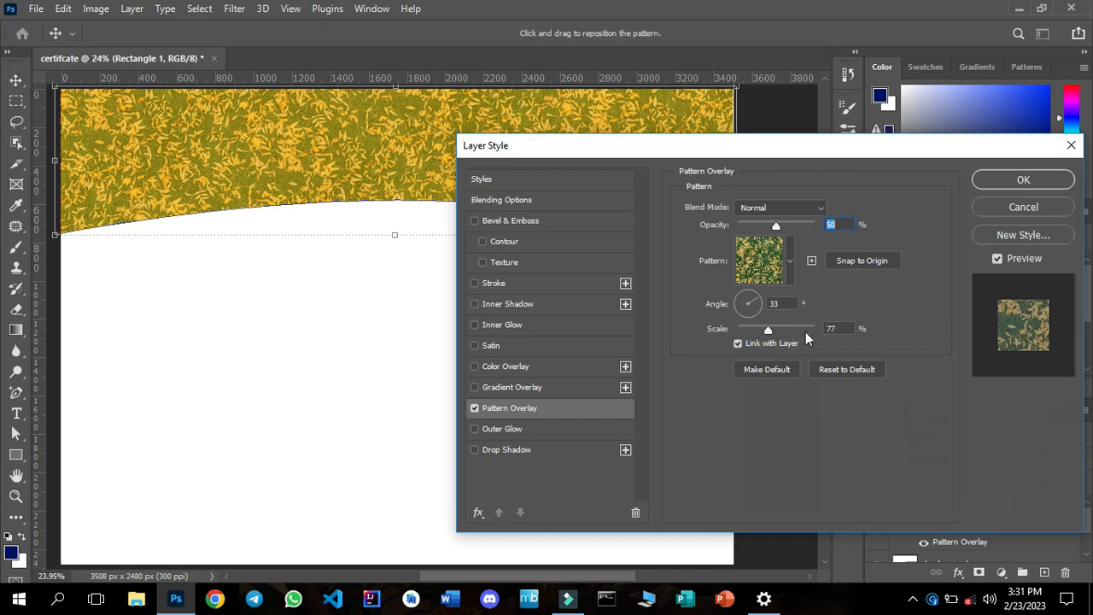
pyautogui.moveTo(775, 225); pyautogui.dragTo(777, 224)
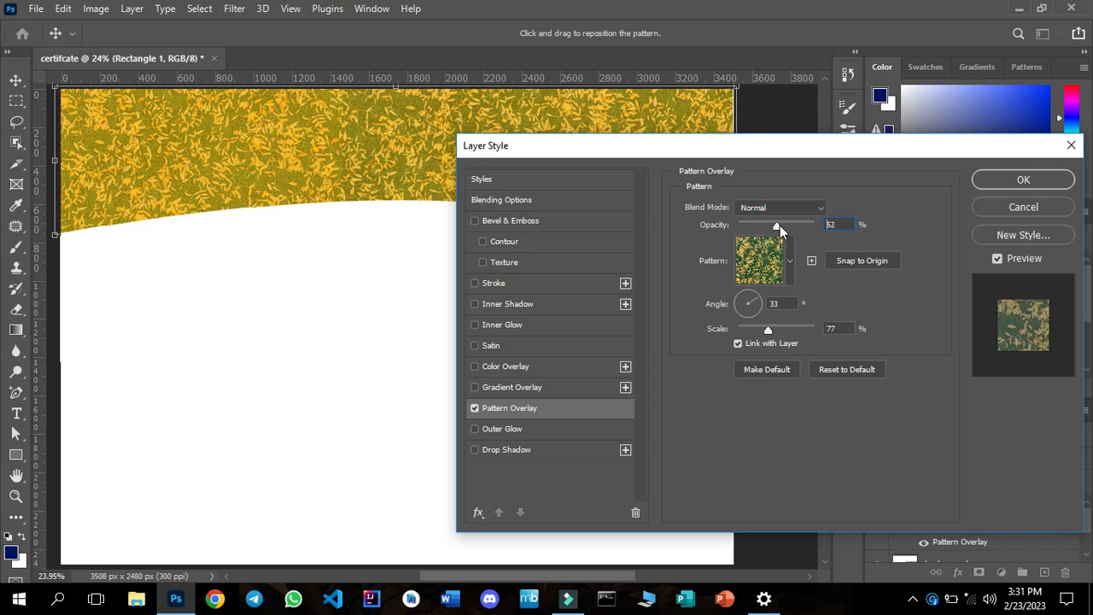
pyautogui.click(786, 225)
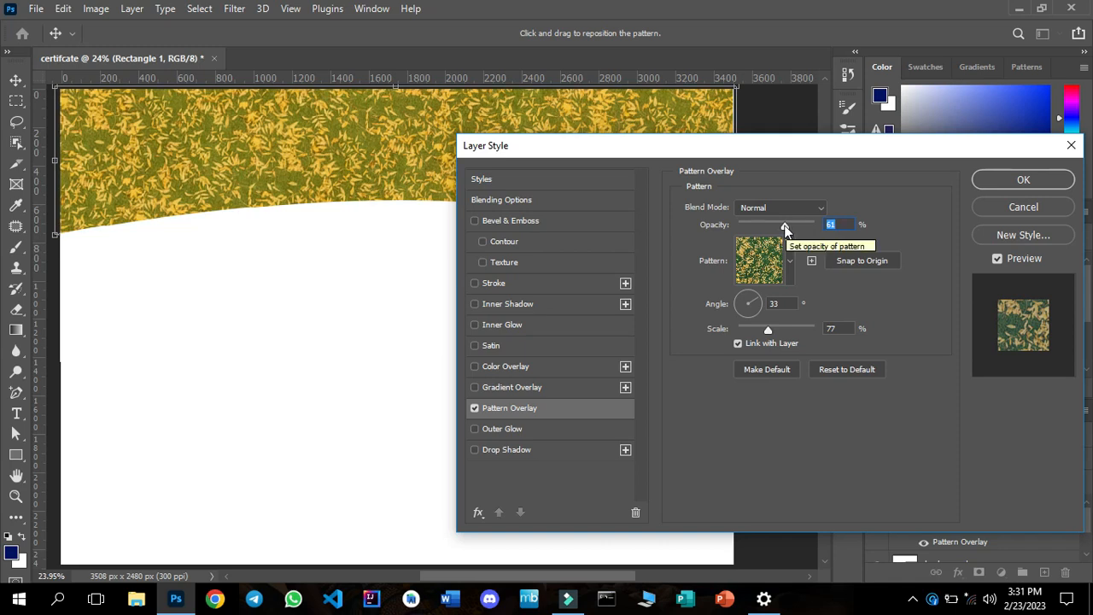
pyautogui.write('60')
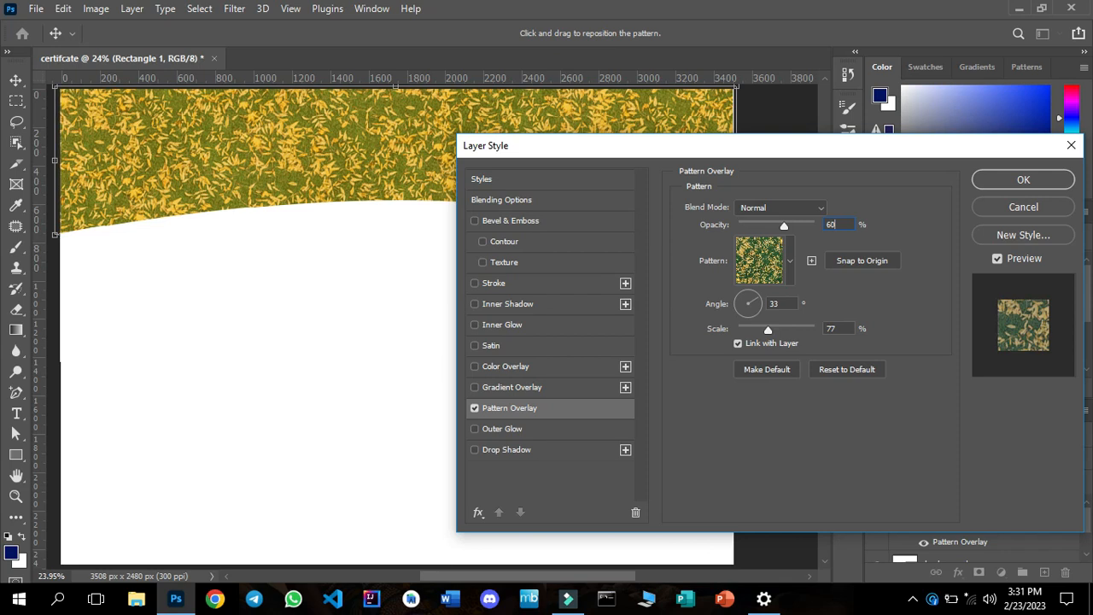
pyautogui.click(1024, 181)
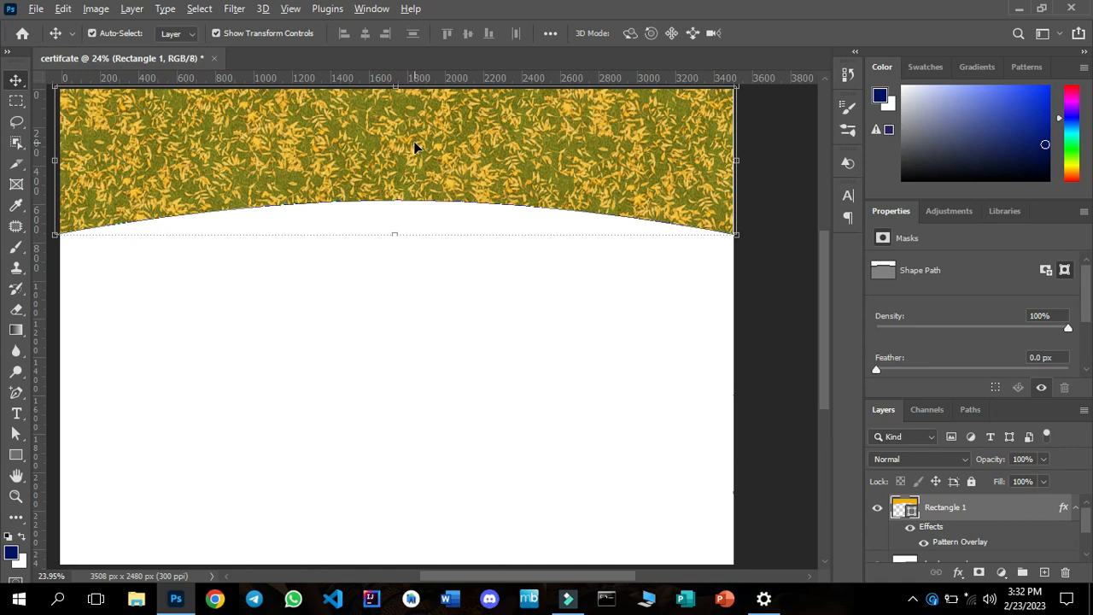
# Duplicate the arched header shape below the original and rotate the copy by 180°.
pyautogui.moveTo(413, 153); pyautogui.dragTo(417, 351)
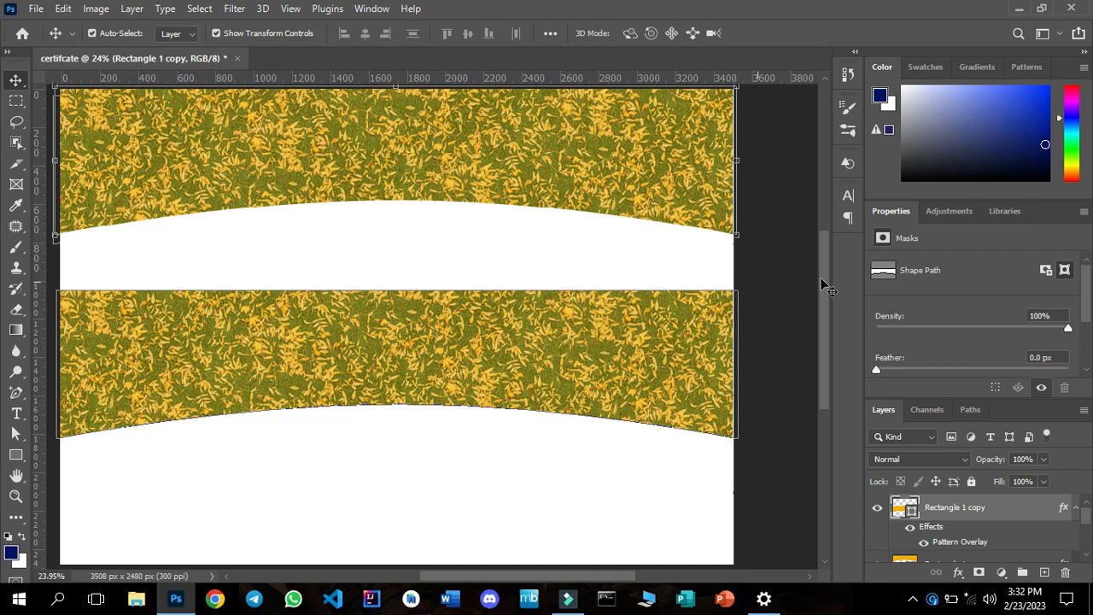
pyautogui.moveTo(1083, 284); pyautogui.dragTo(1082, 346)
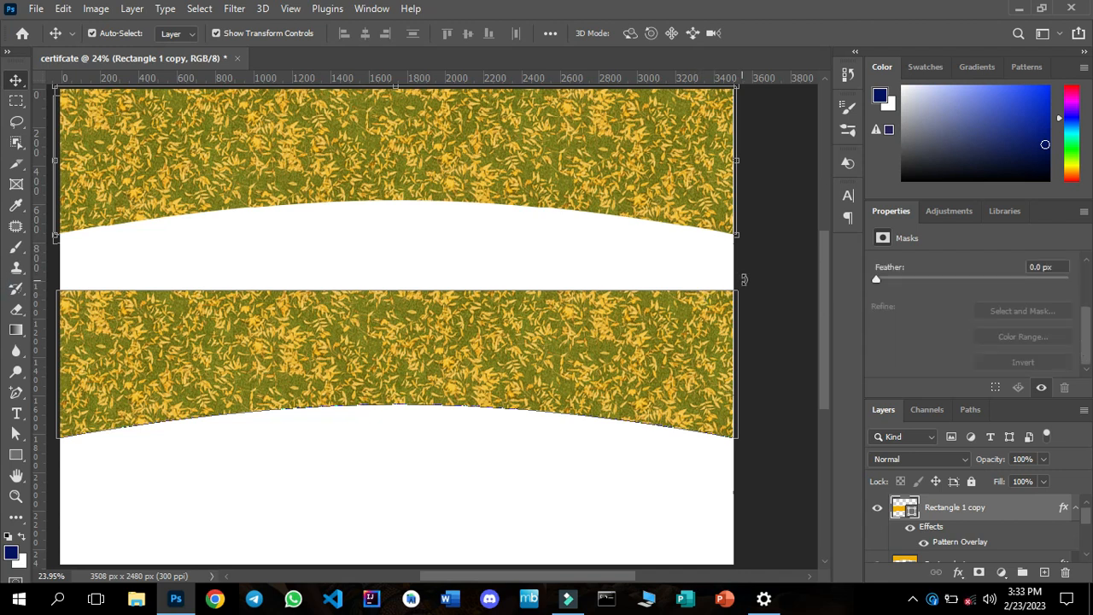
pyautogui.click(744, 277)
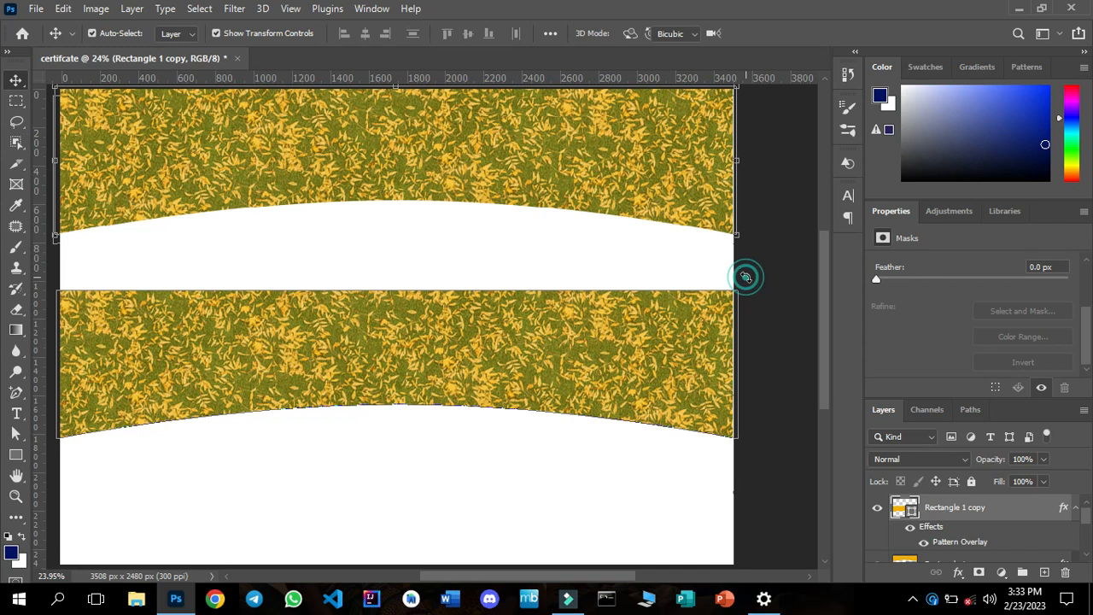
pyautogui.moveTo(725, 260); pyautogui.dragTo(722, 250)
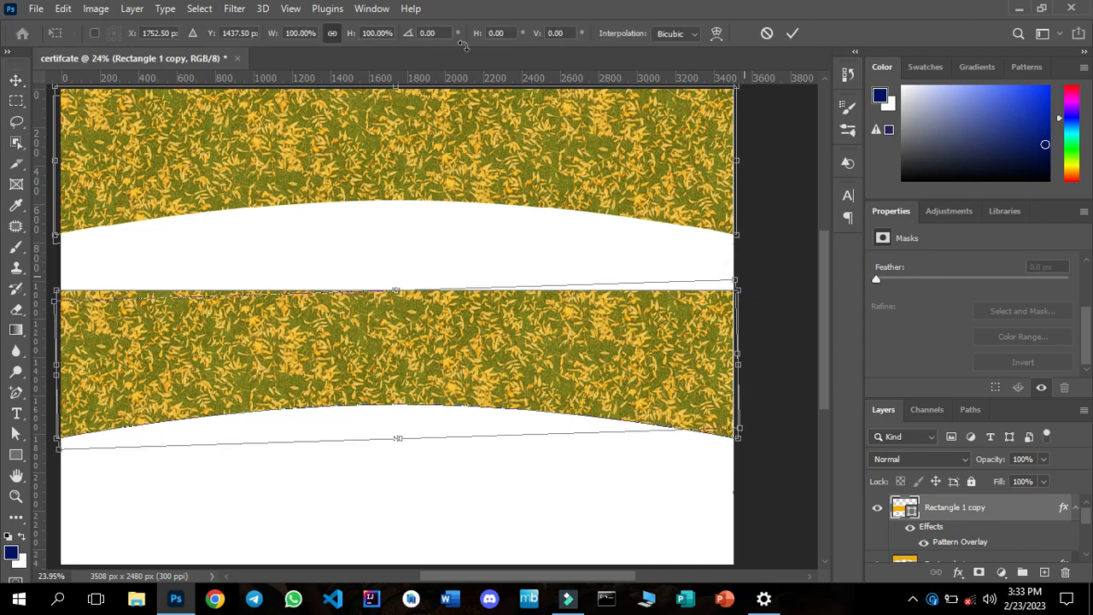
pyautogui.click(427, 34)
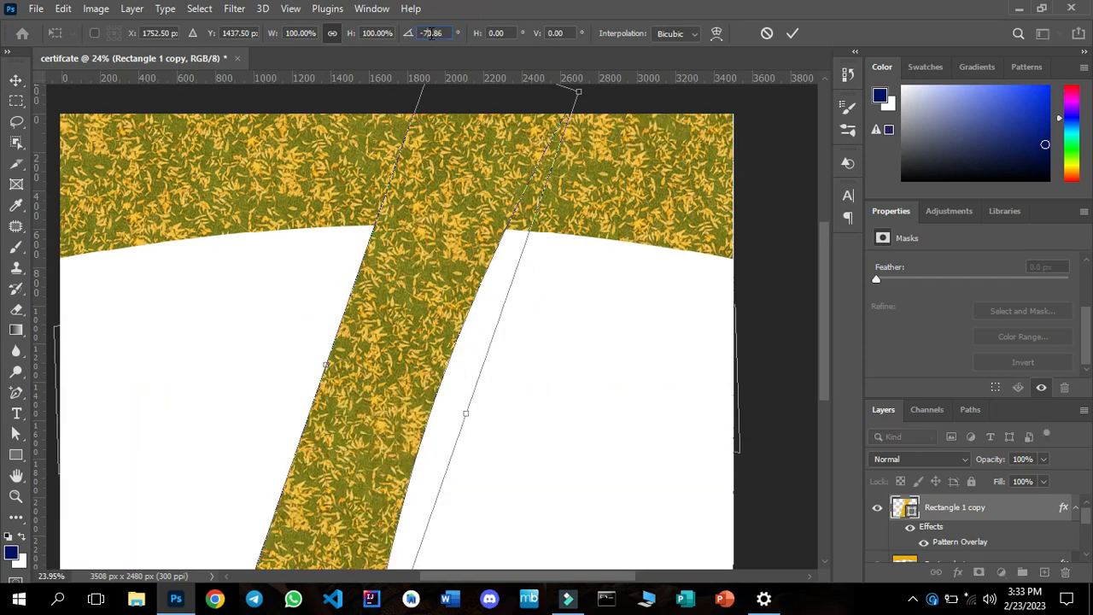
pyautogui.doubleClick(433, 33)
pyautogui.press('BackSpace')
pyautogui.write('180')
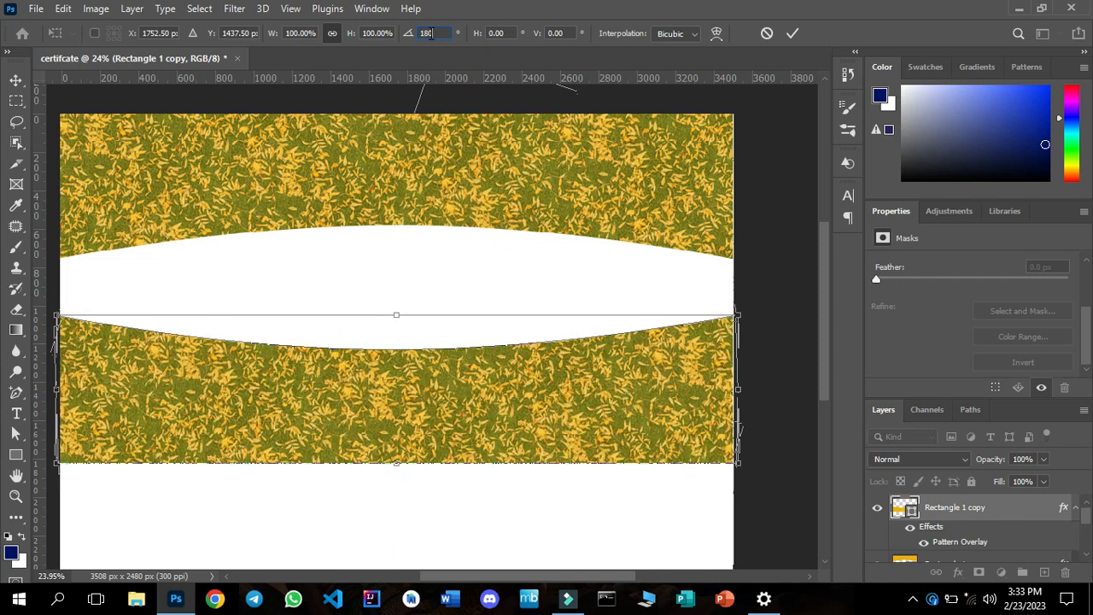
pyautogui.click(791, 36)
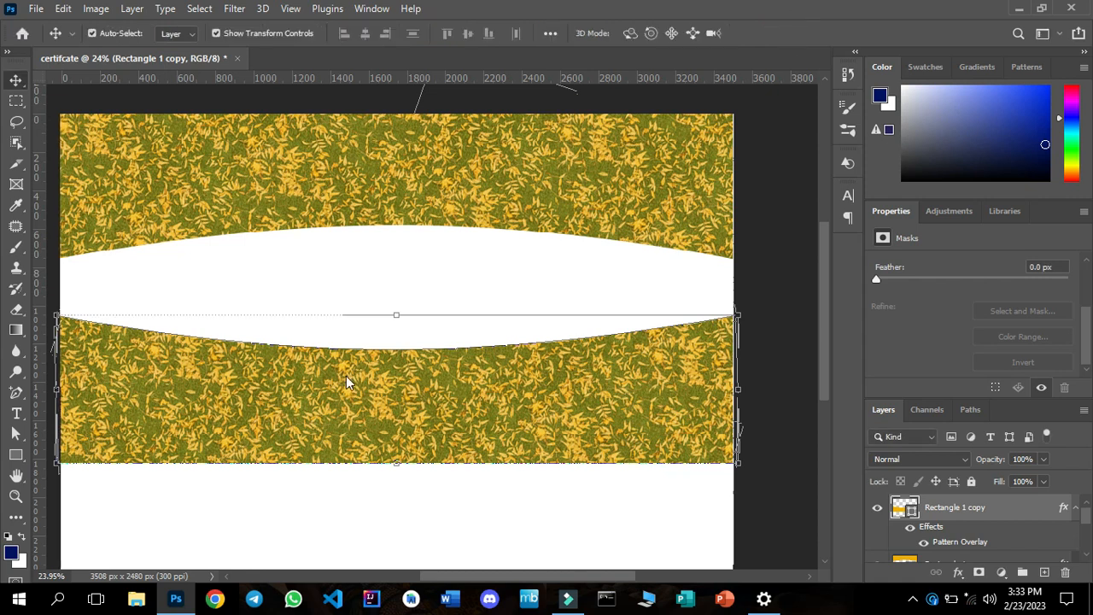
# Move the rotated copy down to the page's lower edge, nudge it into a narrower footer band and deselect it.
pyautogui.moveTo(388, 388); pyautogui.dragTo(622, 547)
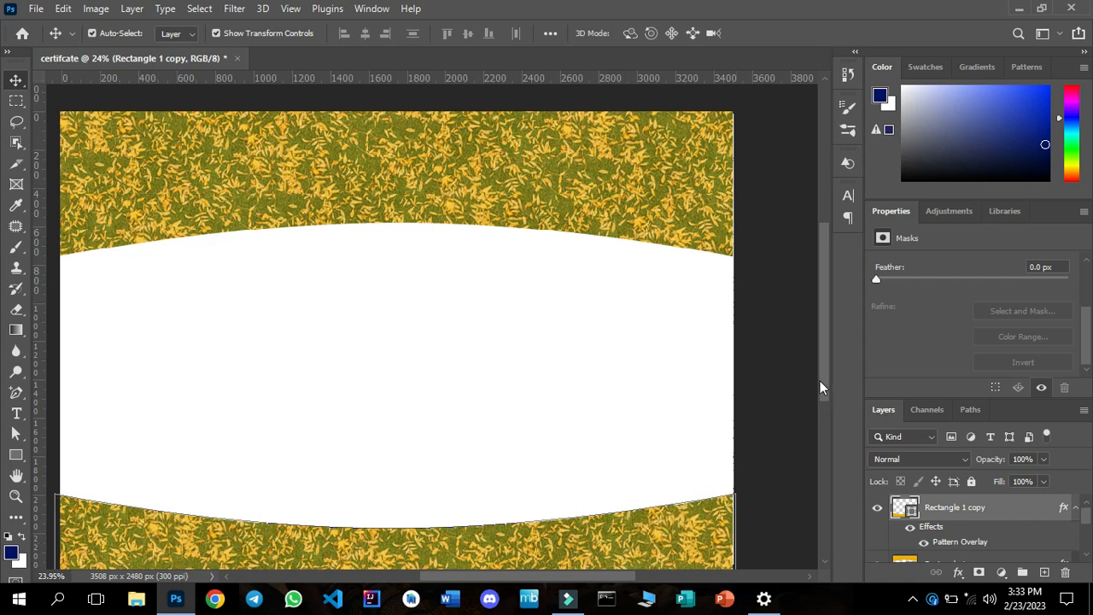
pyautogui.moveTo(824, 391); pyautogui.dragTo(824, 398)
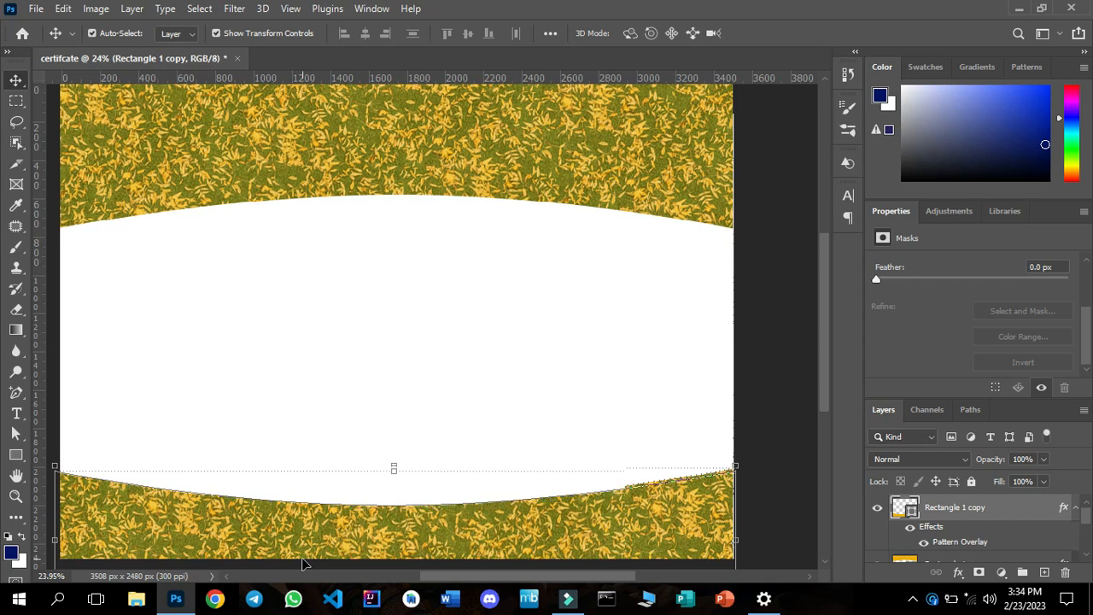
pyautogui.press('Down')
pyautogui.press('Down')
pyautogui.press('Down')
pyautogui.press('Down')
pyautogui.press('Down')
pyautogui.press('Down')
pyautogui.press('Down')
pyautogui.press('Down')
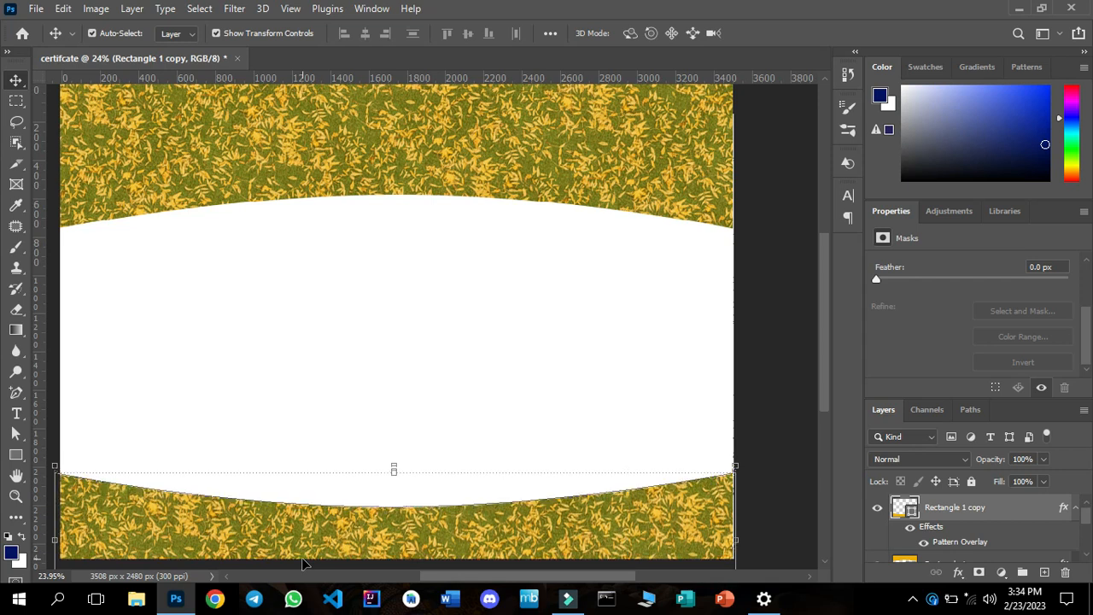
pyautogui.press('Down')
pyautogui.press('Down')
pyautogui.press('Down')
pyautogui.press('Down')
pyautogui.press('Down')
pyautogui.press('Down')
pyautogui.press('Down')
pyautogui.press('Down')
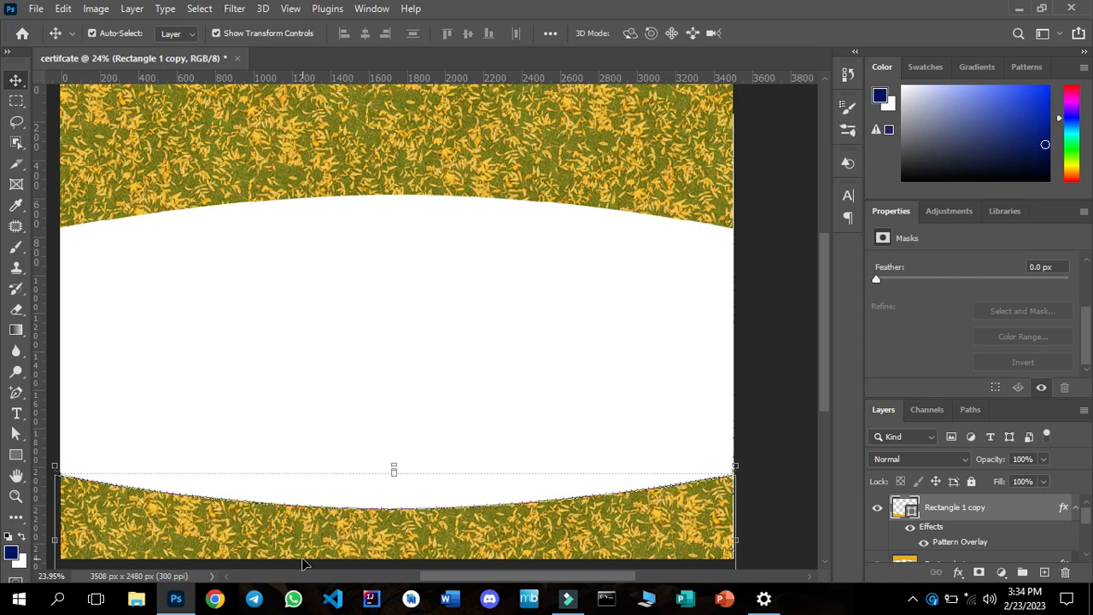
pyautogui.press('Down')
pyautogui.press('Down')
pyautogui.press('Down')
pyautogui.press('Down')
pyautogui.press('Down')
pyautogui.press('Down')
pyautogui.press('Down')
pyautogui.press('Down')
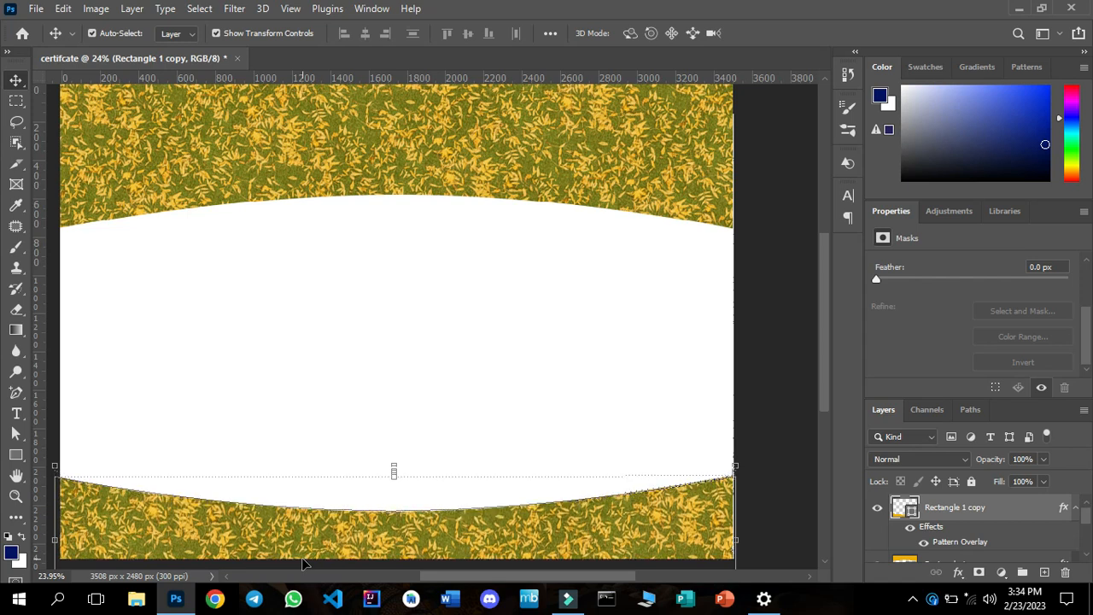
pyautogui.press('Down')
pyautogui.press('Down')
pyautogui.press('Down')
pyautogui.press('Down')
pyautogui.press('Down')
pyautogui.press('Down')
pyautogui.press('Down')
pyautogui.press('Down')
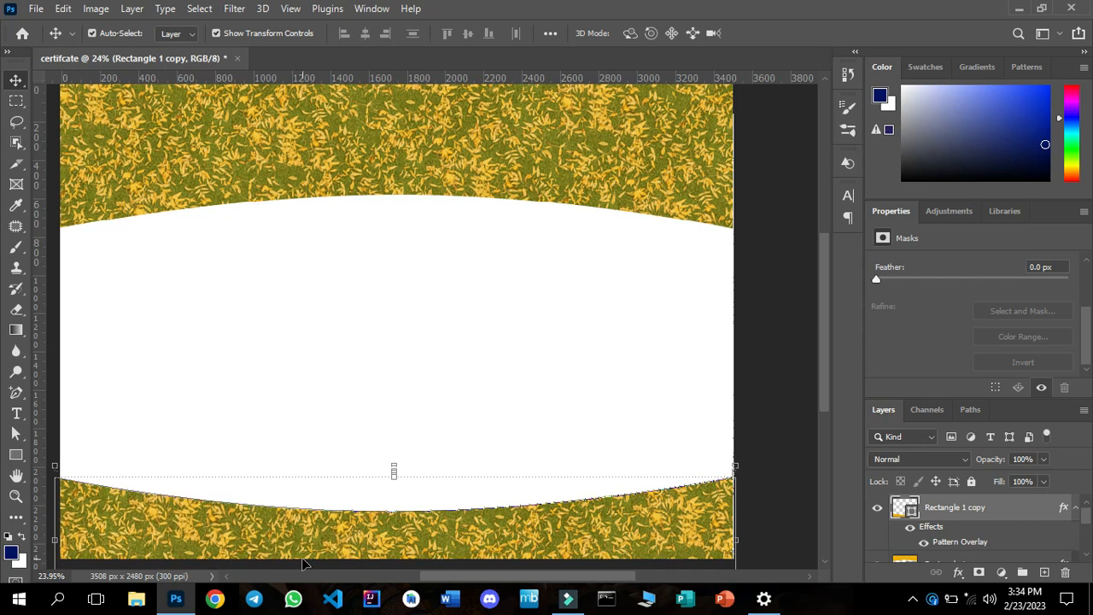
pyautogui.press('Down')
pyautogui.press('Down')
pyautogui.press('Down')
pyautogui.press('Down')
pyautogui.press('Down')
pyautogui.press('Down')
pyautogui.press('Down')
pyautogui.press('Down')
pyautogui.press('Down')
pyautogui.press('Down')
pyautogui.press('Down')
pyautogui.press('Down')
pyautogui.press('Down')
pyautogui.press('Down')
pyautogui.press('Down')
pyautogui.press('Down')
pyautogui.press('Down')
pyautogui.press('Down')
pyautogui.press('Down')
pyautogui.press('Down')
pyautogui.press('Down')
pyautogui.press('Down')
pyautogui.press('Down')
pyautogui.press('Down')
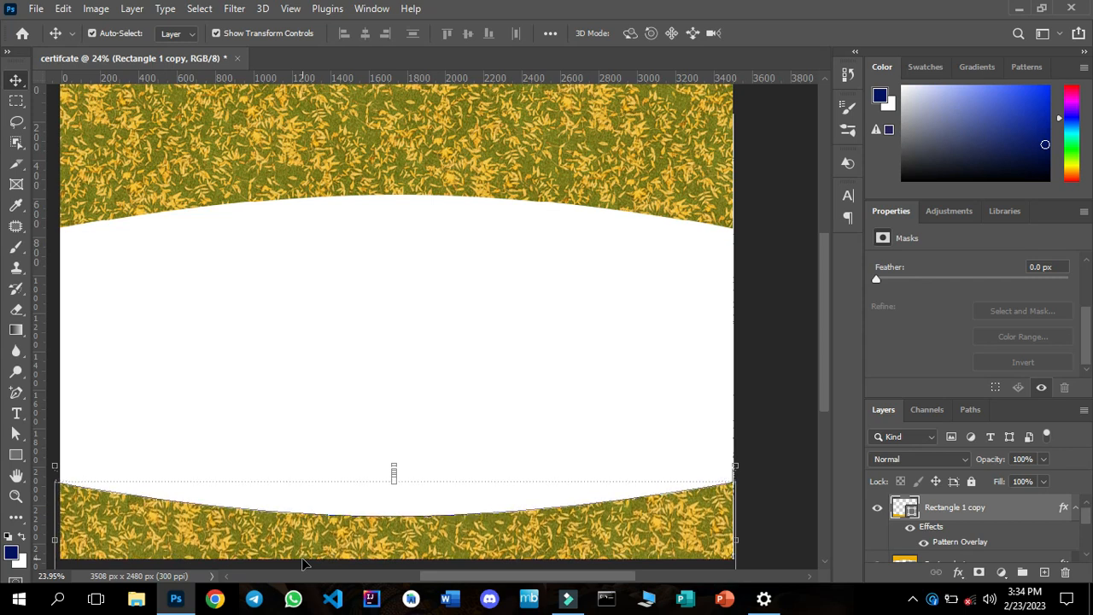
pyautogui.click(784, 362)
pyautogui.press('z')
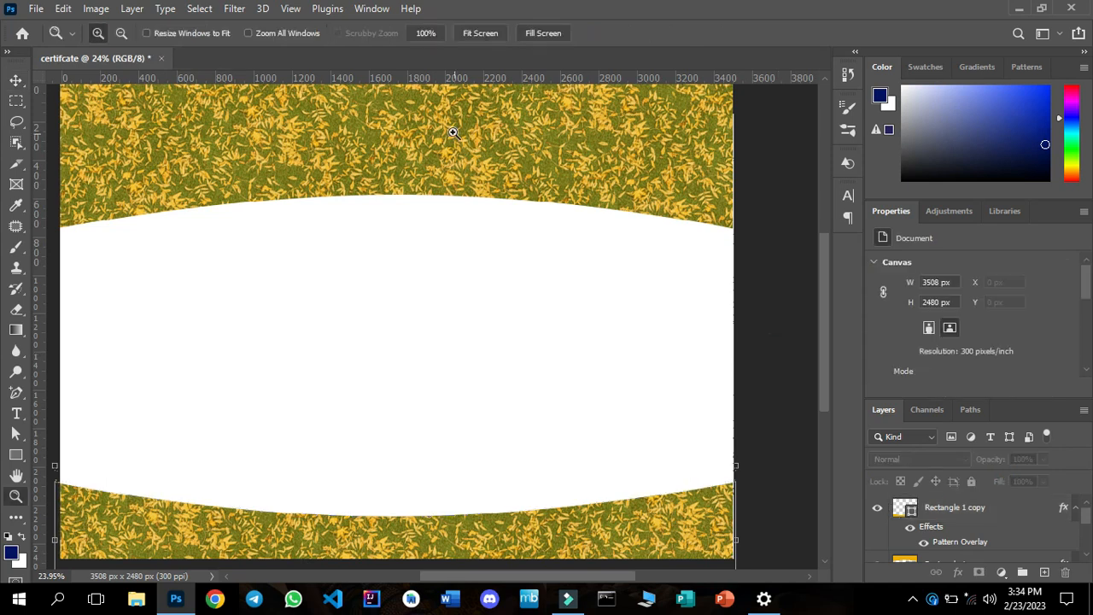
# Fit the page in view and draw a navy rectangle of about 3590 x 806 px over the header band.
pyautogui.click(470, 33)
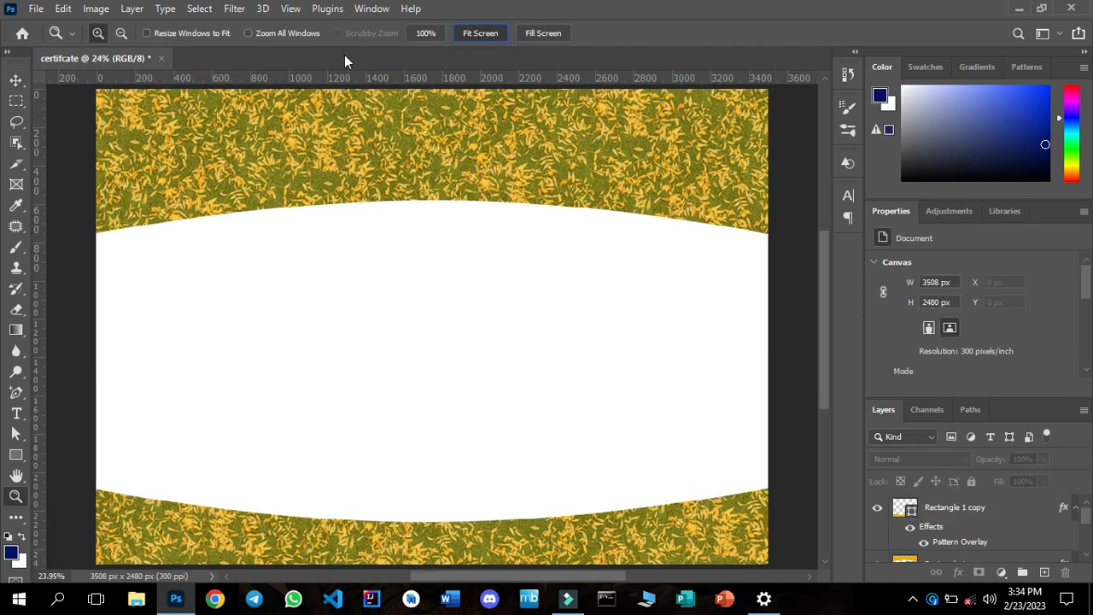
pyautogui.click(17, 80)
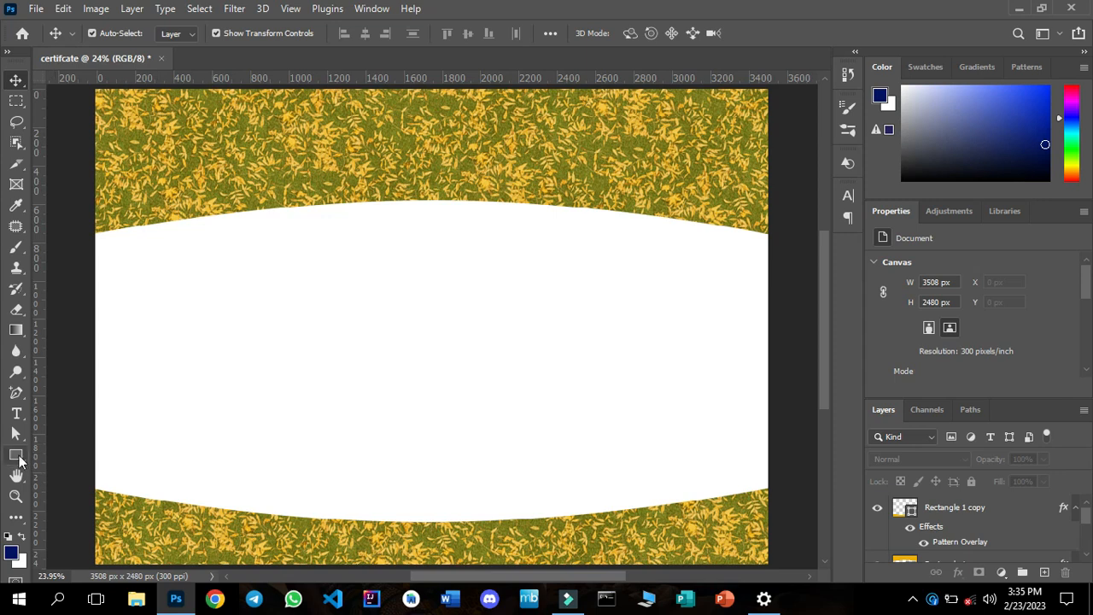
pyautogui.click(16, 456)
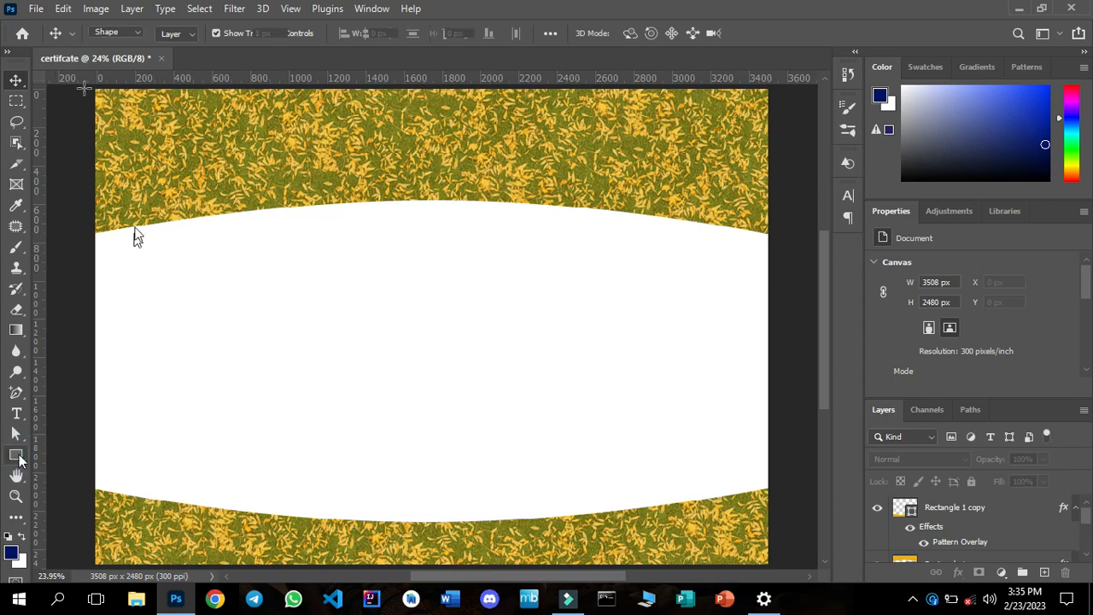
pyautogui.moveTo(90, 85); pyautogui.dragTo(776, 237)
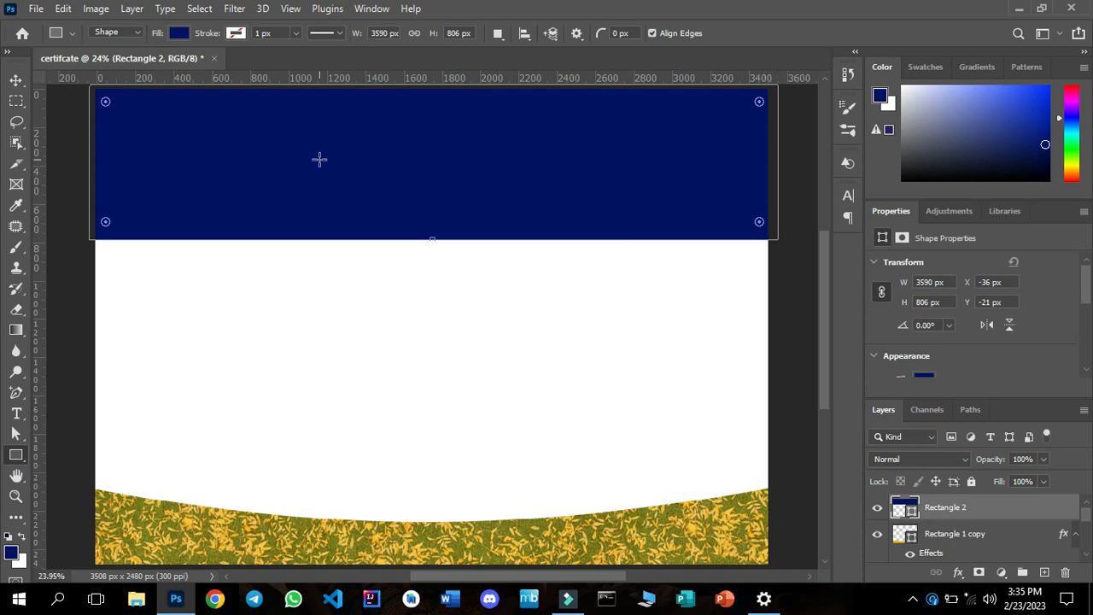
# Bow the navy rectangle's lower edge downward from an added middle anchor point and move the shape up to expose the header band's lower corners.
pyautogui.click(14, 81)
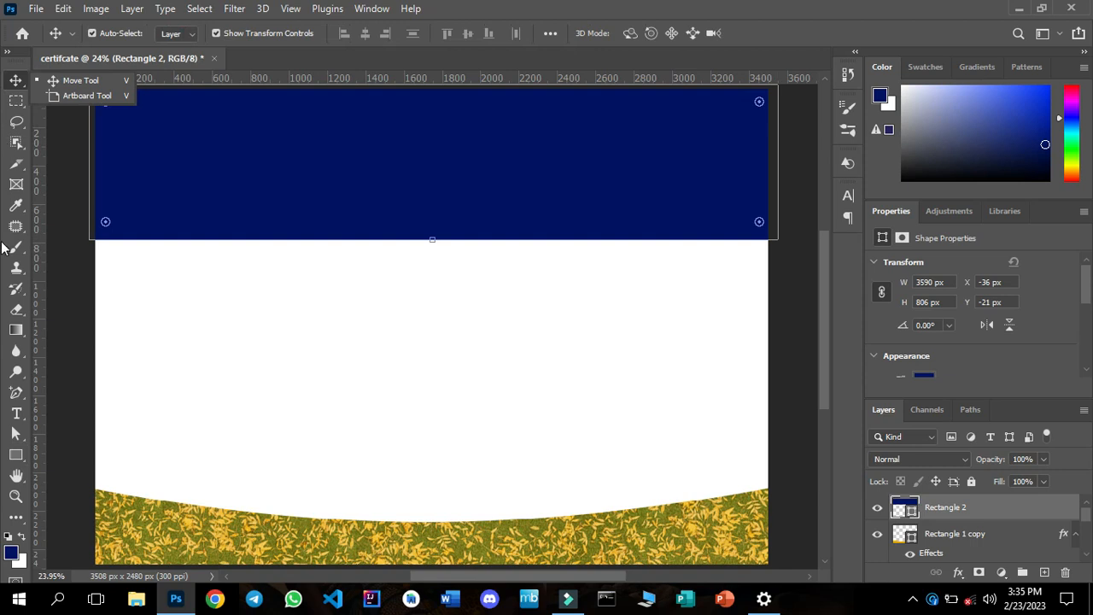
pyautogui.click(16, 395)
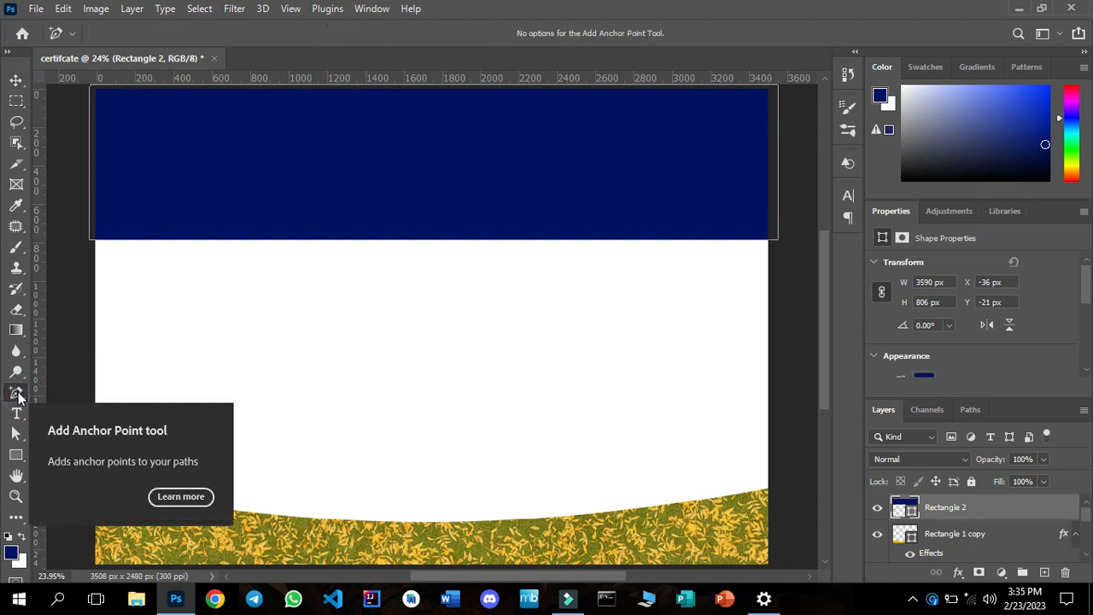
pyautogui.click(416, 240)
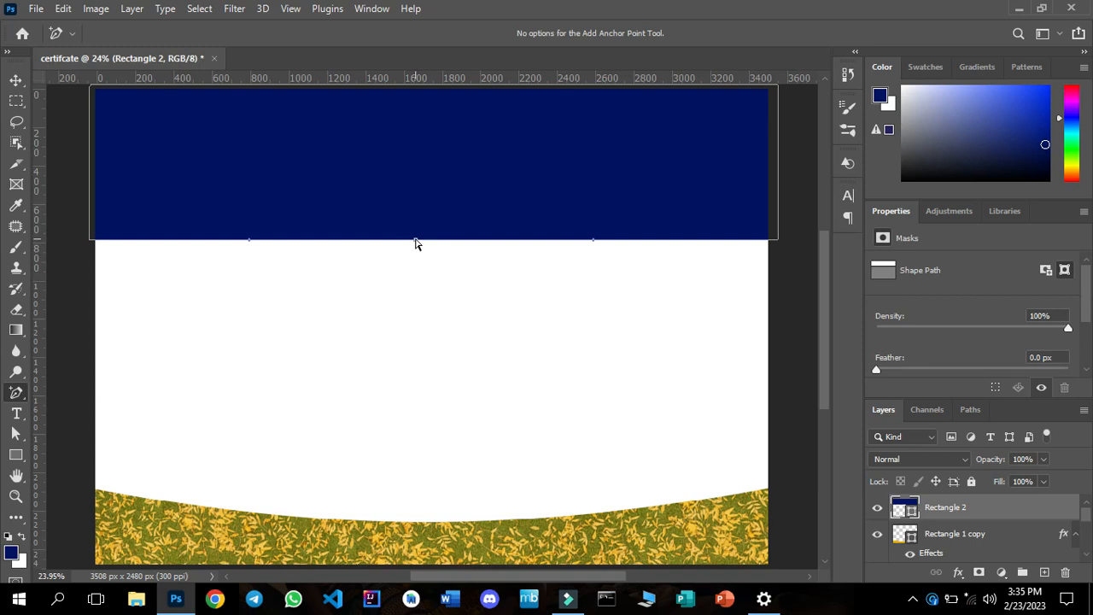
pyautogui.moveTo(416, 242); pyautogui.dragTo(421, 277)
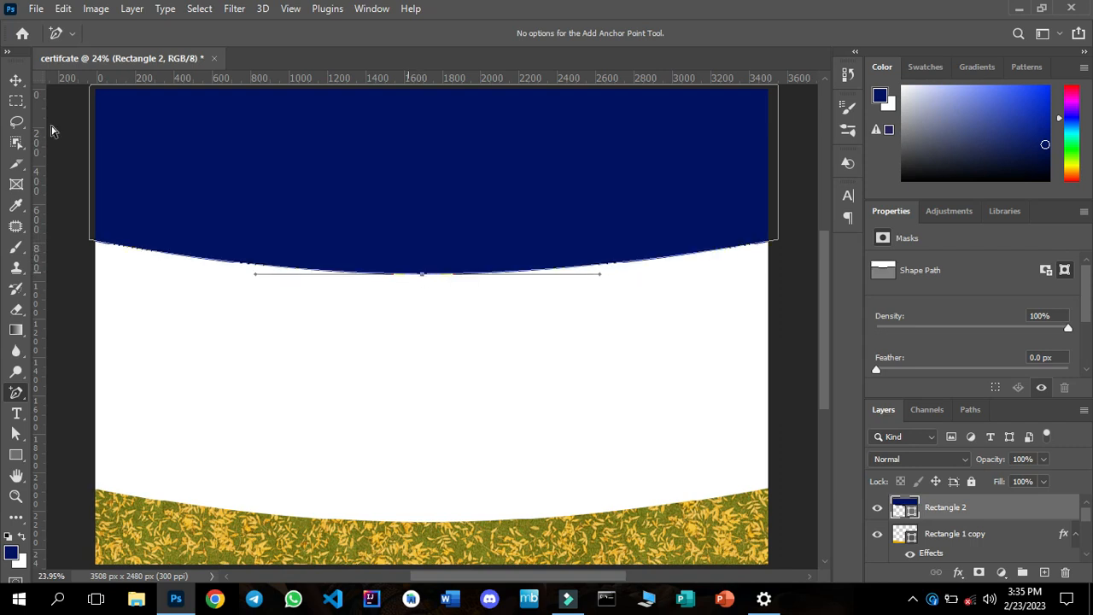
pyautogui.click(15, 80)
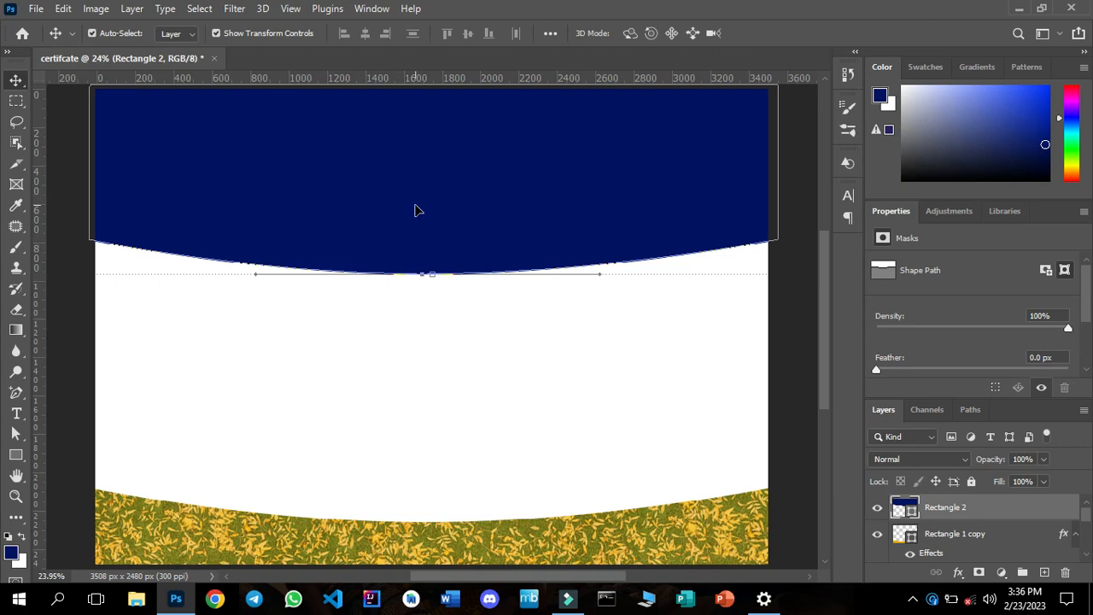
pyautogui.moveTo(416, 210); pyautogui.dragTo(416, 161)
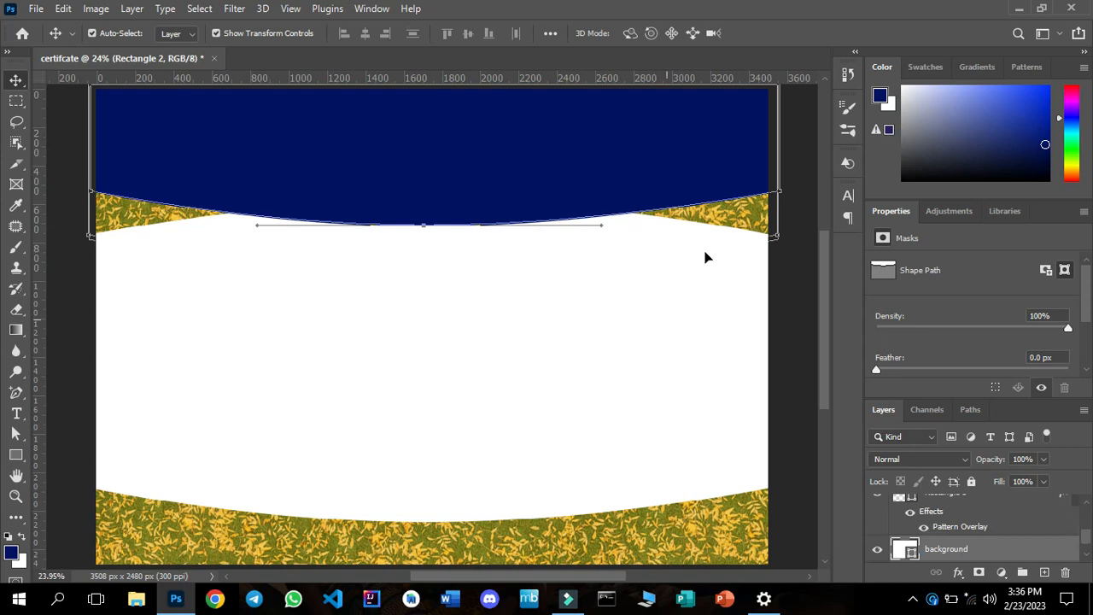
# Scale the patterned header shape, Rectangle 1, to about 114.58% so its arch sits lower, and apply the transform.
pyautogui.click(728, 228)
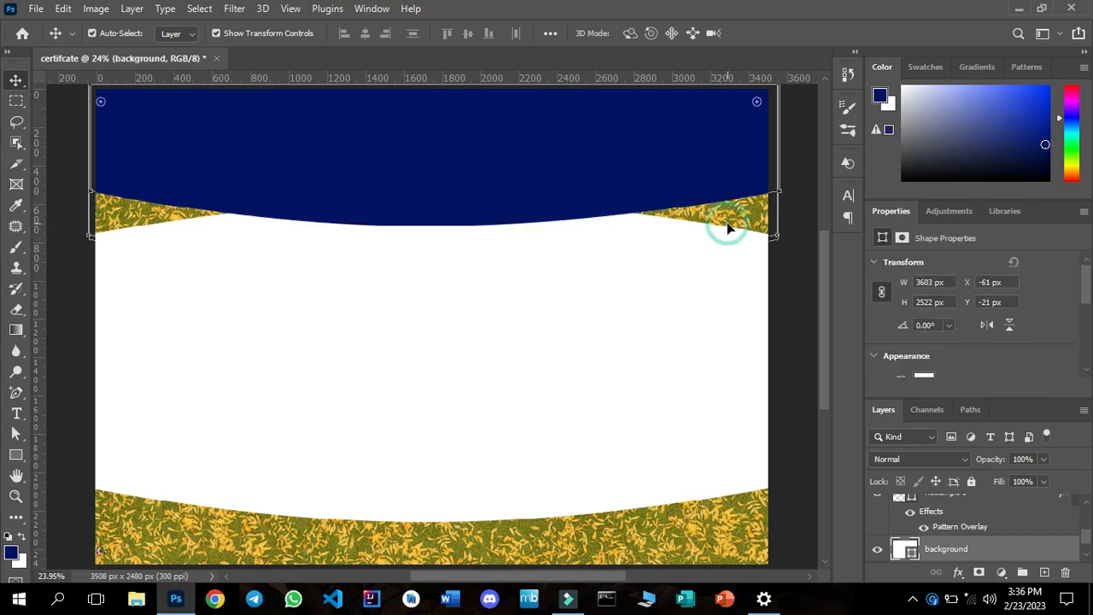
pyautogui.click(726, 222)
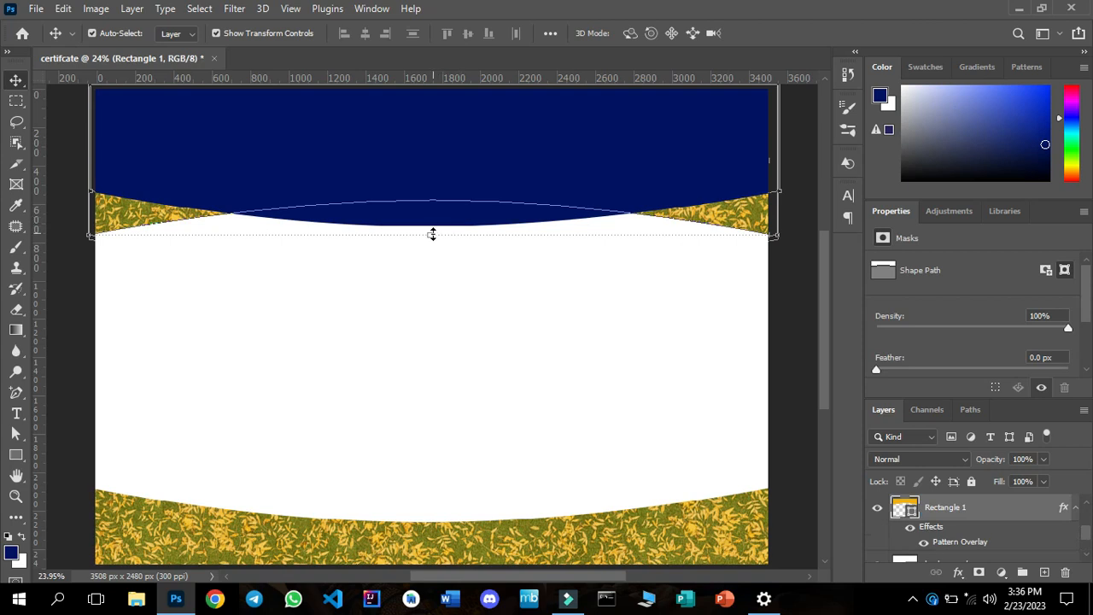
pyautogui.moveTo(432, 234); pyautogui.dragTo(431, 253)
pyautogui.moveTo(430, 253); pyautogui.dragTo(429, 256)
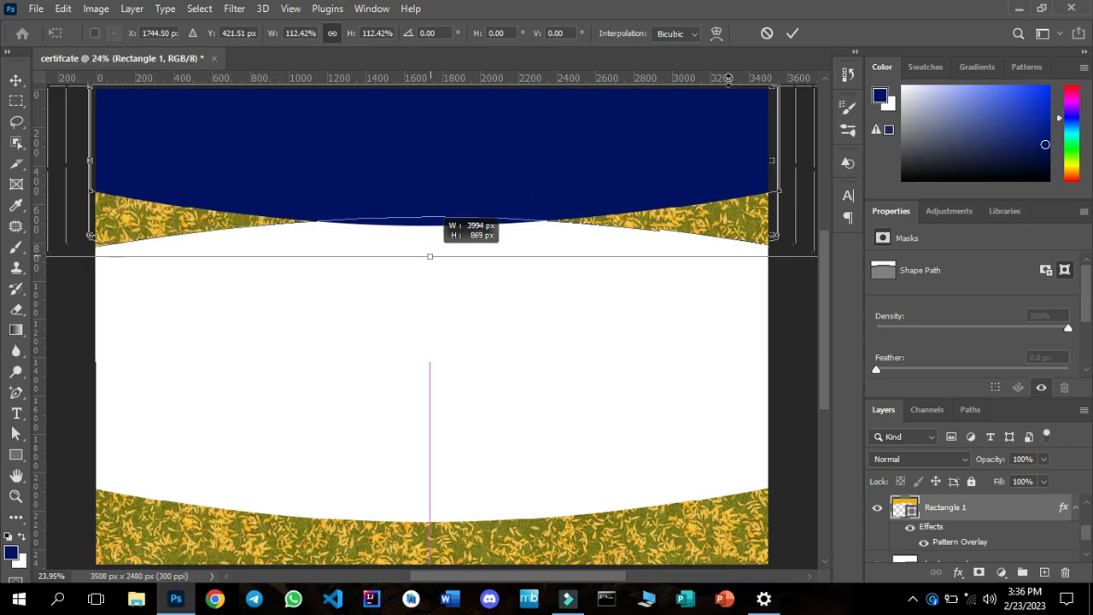
pyautogui.click(793, 33)
pyautogui.click(541, 352)
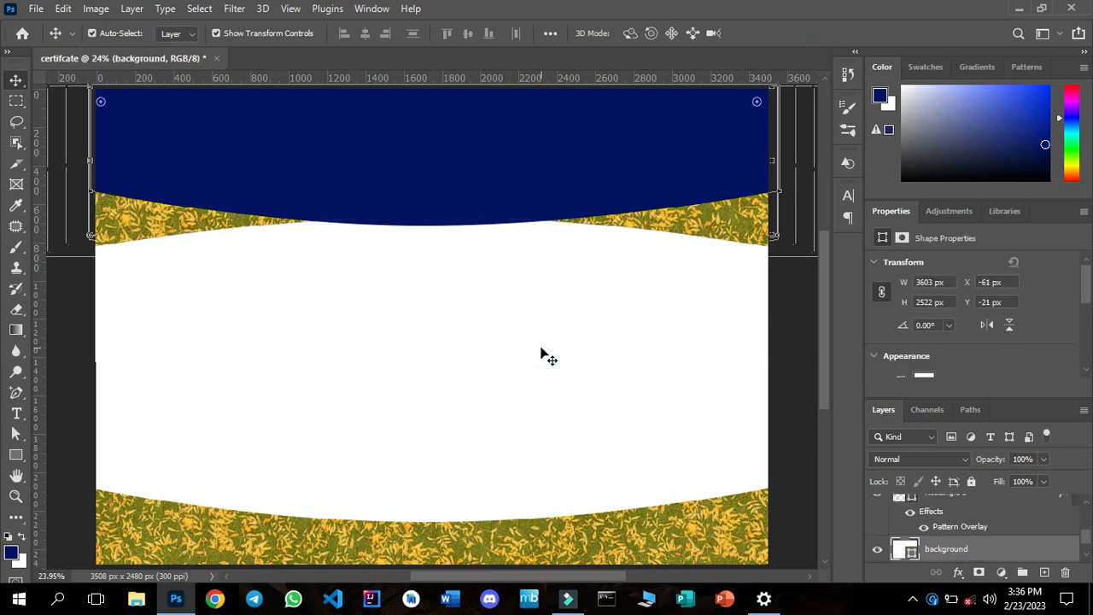
# Apply a pattern overlay to Rectangle 2 with 60% opacity, a 33° angle and 77% scale.
pyautogui.click(469, 149)
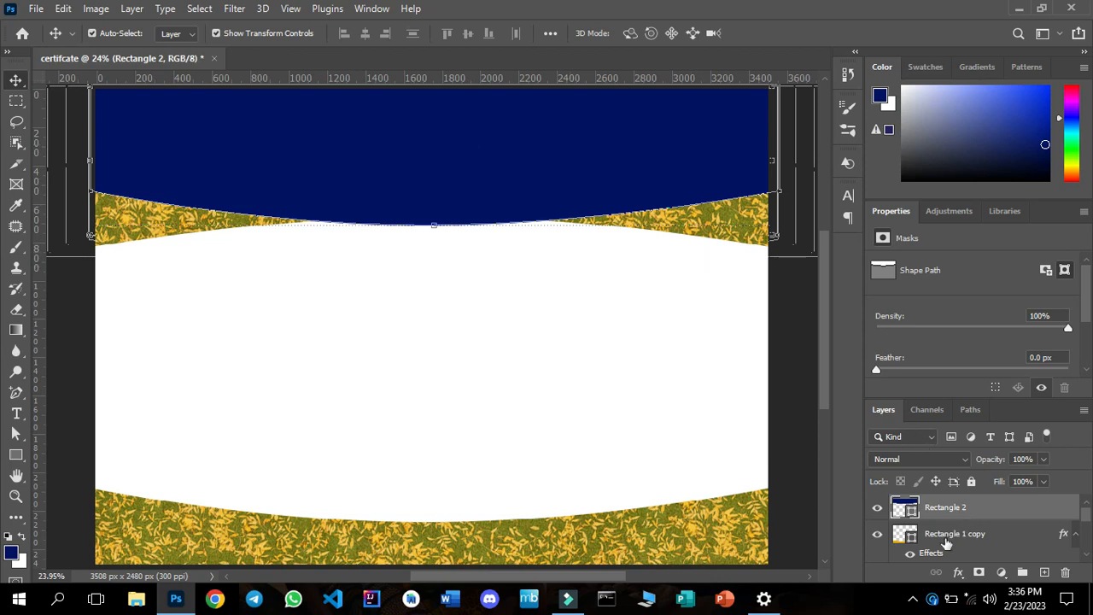
pyautogui.click(957, 573)
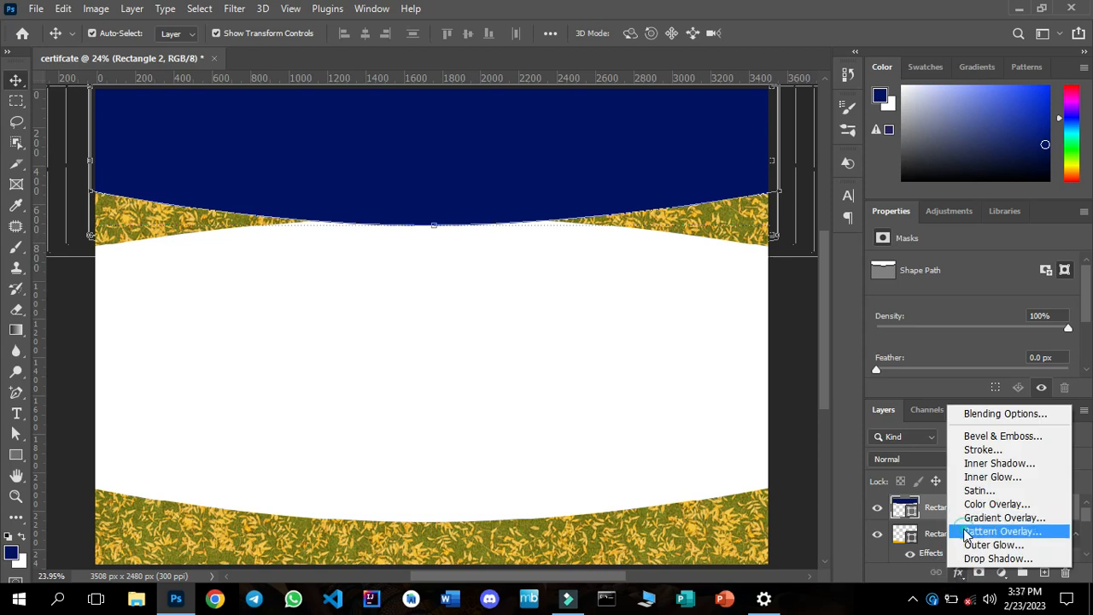
pyautogui.click(965, 531)
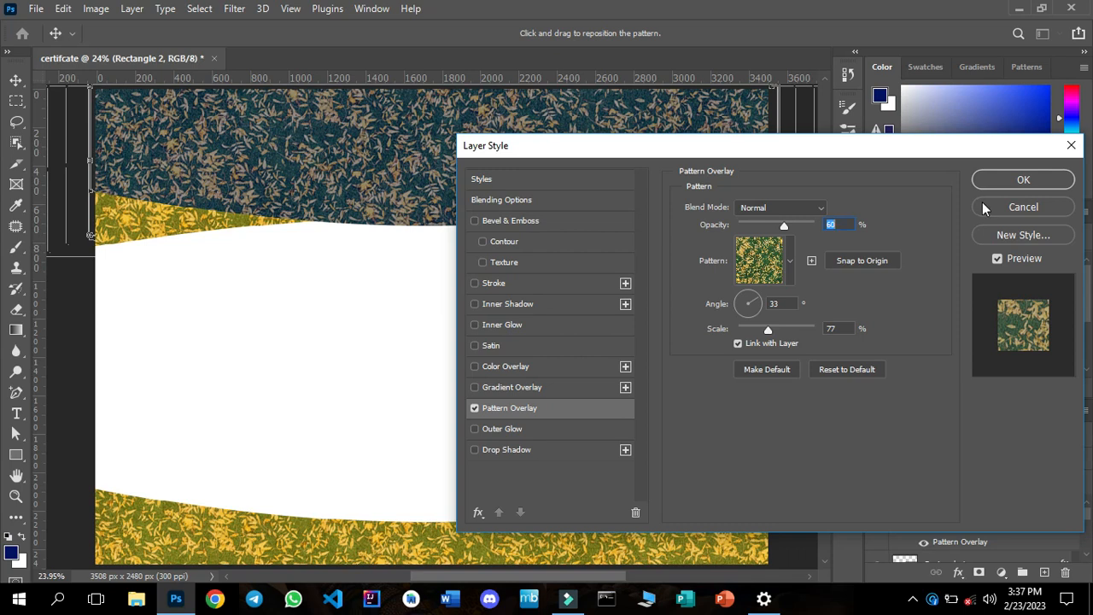
pyautogui.click(993, 181)
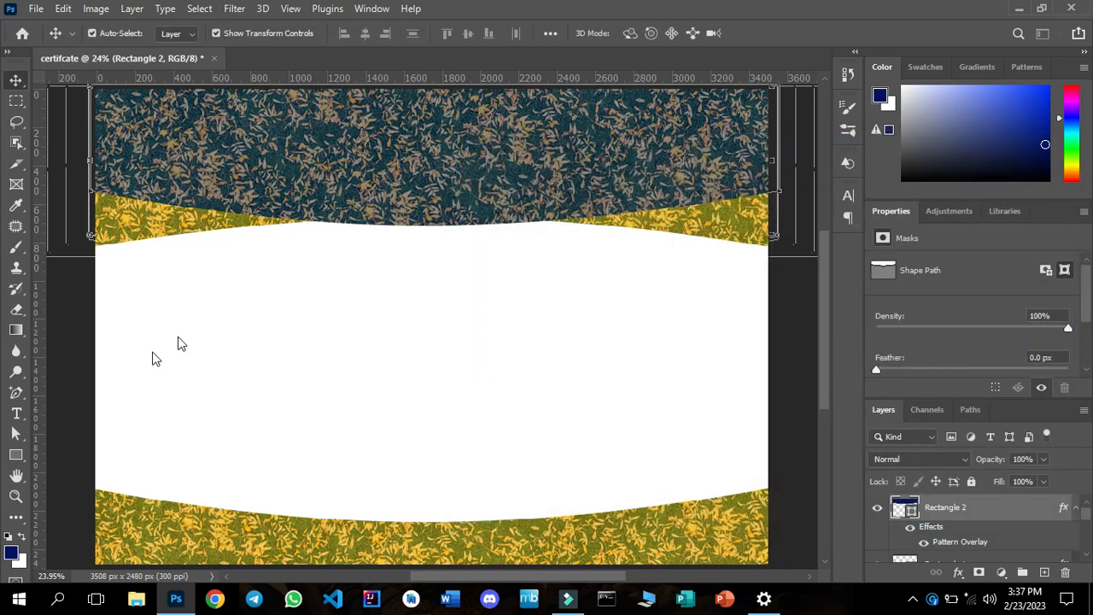
# Change Rectangle 2's fill to the recently used golden yellow and deselect the shape.
pyautogui.click(19, 456)
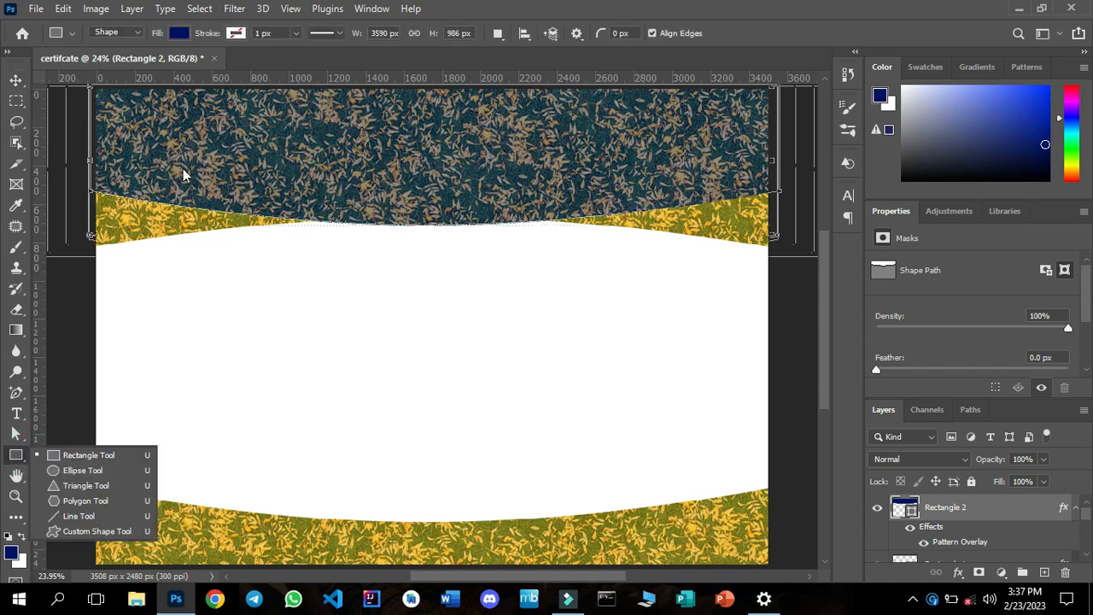
pyautogui.click(178, 33)
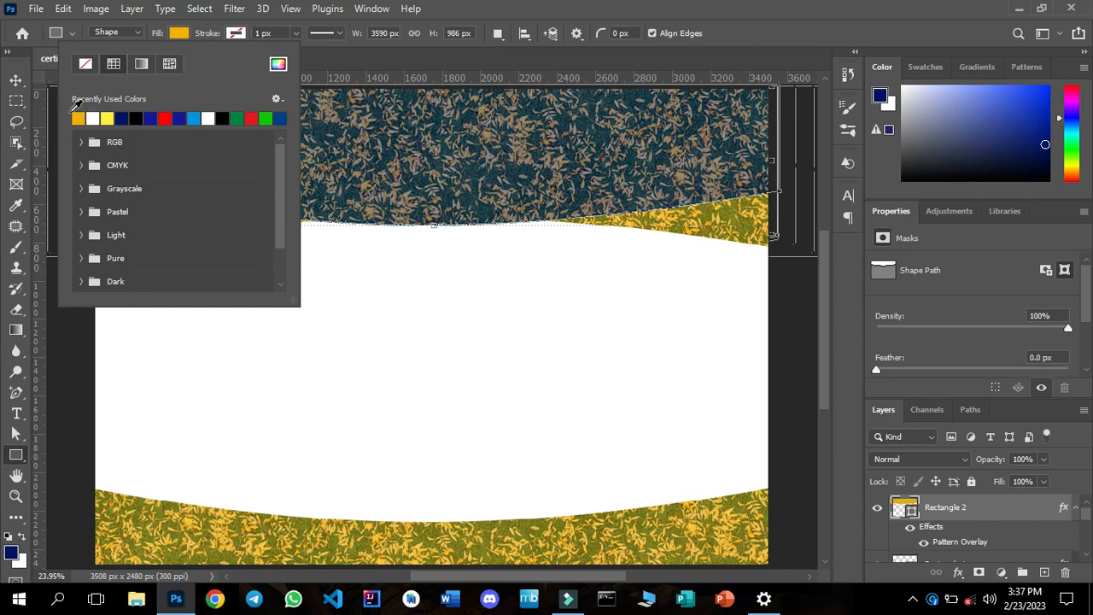
pyautogui.click(77, 117)
pyautogui.click(16, 81)
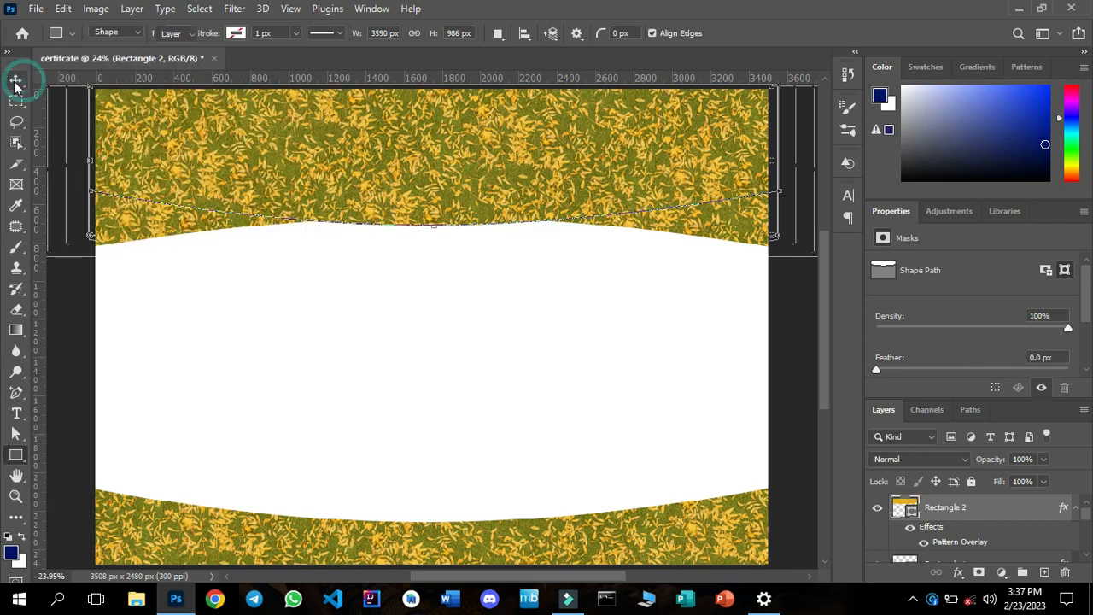
pyautogui.click(15, 81)
pyautogui.click(249, 309)
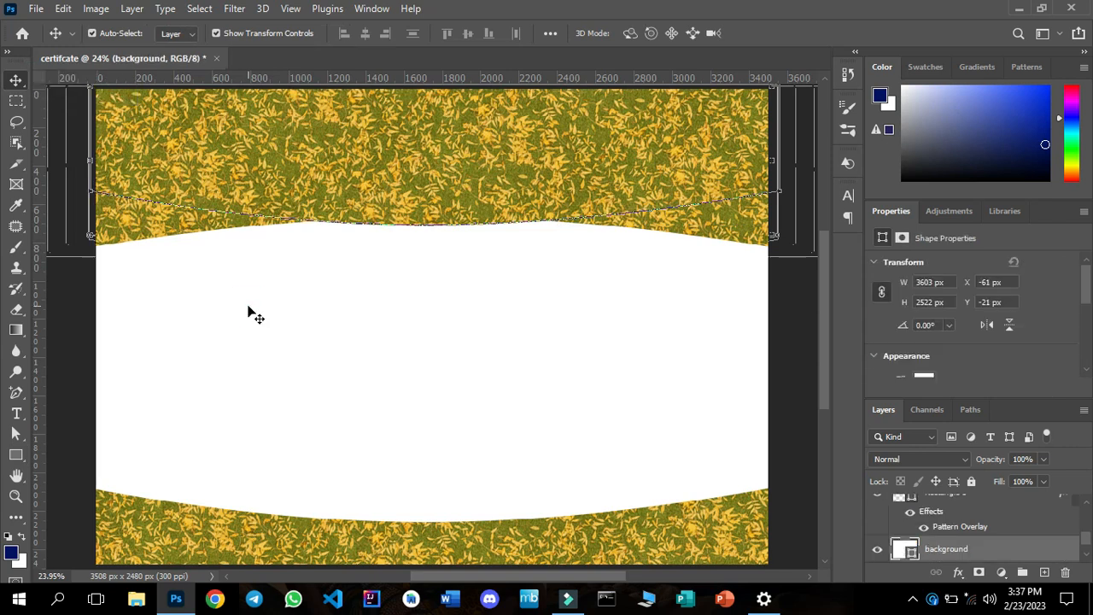
# Try replacing the pattern overlay on Rectangle 1 with a colour overlay.
pyautogui.click(148, 232)
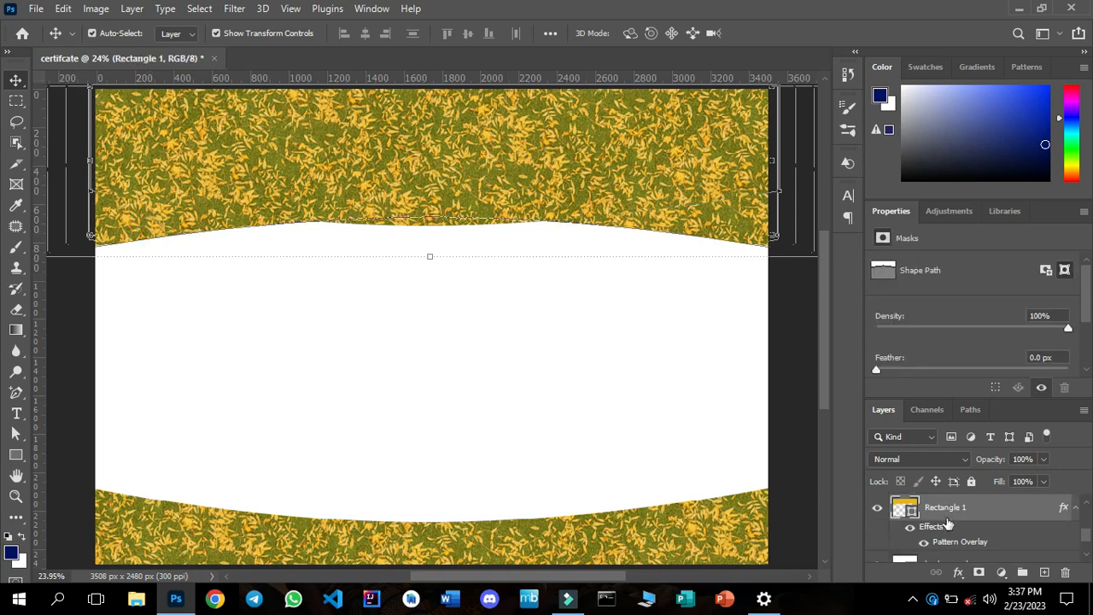
pyautogui.click(957, 577)
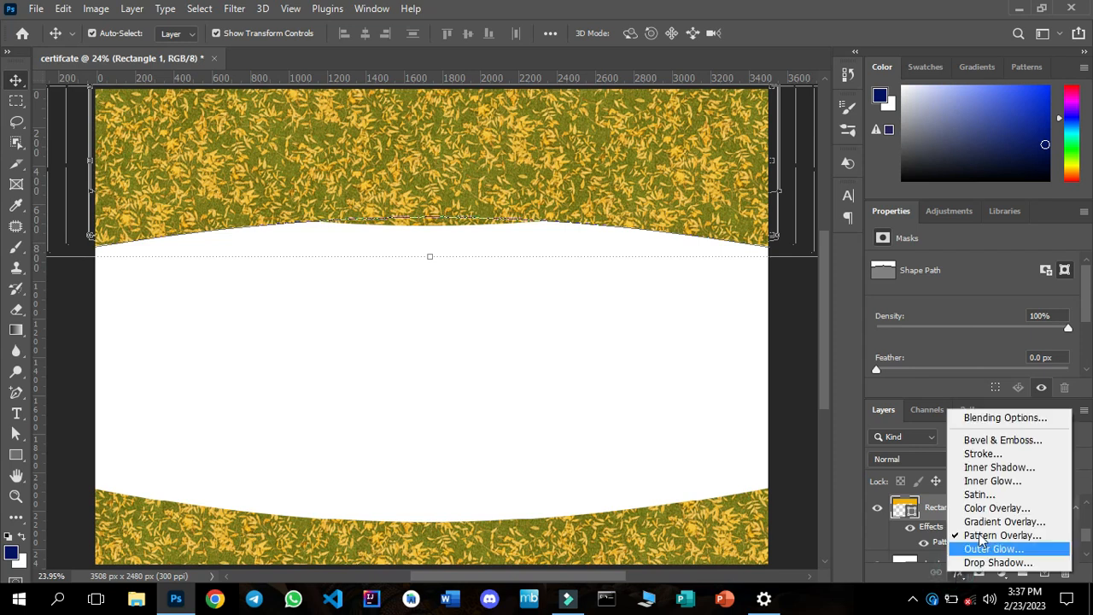
pyautogui.click(978, 536)
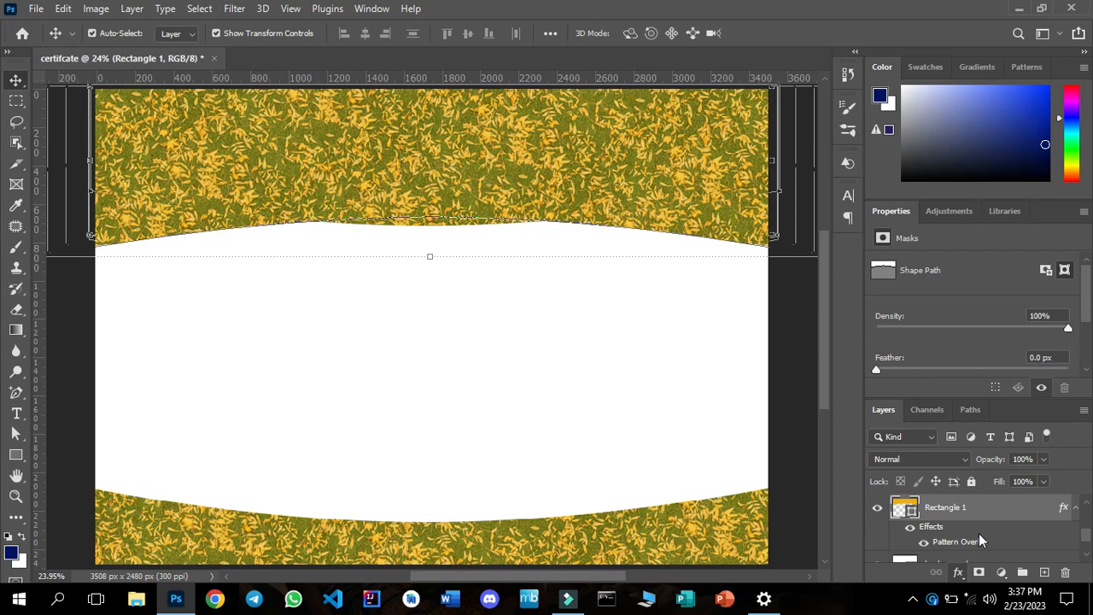
pyautogui.doubleClick(980, 535)
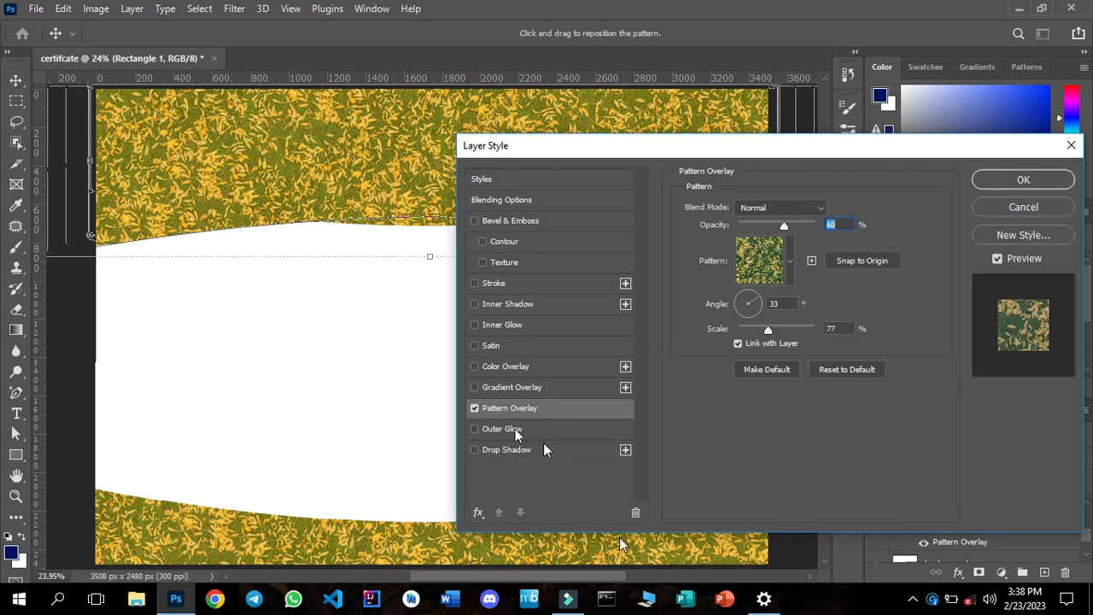
pyautogui.click(476, 408)
pyautogui.click(511, 365)
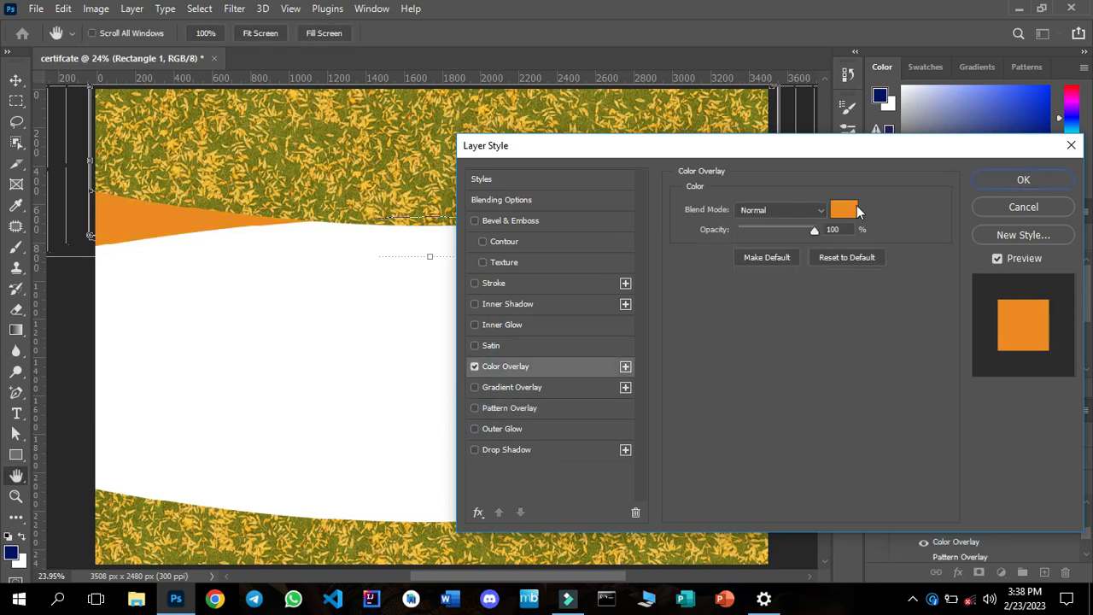
# Set Rectangle 1's overlay colour to black 000000, apply the layer style and deselect the shape.
pyautogui.click(850, 213)
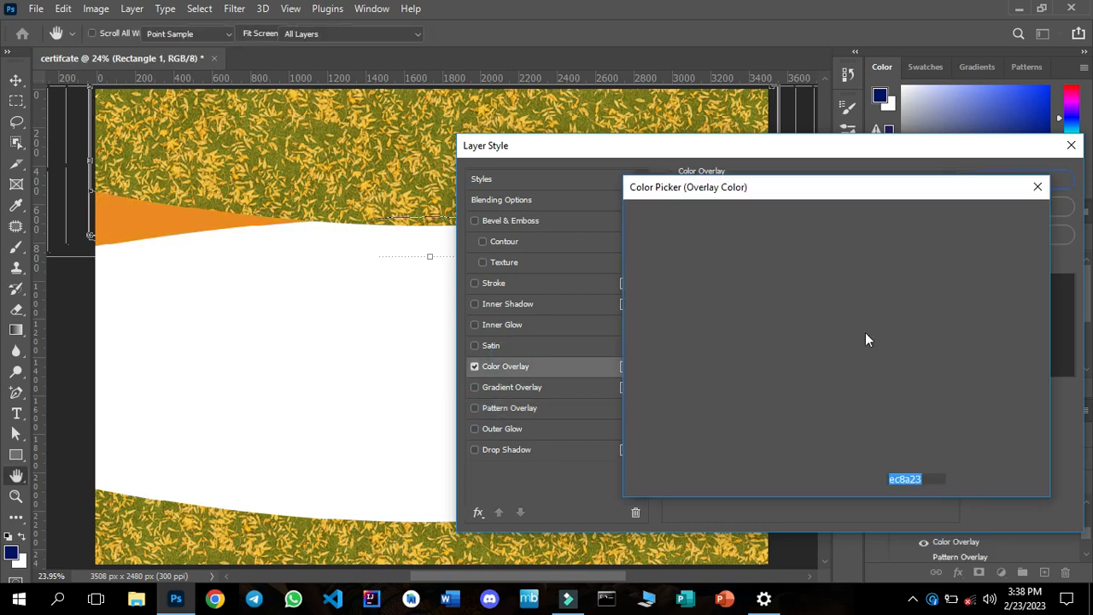
pyautogui.click(828, 418)
pyautogui.moveTo(831, 420); pyautogui.dragTo(838, 431)
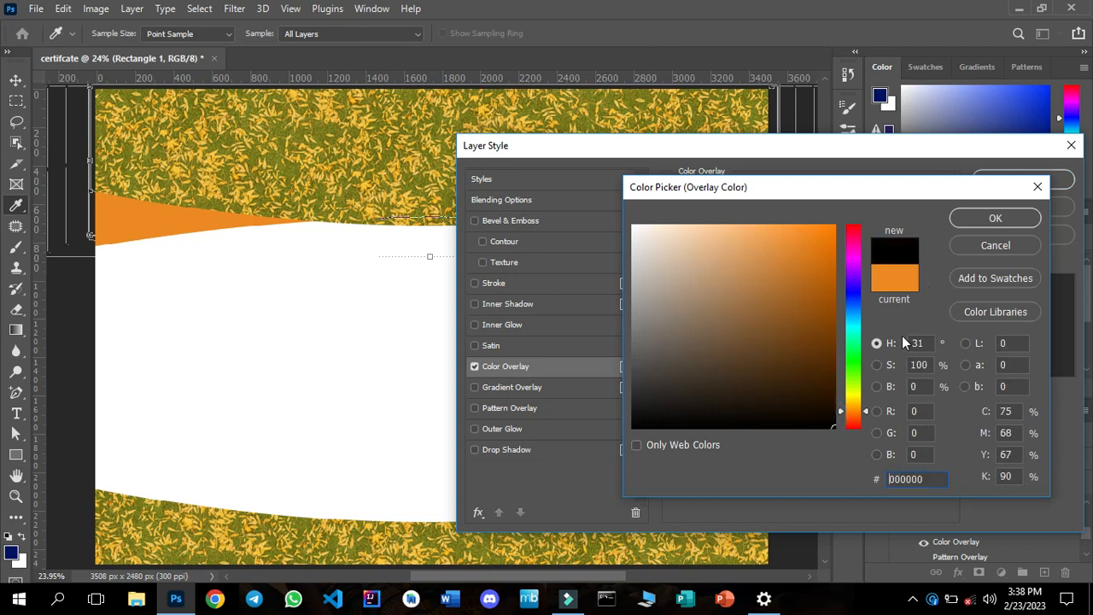
pyautogui.click(961, 219)
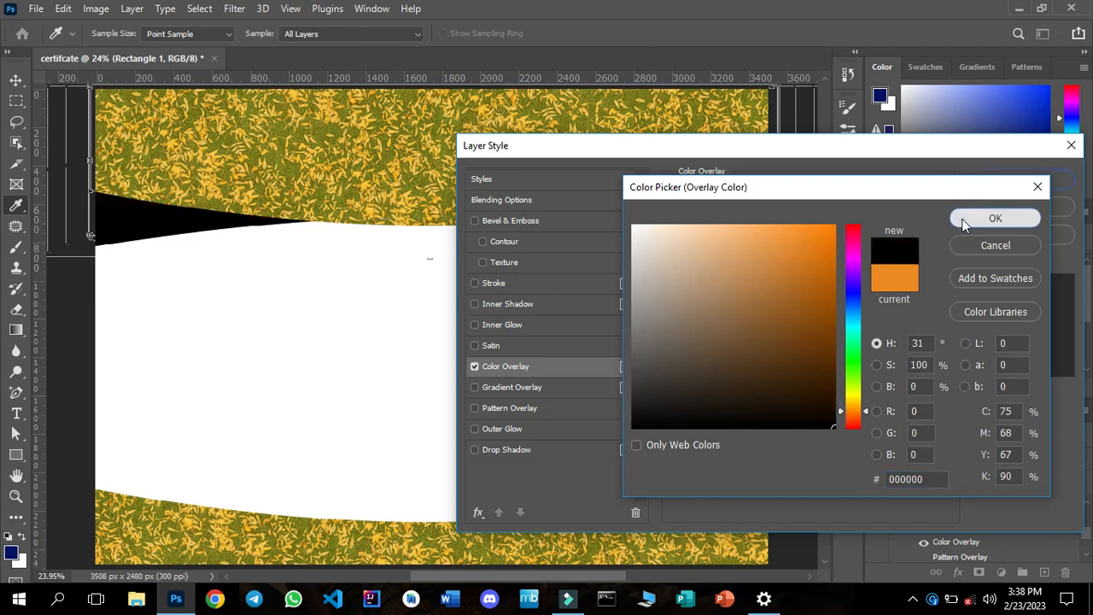
pyautogui.click(995, 181)
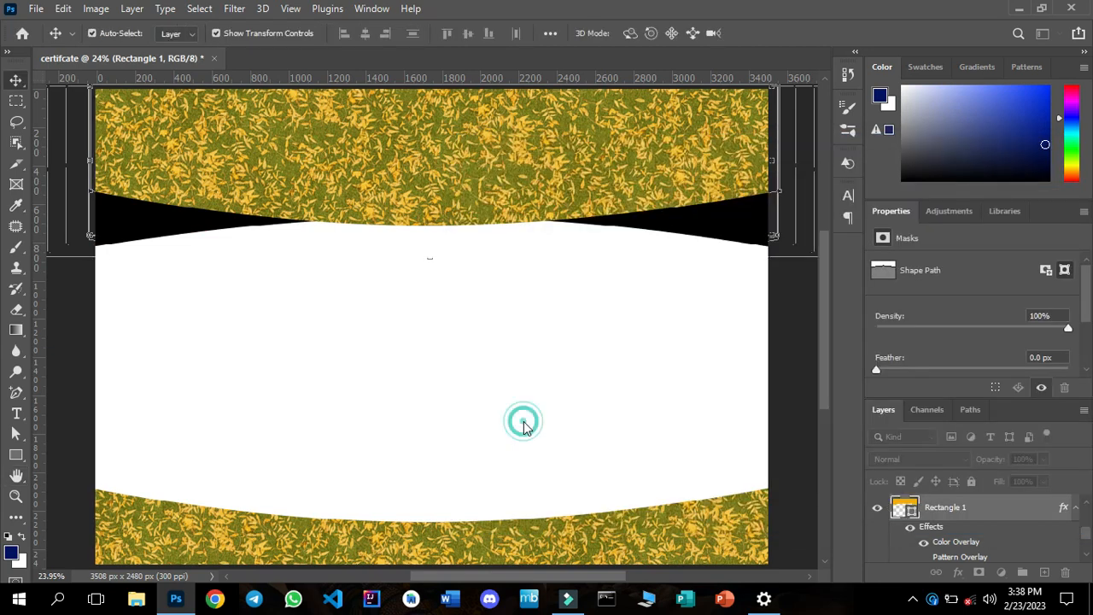
pyautogui.click(524, 424)
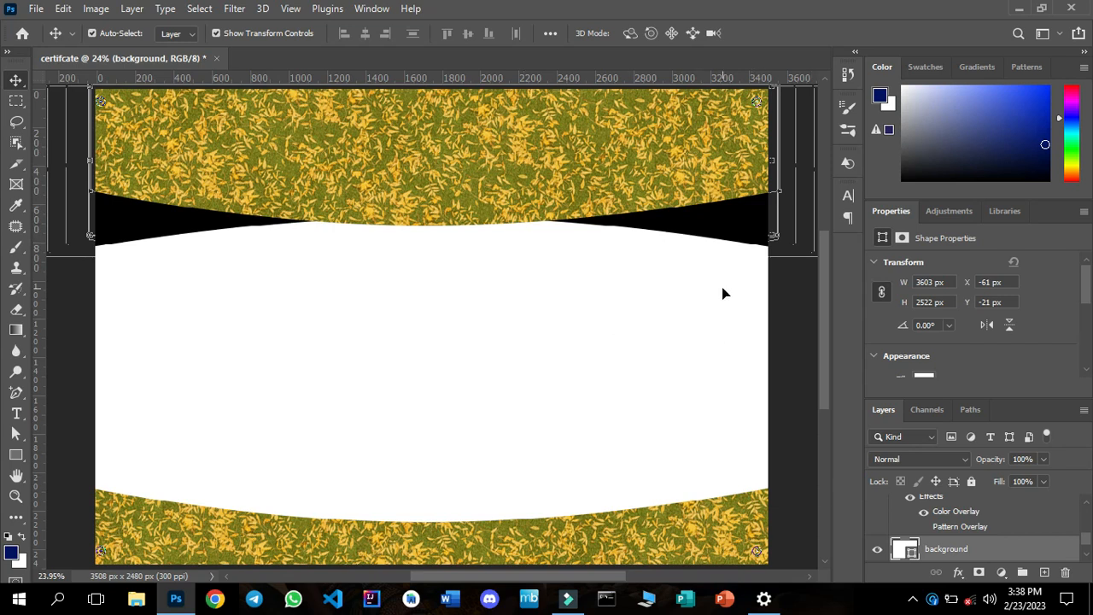
# Undo the black colour overlay on Rectangle 1 to restore its pattern overlay.
pyautogui.click(694, 308)
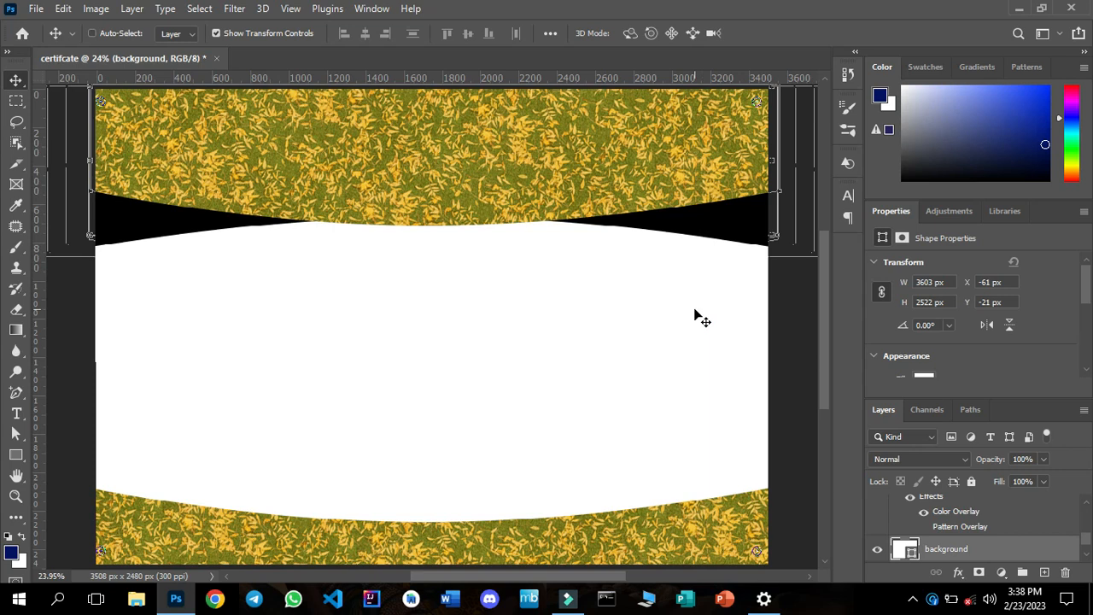
pyautogui.hotkey('ctrl', 'z')
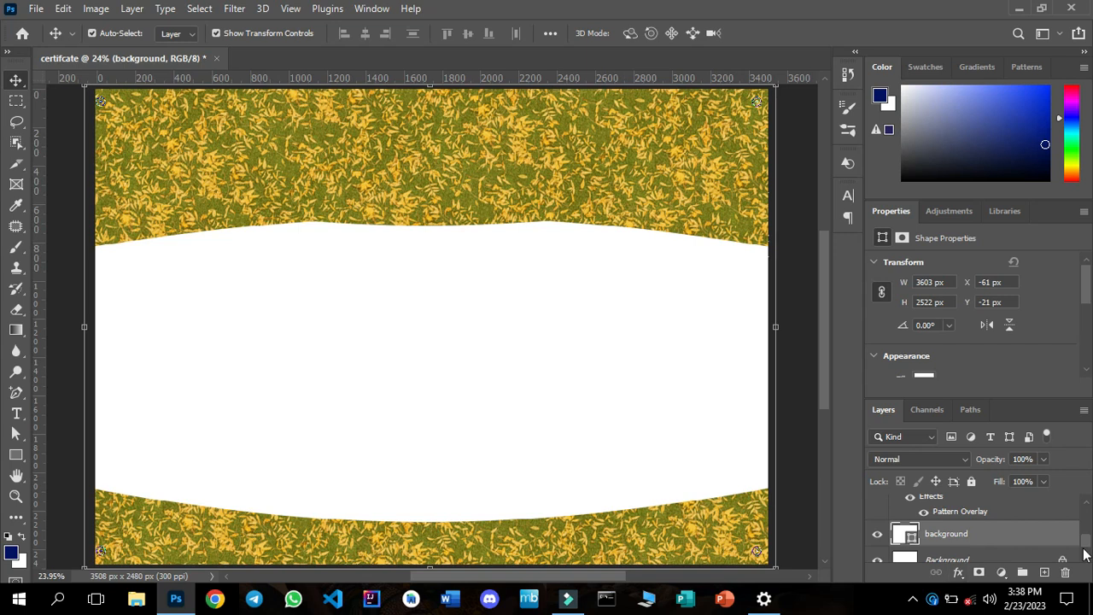
pyautogui.click(1089, 509)
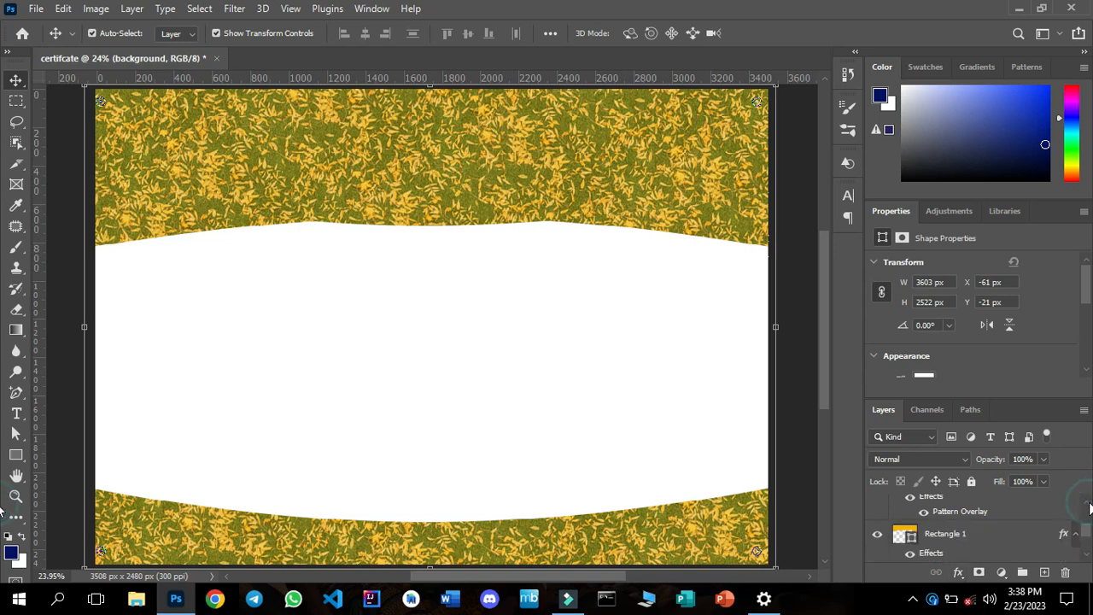
# Add a Color Overlay effect to the Rectangle 1 layer, on top of its pattern overlay.
pyautogui.click(963, 534)
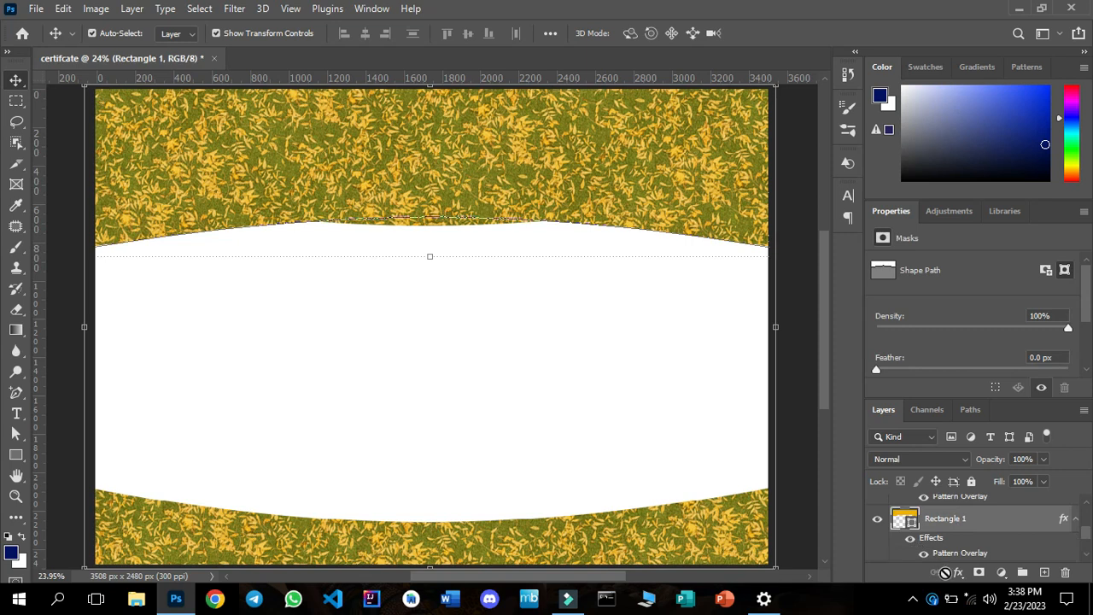
pyautogui.click(957, 573)
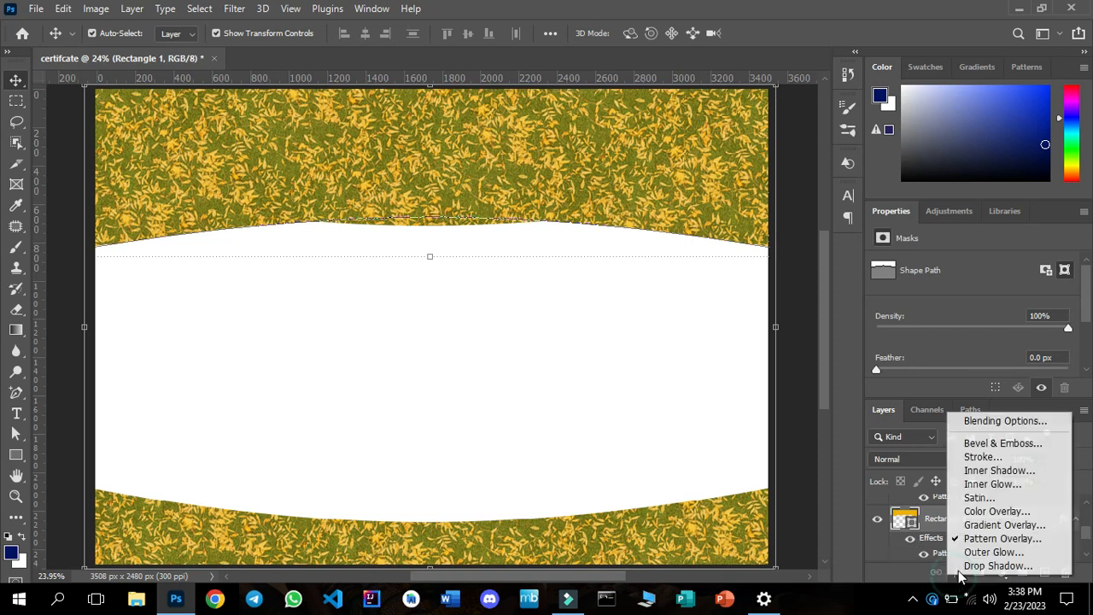
pyautogui.click(975, 512)
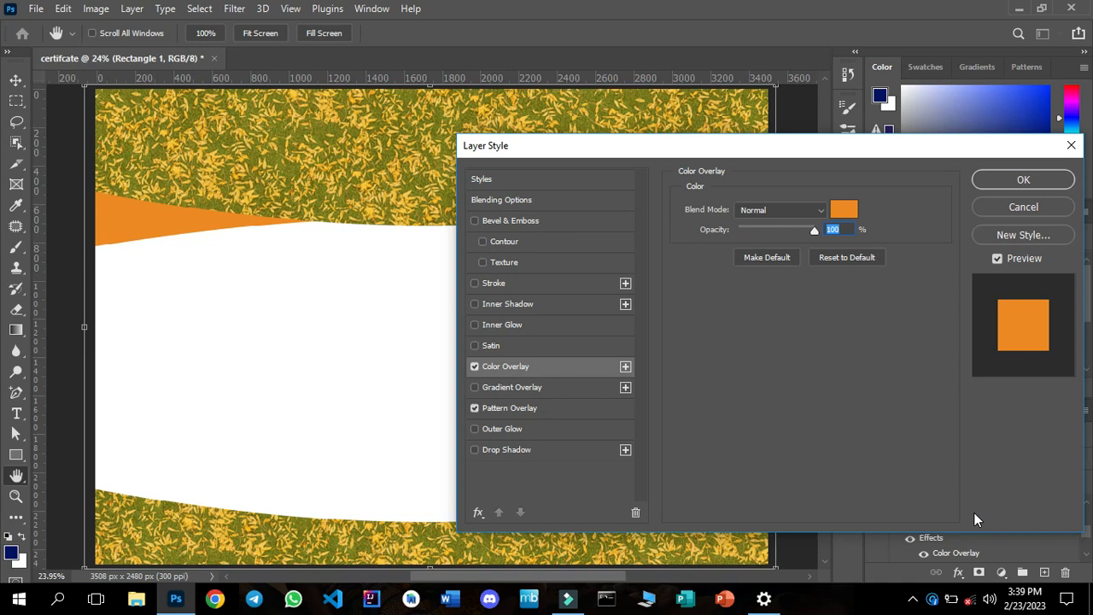
# Set Rectangle 1's overlay colour to golden yellow e8c108, apply the layer style and deselect the shape.
pyautogui.click(846, 207)
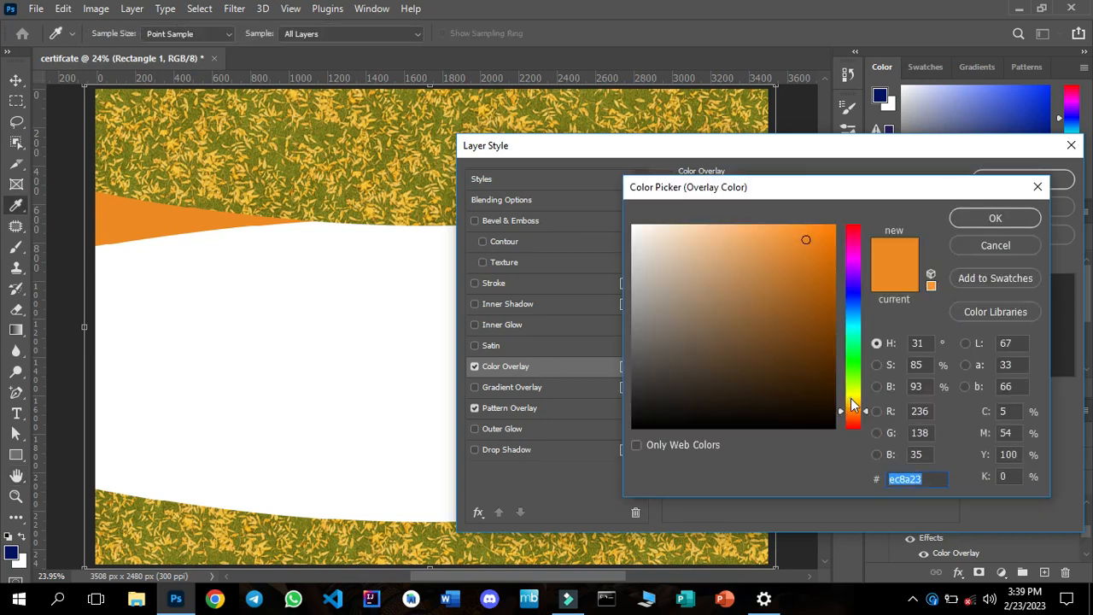
pyautogui.click(851, 399)
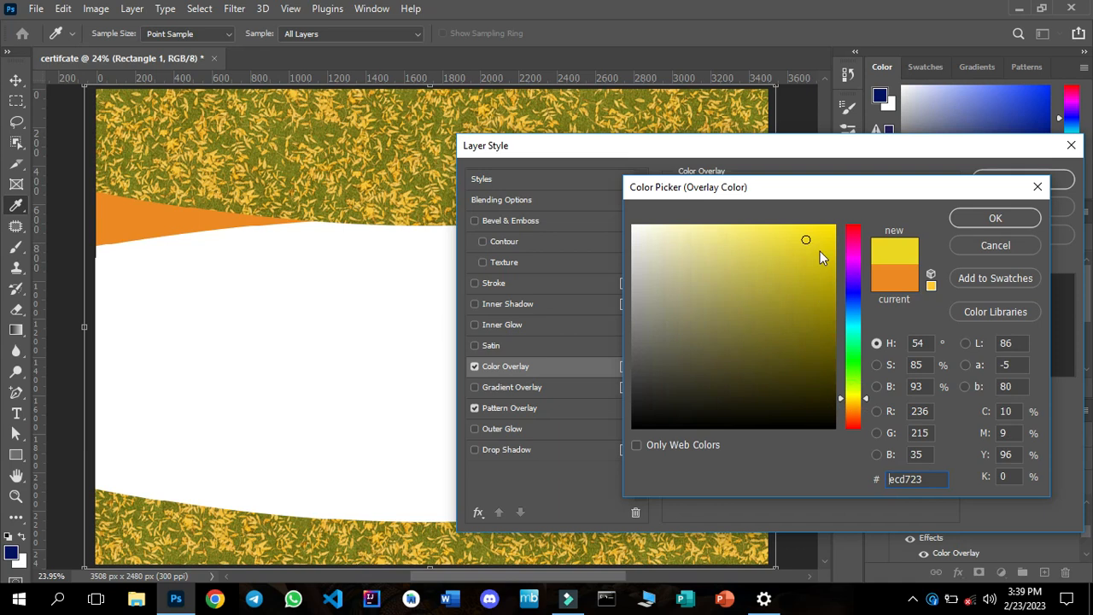
pyautogui.click(830, 233)
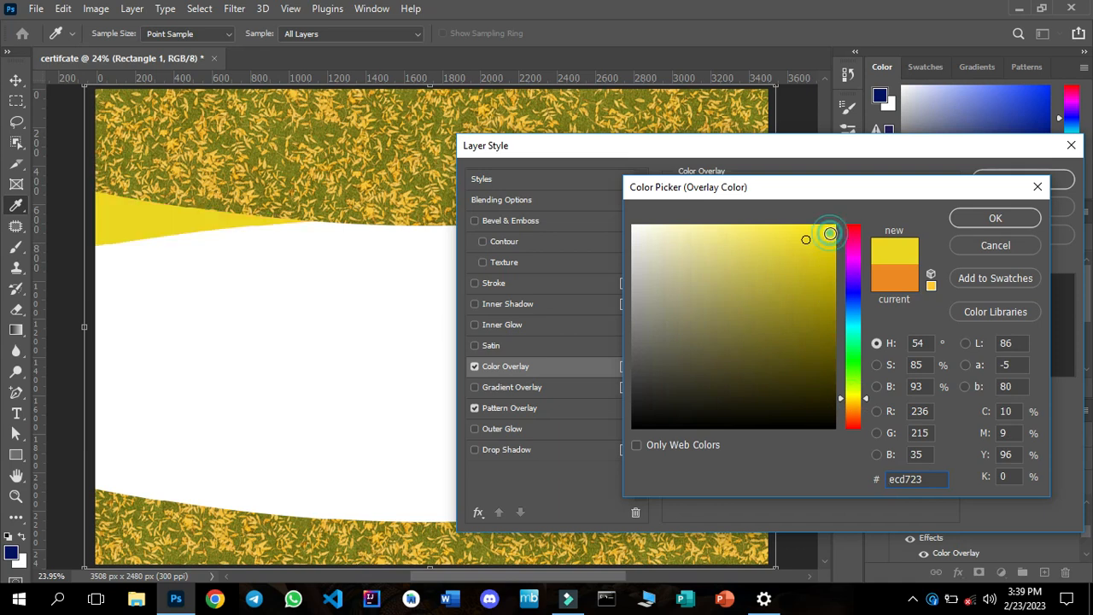
pyautogui.click(856, 397)
pyautogui.moveTo(855, 398); pyautogui.dragTo(855, 396)
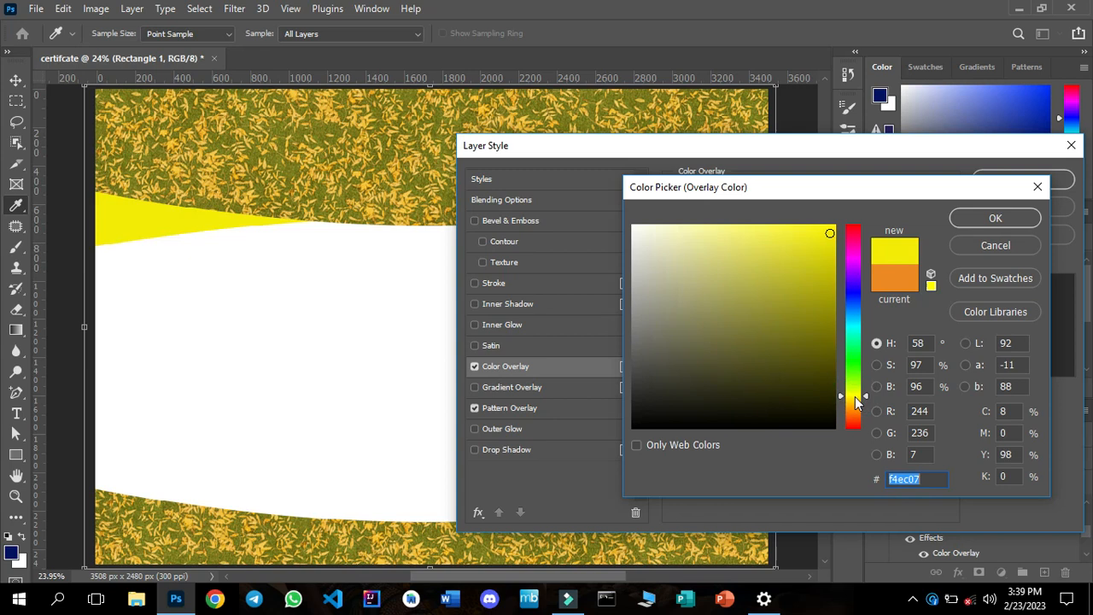
pyautogui.moveTo(854, 396); pyautogui.dragTo(855, 397)
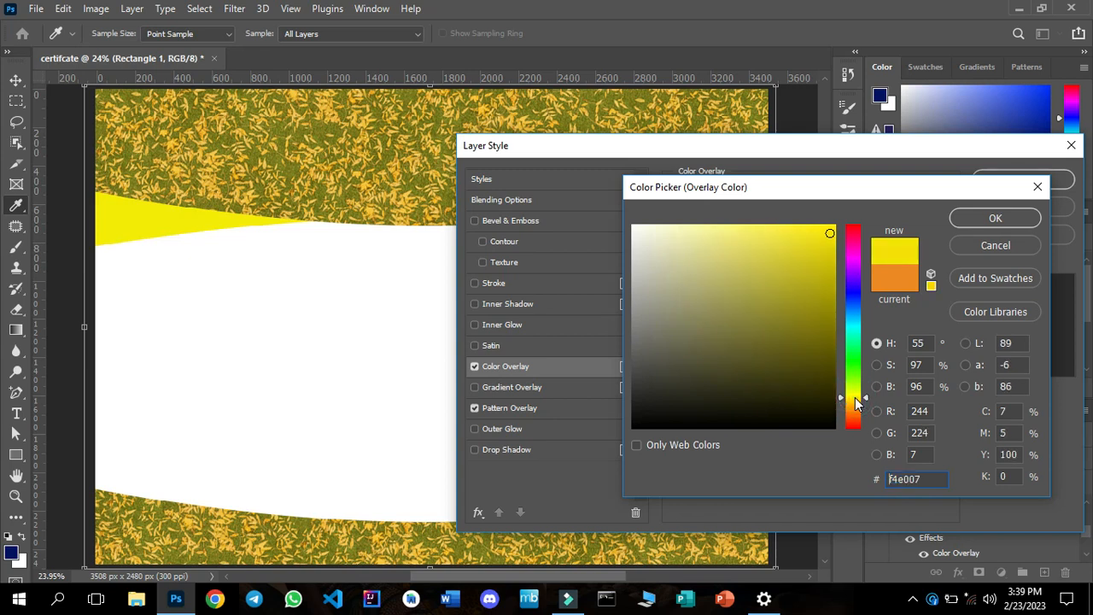
pyautogui.click(854, 401)
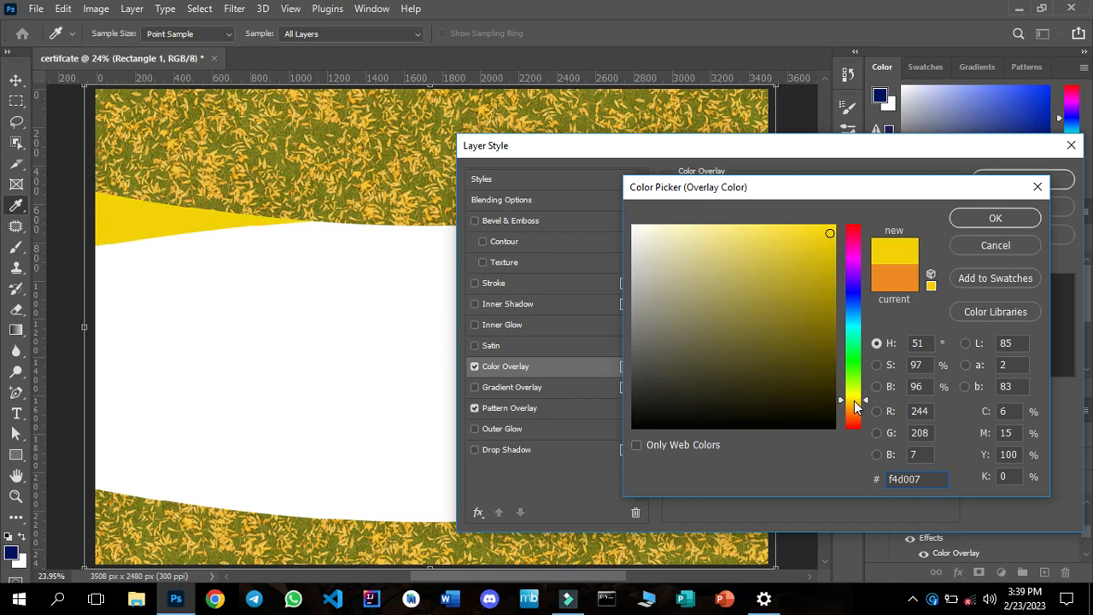
pyautogui.click(855, 401)
pyautogui.click(828, 243)
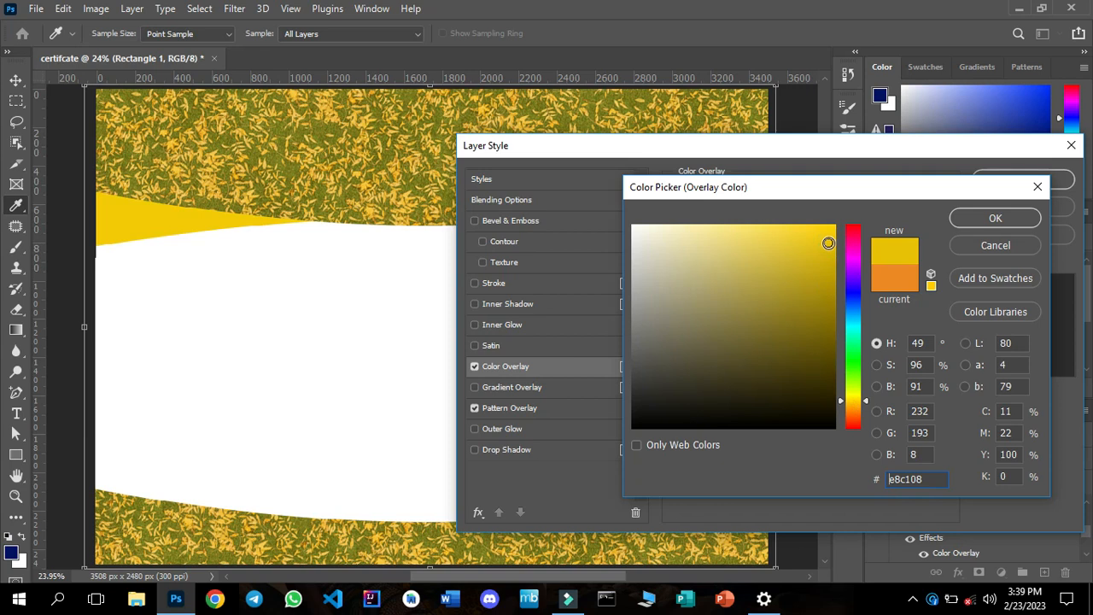
pyautogui.click(1020, 218)
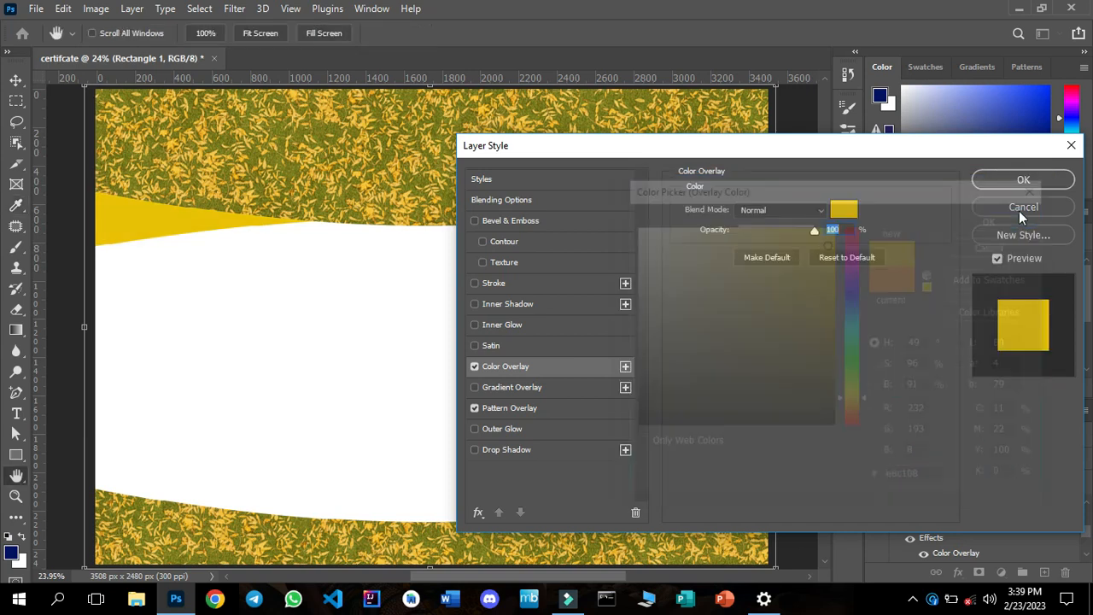
pyautogui.click(1016, 182)
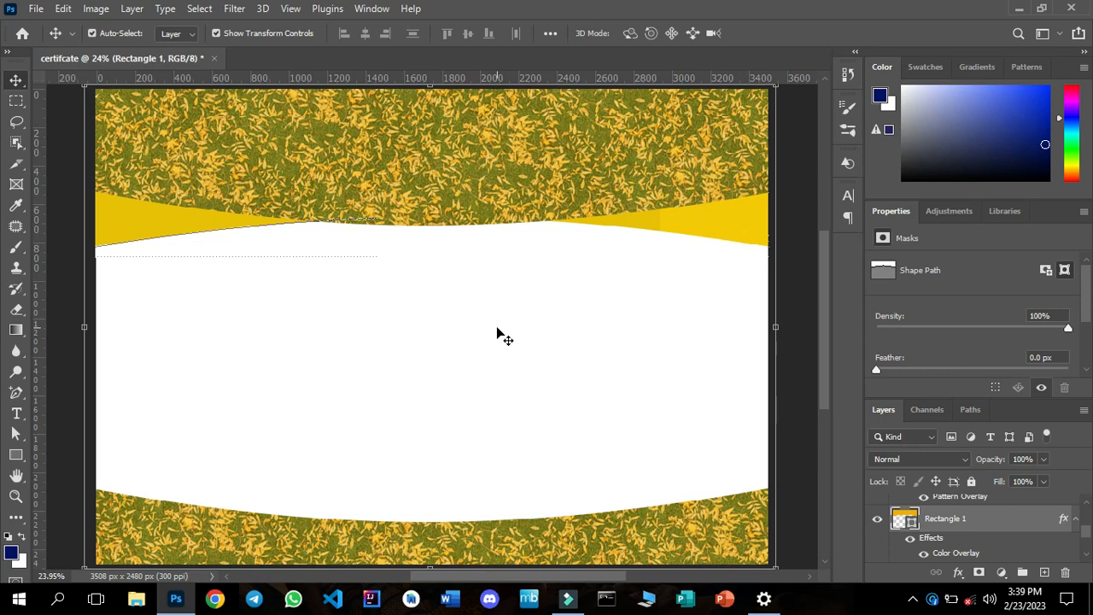
pyautogui.click(478, 340)
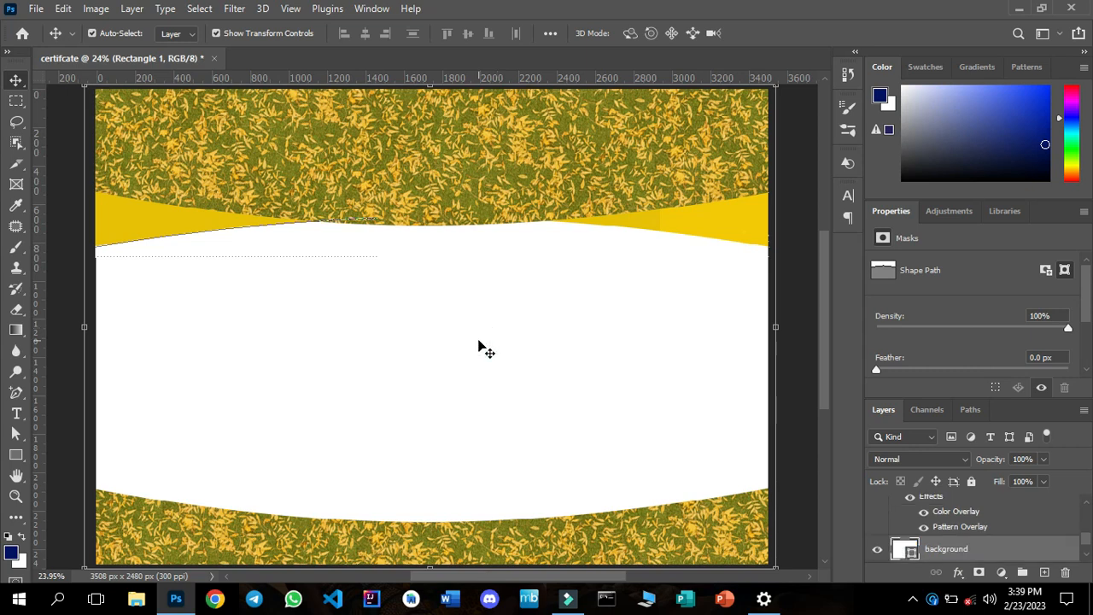
pyautogui.click(478, 346)
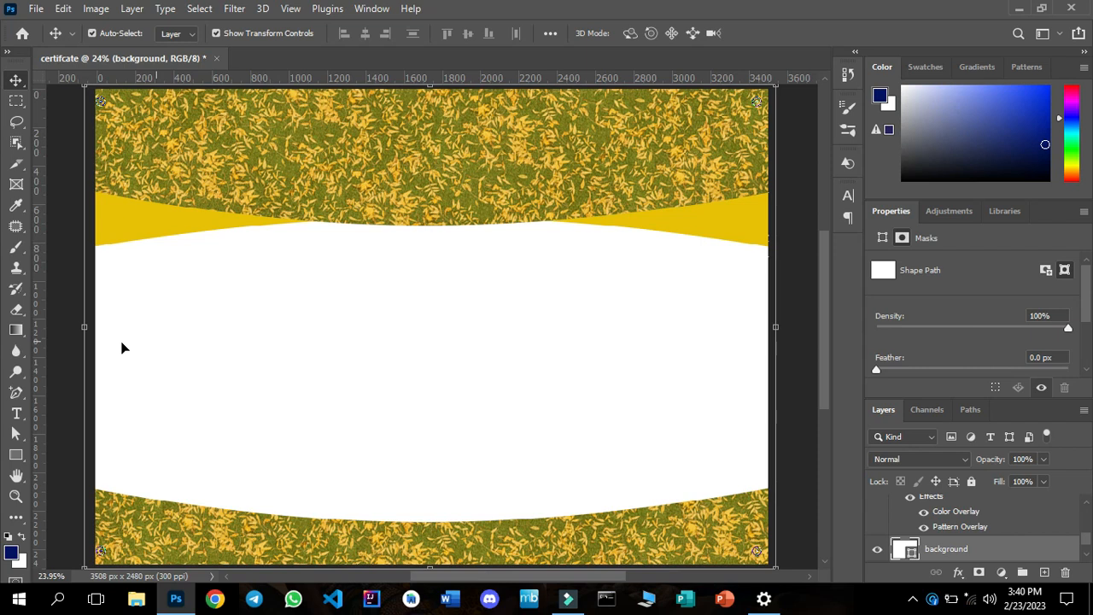
pyautogui.click(17, 414)
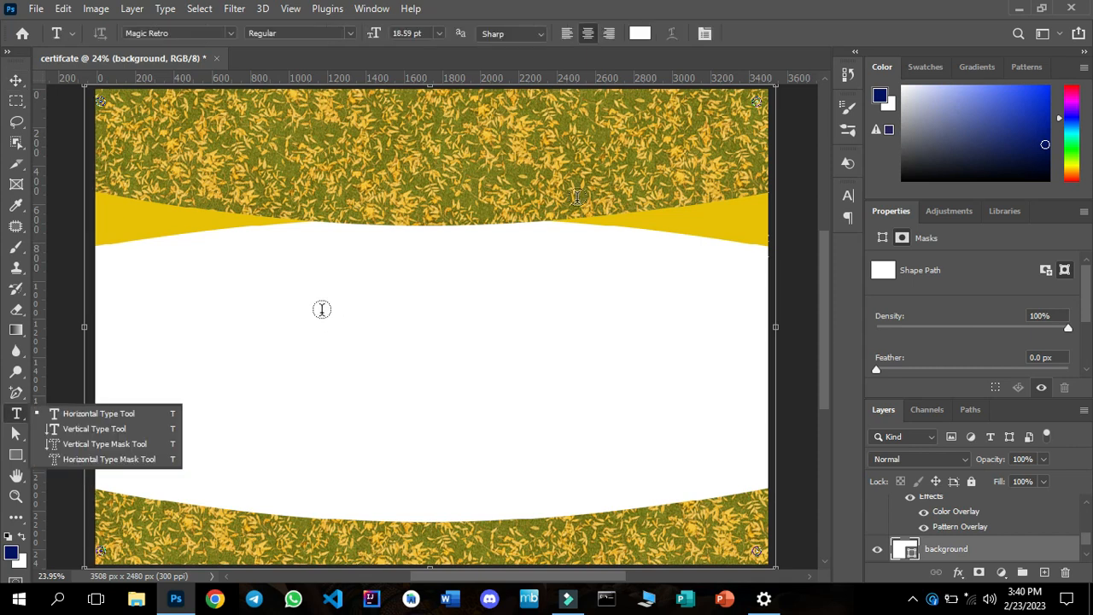
pyautogui.click(16, 82)
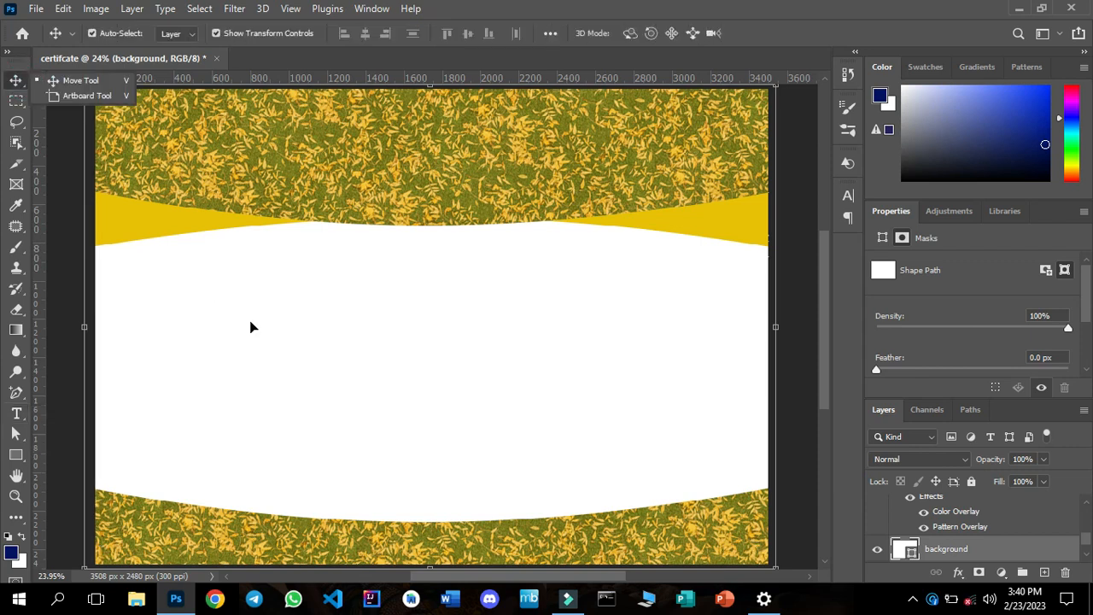
pyautogui.click(250, 321)
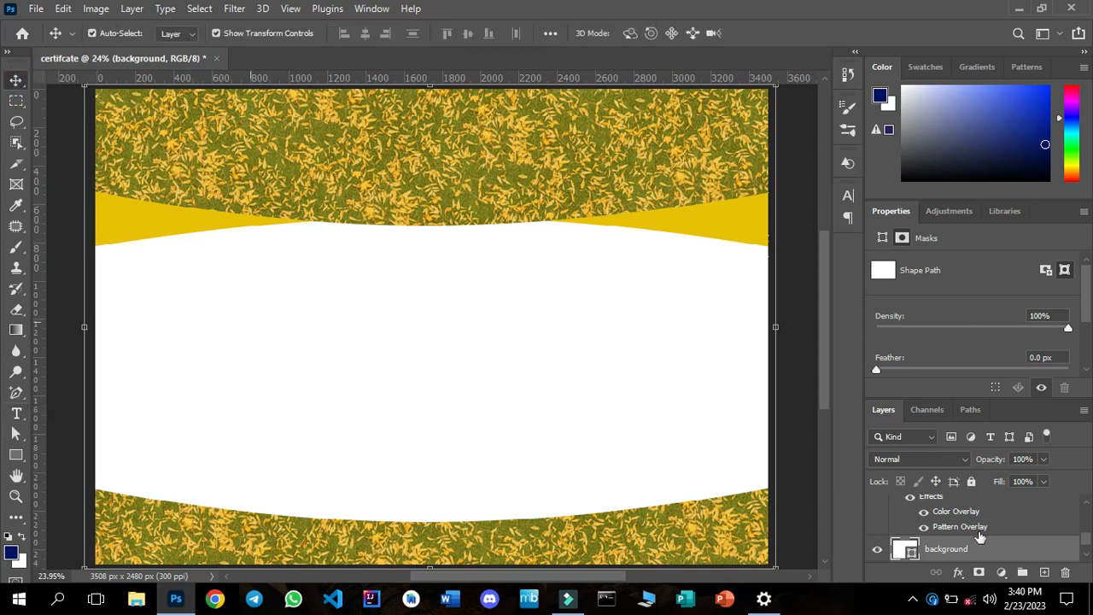
# Add a horizontal text layer reading "certificate" above Rectangle 2, in the upper-left part of the white area.
pyautogui.click(1086, 503)
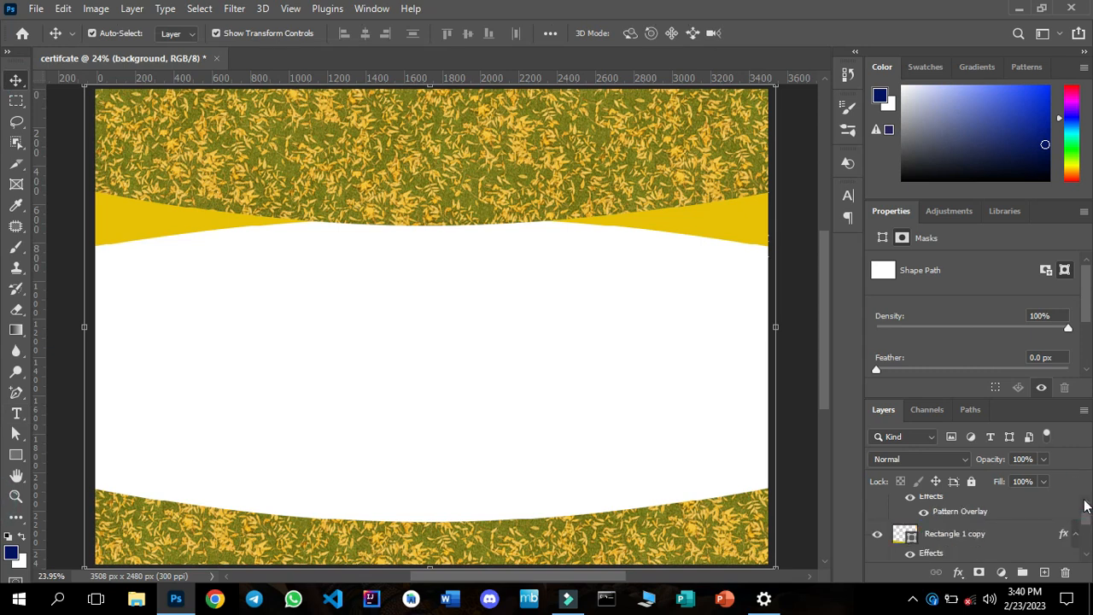
pyautogui.scroll(1, 981, 545)
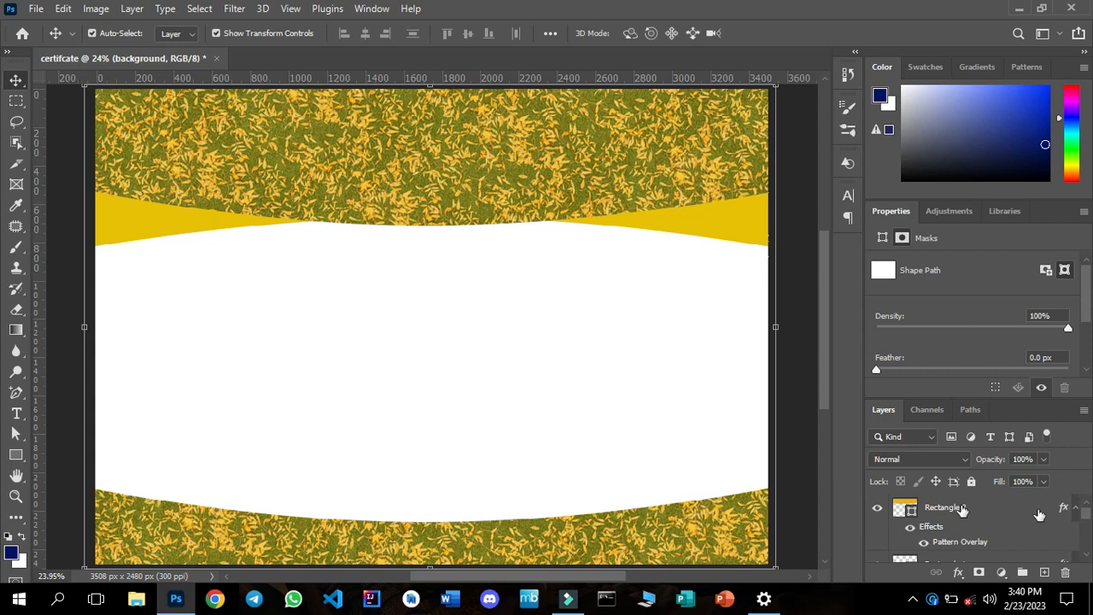
pyautogui.click(978, 507)
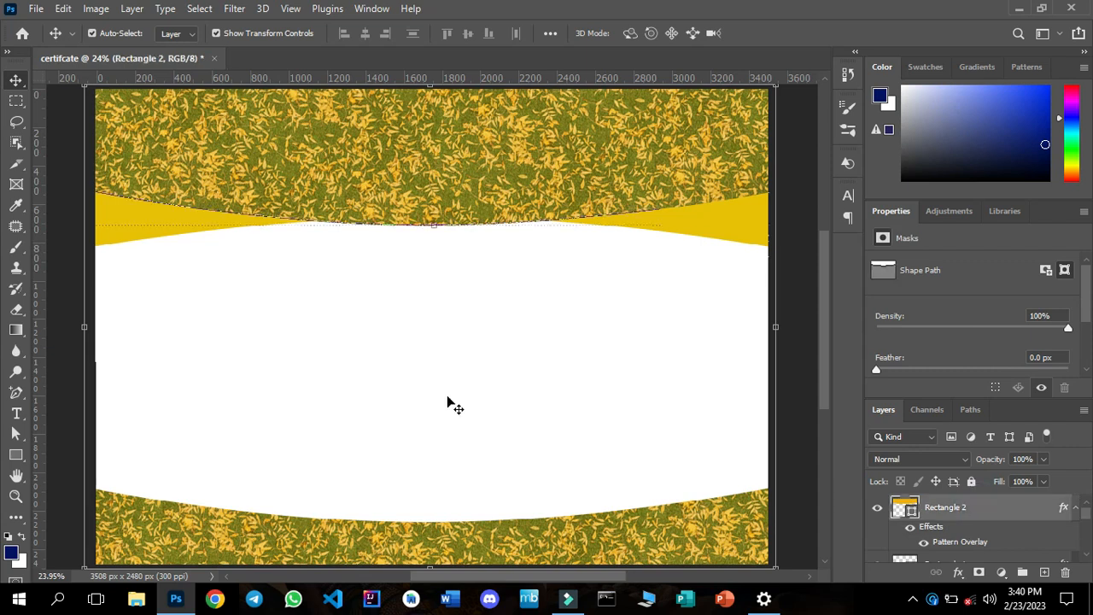
pyautogui.click(14, 409)
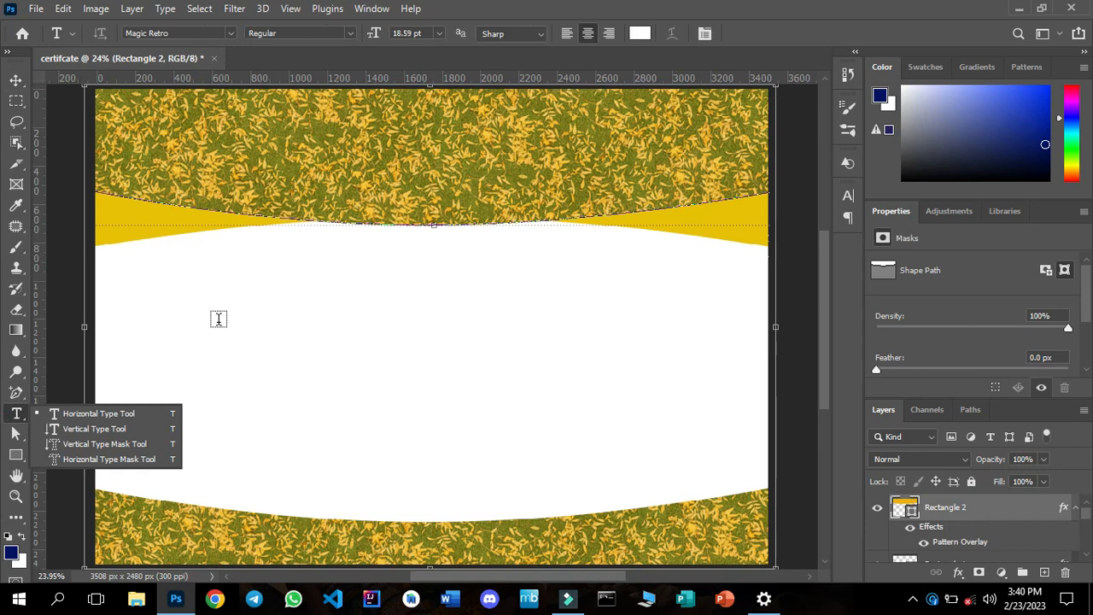
pyautogui.click(217, 319)
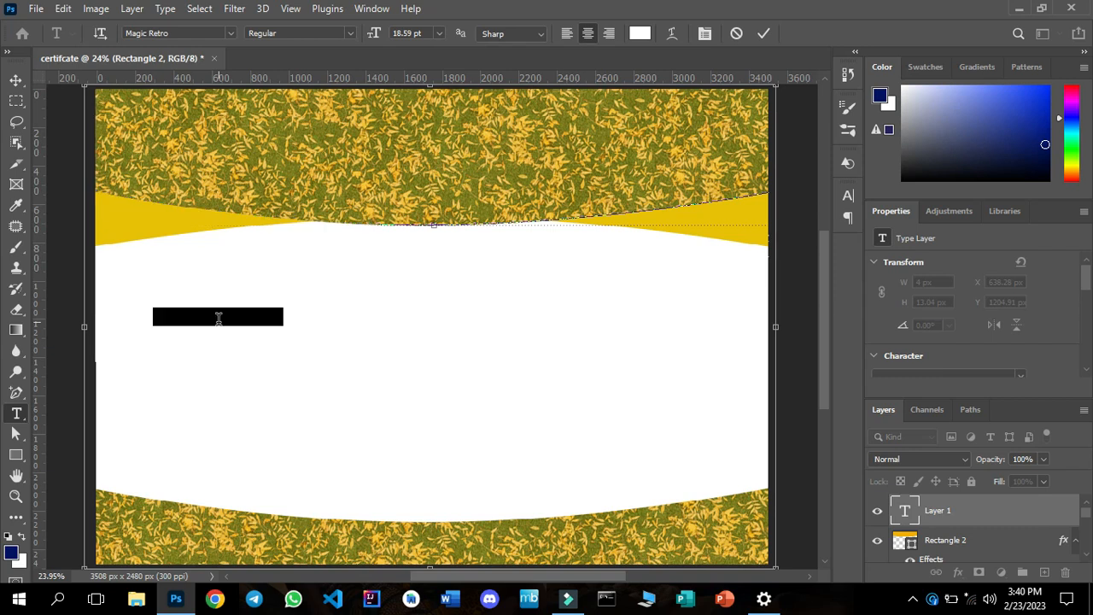
pyautogui.press('BackSpace')
pyautogui.write('rtificate')
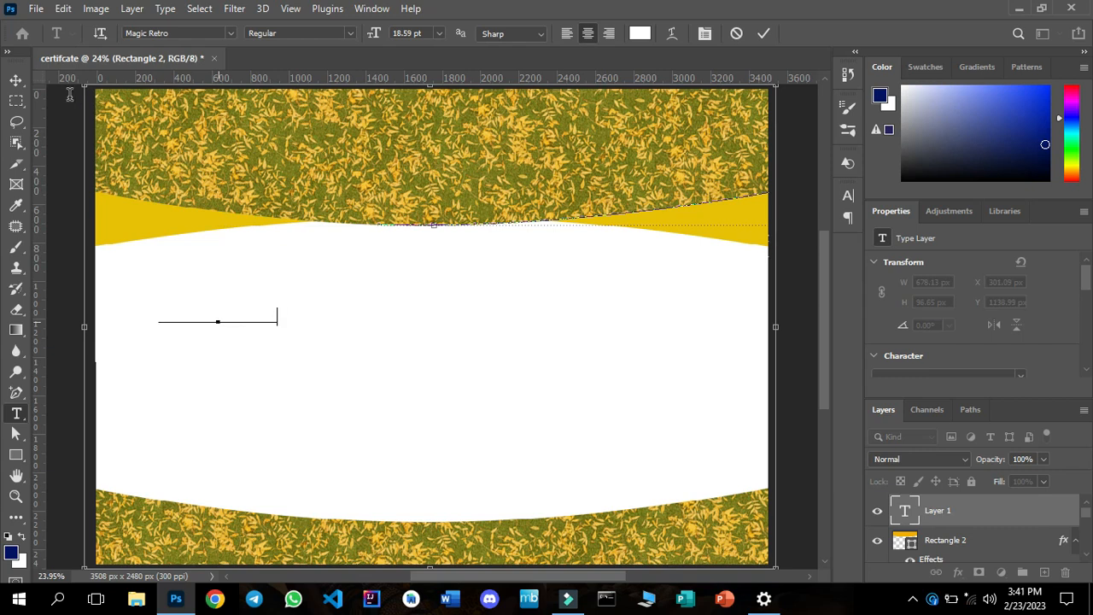
pyautogui.click(17, 81)
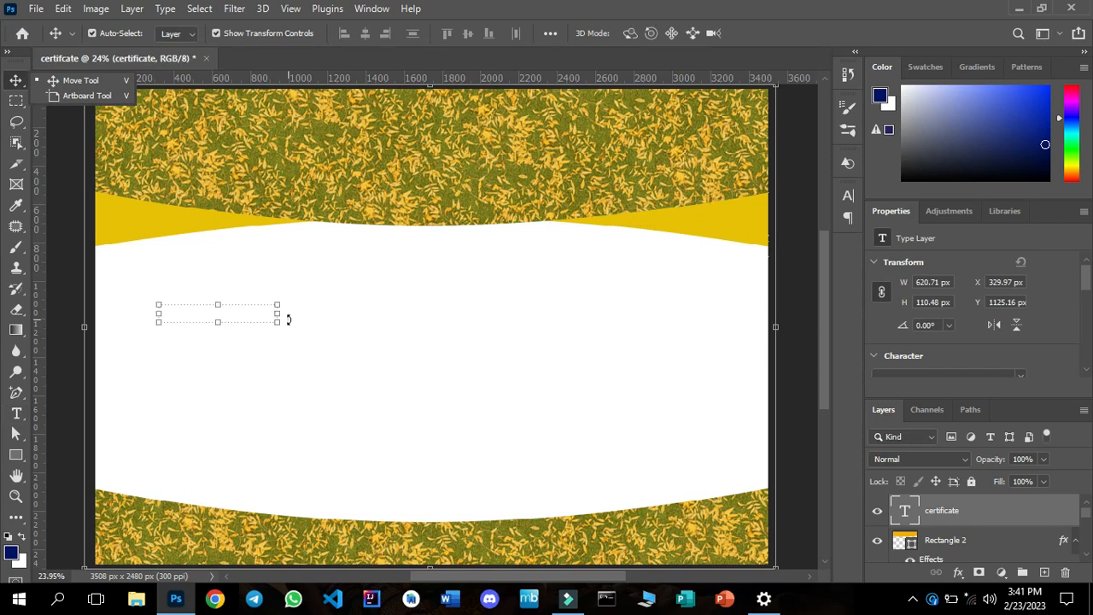
pyautogui.click(305, 319)
pyautogui.moveTo(308, 321); pyautogui.dragTo(771, 33)
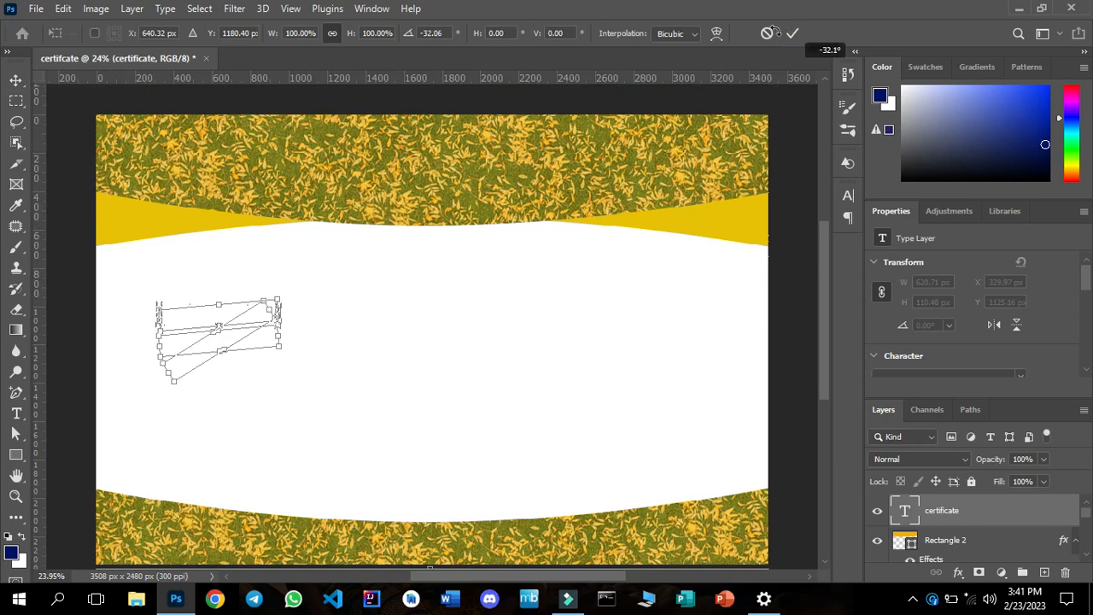
pyautogui.click(771, 32)
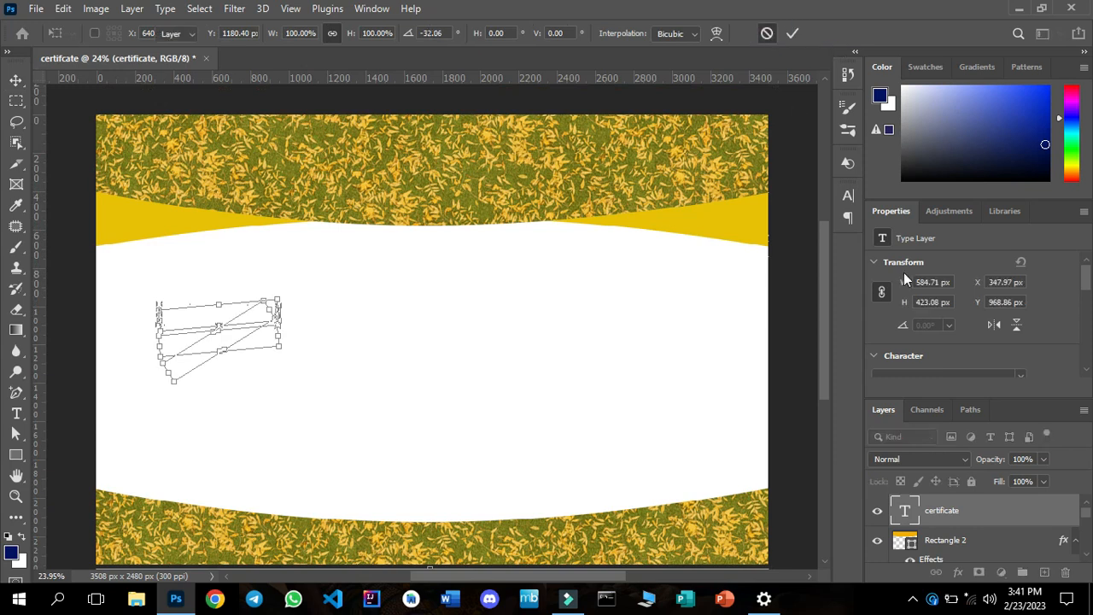
# Set the certificate text's colour to golden yellow e8c108 by sampling the plain yellow header curve.
pyautogui.click(1087, 372)
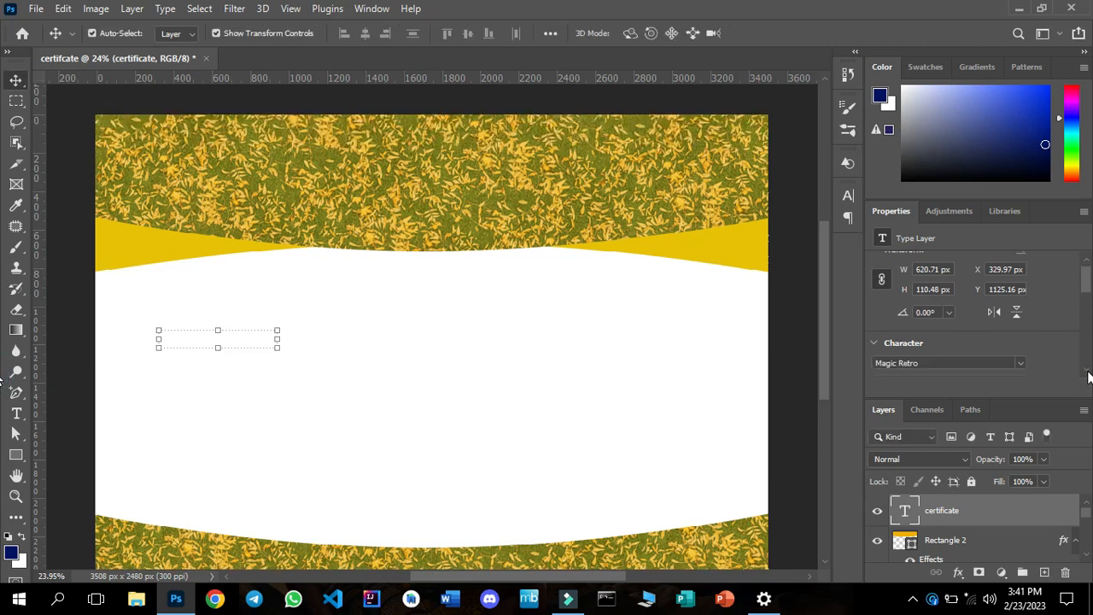
pyautogui.click(1087, 372)
pyautogui.click(1087, 372)
pyautogui.click(1087, 372)
pyautogui.click(1086, 372)
pyautogui.click(1087, 373)
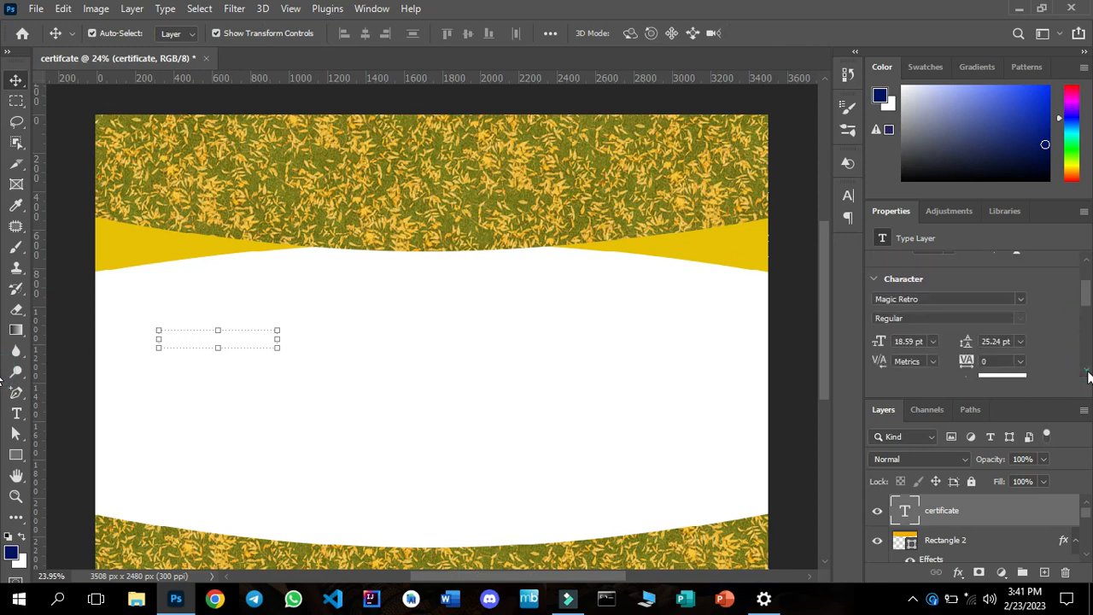
pyautogui.click(1086, 372)
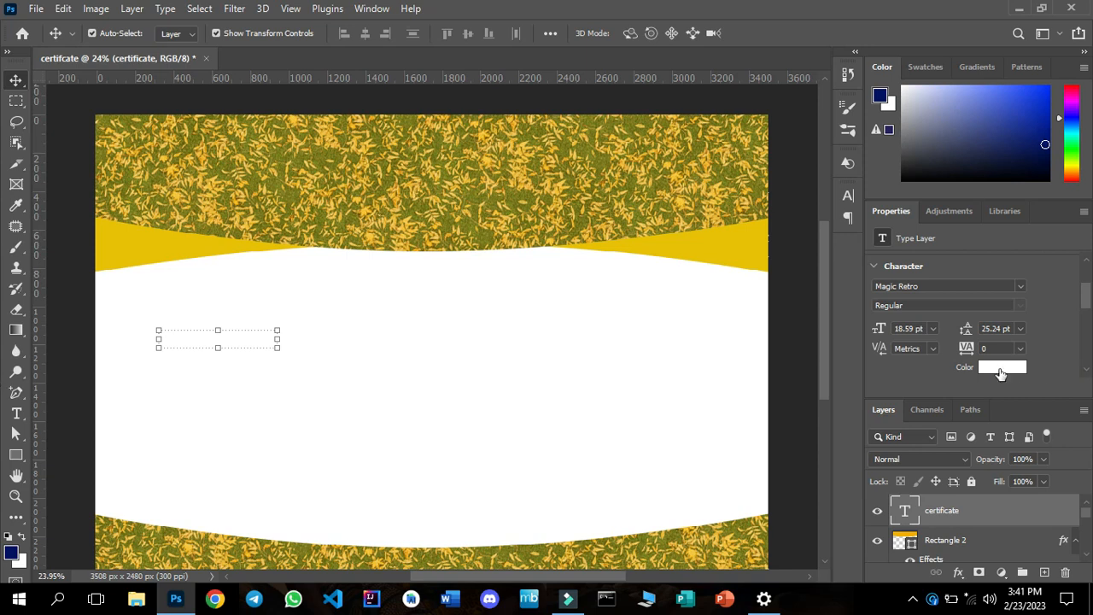
pyautogui.click(1000, 373)
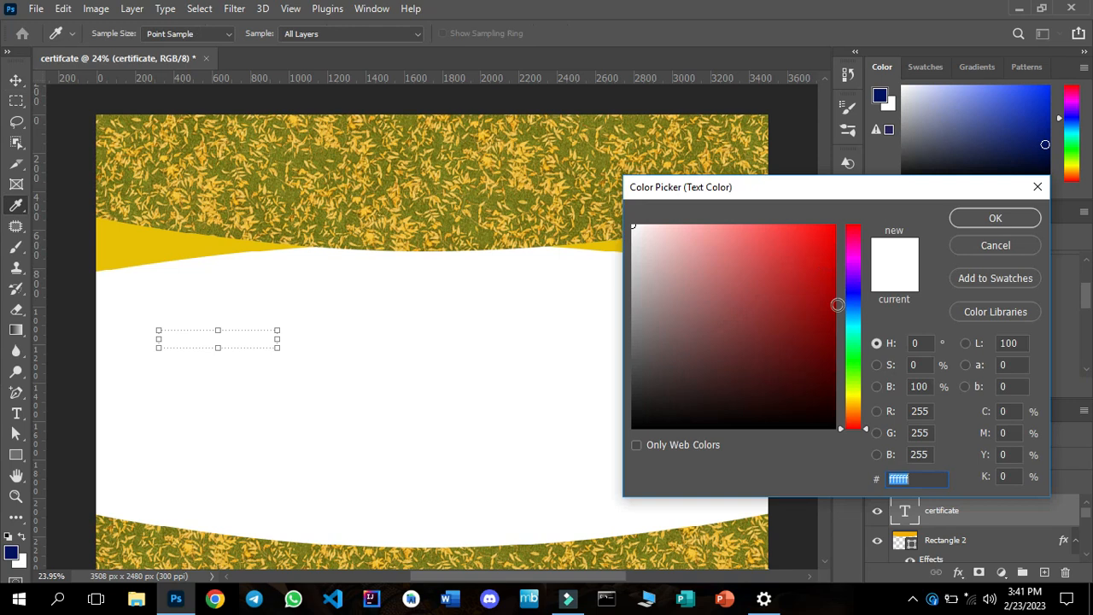
pyautogui.click(853, 397)
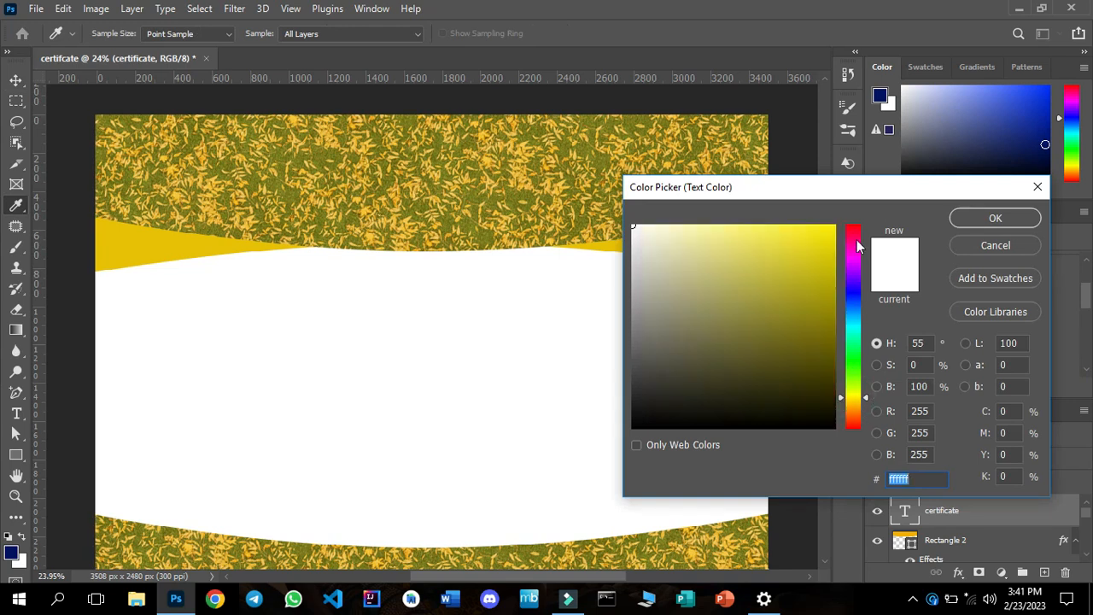
pyautogui.click(227, 237)
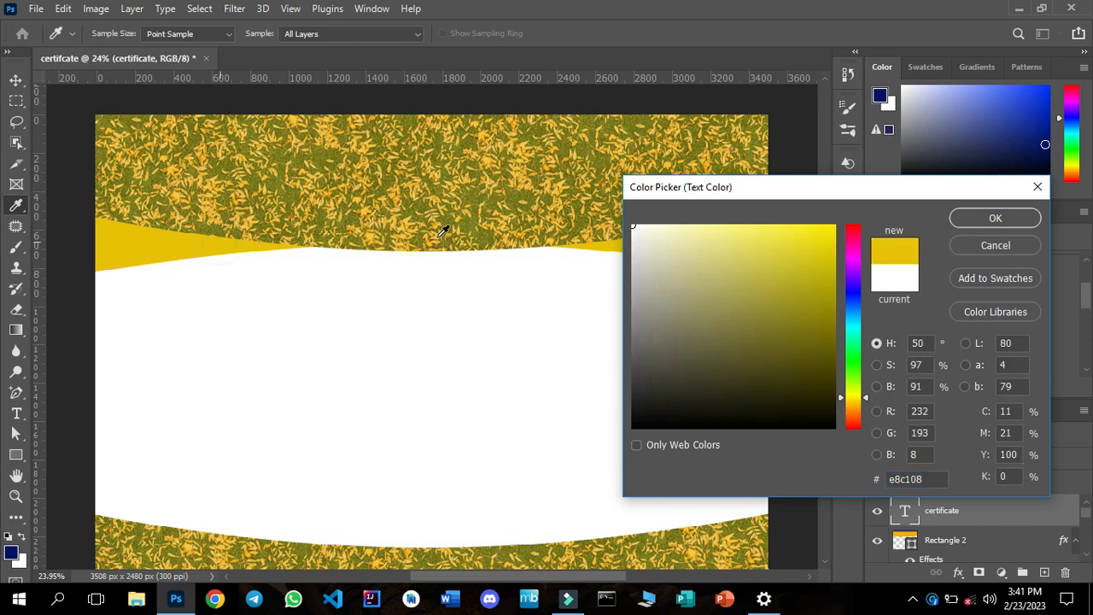
pyautogui.click(990, 219)
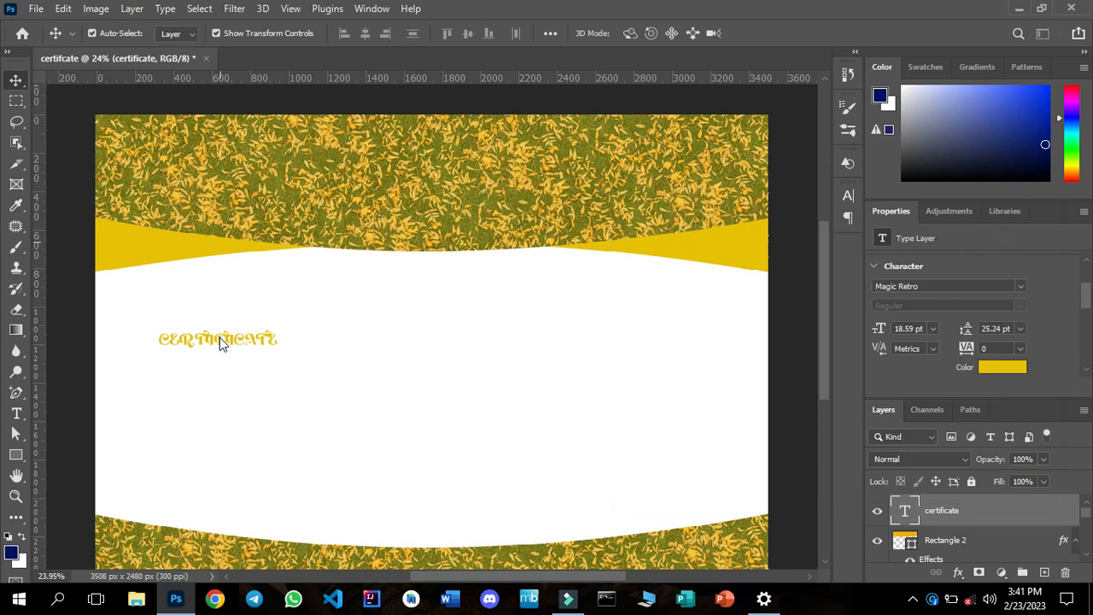
pyautogui.hotkey('ctrl', 't')
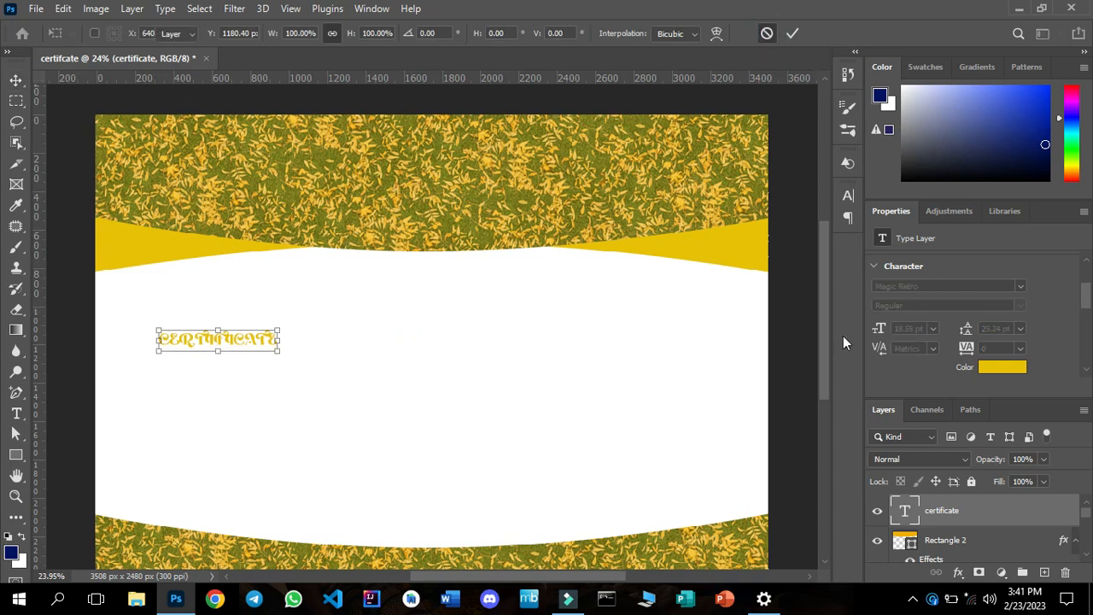
pyautogui.press('Return')
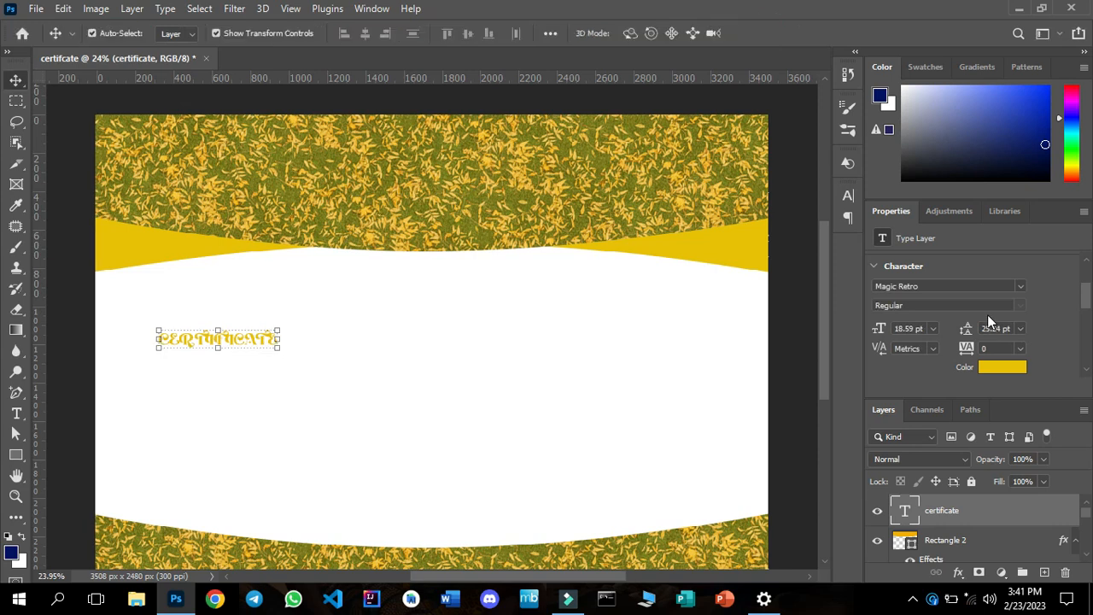
# Set the certificate text's font to ANDREW ELEGANT and turn off its All Caps option.
pyautogui.click(1021, 286)
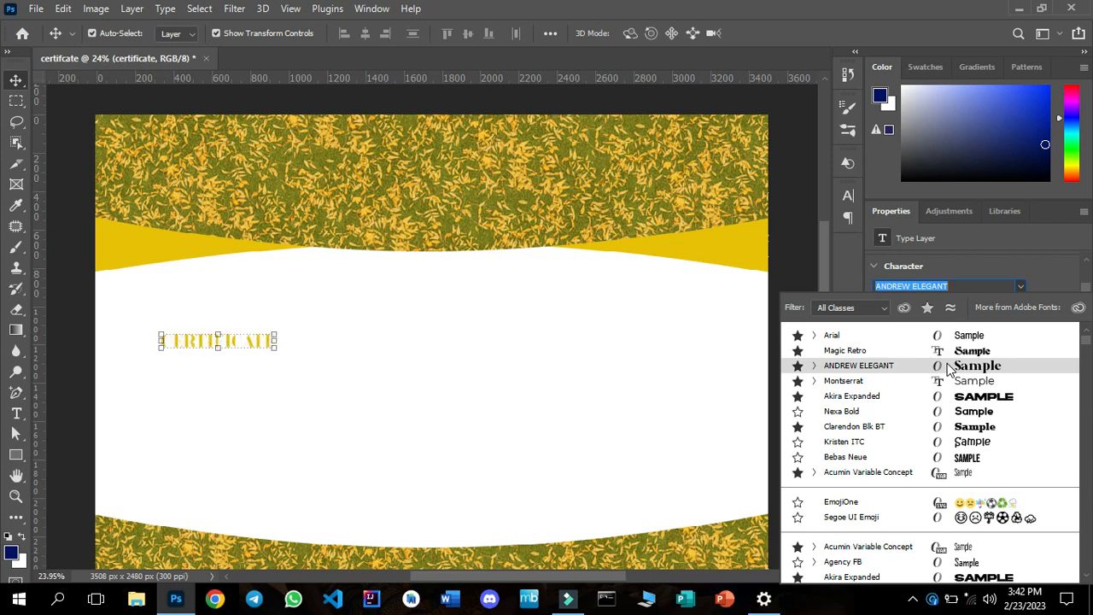
pyautogui.click(948, 366)
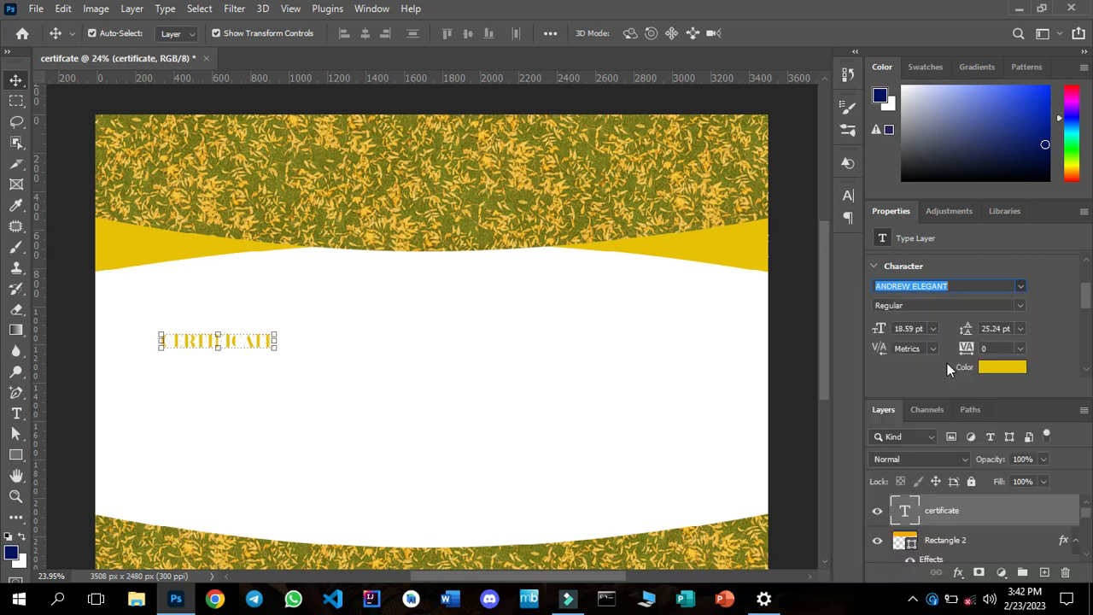
pyautogui.click(1084, 366)
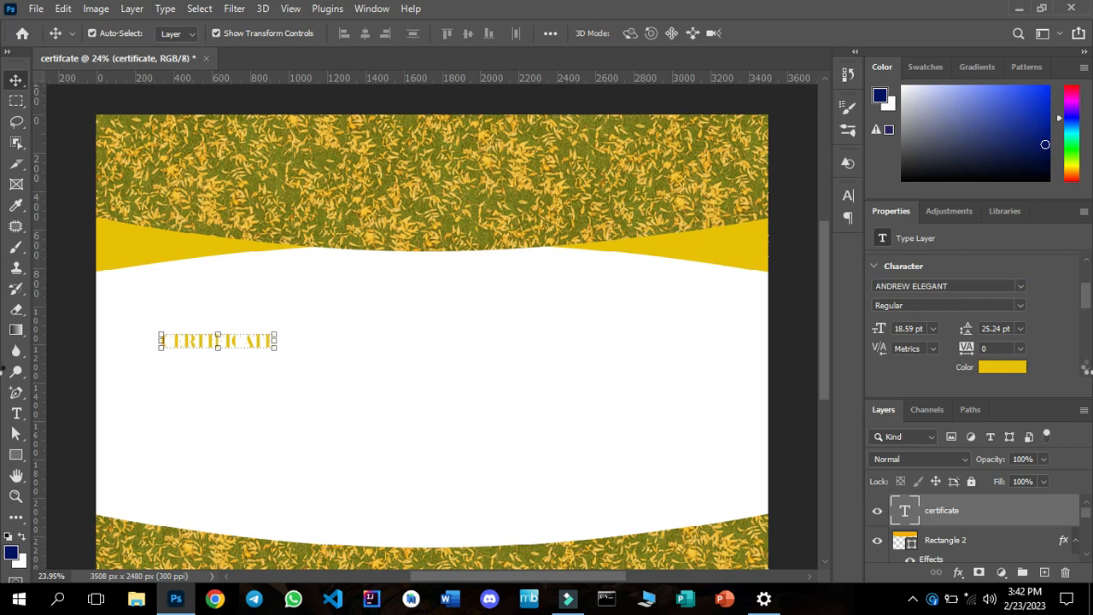
pyautogui.scroll(-3, 1087, 370)
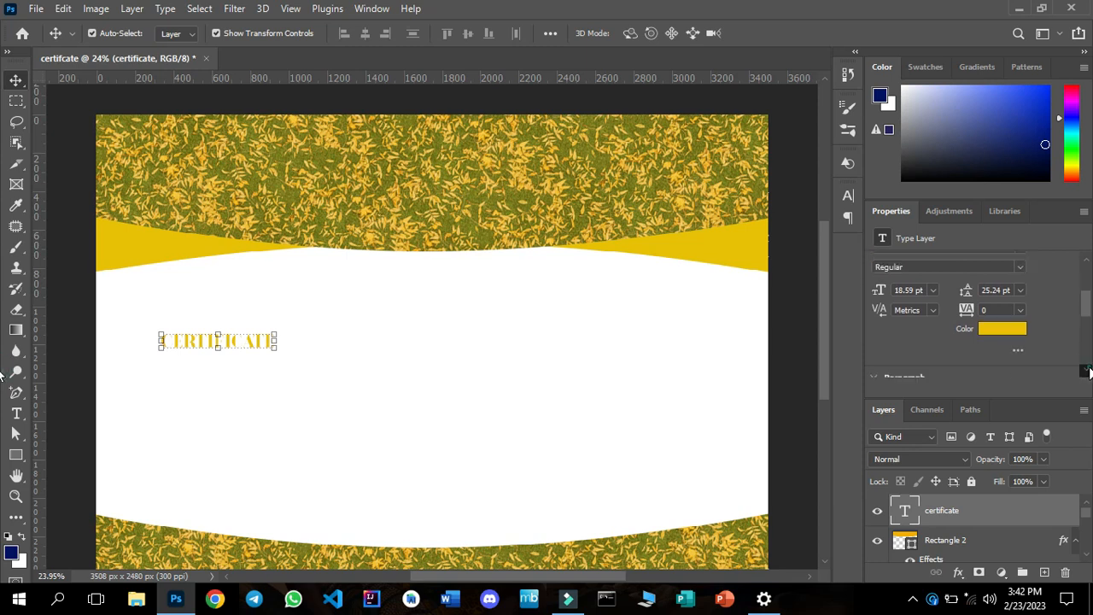
pyautogui.click(1087, 371)
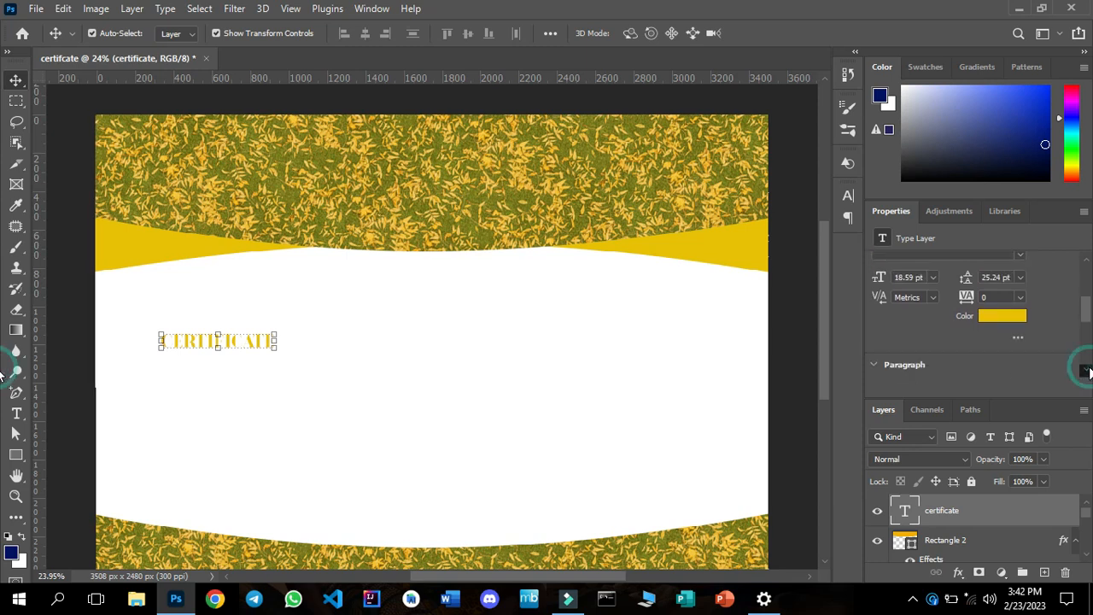
pyautogui.click(1088, 370)
pyautogui.click(1087, 370)
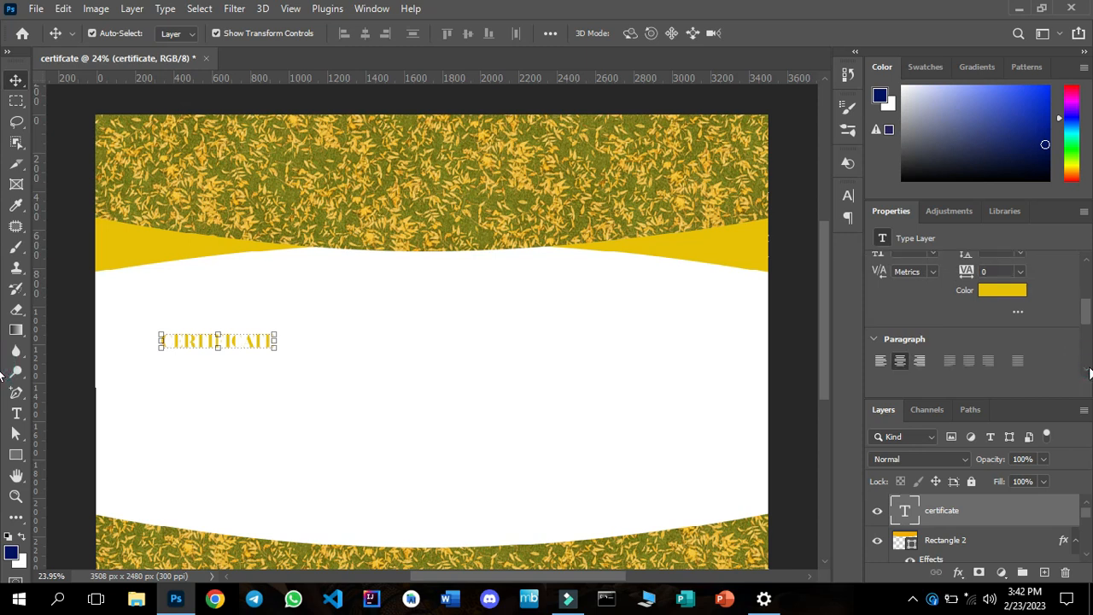
pyautogui.click(1087, 370)
pyautogui.click(1087, 370)
pyautogui.click(1087, 371)
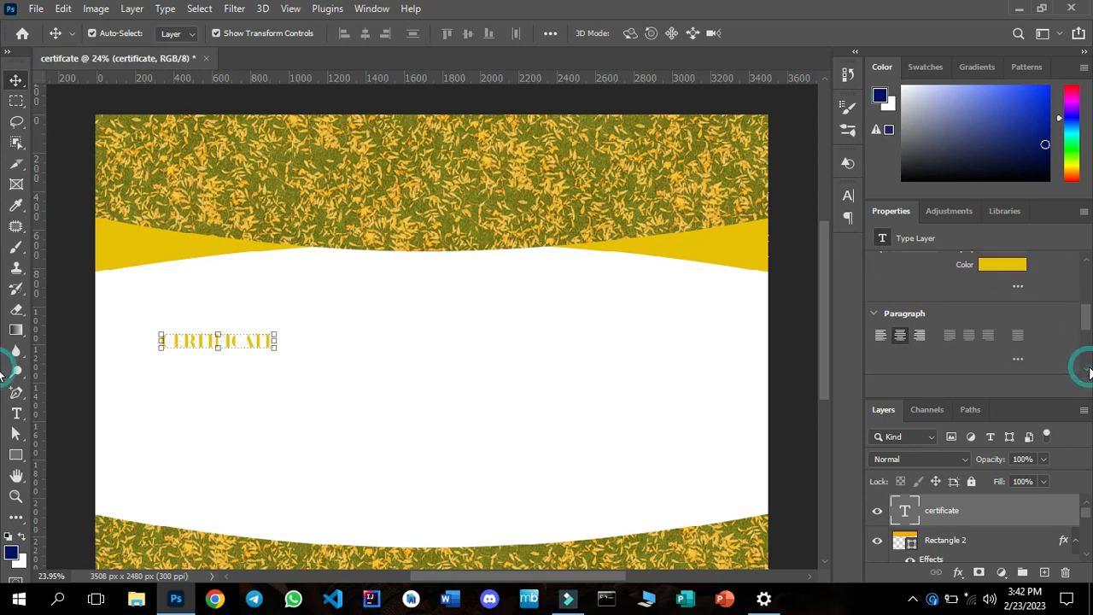
pyautogui.click(1087, 372)
pyautogui.click(1087, 372)
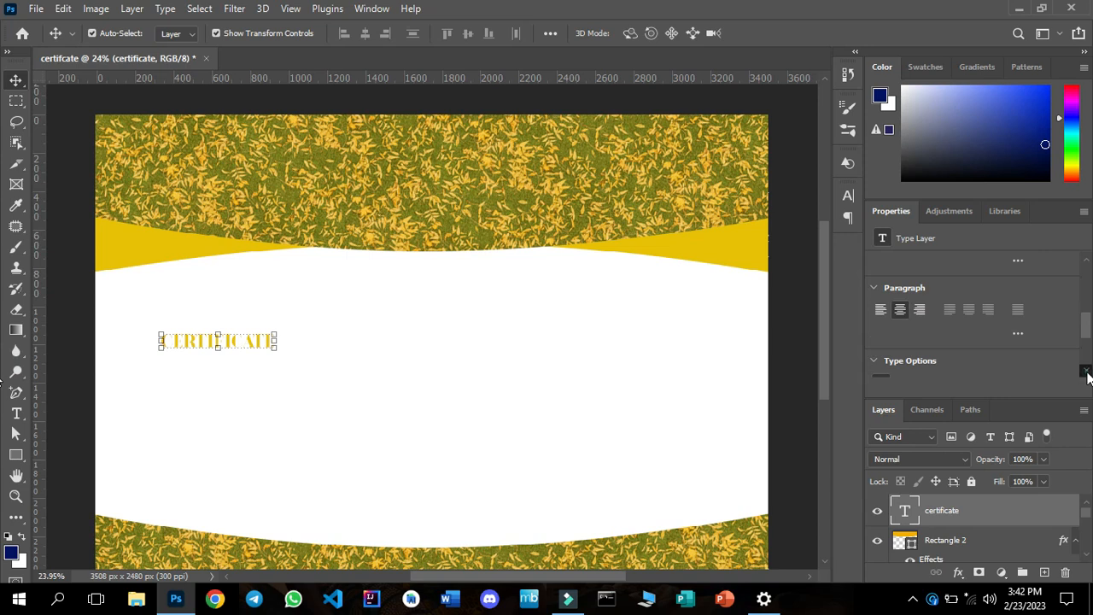
pyautogui.click(1087, 372)
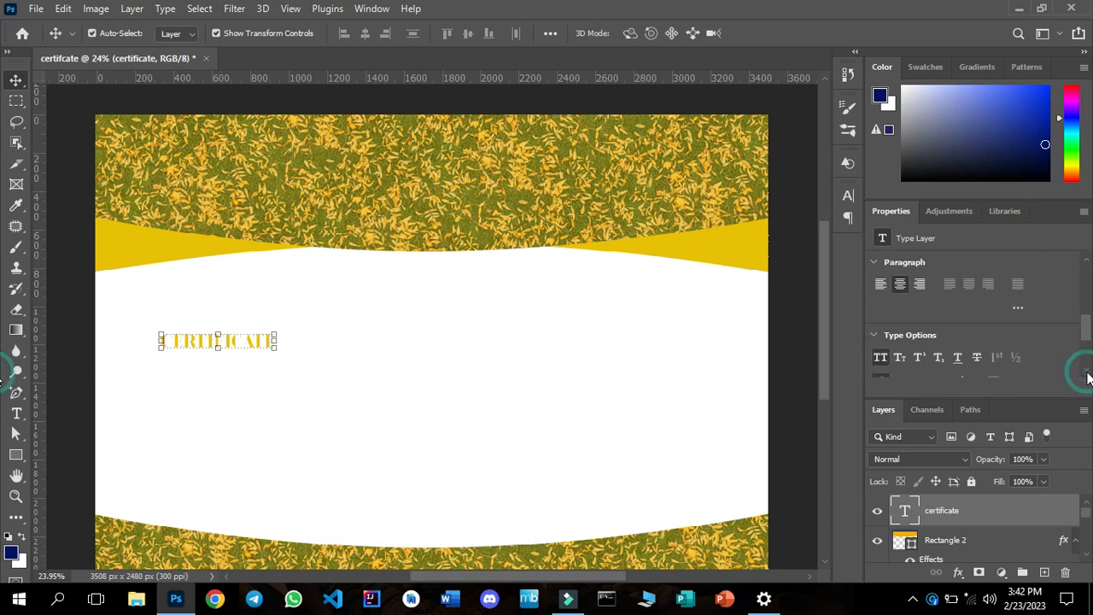
pyautogui.click(881, 361)
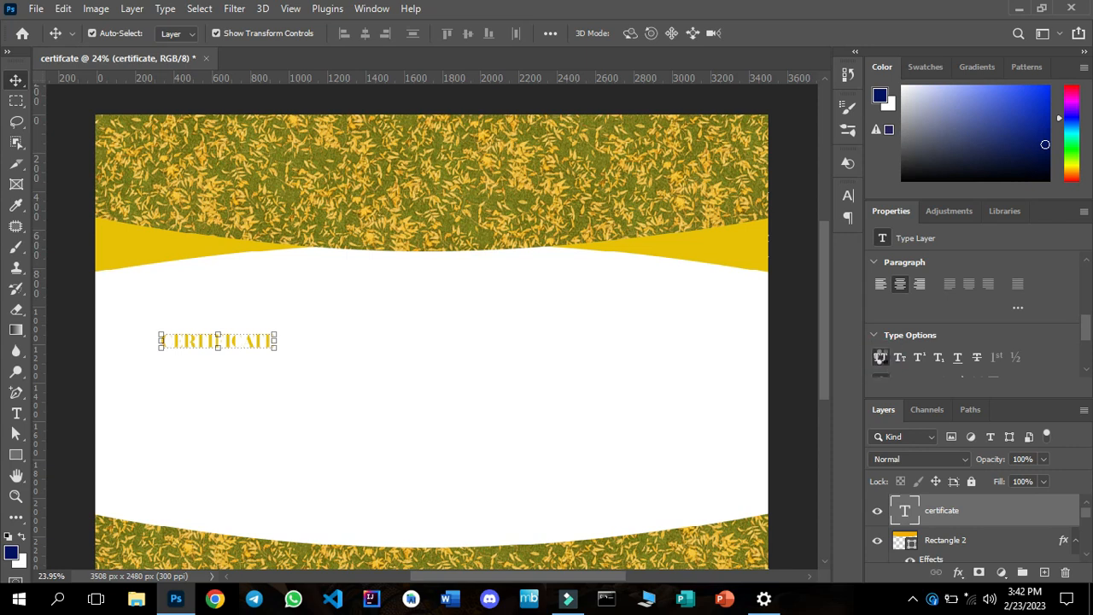
pyautogui.click(882, 361)
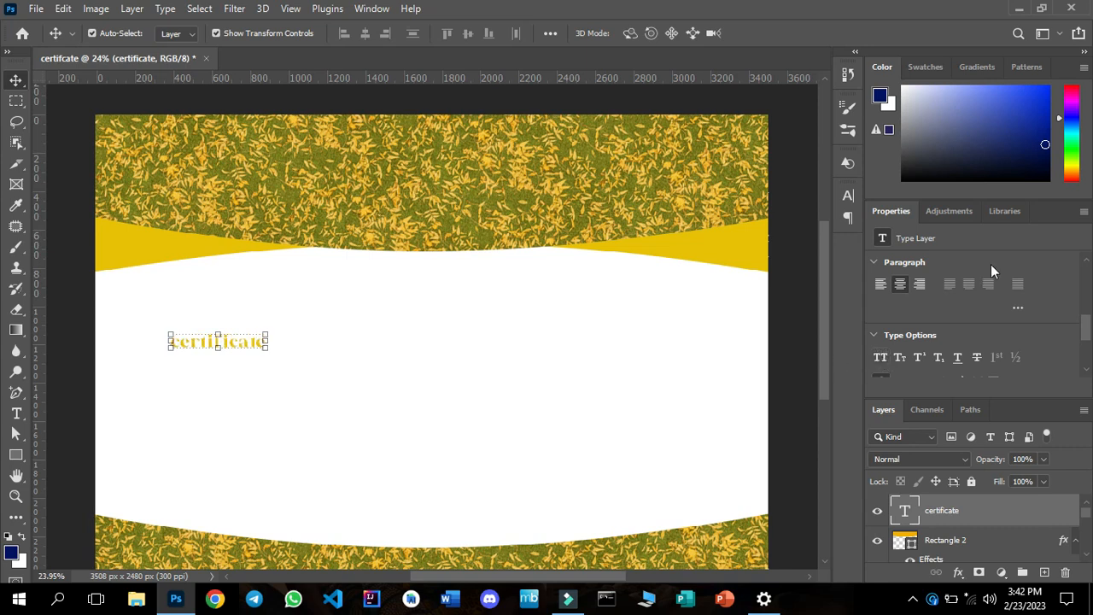
# Enlarge the certificate text to 60 pt and move it to the middle of the white area, just below the header curve.
pyautogui.click(1087, 260)
pyautogui.click(1086, 260)
pyautogui.click(1086, 262)
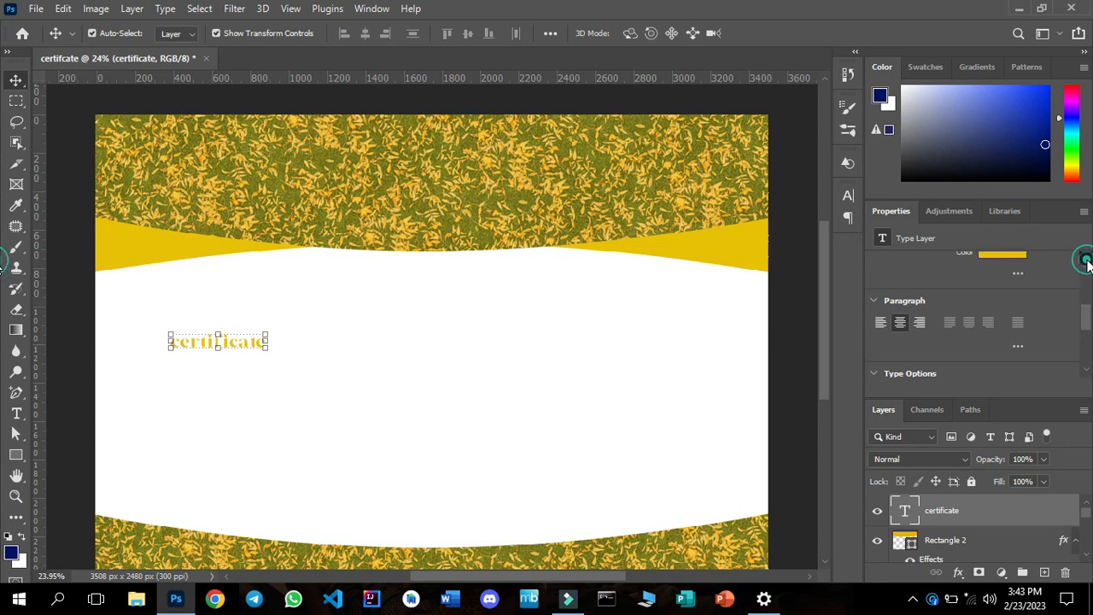
pyautogui.click(1086, 261)
pyautogui.click(1087, 262)
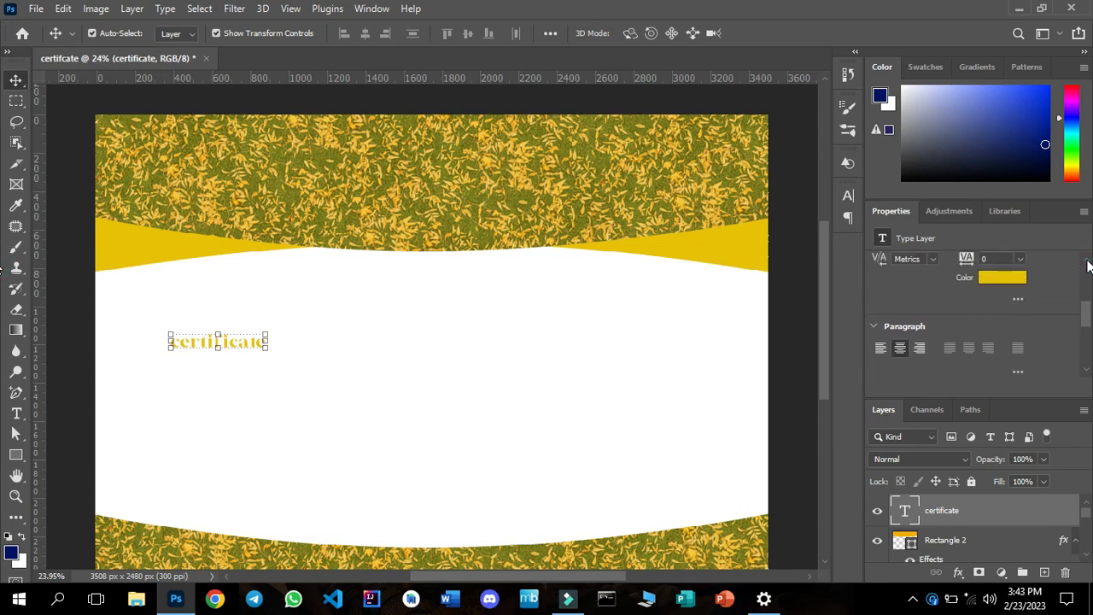
pyautogui.click(1087, 262)
pyautogui.click(1086, 261)
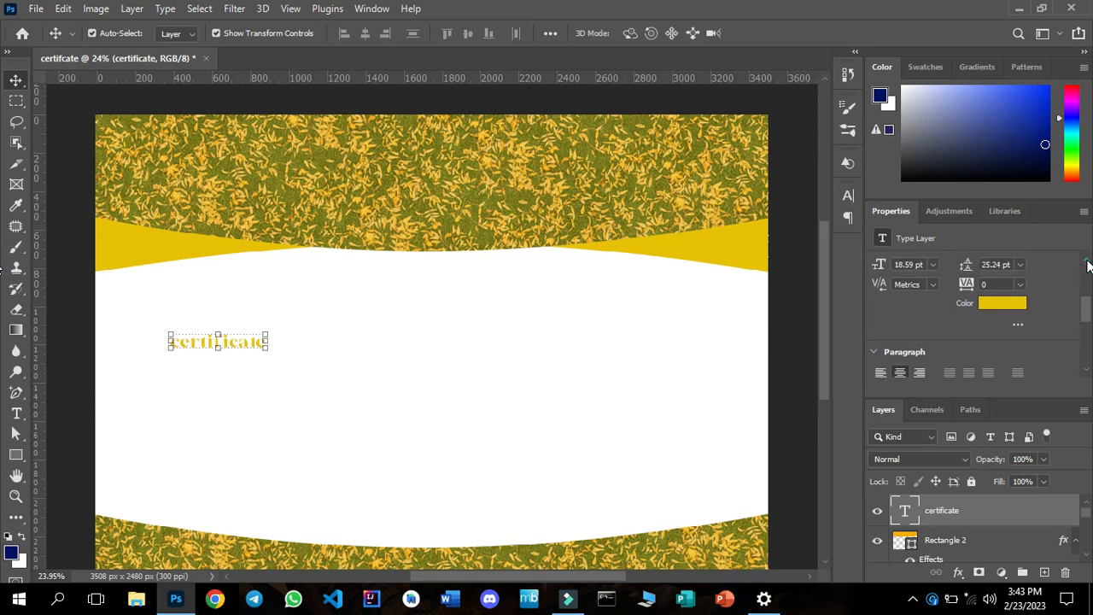
pyautogui.click(1086, 261)
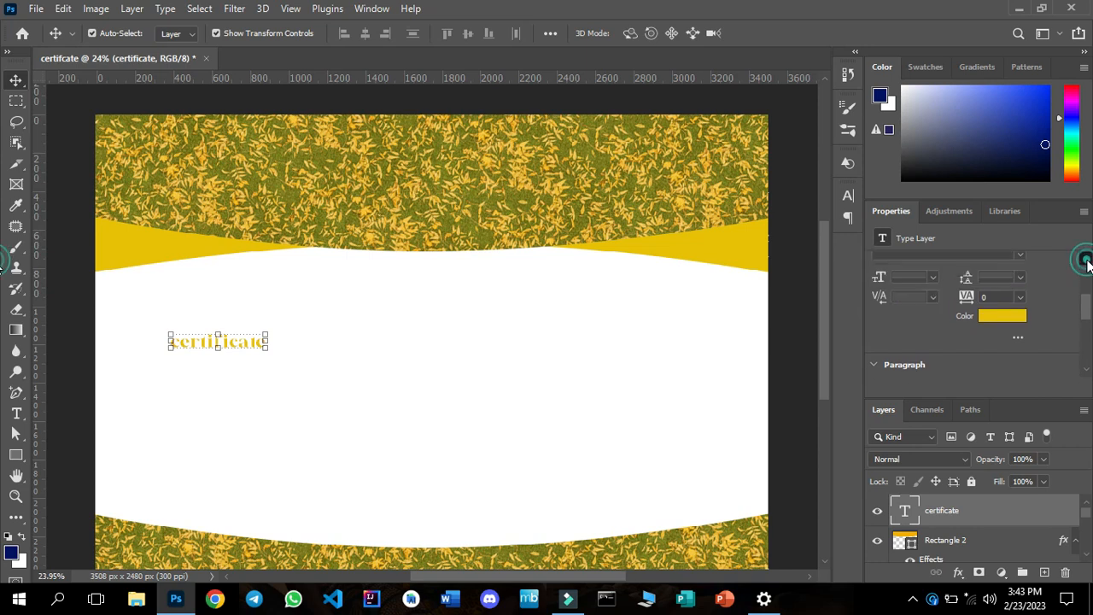
pyautogui.click(933, 277)
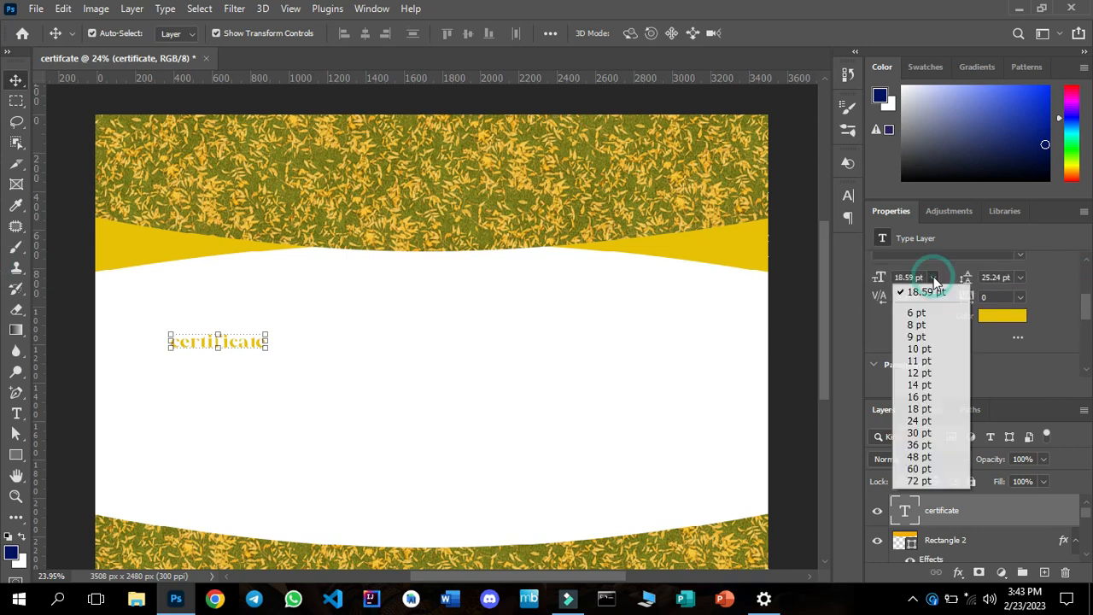
pyautogui.click(922, 445)
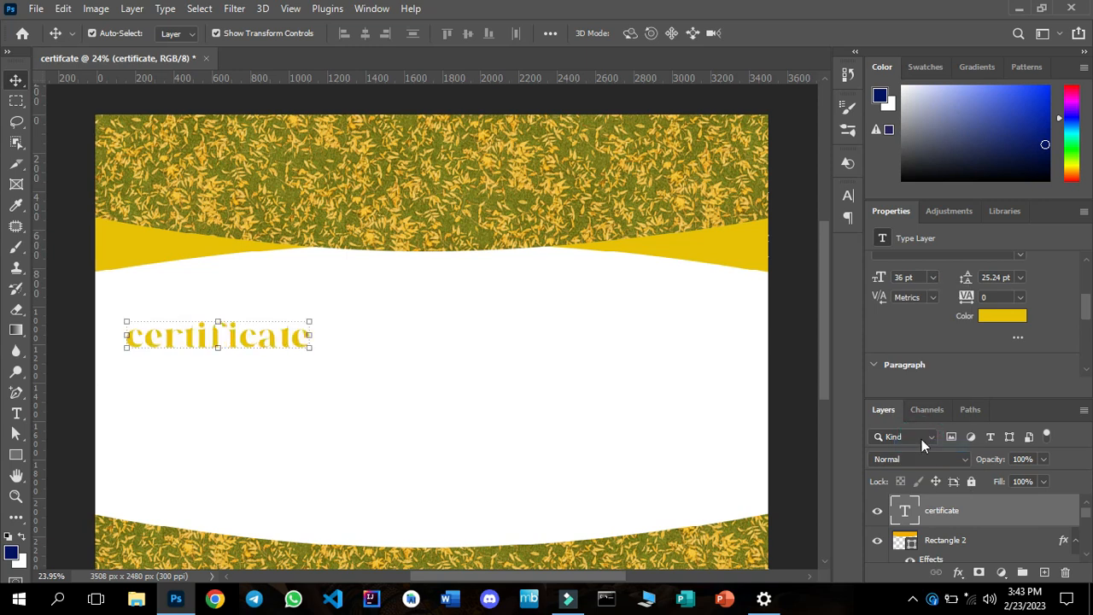
pyautogui.click(933, 278)
pyautogui.click(913, 468)
pyautogui.moveTo(241, 341); pyautogui.dragTo(454, 304)
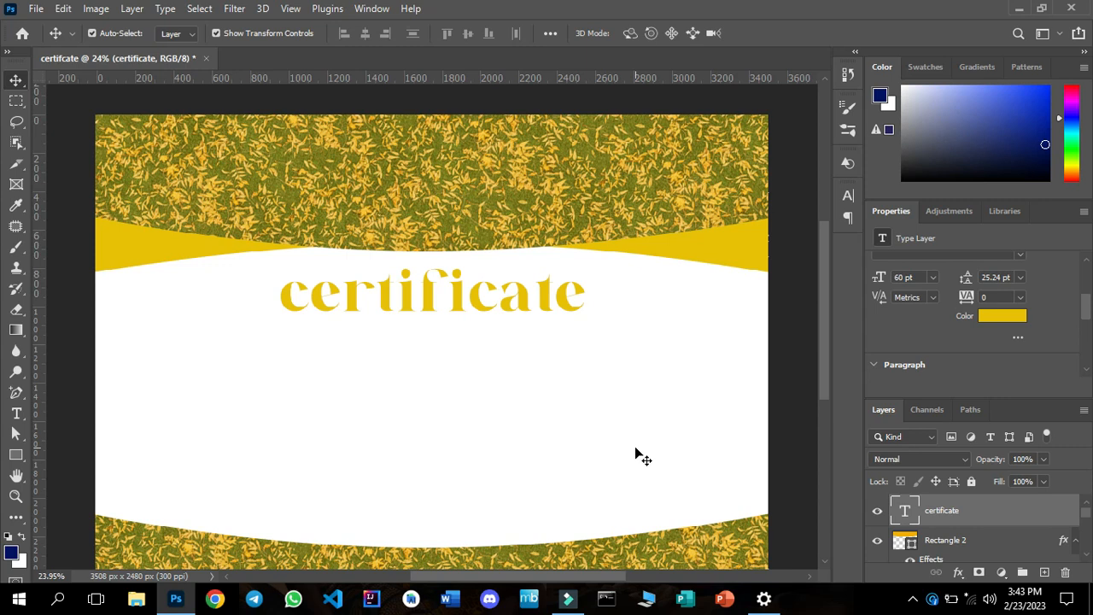
# Show only the favourite fonts and set the certificate text's font to Magic Retro.
pyautogui.click(1085, 263)
pyautogui.click(1086, 262)
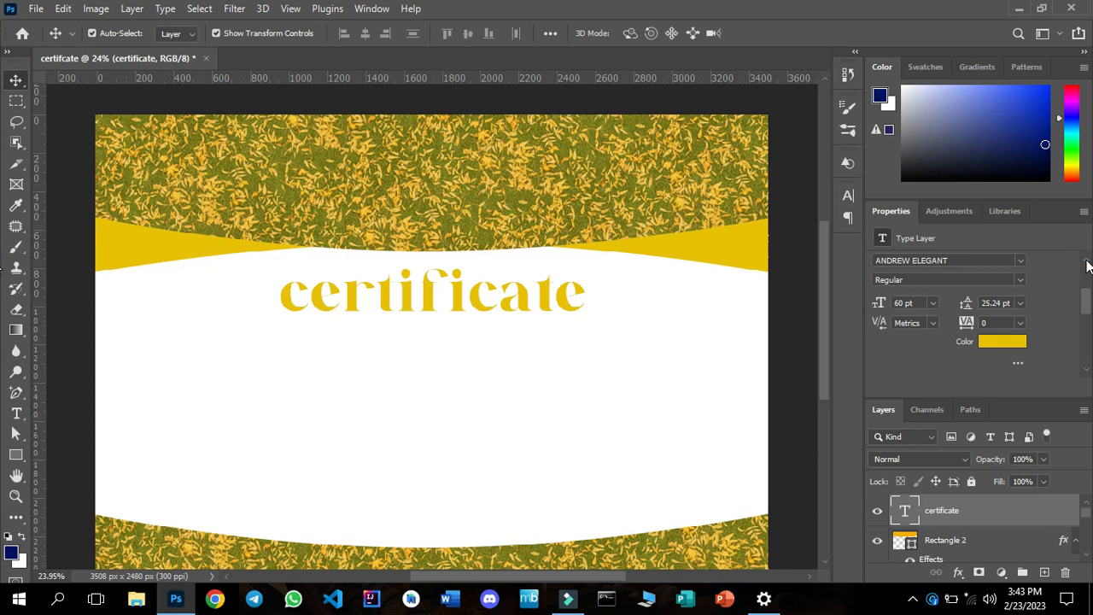
pyautogui.click(1022, 260)
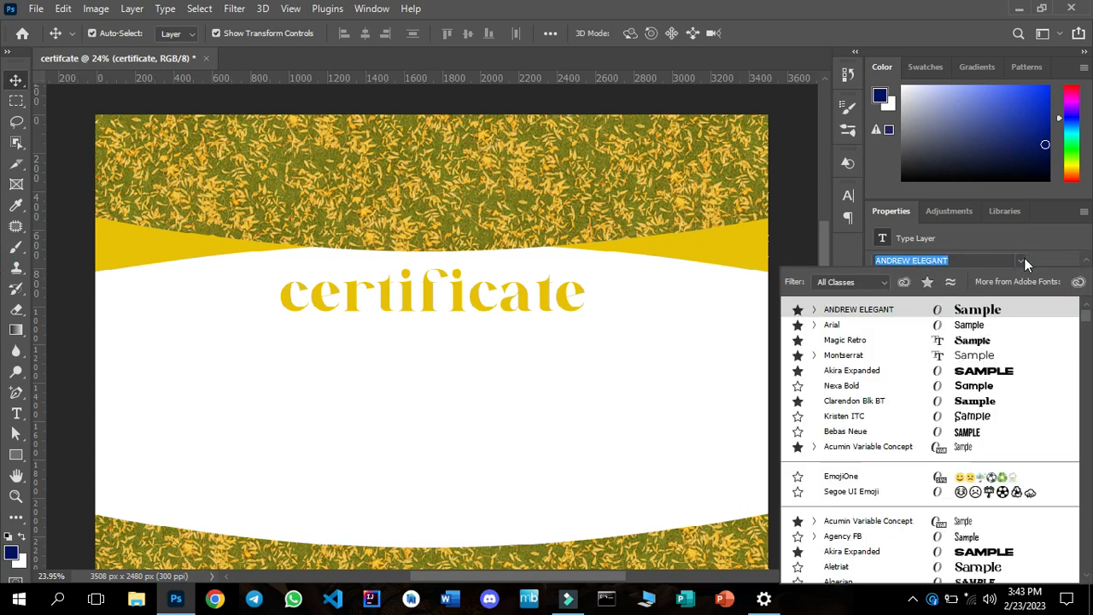
pyautogui.click(933, 282)
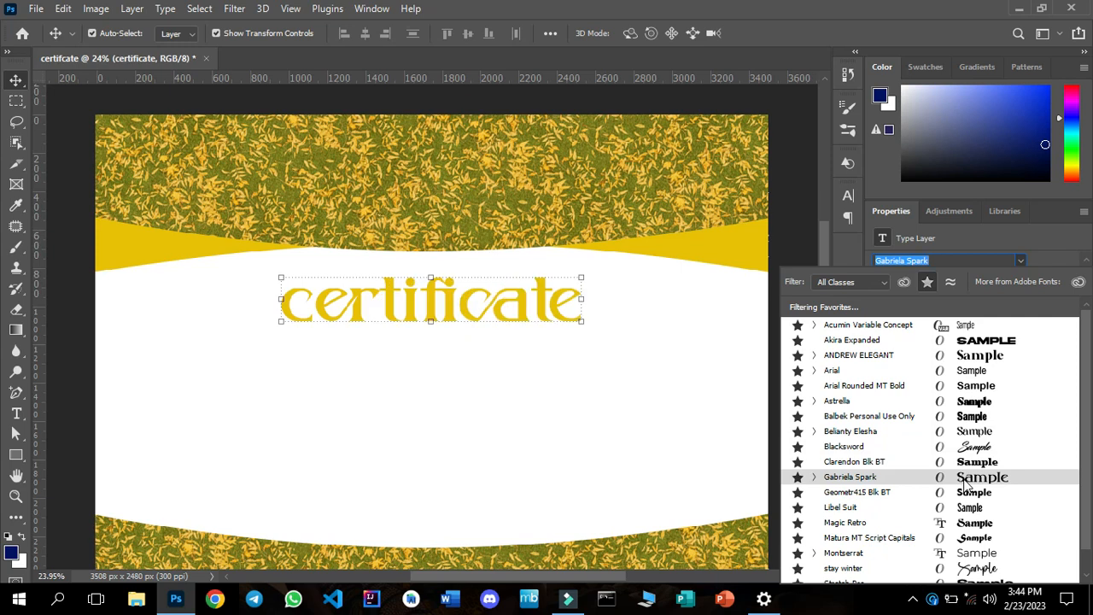
pyautogui.click(958, 524)
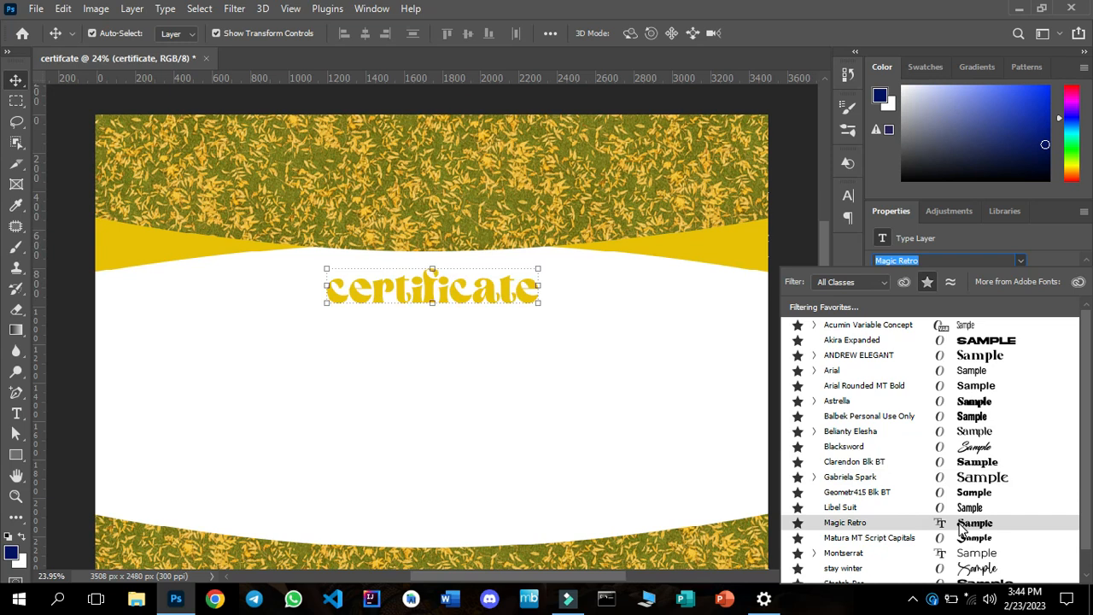
pyautogui.click(912, 598)
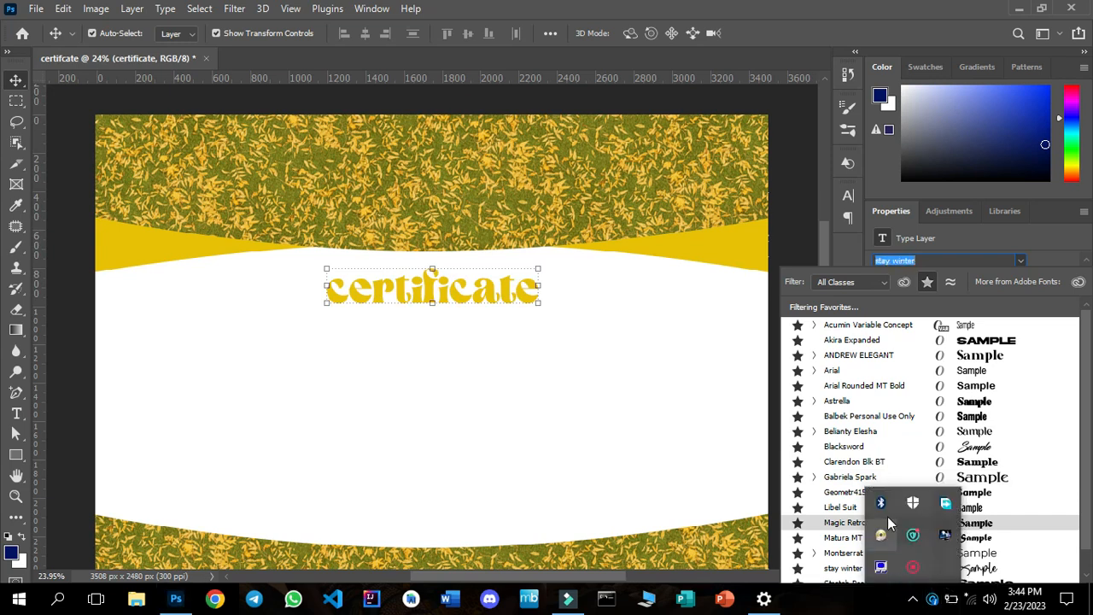
pyautogui.rightClick(910, 568)
pyautogui.click(922, 580)
pyautogui.click(879, 567)
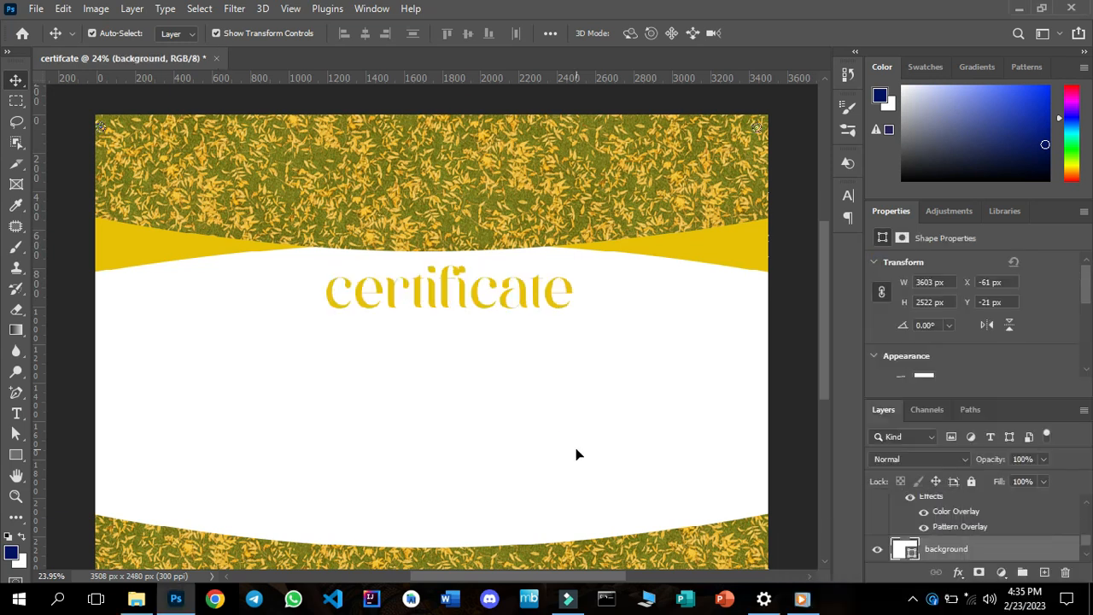
# Add a horizontal text layer reading "of completion" just below the certificate title in the white area.
pyautogui.click(443, 293)
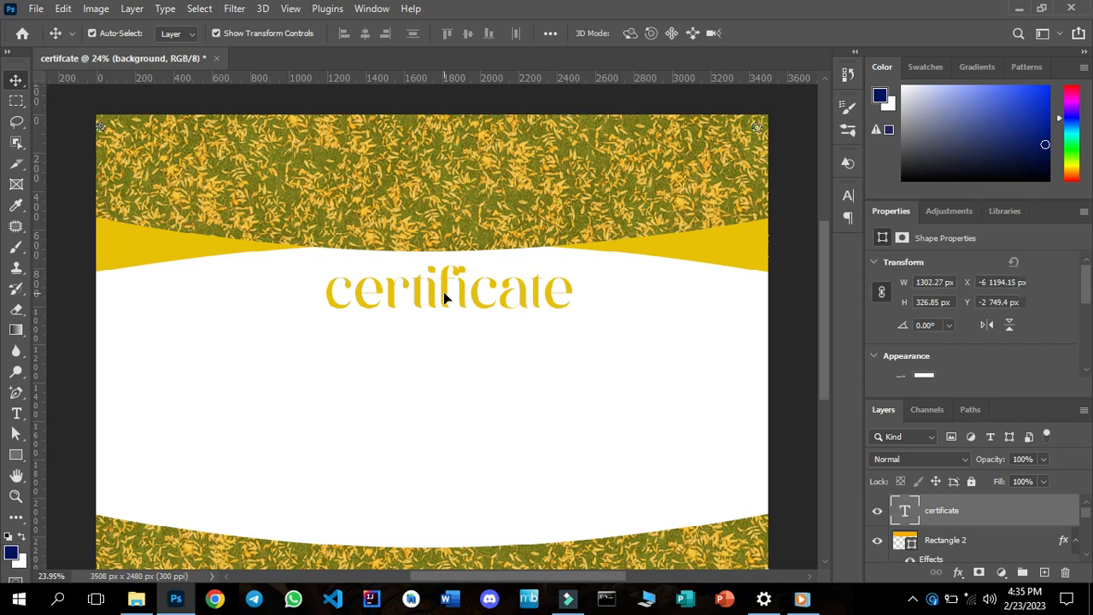
pyautogui.click(18, 413)
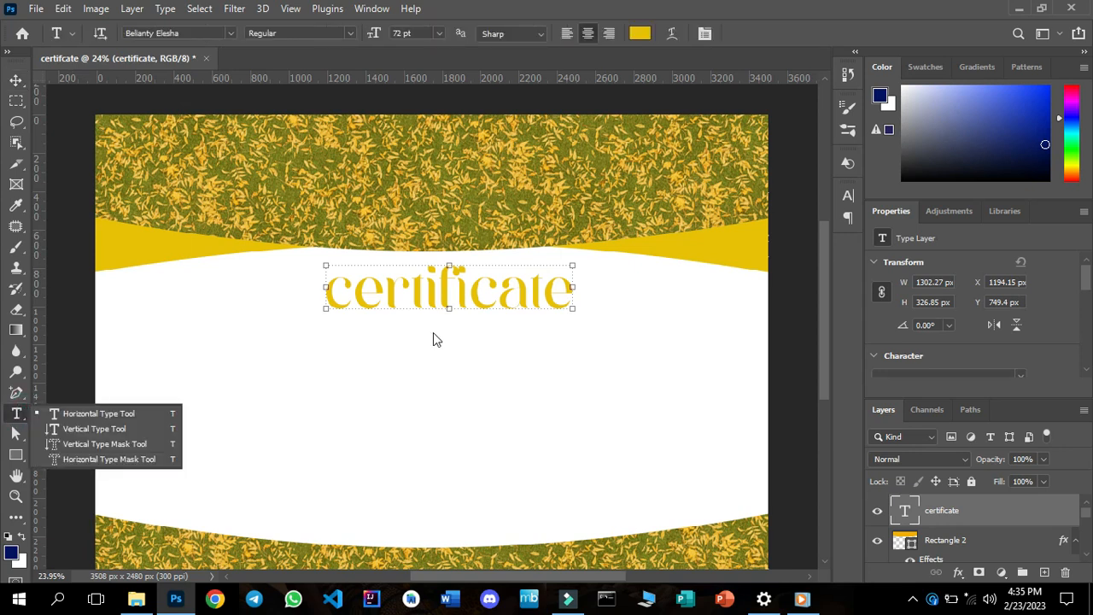
pyautogui.click(376, 349)
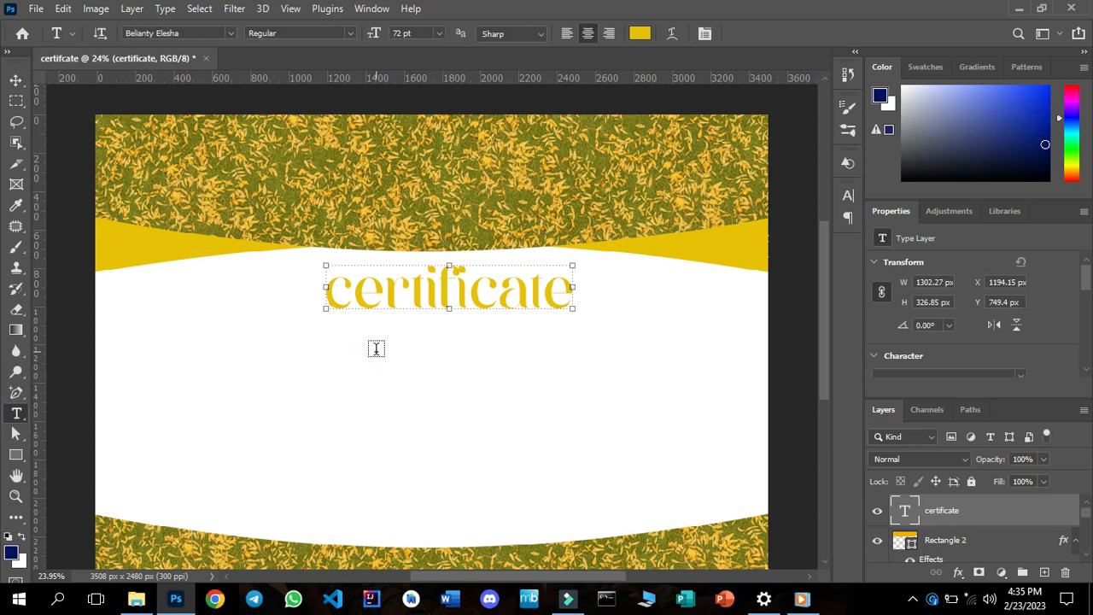
pyautogui.click(383, 348)
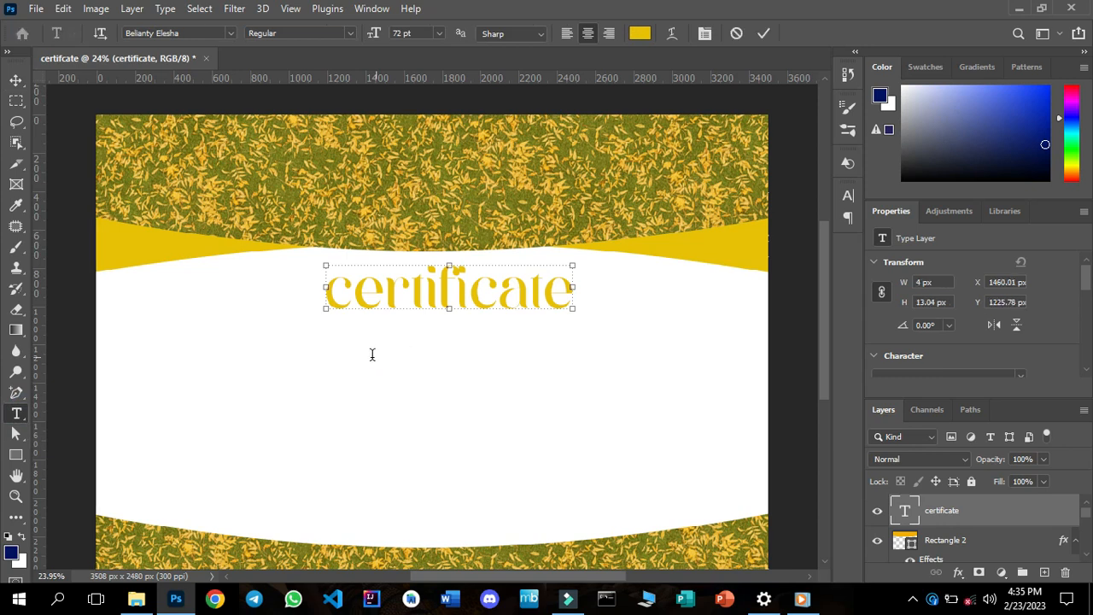
pyautogui.write('Lorem')
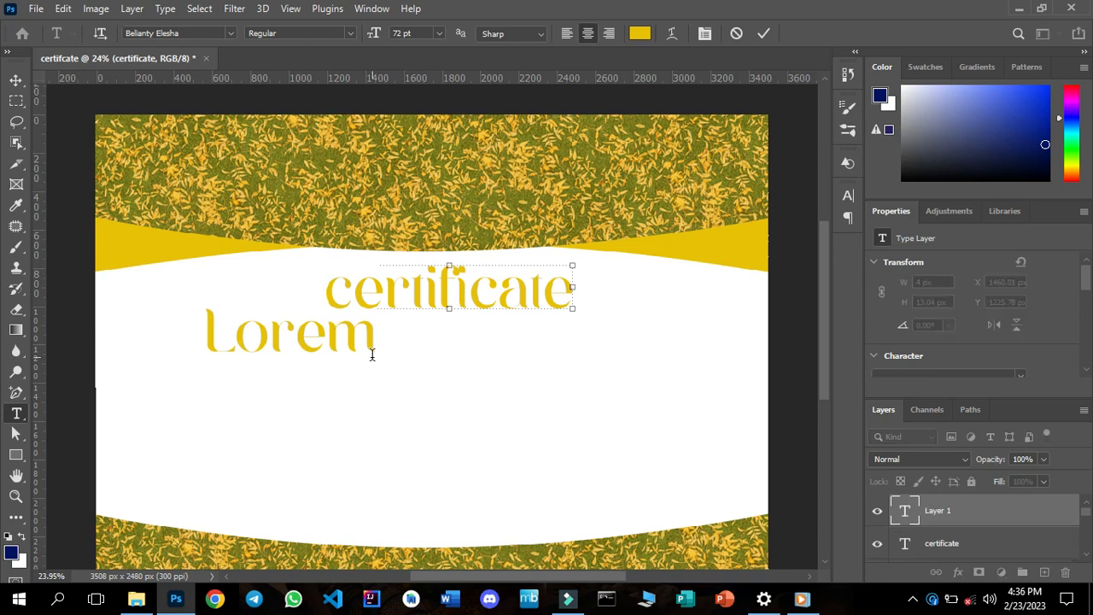
pyautogui.hotkey('ctrl', 'a')
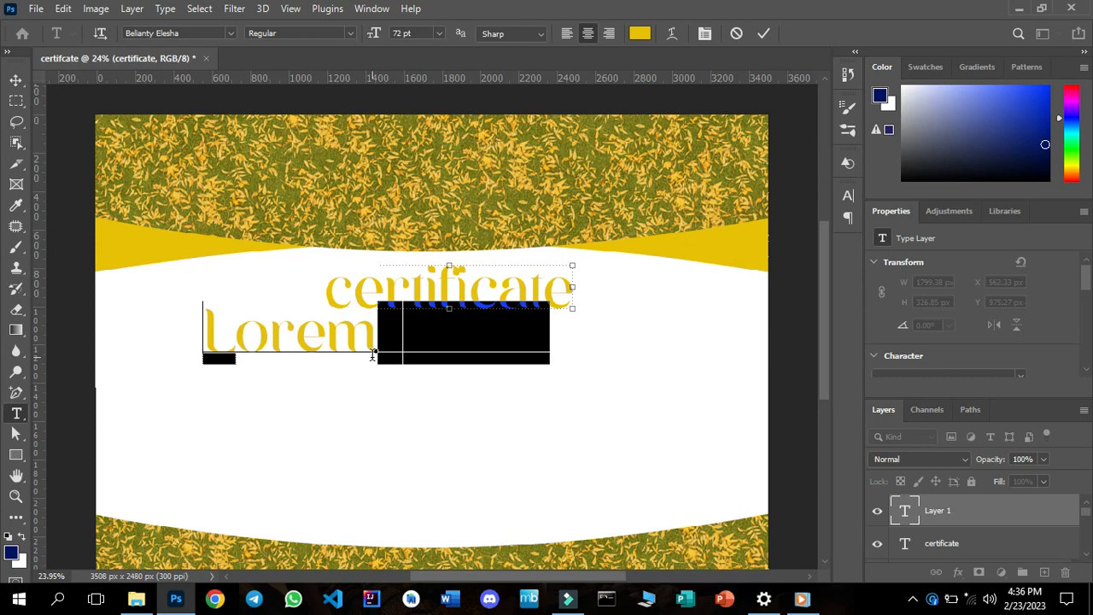
pyautogui.write('of completion')
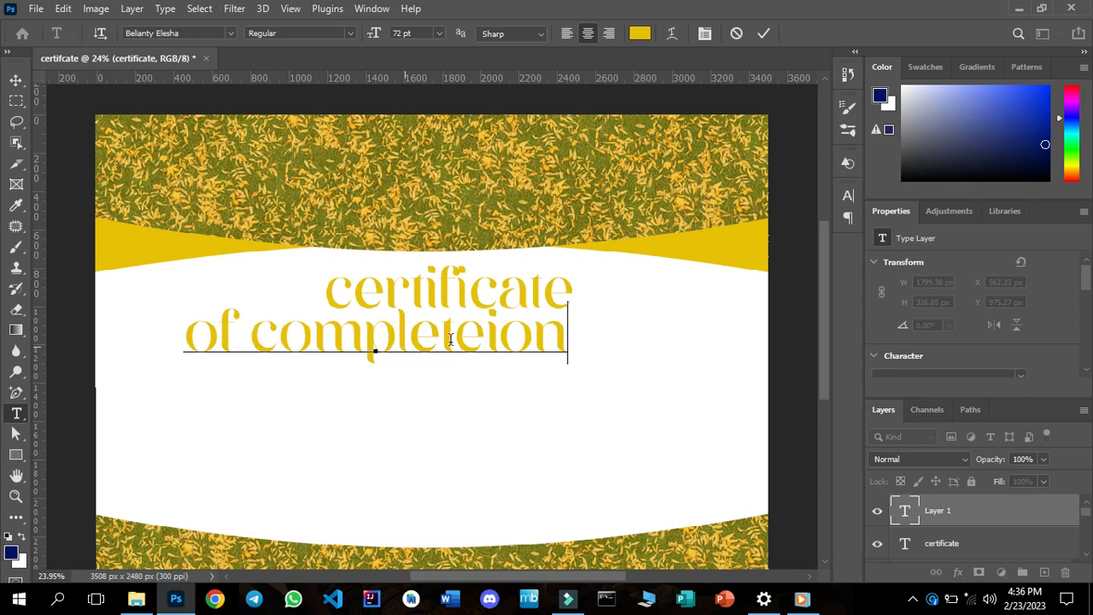
pyautogui.click(486, 340)
pyautogui.press('Left')
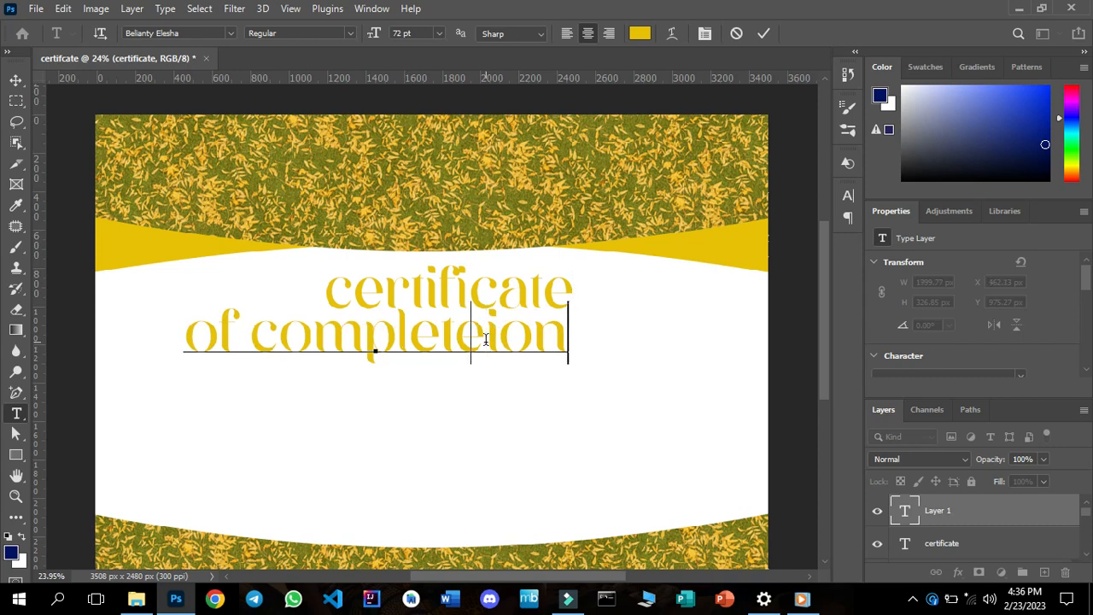
pyautogui.press('BackSpace')
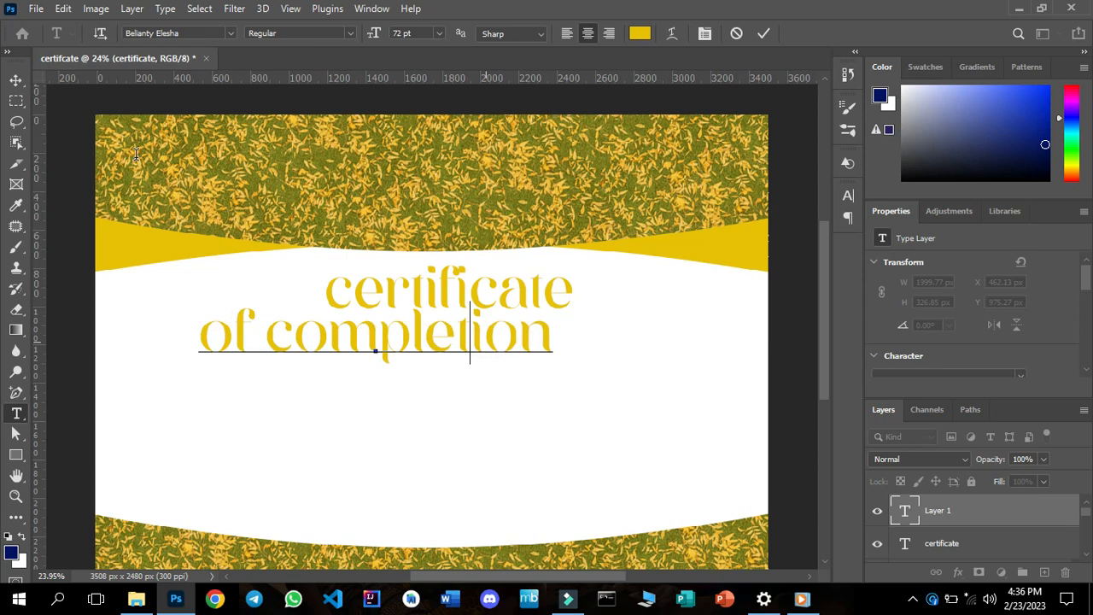
pyautogui.click(15, 80)
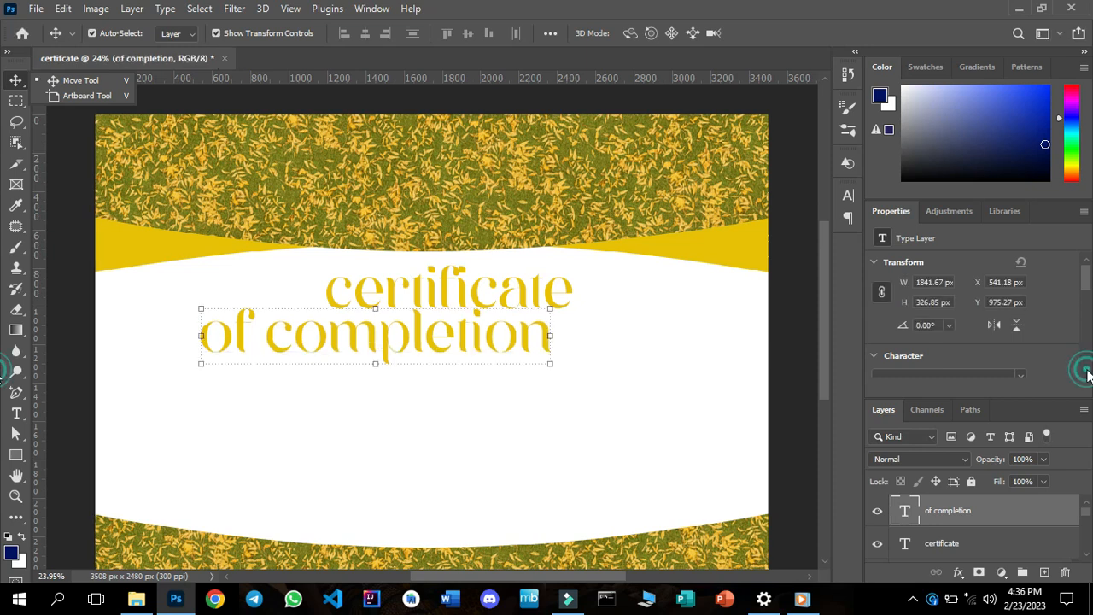
pyautogui.click(1087, 371)
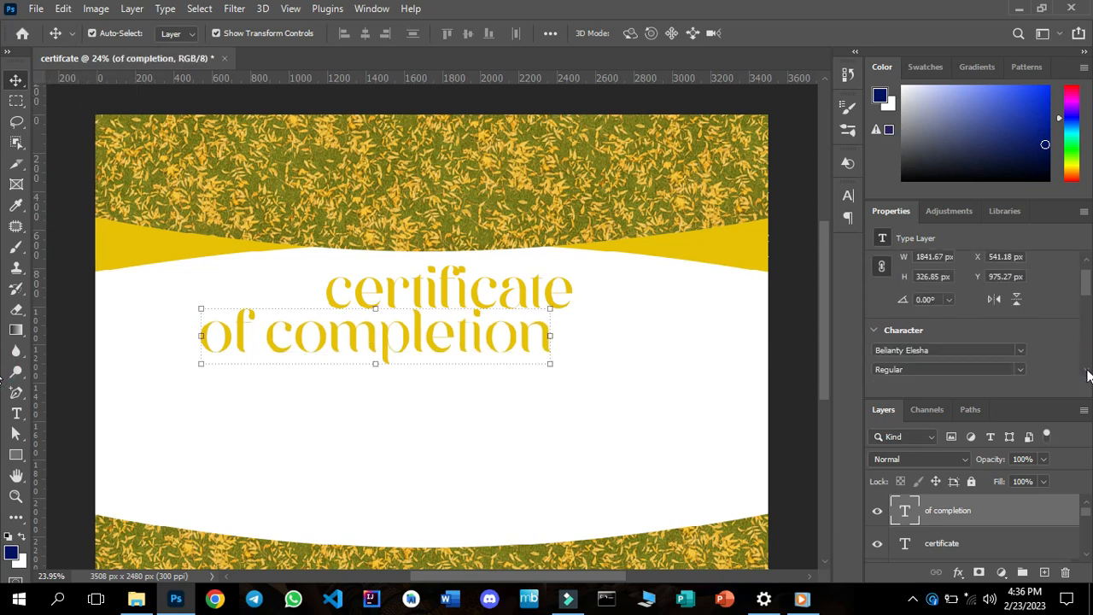
# Set the font of the "of completion" text to Arial Regular.
pyautogui.click(969, 349)
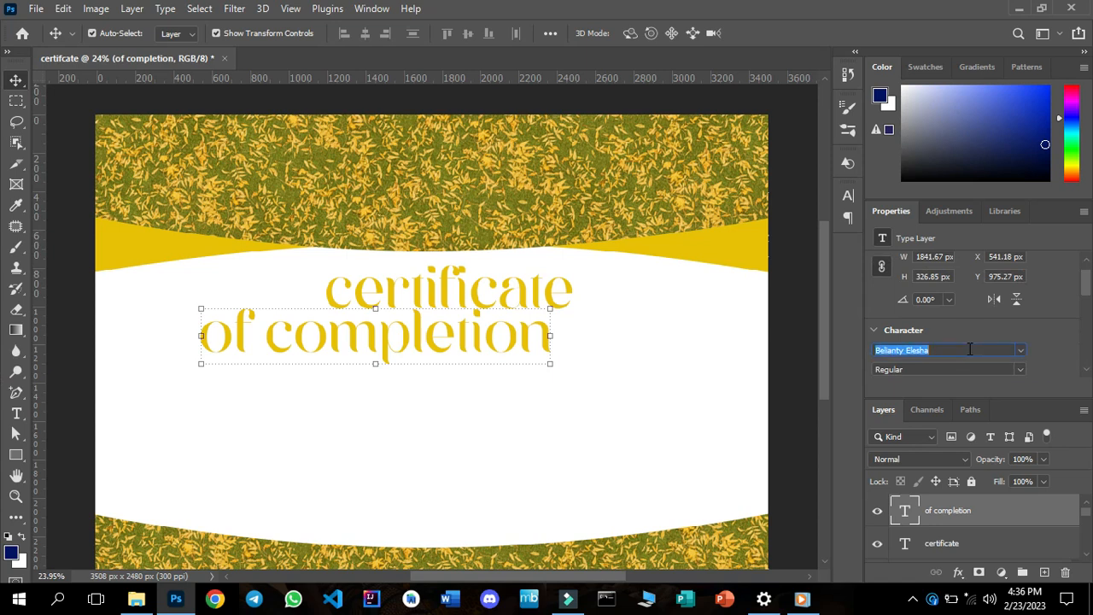
pyautogui.write('ariable Concept')
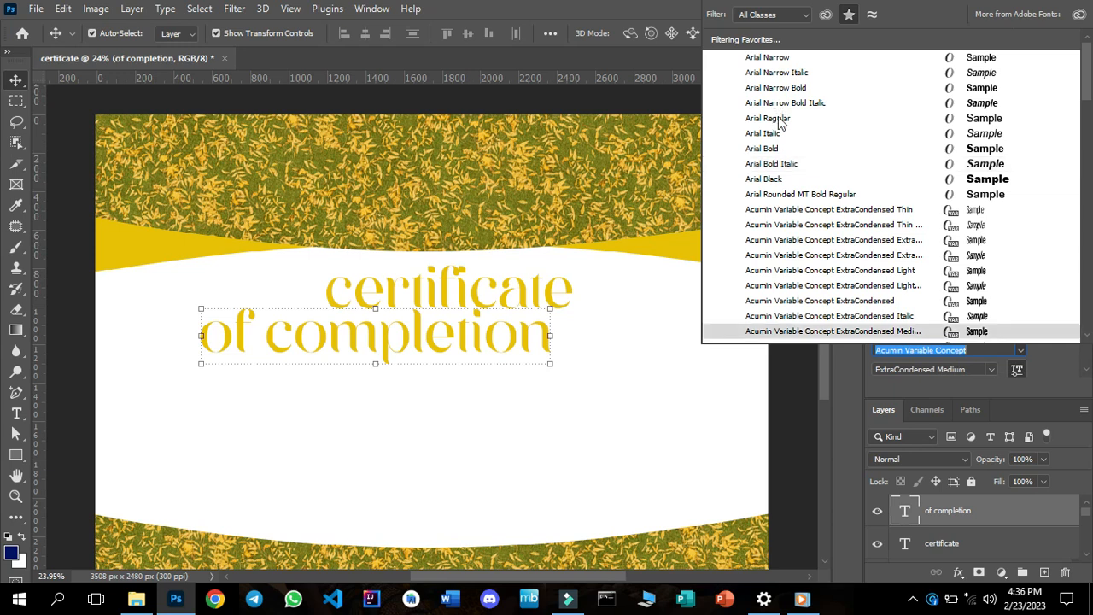
pyautogui.click(779, 121)
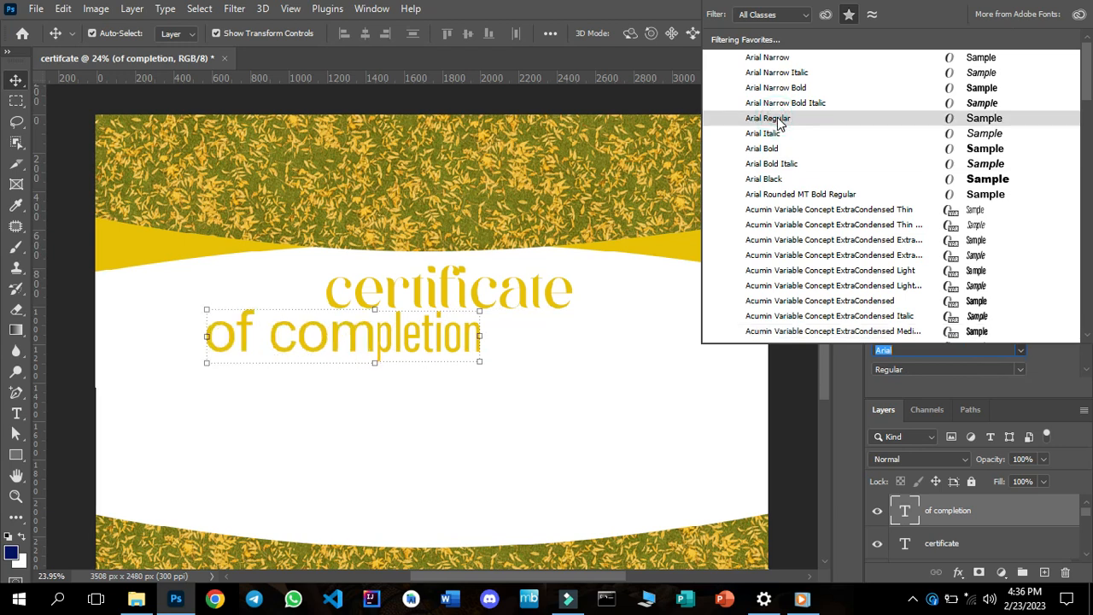
pyautogui.click(777, 117)
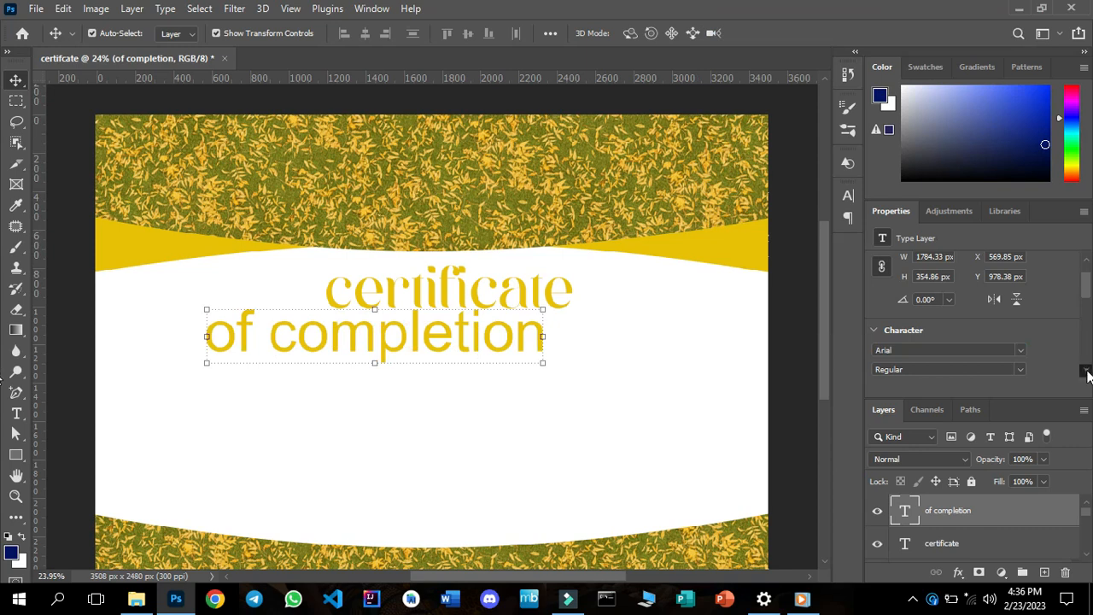
# Reduce the "of completion" text to 30 pt and move it centred just below the certificate title.
pyautogui.scroll(-1, 1086, 374)
pyautogui.scroll(-2, 1086, 374)
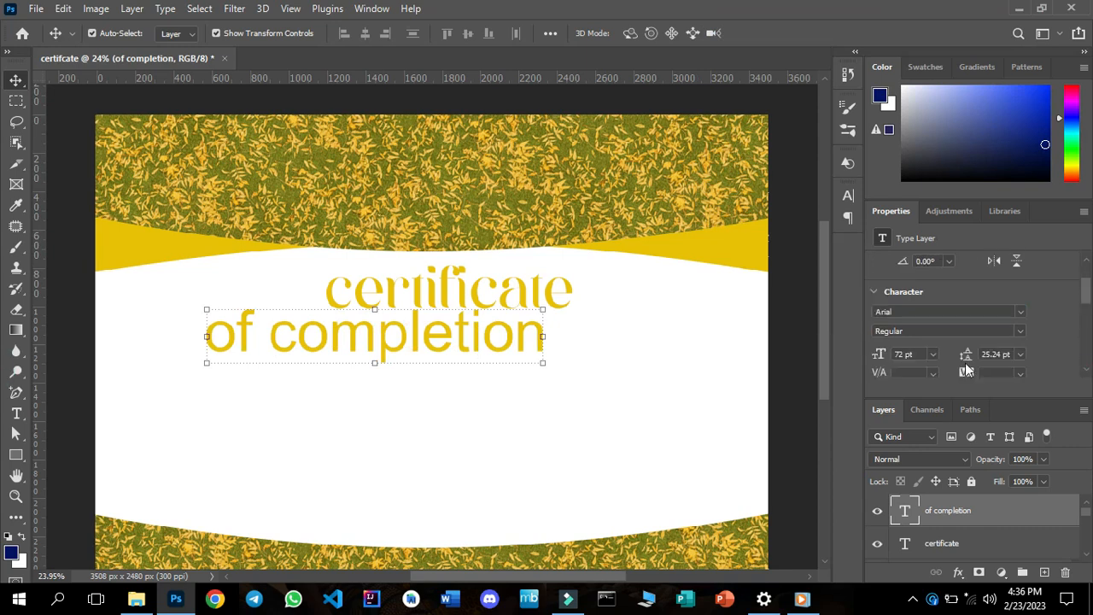
pyautogui.click(934, 353)
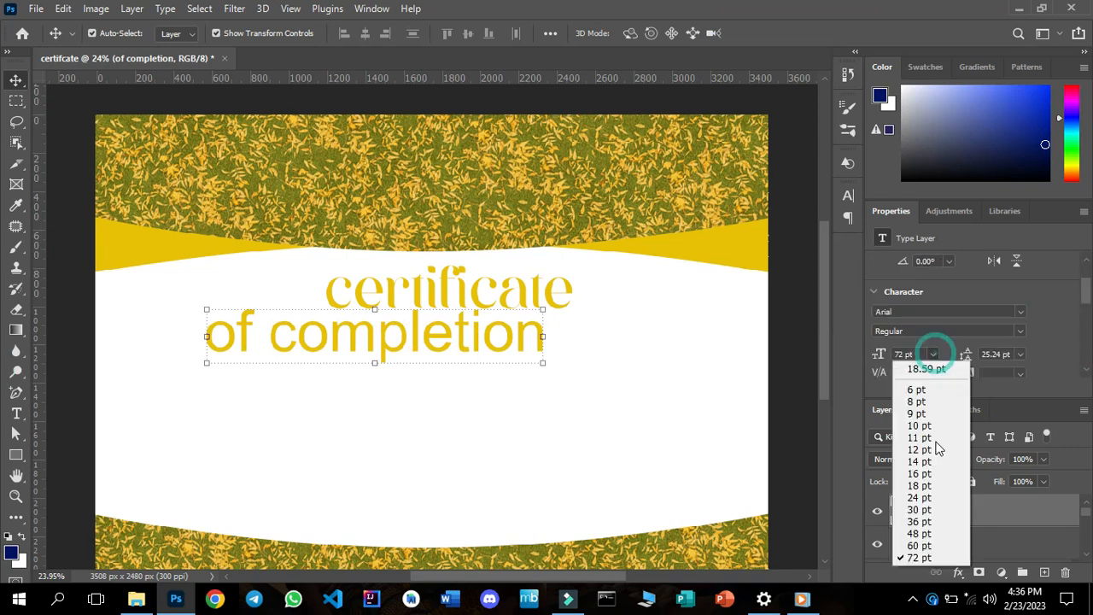
pyautogui.click(921, 509)
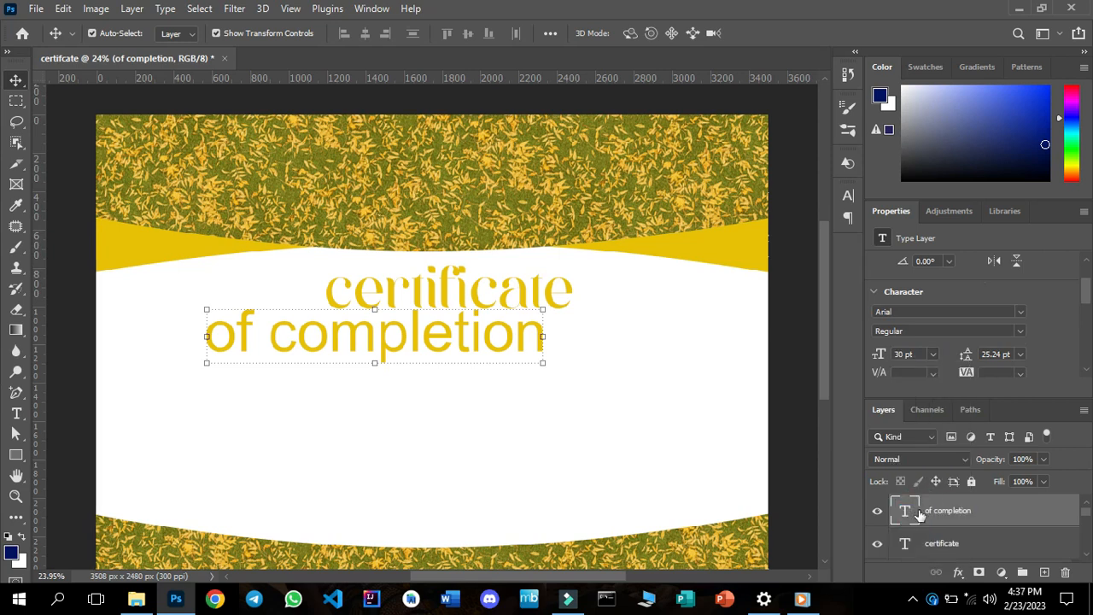
pyautogui.moveTo(458, 338); pyautogui.dragTo(477, 323)
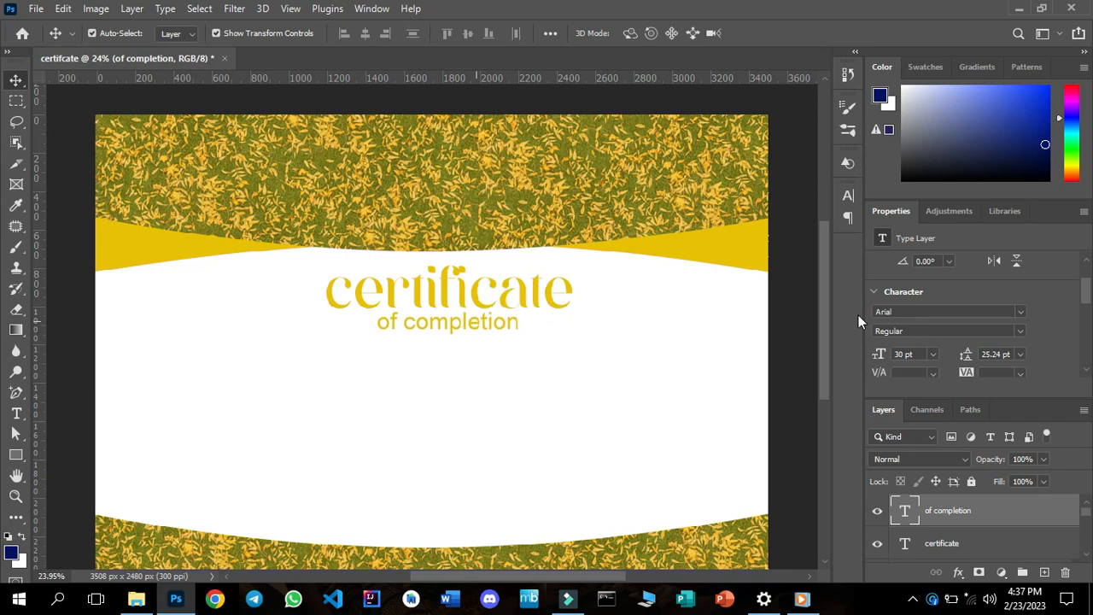
# Scale the certificate title up proportionally to about 135% and position it just under the header curve.
pyautogui.click(553, 303)
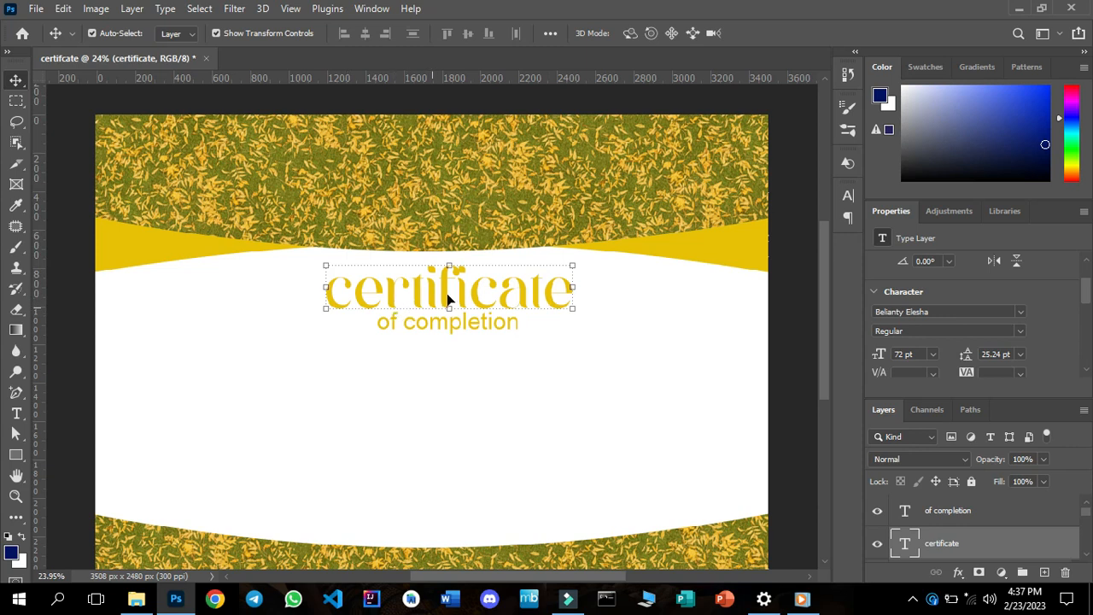
pyautogui.click(572, 309)
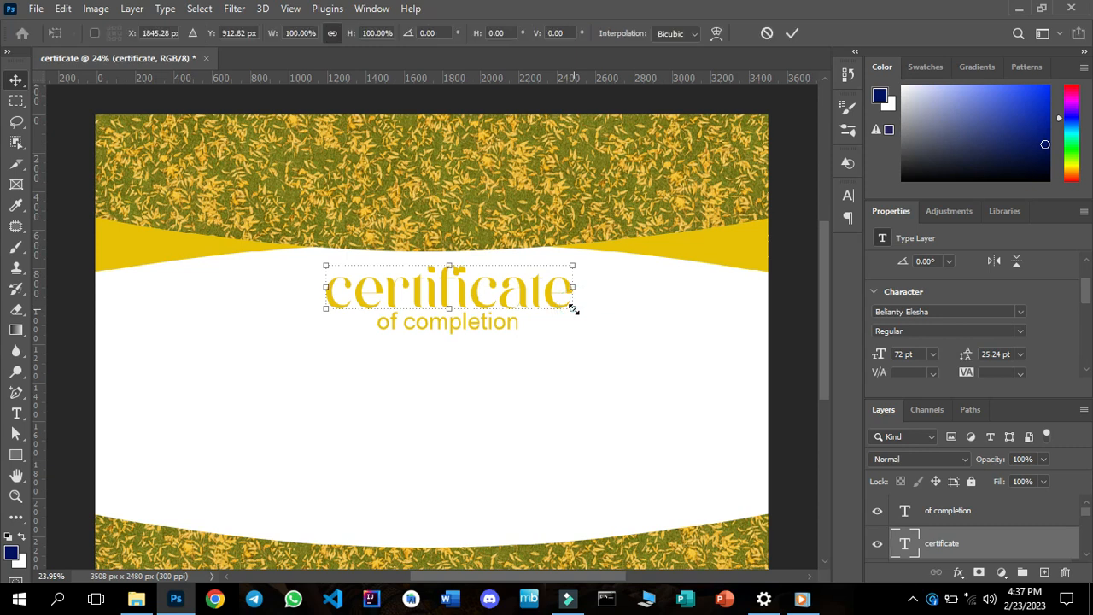
pyautogui.moveTo(583, 317); pyautogui.dragTo(584, 325)
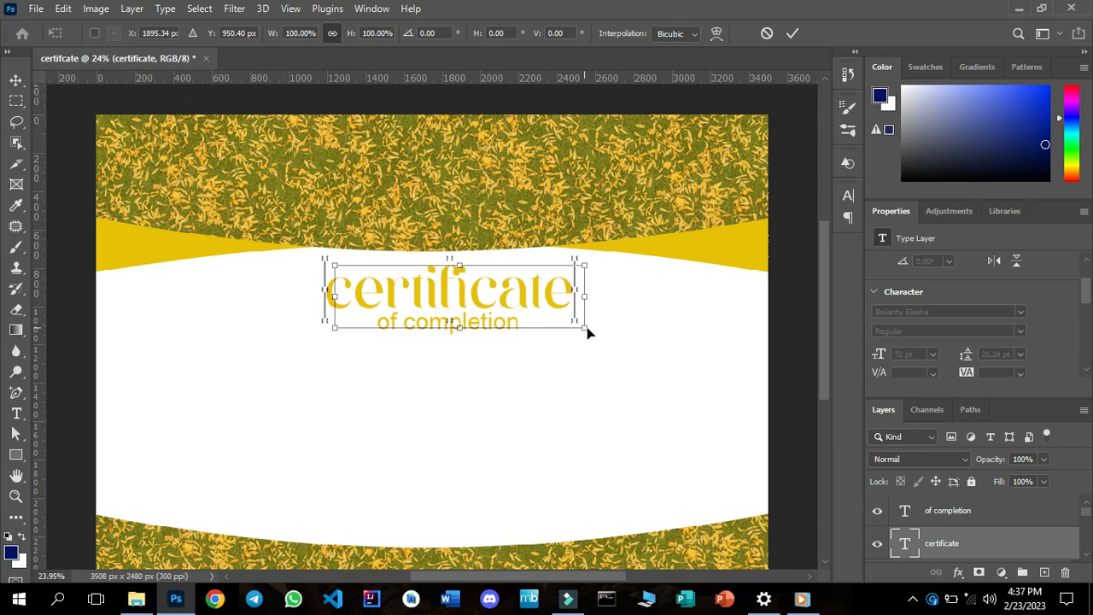
pyautogui.click(585, 328)
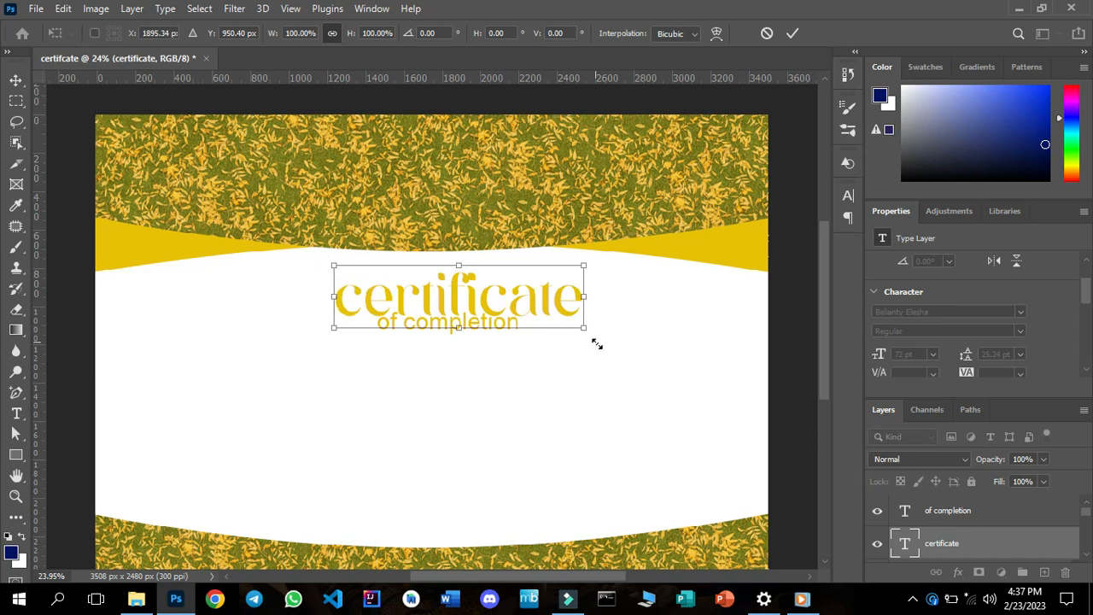
pyautogui.moveTo(596, 343); pyautogui.dragTo(608, 353)
pyautogui.moveTo(609, 354); pyautogui.dragTo(622, 364)
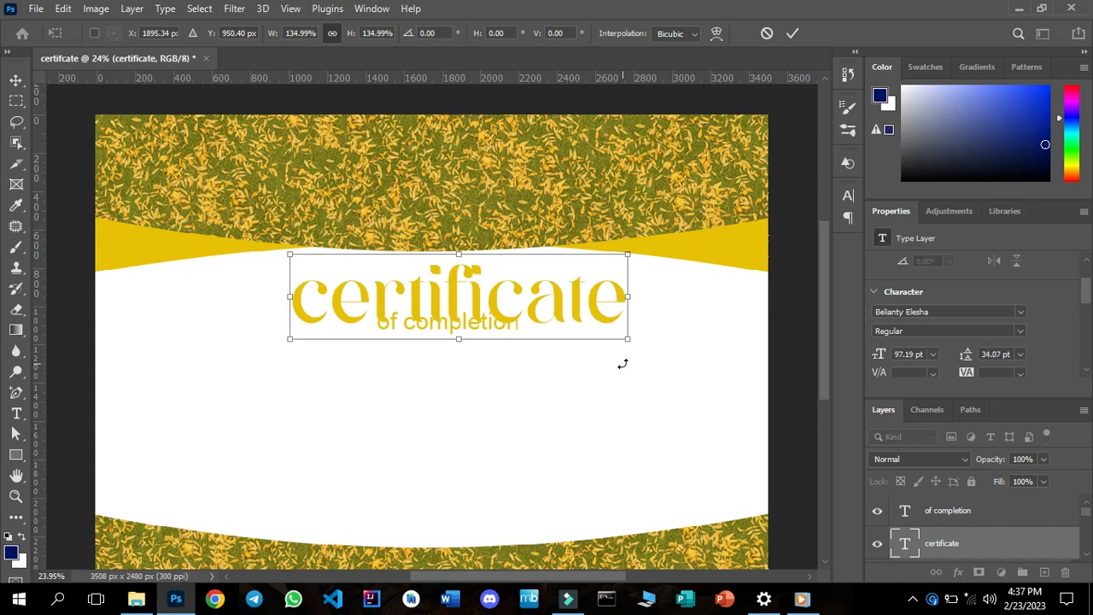
pyautogui.click(793, 33)
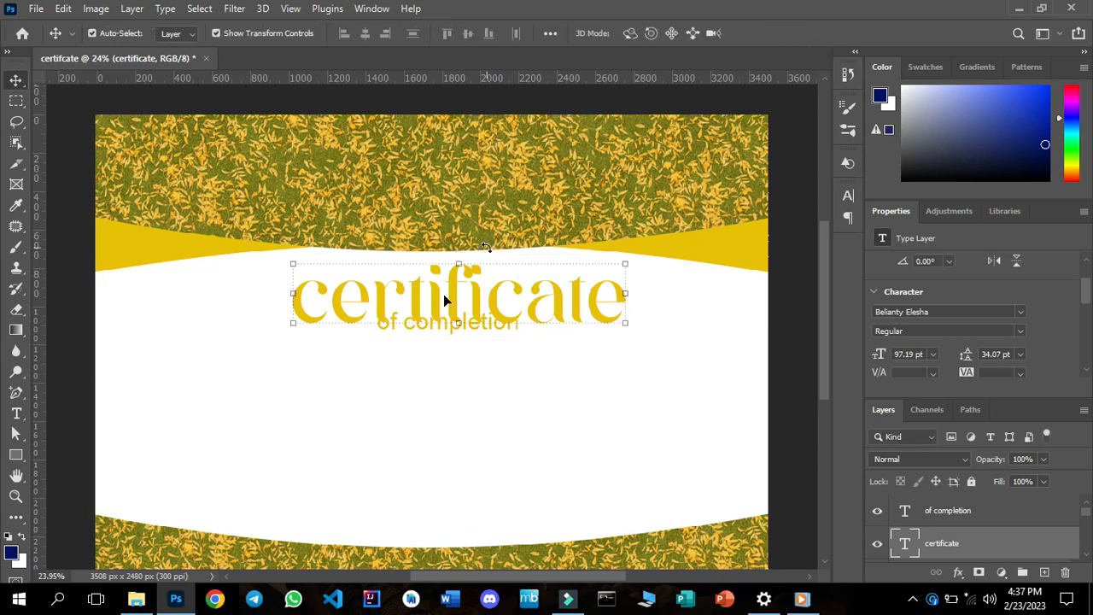
pyautogui.moveTo(453, 303); pyautogui.dragTo(451, 298)
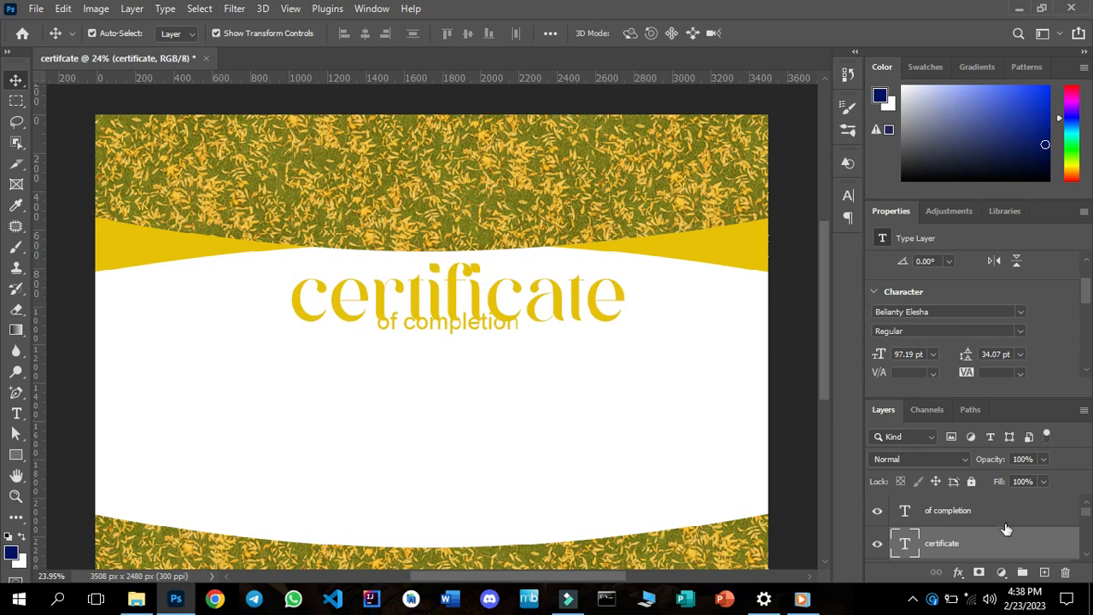
# Set the "of completion" text to 48 pt and move it down about 71 px, clear of the certificate title.
pyautogui.click(967, 516)
pyautogui.click(968, 517)
pyautogui.click(464, 334)
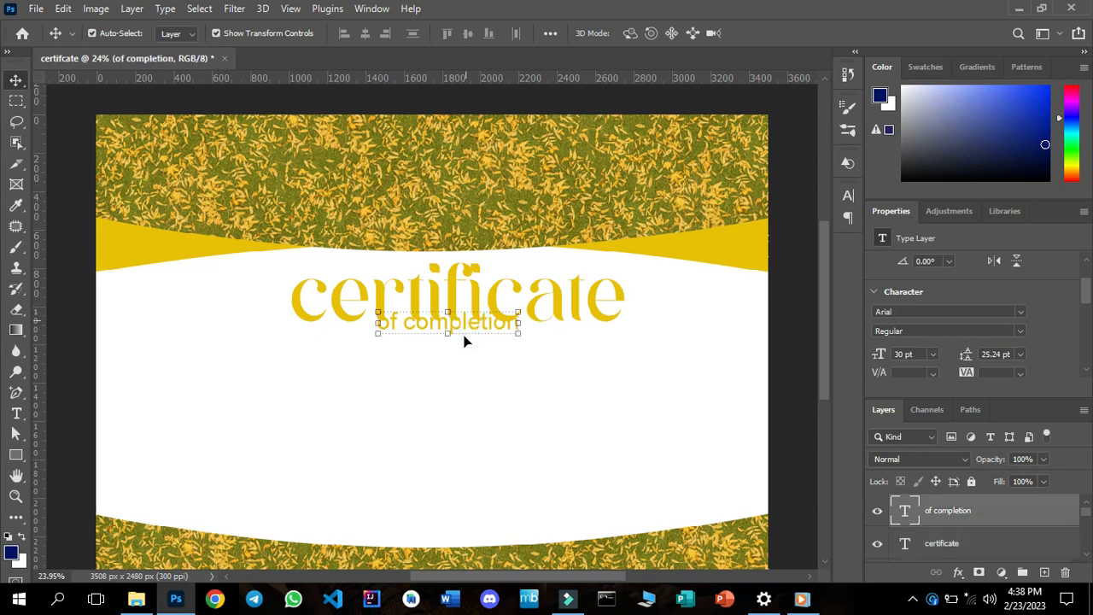
pyautogui.doubleClick(464, 337)
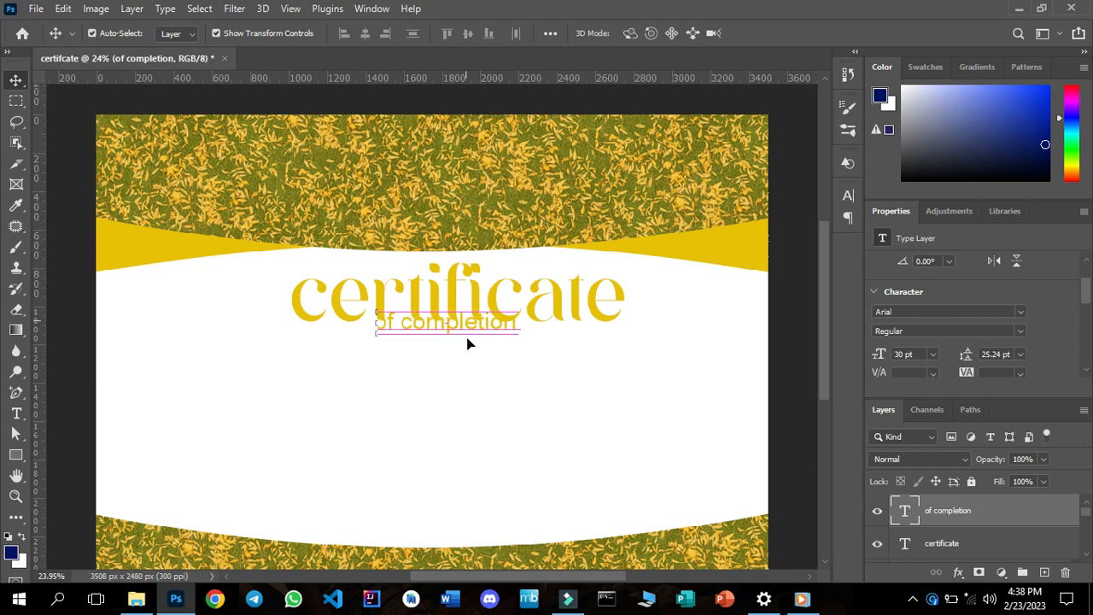
pyautogui.moveTo(467, 339); pyautogui.dragTo(478, 331)
pyautogui.click(933, 353)
pyautogui.click(918, 533)
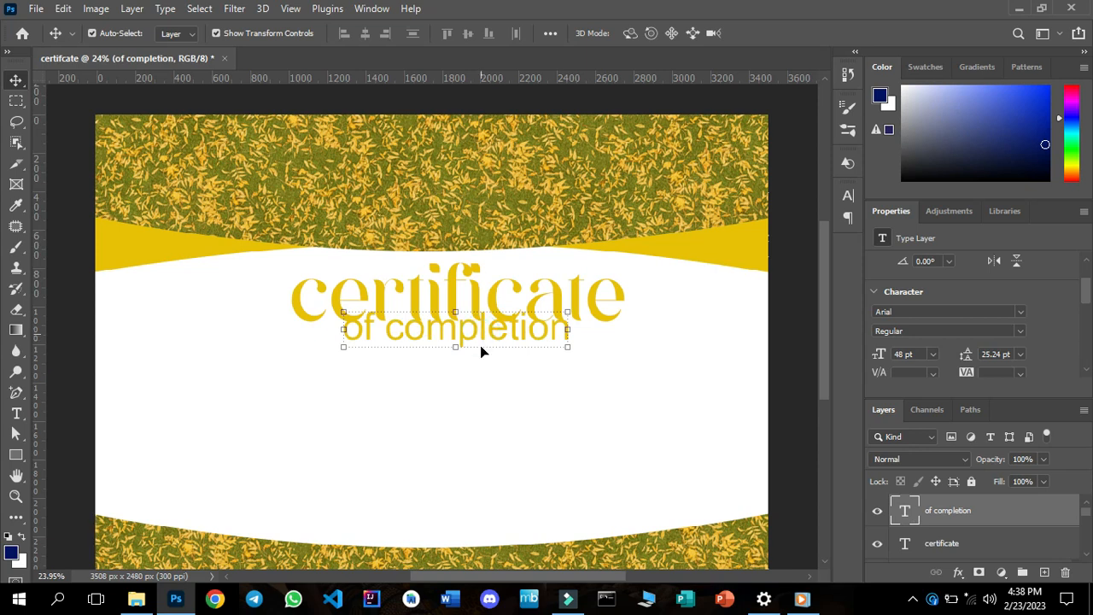
pyautogui.moveTo(480, 333); pyautogui.dragTo(480, 346)
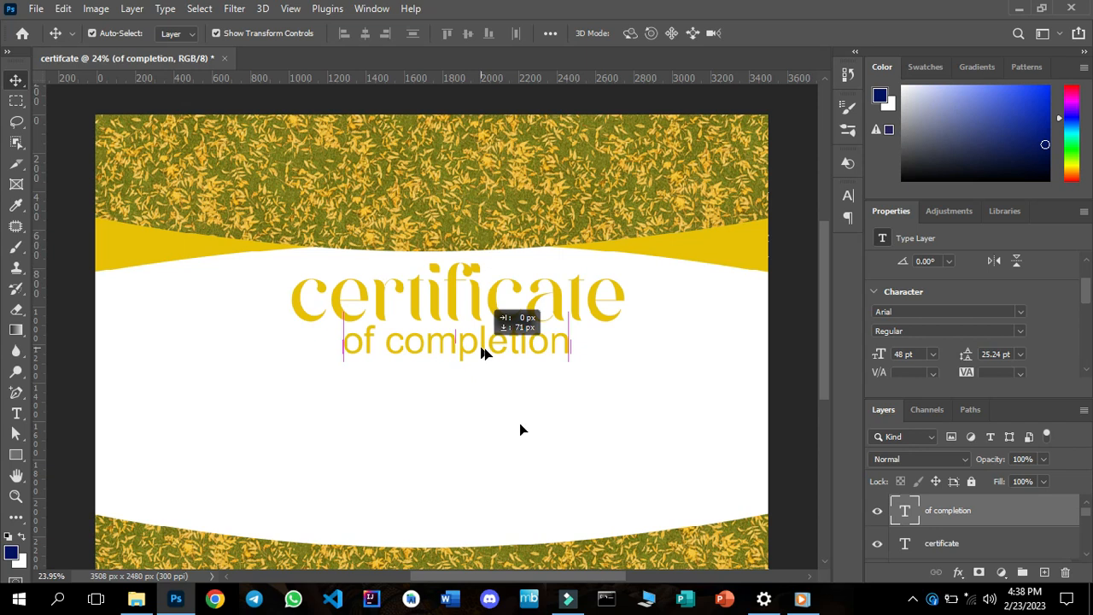
pyautogui.click(521, 427)
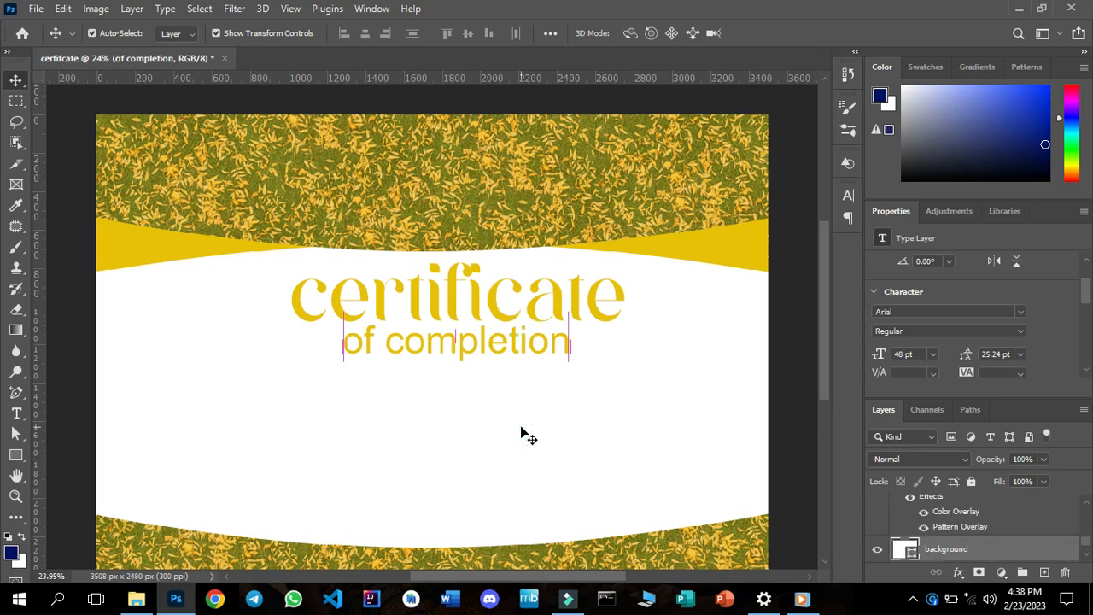
# Set the "of completion" text to 36 pt and move it up slightly, closer to the certificate title.
pyautogui.click(489, 347)
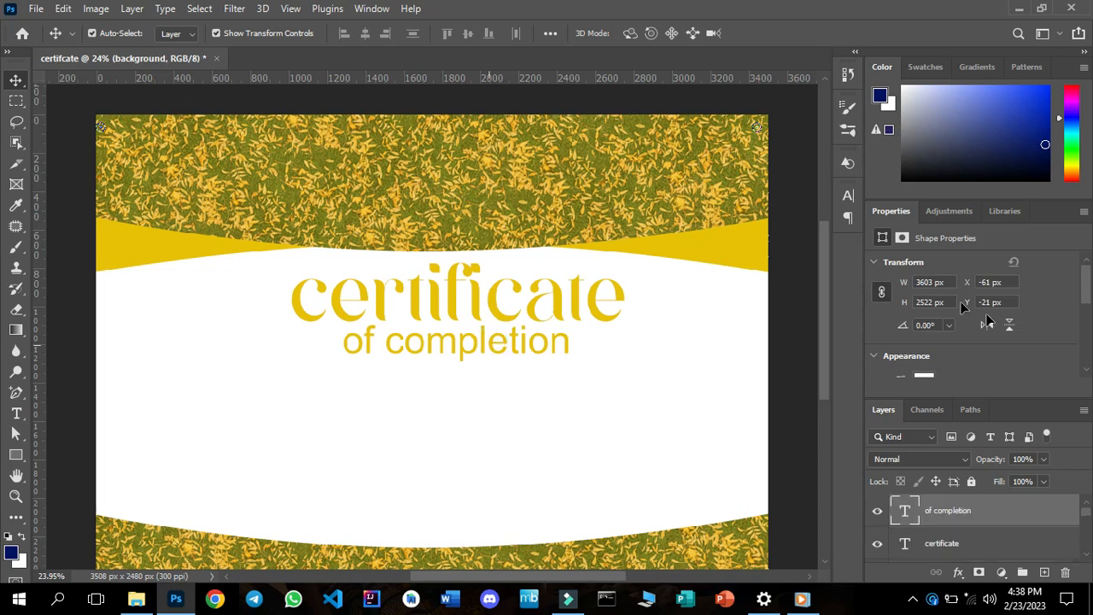
pyautogui.click(1089, 376)
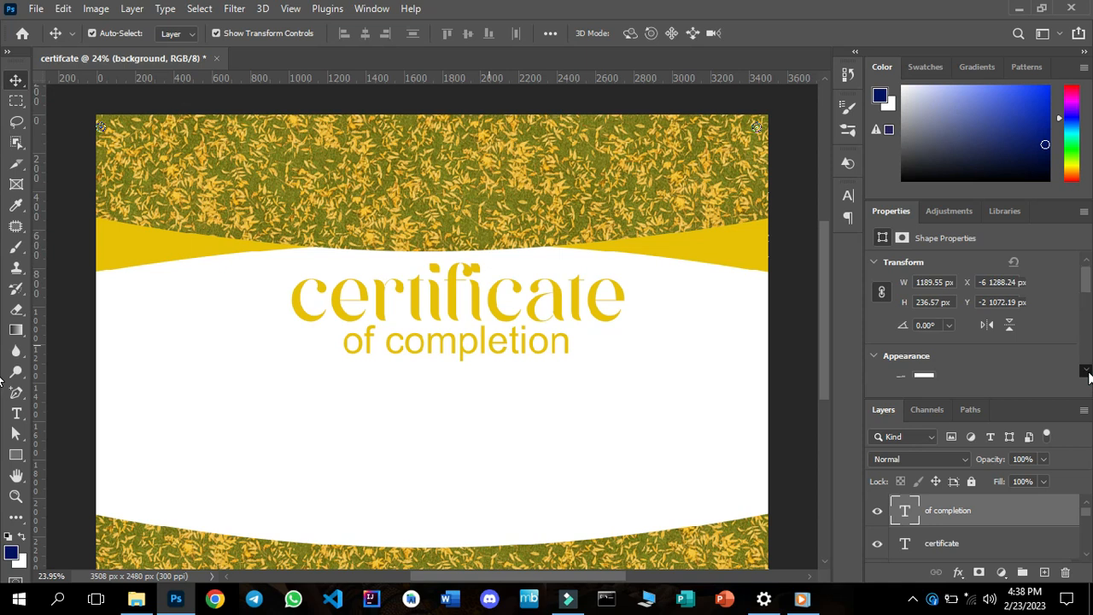
pyautogui.click(1089, 375)
pyautogui.click(1089, 376)
pyautogui.click(1088, 376)
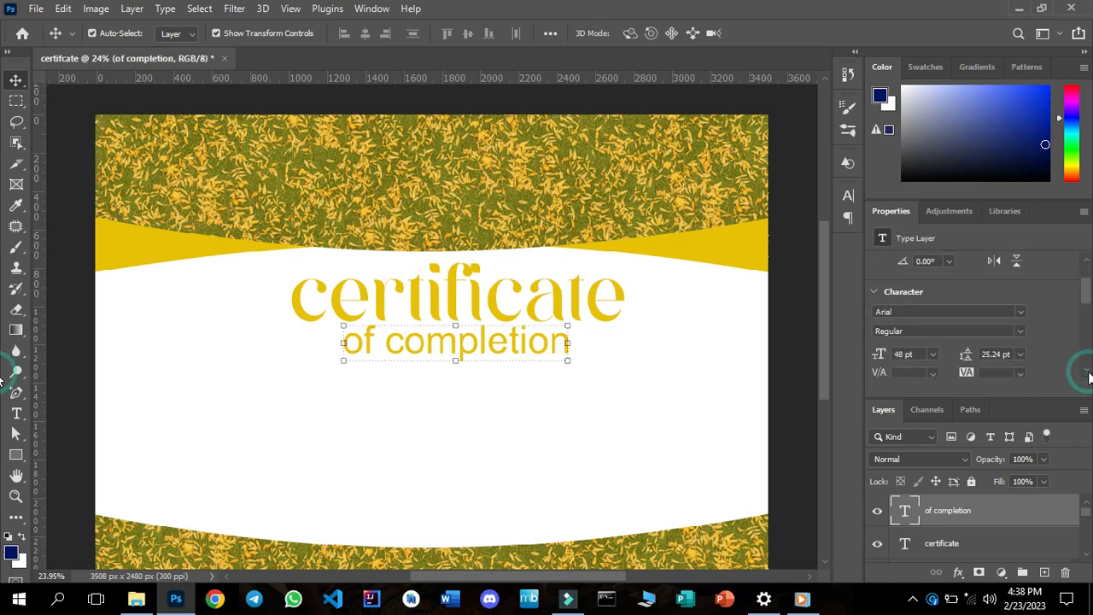
pyautogui.click(933, 353)
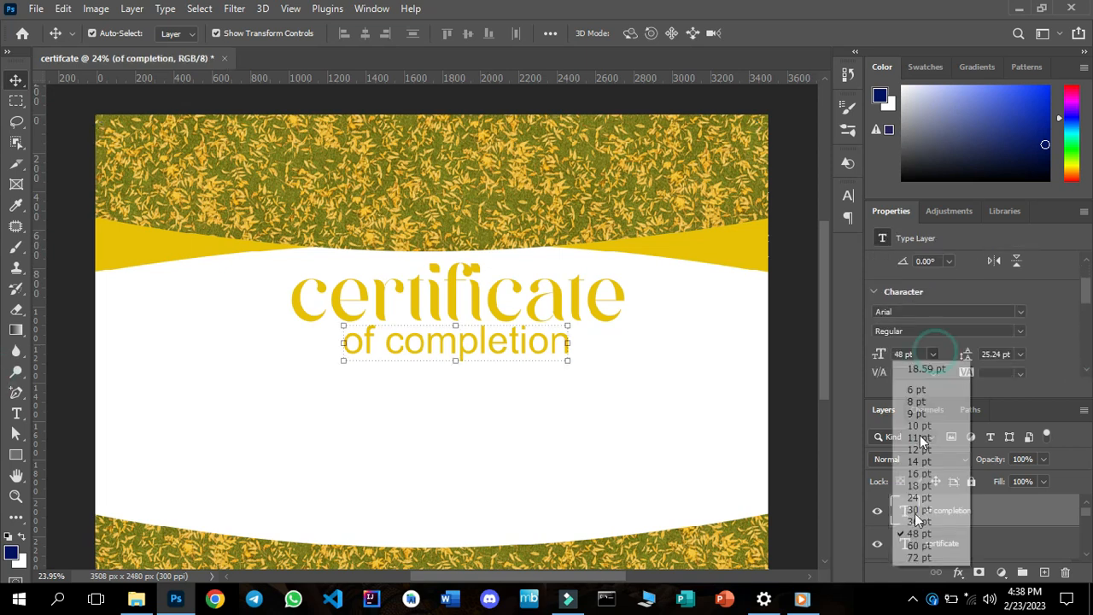
pyautogui.click(916, 521)
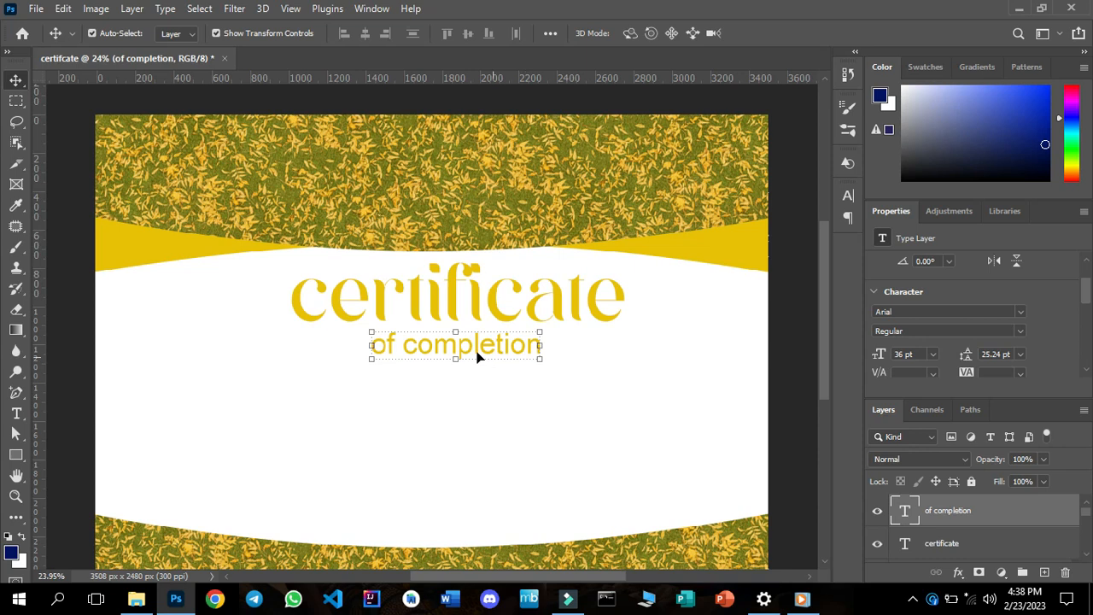
pyautogui.moveTo(479, 352); pyautogui.dragTo(478, 346)
pyautogui.click(547, 444)
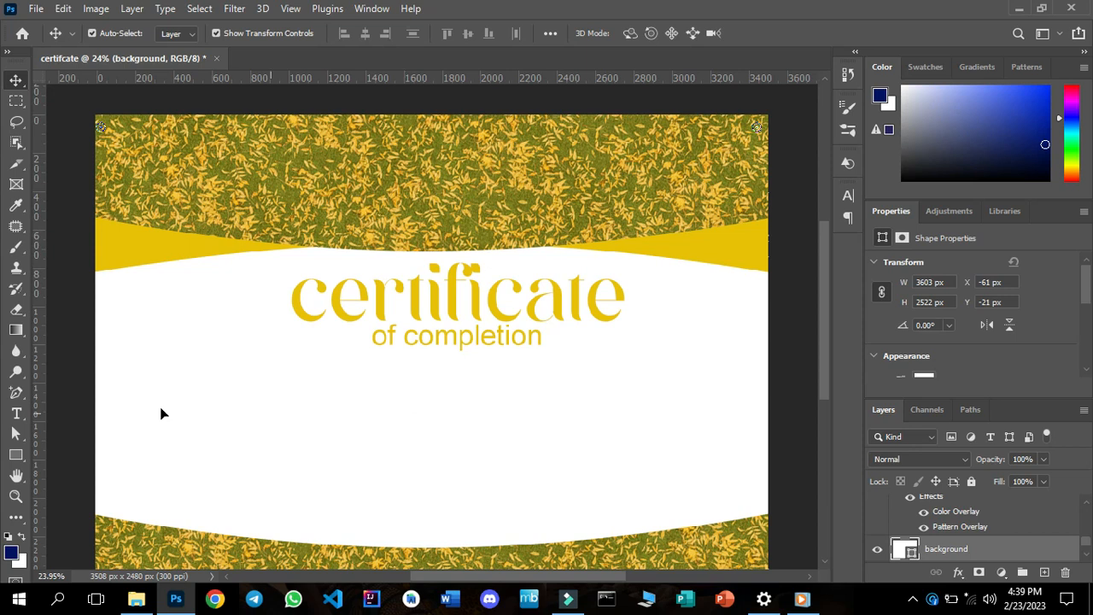
# Draw a rectangle about 2543 x 256 px below the "of completion" text and fill it with the recently used golden yellow.
pyautogui.click(17, 454)
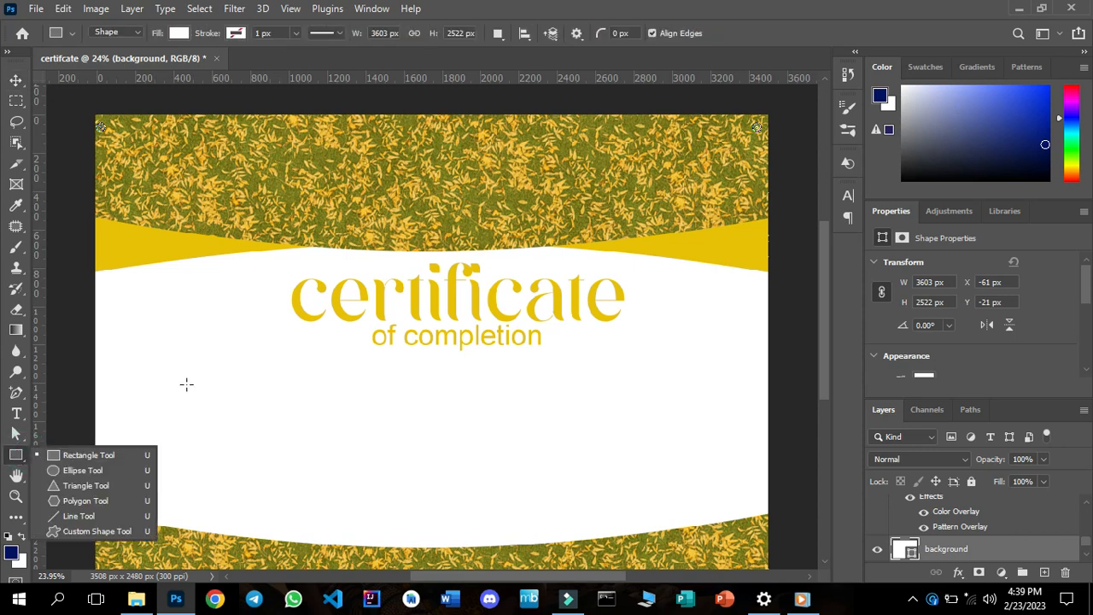
pyautogui.moveTo(185, 379); pyautogui.dragTo(672, 427)
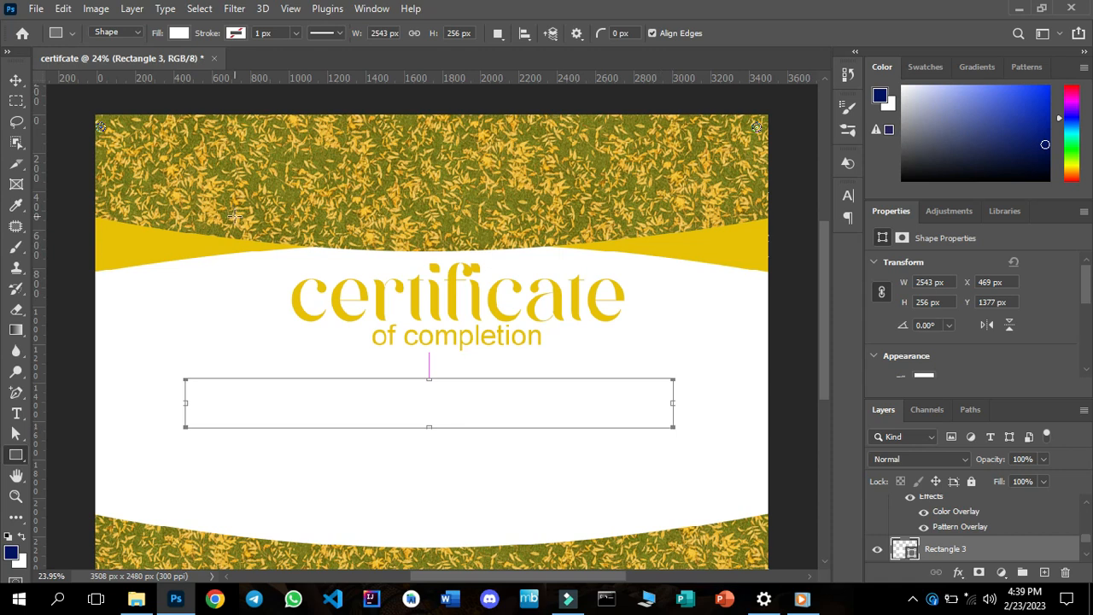
pyautogui.click(179, 34)
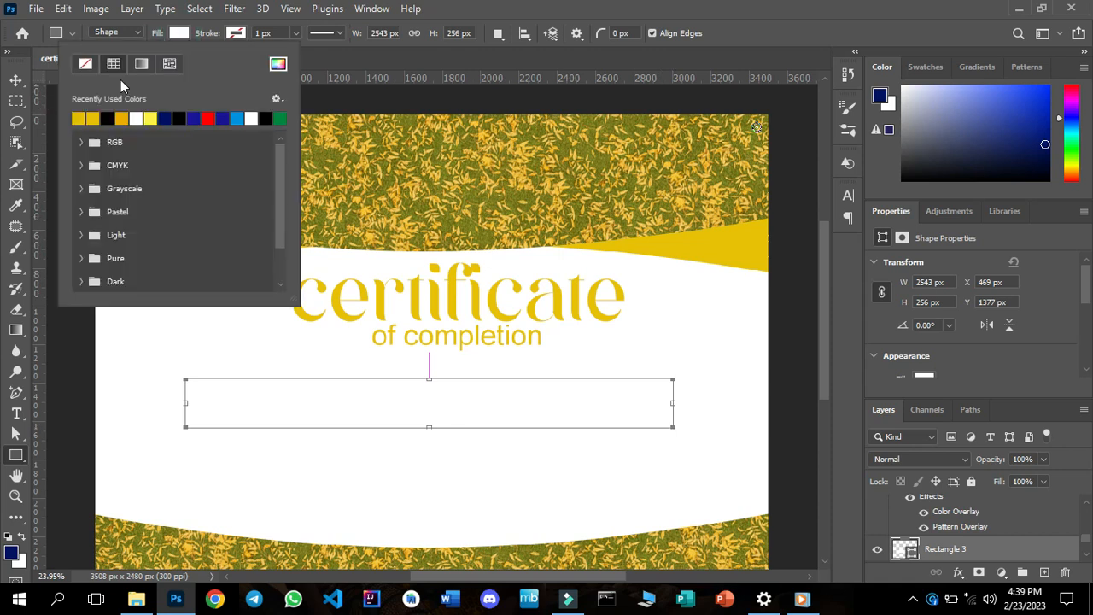
pyautogui.click(78, 117)
# Select both the "certificate" and "of completion" text layers and move them together about 67 px left and 12 px up.
pyautogui.click(16, 82)
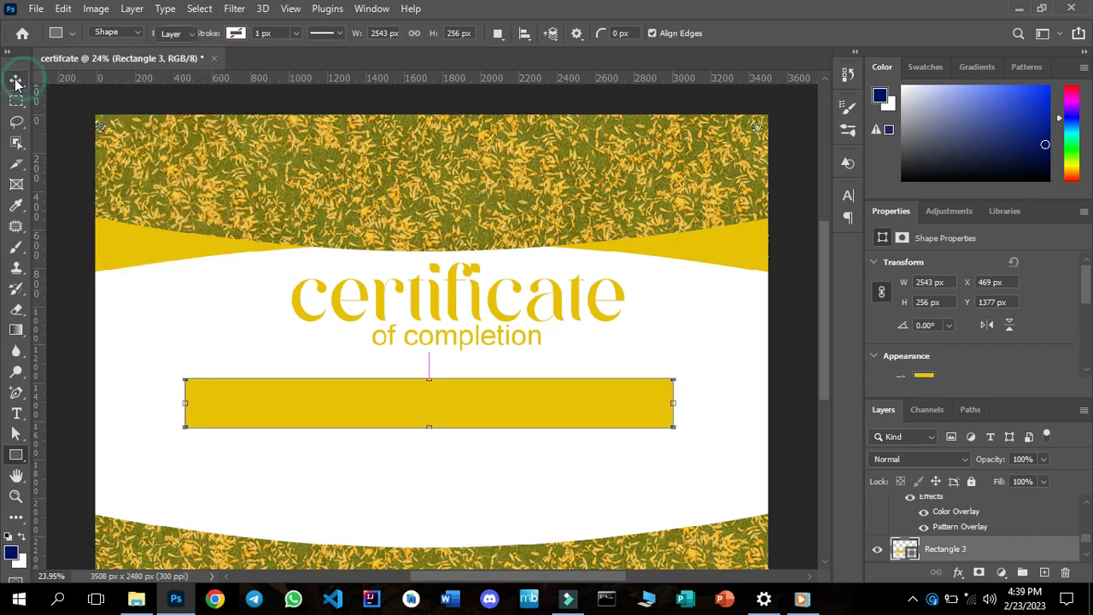
pyautogui.click(15, 82)
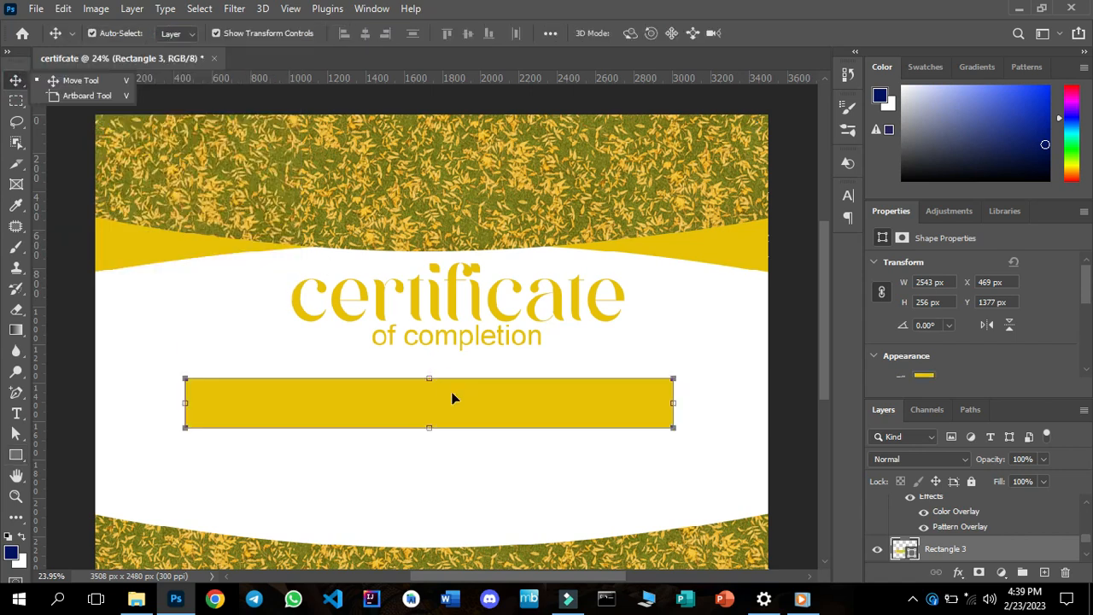
pyautogui.click(417, 306)
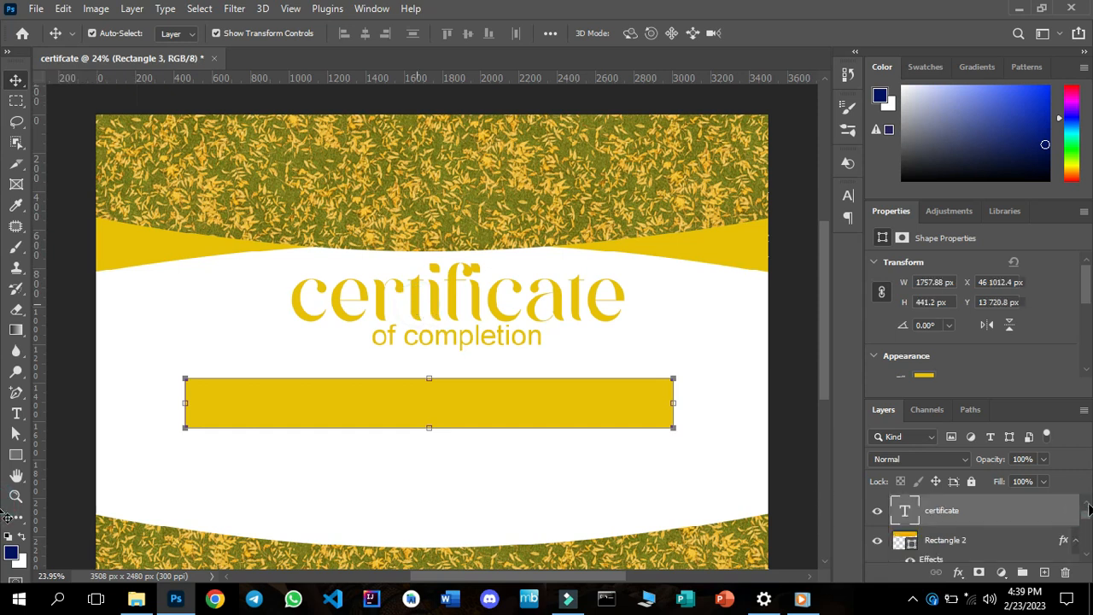
pyautogui.scroll(1, 1088, 509)
pyautogui.click(970, 527)
pyautogui.keyDown('ctrl'); pyautogui.click(962, 514); pyautogui.keyUp('ctrl')
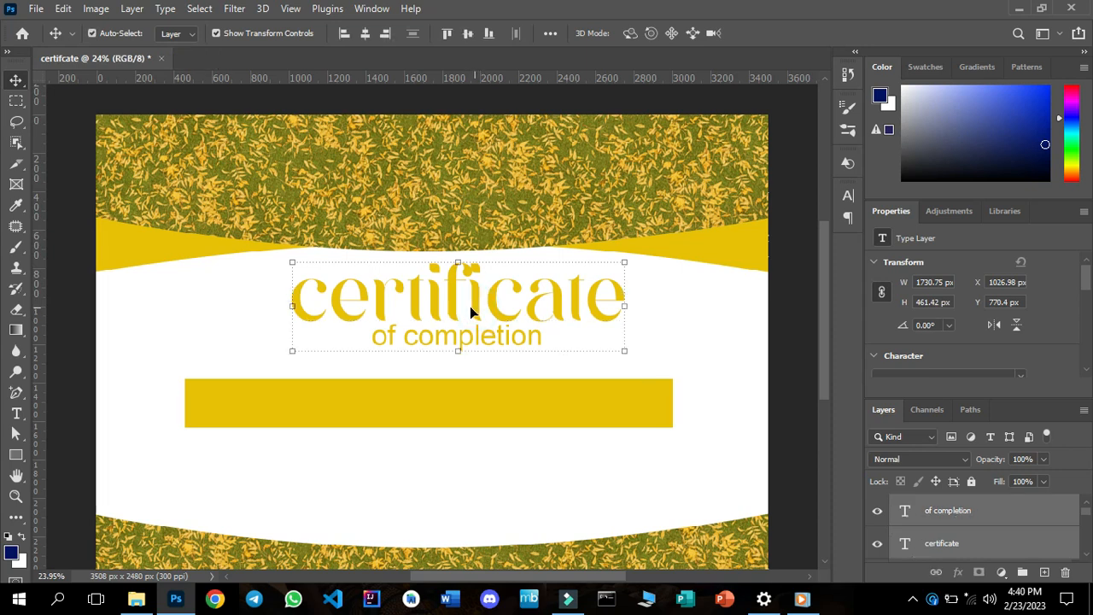
pyautogui.hotkey('shift', 'Left')
pyautogui.hotkey('shift', 'Left')
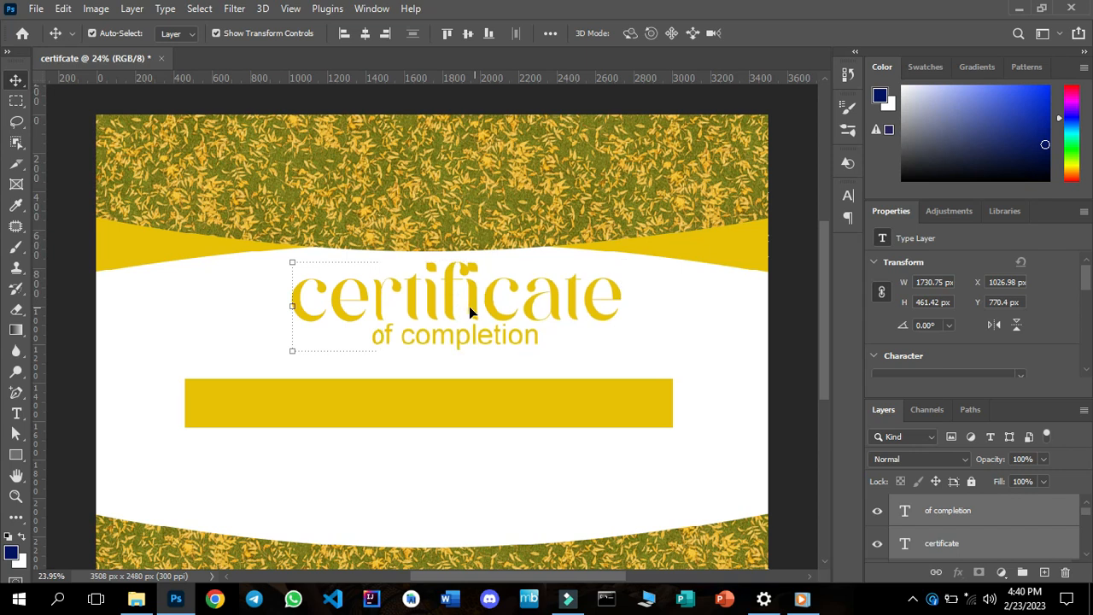
pyautogui.hotkey('shift', 'Left')
pyautogui.hotkey('shift', 'Left')
pyautogui.hotkey('shift', 'Left')
pyautogui.hotkey('shift', 'Left')
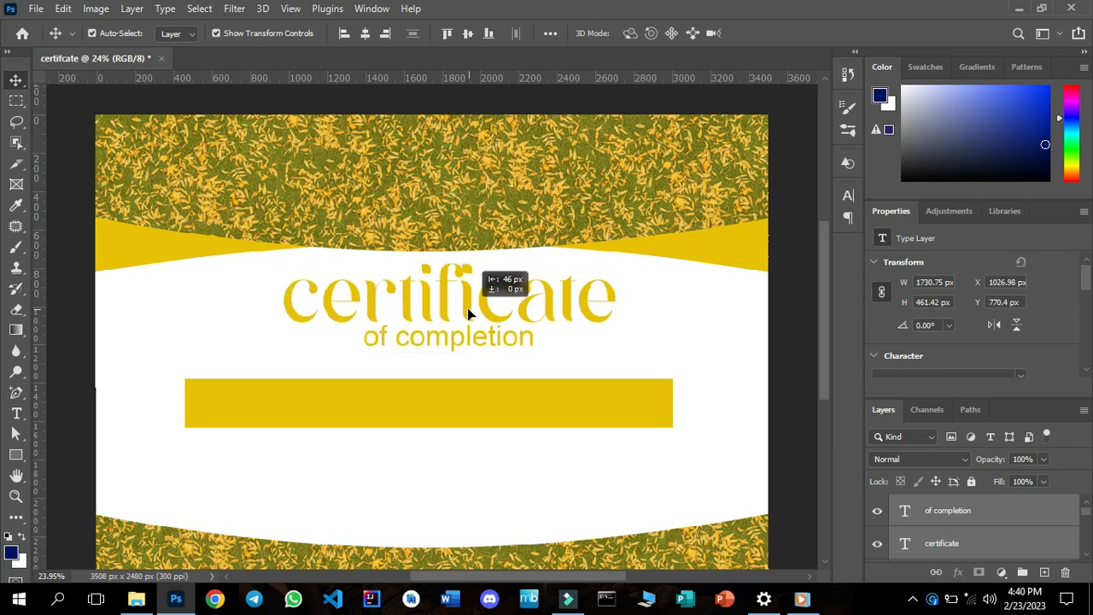
pyautogui.moveTo(467, 311); pyautogui.dragTo(466, 309)
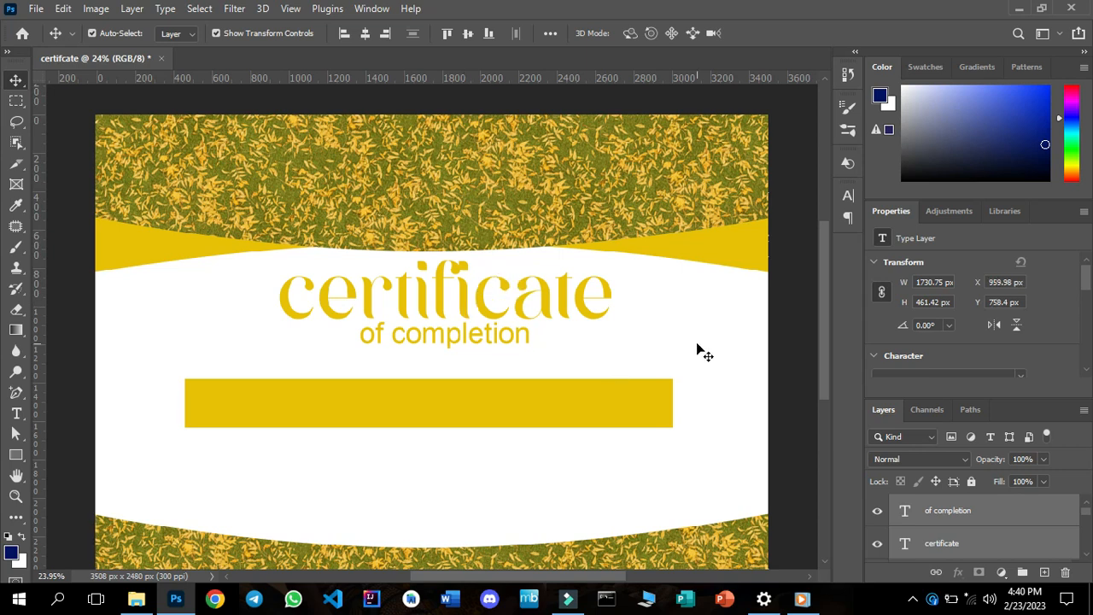
# Select the golden bar below the "of completion" text and bring its corner radius properties into view.
pyautogui.click(595, 477)
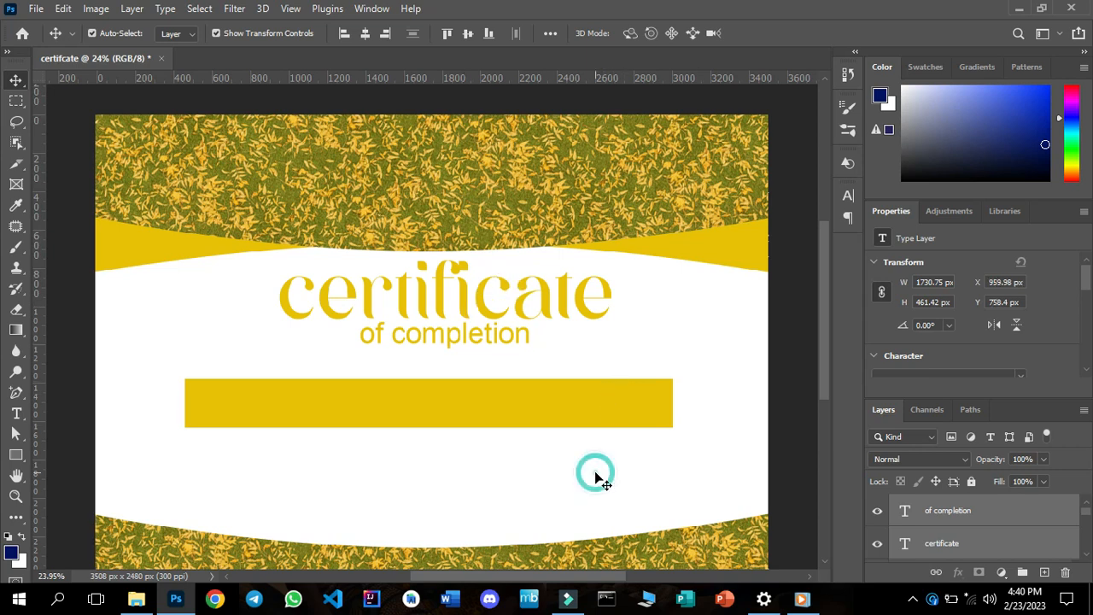
pyautogui.click(497, 404)
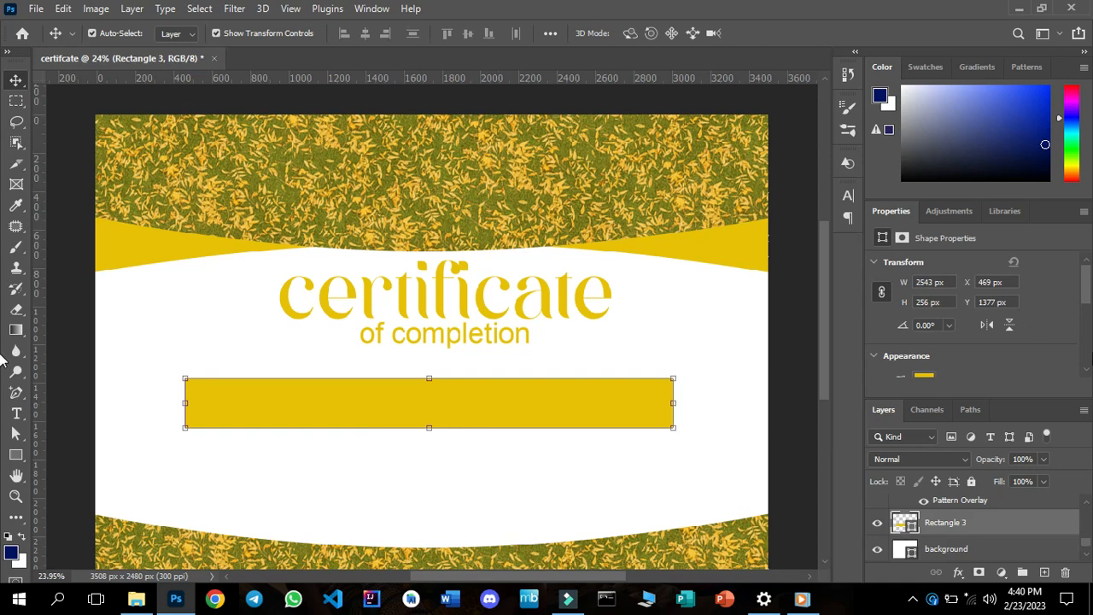
pyautogui.scroll(-2, 1086, 374)
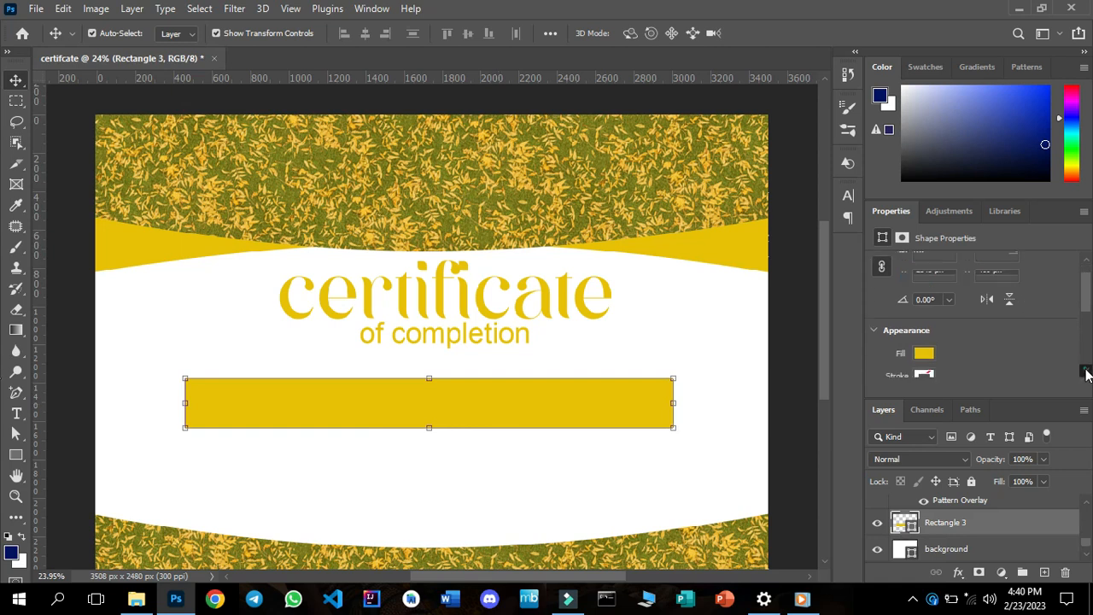
pyautogui.scroll(-3, 1086, 374)
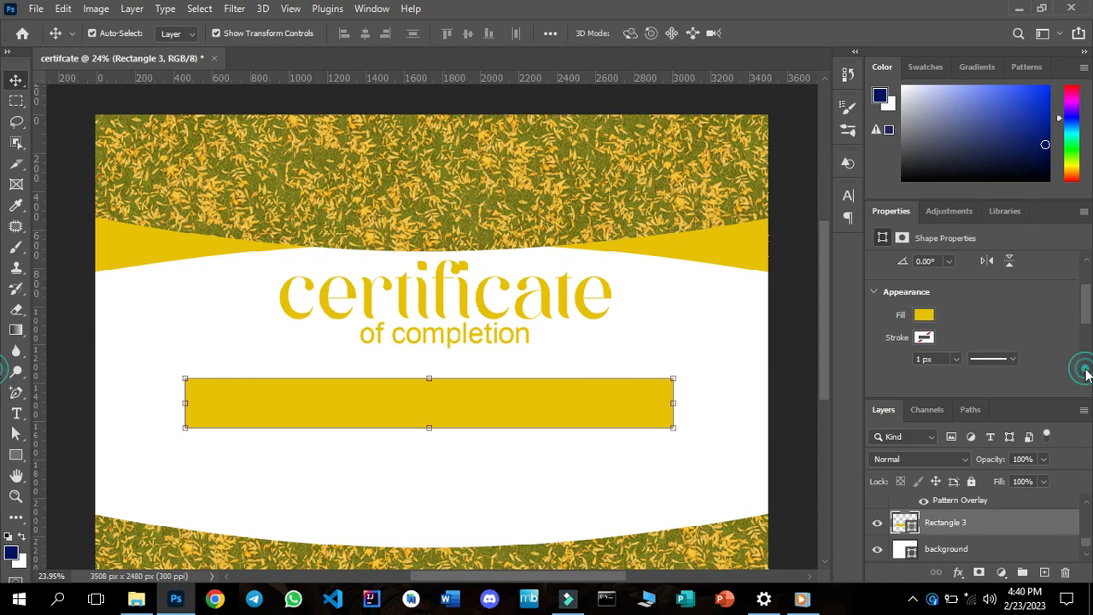
pyautogui.click(1086, 374)
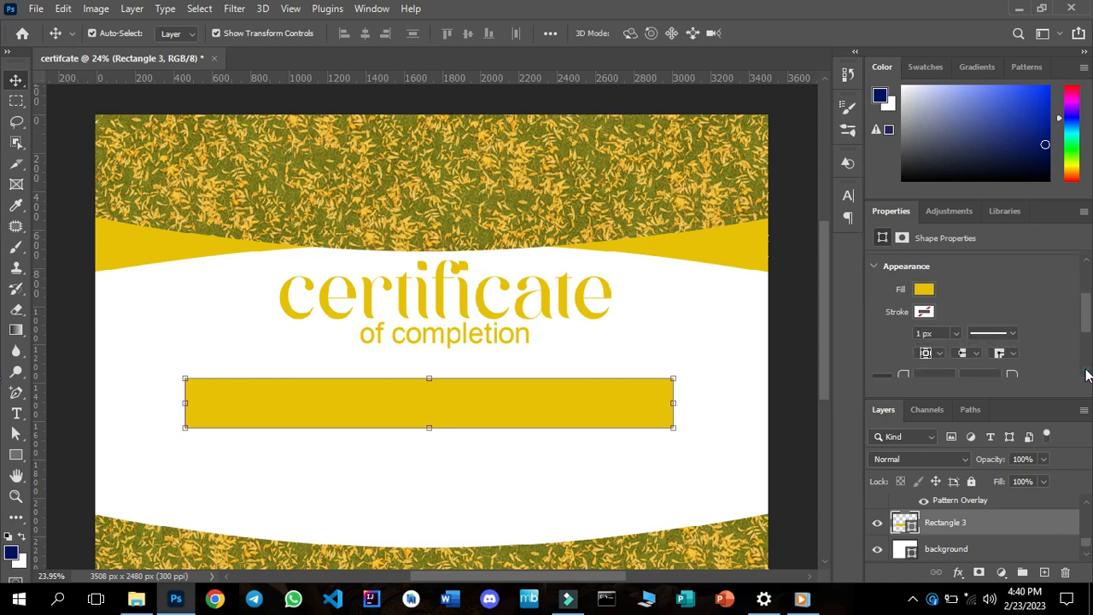
pyautogui.click(1086, 374)
pyautogui.click(1086, 374)
pyautogui.click(1086, 374)
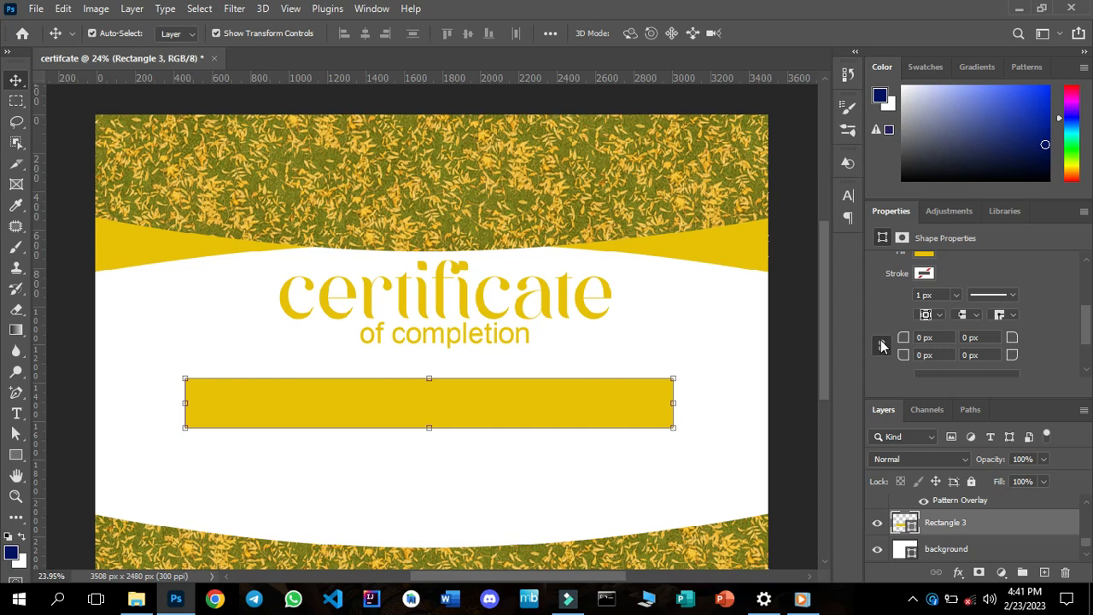
# Unlink the golden bar's corner radii and set its bottom-left and top-right corners to 150 px.
pyautogui.click(882, 345)
pyautogui.click(919, 355)
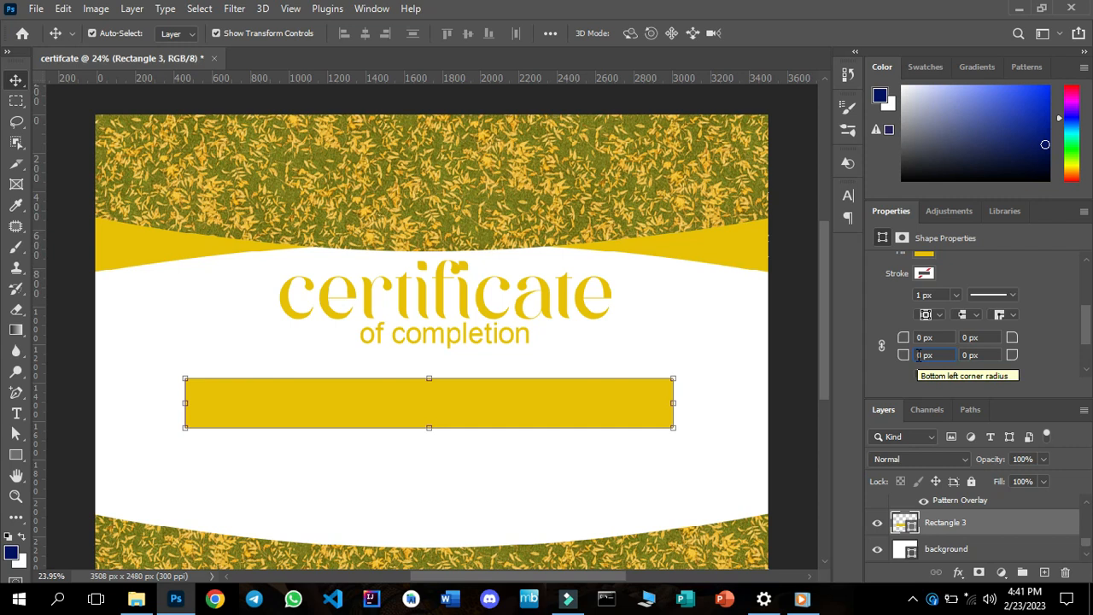
pyautogui.write('1')
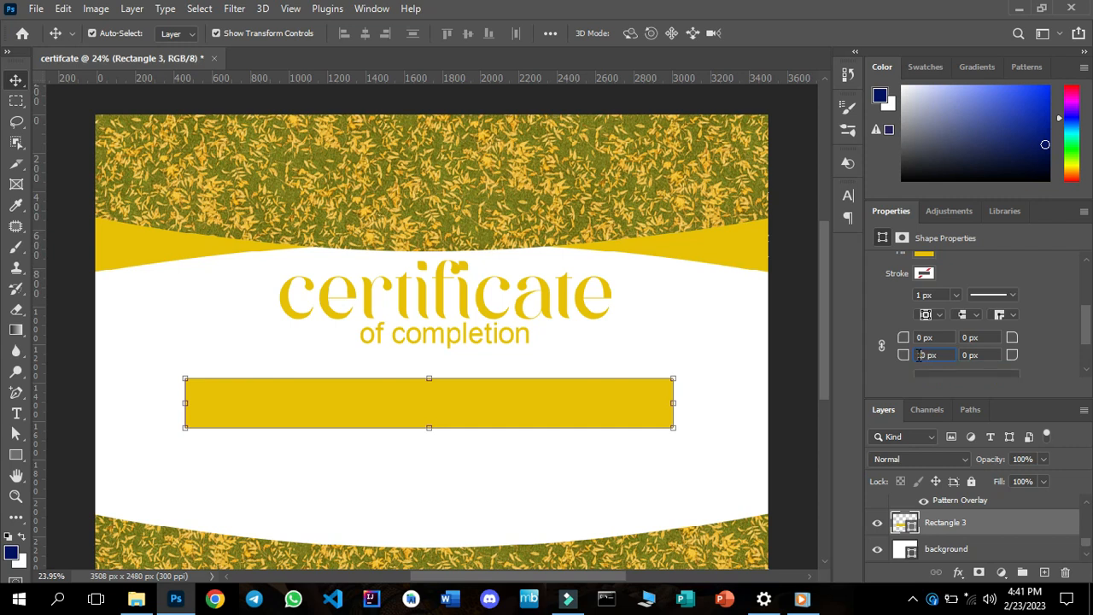
pyautogui.write('5')
pyautogui.click(963, 337)
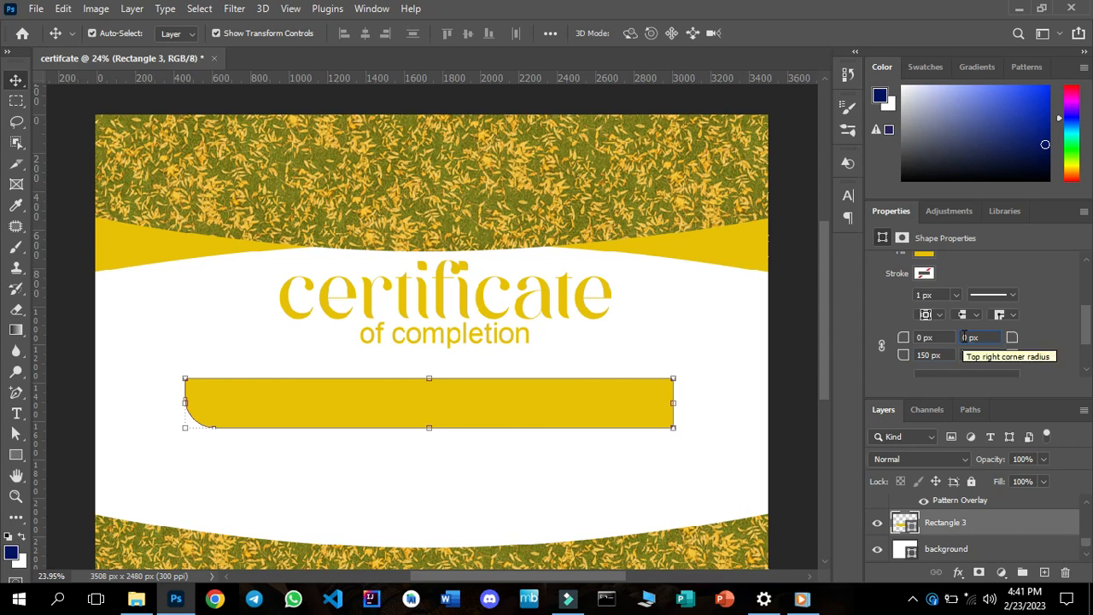
pyautogui.write('150')
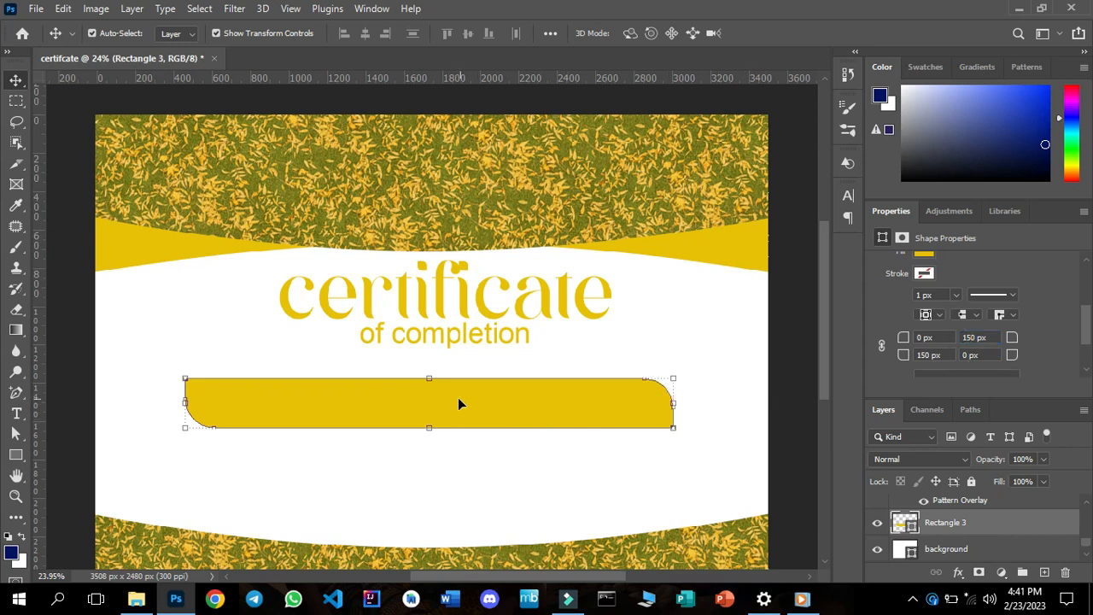
pyautogui.click(507, 476)
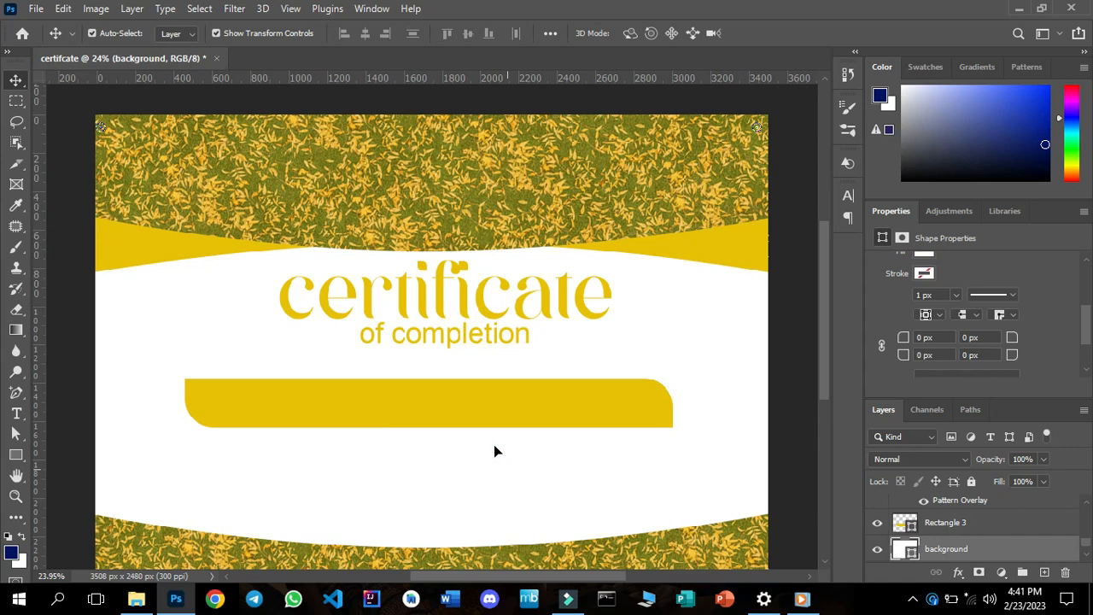
# Draw a flat ellipse about 2193 x 84 px along the golden bar's lower edge, above the bar in the layer order.
pyautogui.click(475, 409)
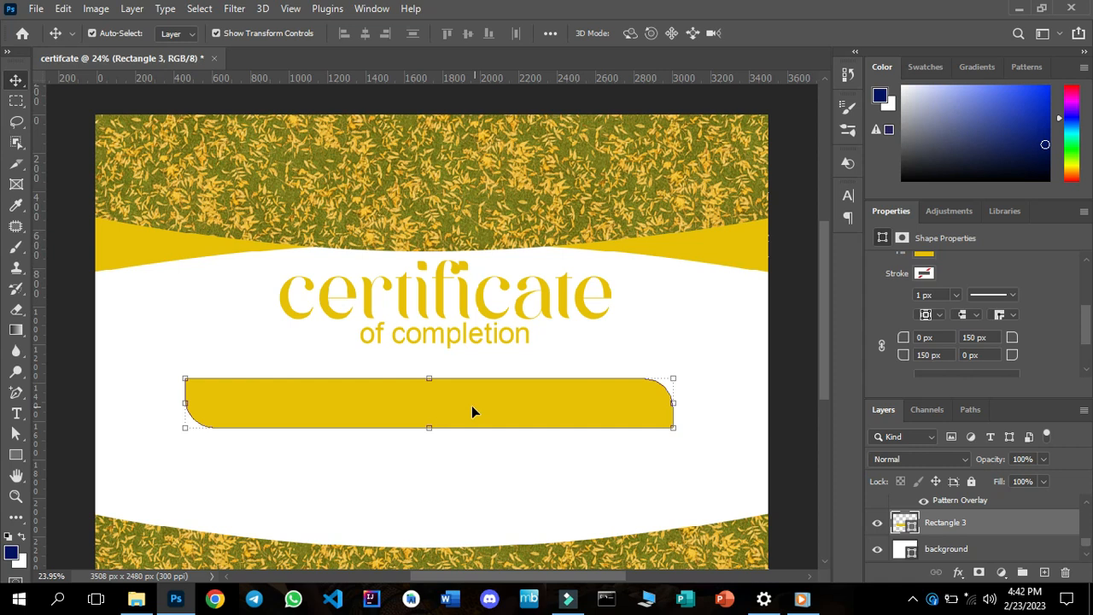
pyautogui.click(17, 456)
pyautogui.click(68, 455)
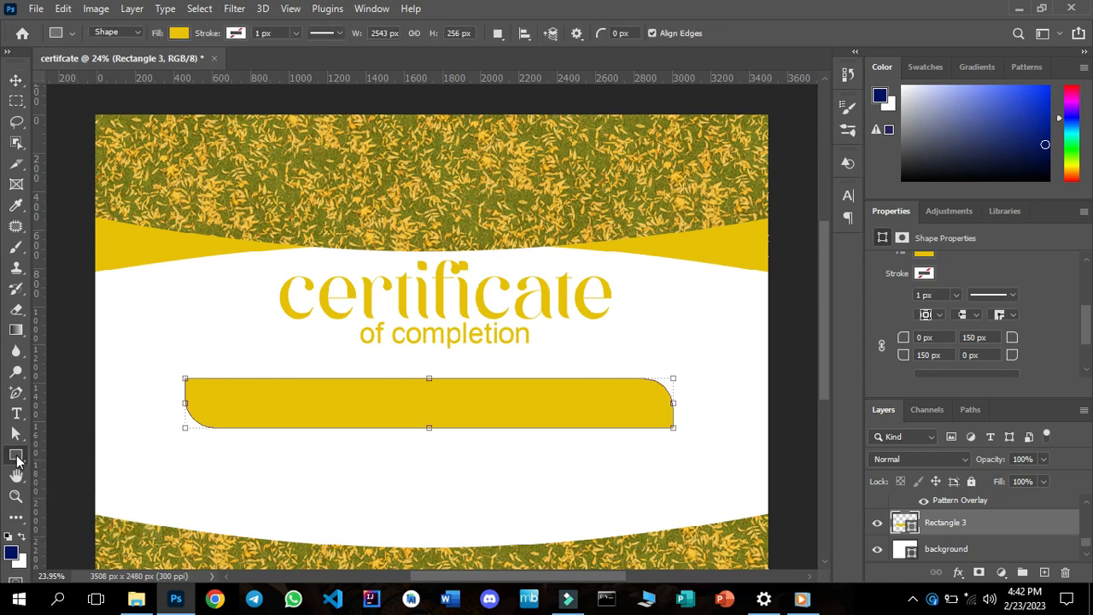
pyautogui.click(17, 458)
pyautogui.click(66, 468)
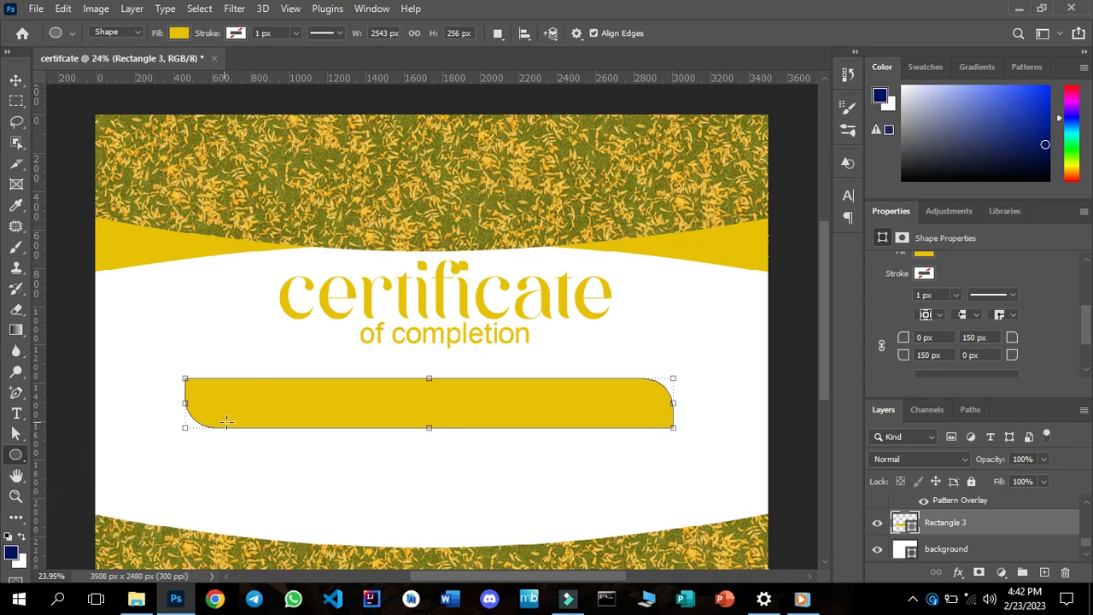
pyautogui.moveTo(229, 420); pyautogui.dragTo(650, 437)
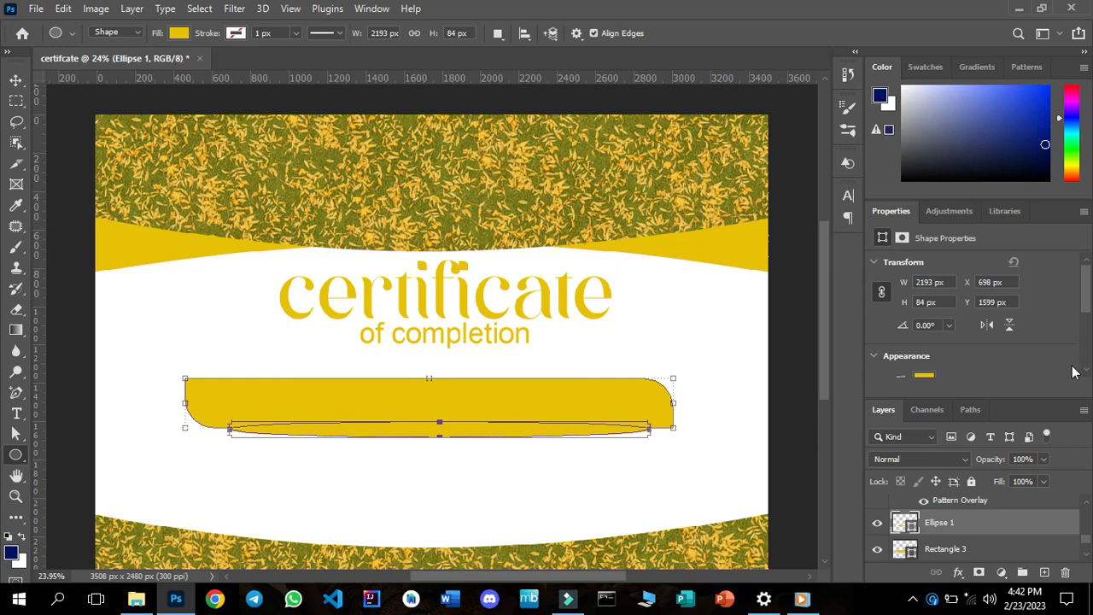
# Fill the flat ellipse with the dark grey solid color #575755 and deselect it.
pyautogui.scroll(-2, 1085, 373)
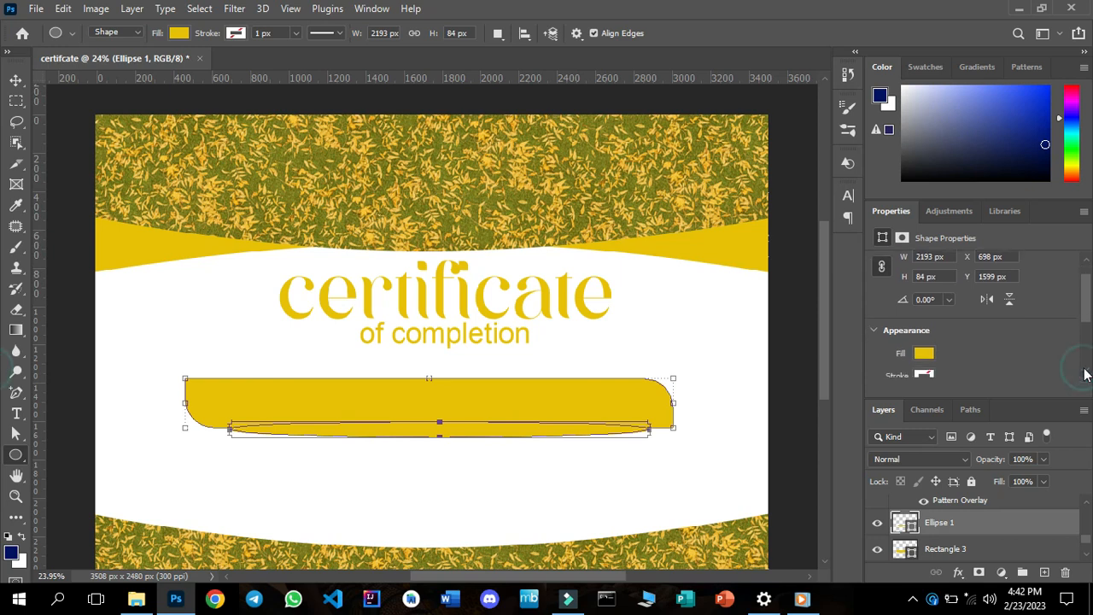
pyautogui.click(922, 354)
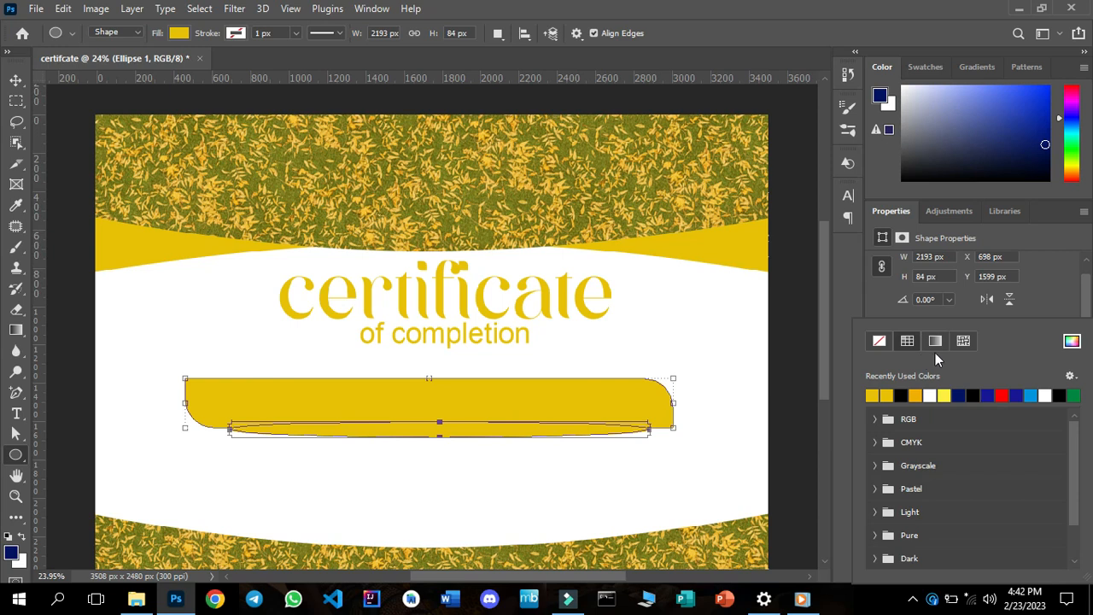
pyautogui.click(1070, 341)
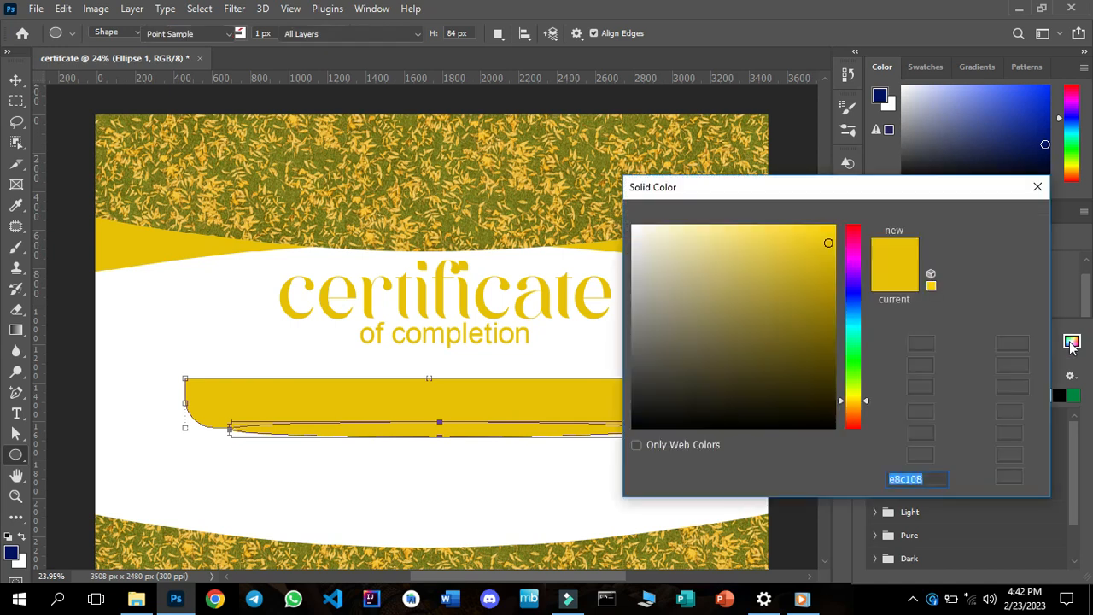
pyautogui.click(635, 359)
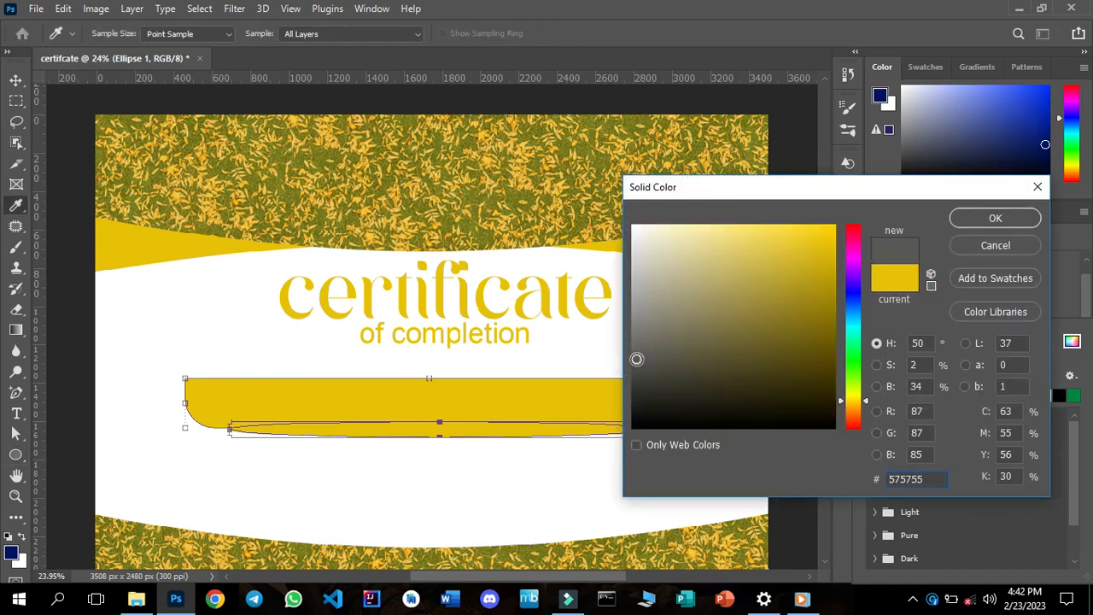
pyautogui.click(982, 220)
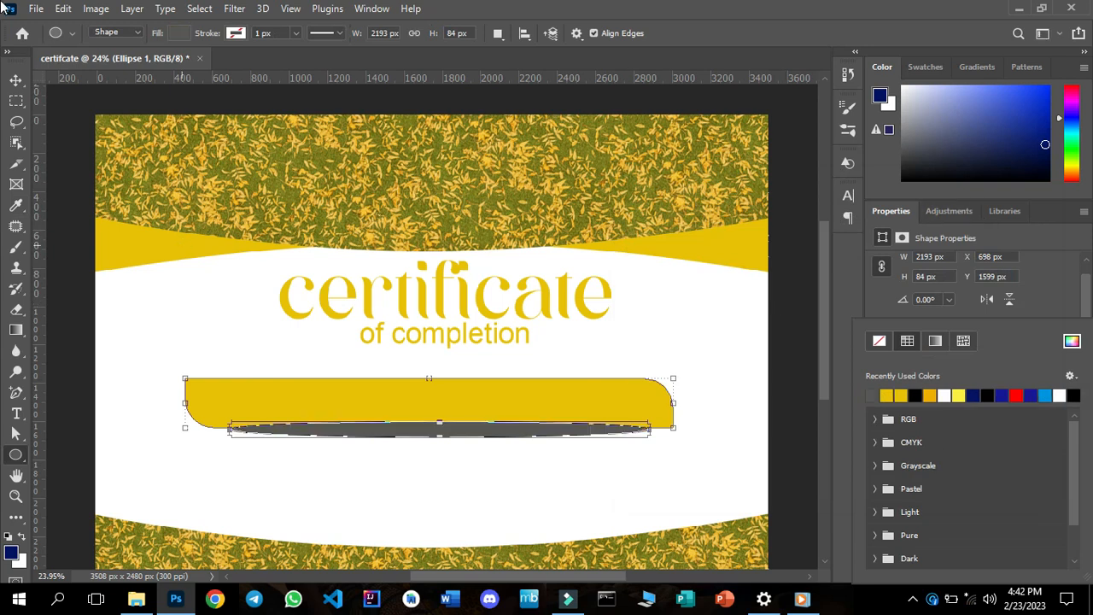
pyautogui.click(15, 84)
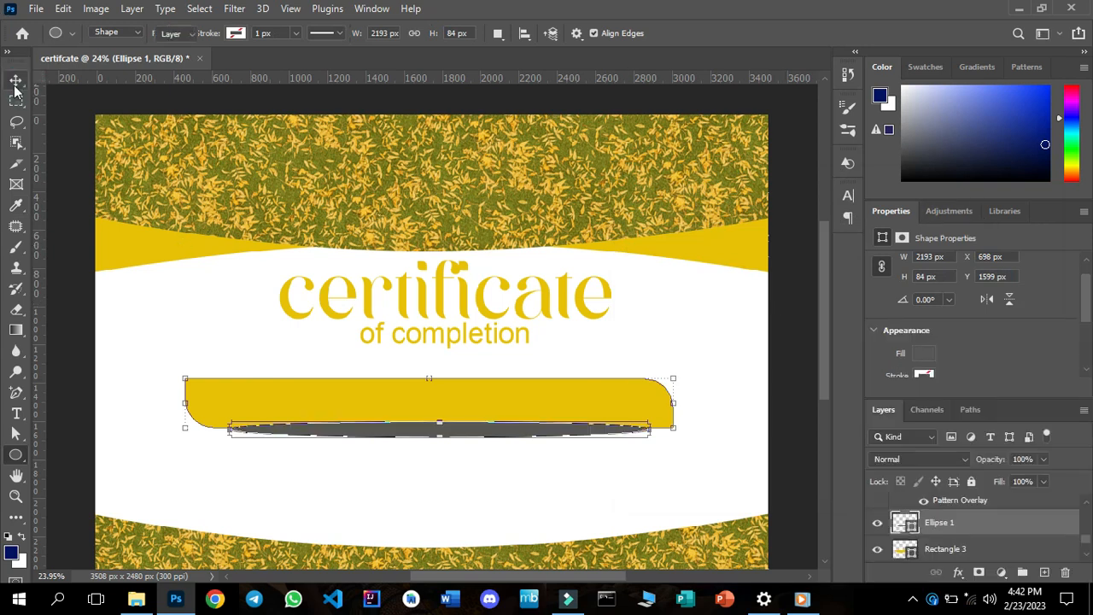
pyautogui.click(208, 326)
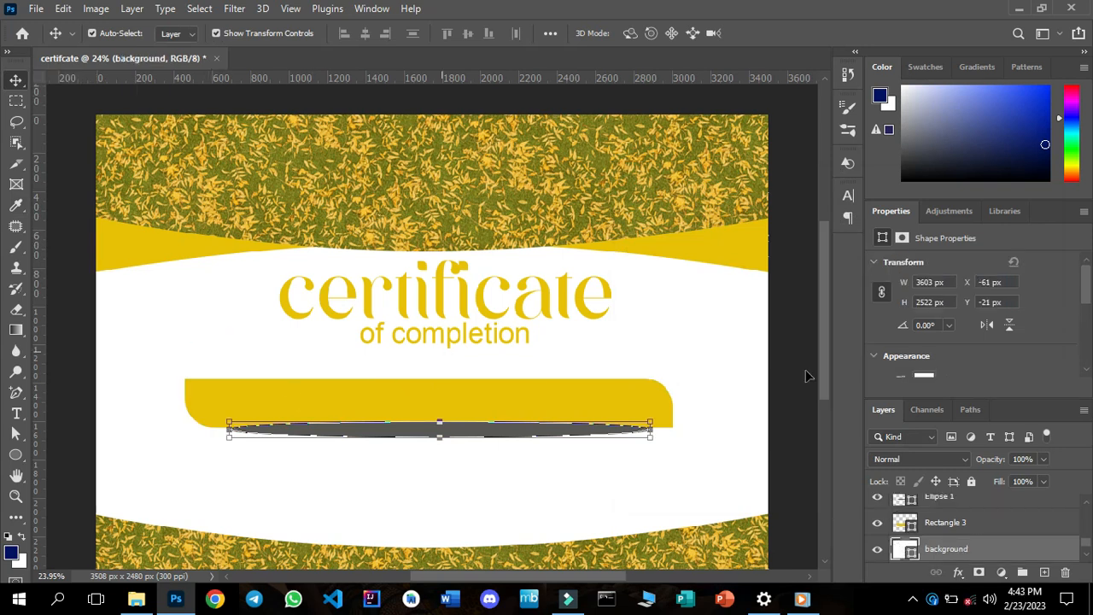
# Start a Gaussian Blur on the grey ellipse, converting its layer to a smart object.
pyautogui.click(947, 507)
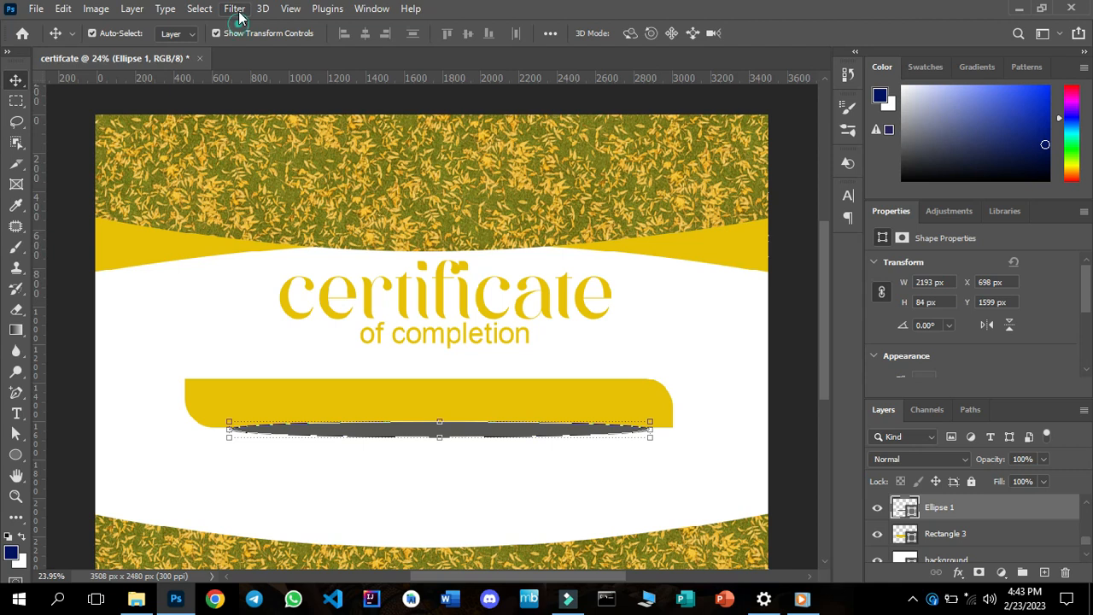
pyautogui.click(235, 8)
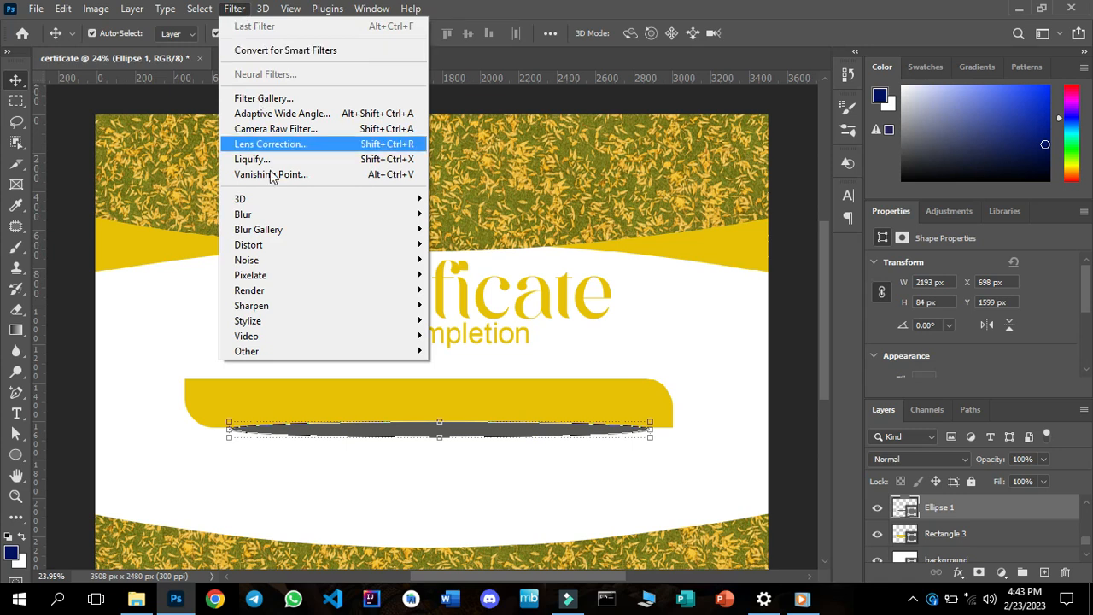
pyautogui.moveTo(287, 215)
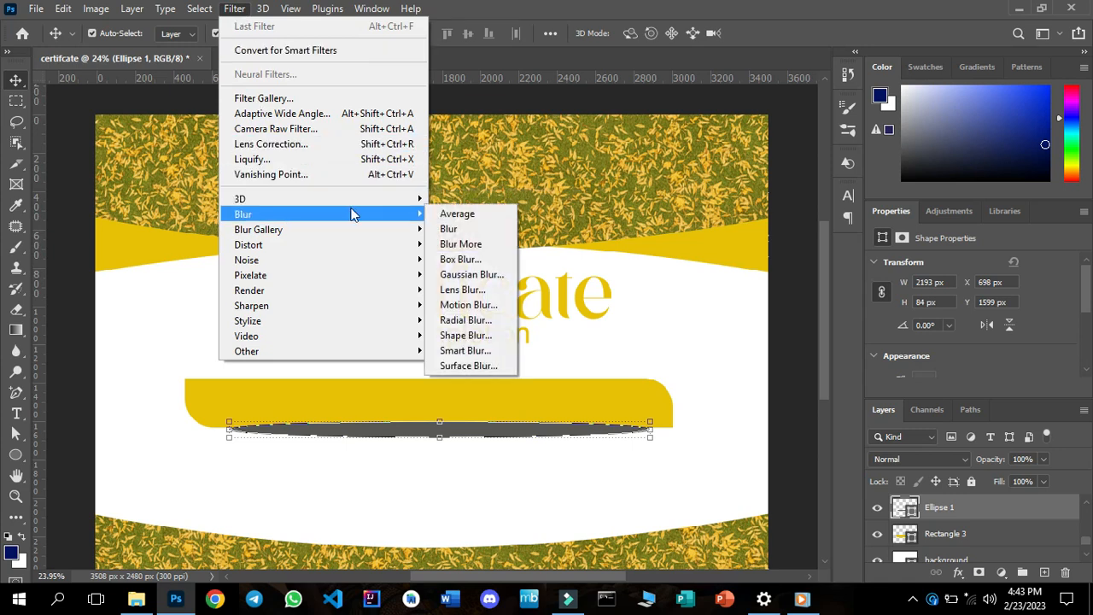
pyautogui.click(445, 273)
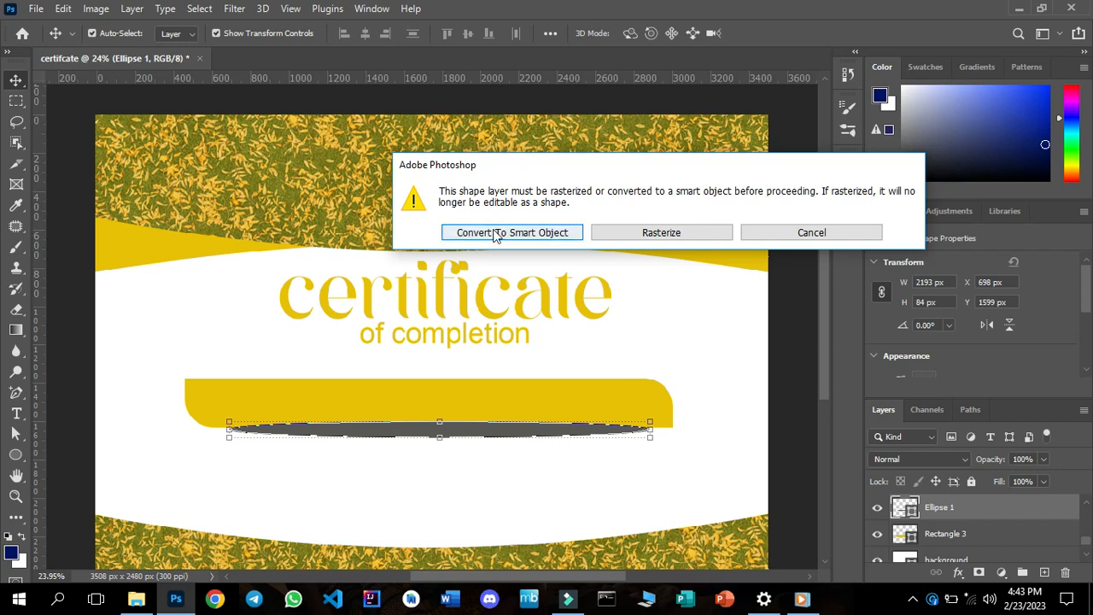
pyautogui.click(494, 232)
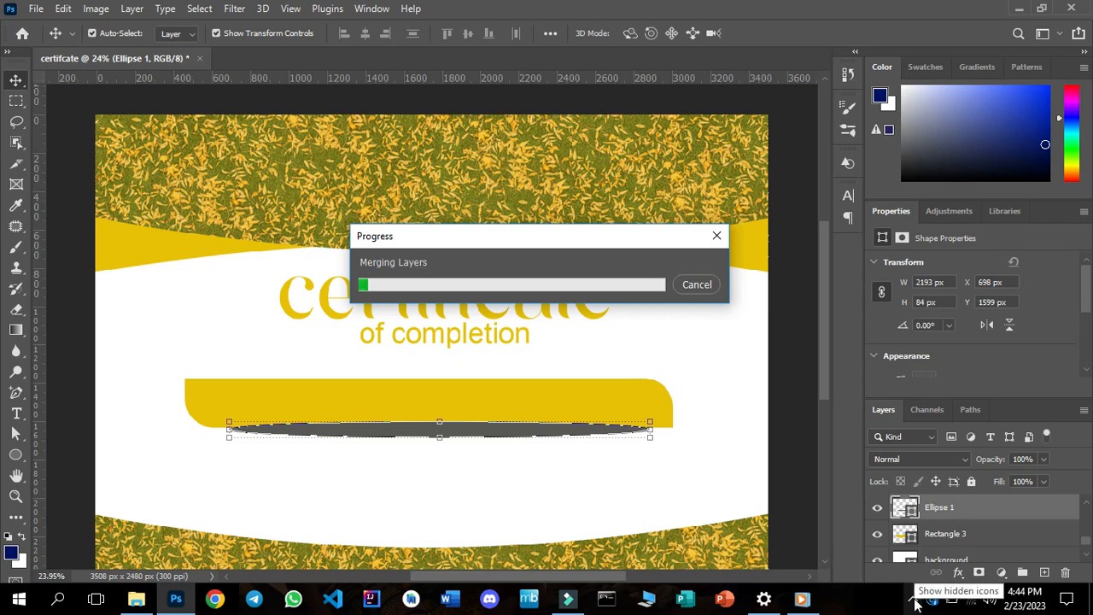
pyautogui.click(913, 602)
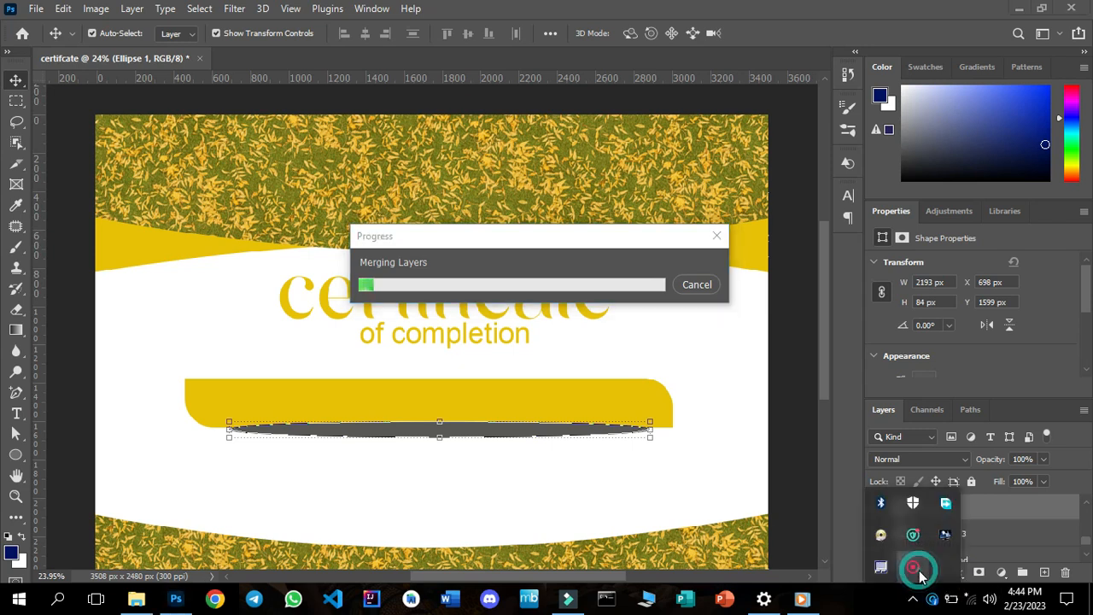
pyautogui.click(912, 566)
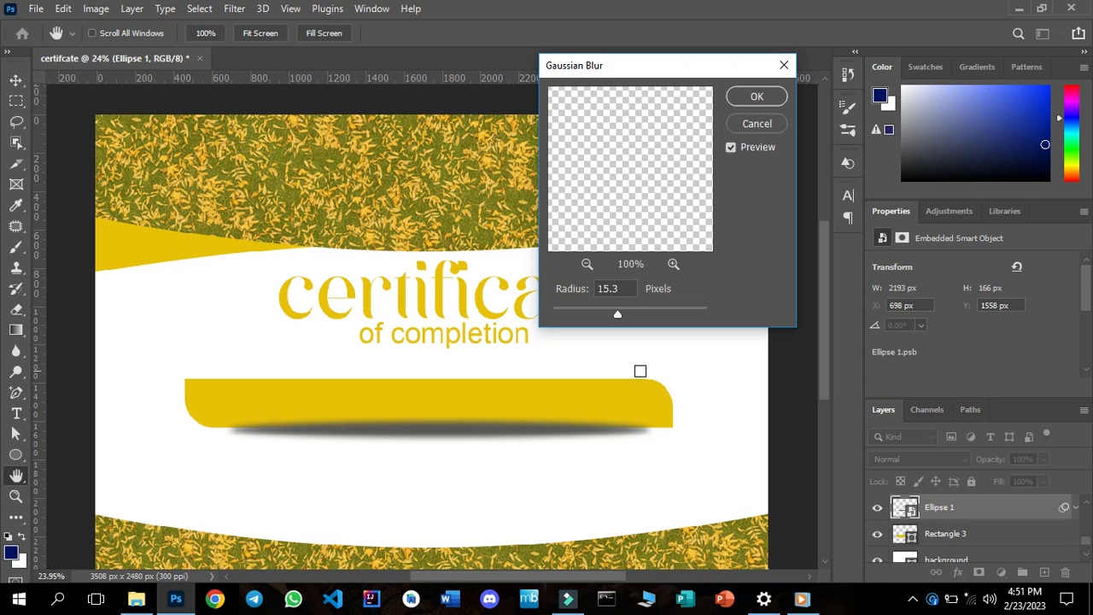
# Raise the Gaussian Blur radius to a little over 30 pixels and apply it to the ellipse.
pyautogui.moveTo(618, 318); pyautogui.dragTo(620, 318)
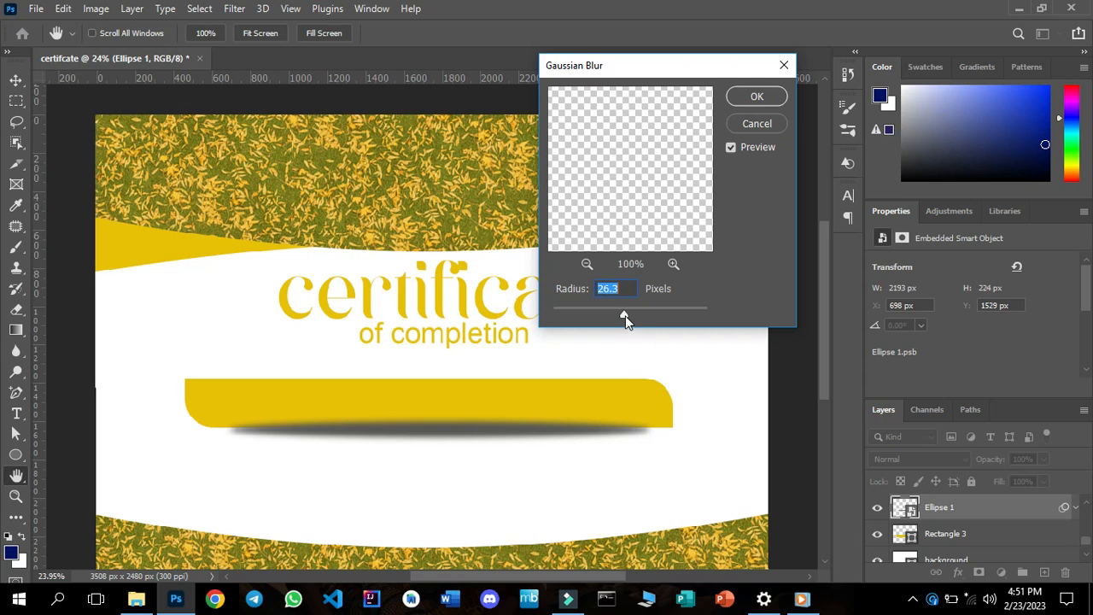
pyautogui.moveTo(624, 316); pyautogui.dragTo(627, 317)
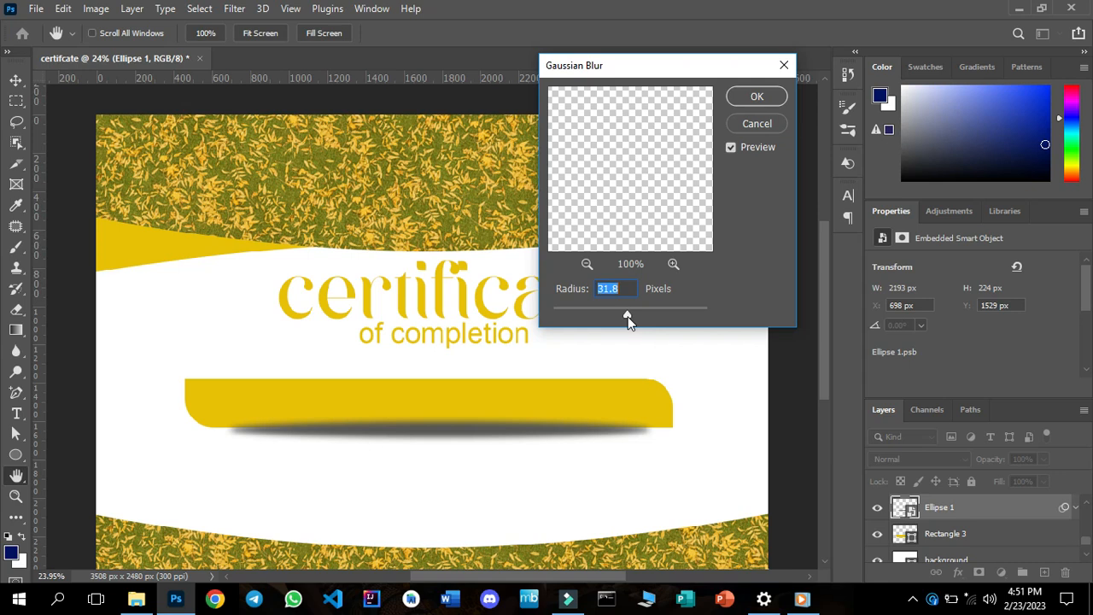
pyautogui.moveTo(627, 318); pyautogui.dragTo(629, 318)
pyautogui.click(763, 98)
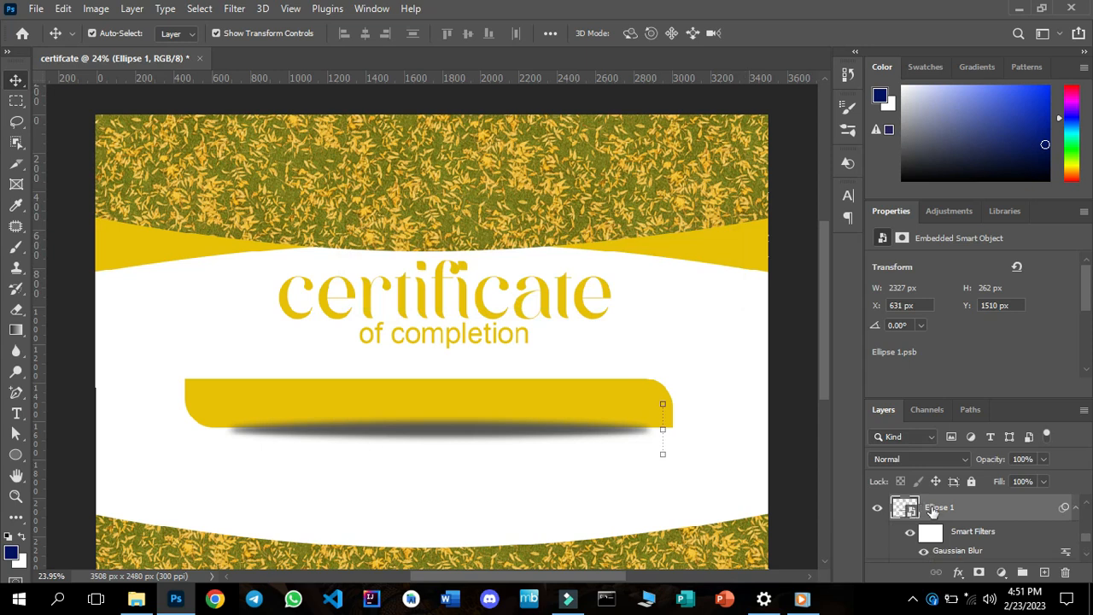
# Move the blurred ellipse layer beneath the golden bar's layer and nudge the shadow about 10 px left and 35 px up.
pyautogui.moveTo(933, 510); pyautogui.dragTo(943, 541)
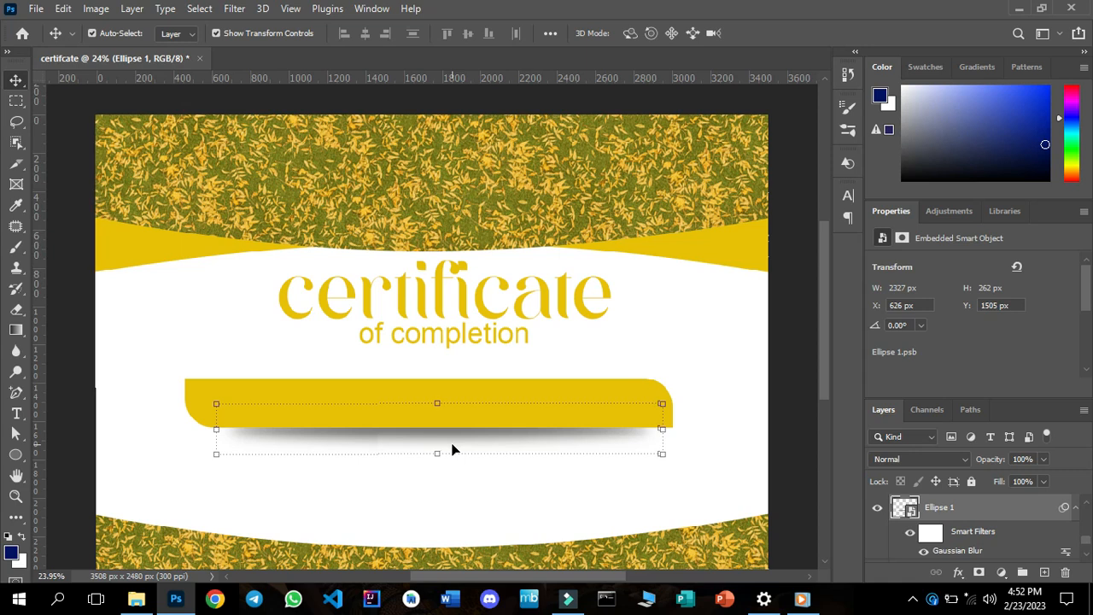
pyautogui.press('Left')
pyautogui.press('Left')
pyautogui.press('Left')
pyautogui.press('Left')
pyautogui.press('Left')
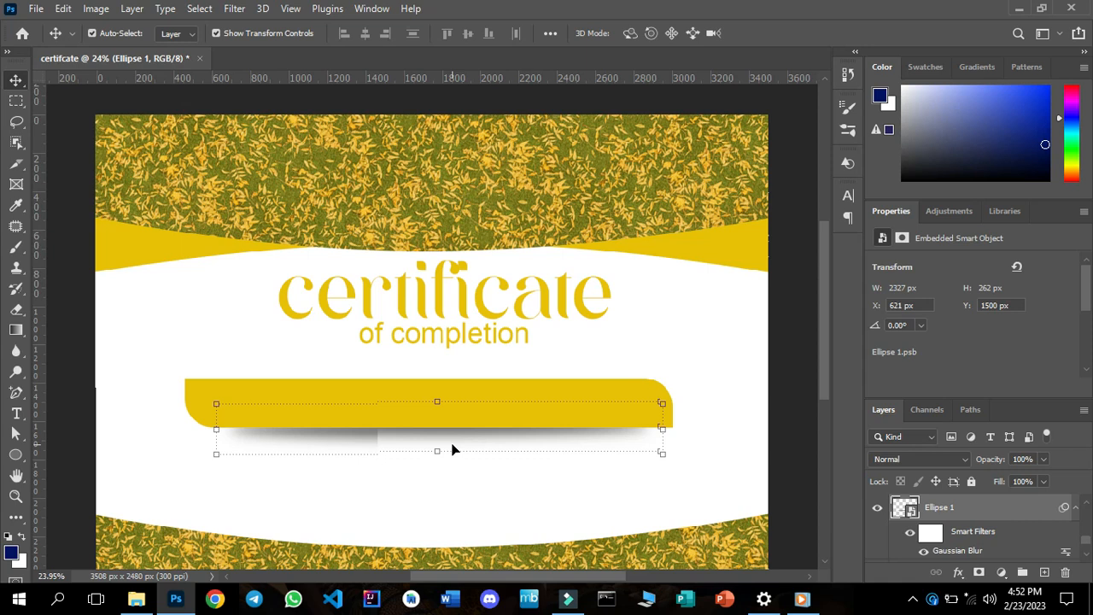
pyautogui.press('Up')
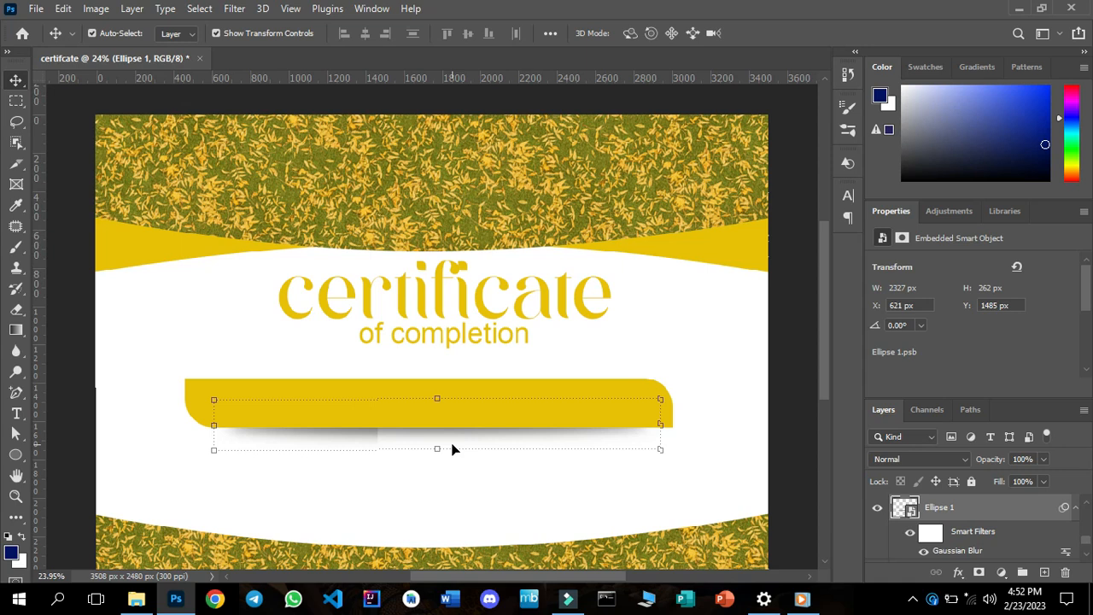
pyautogui.press('Up')
pyautogui.press('Up')
pyautogui.press('Up')
pyautogui.press('Up')
pyautogui.press('Up')
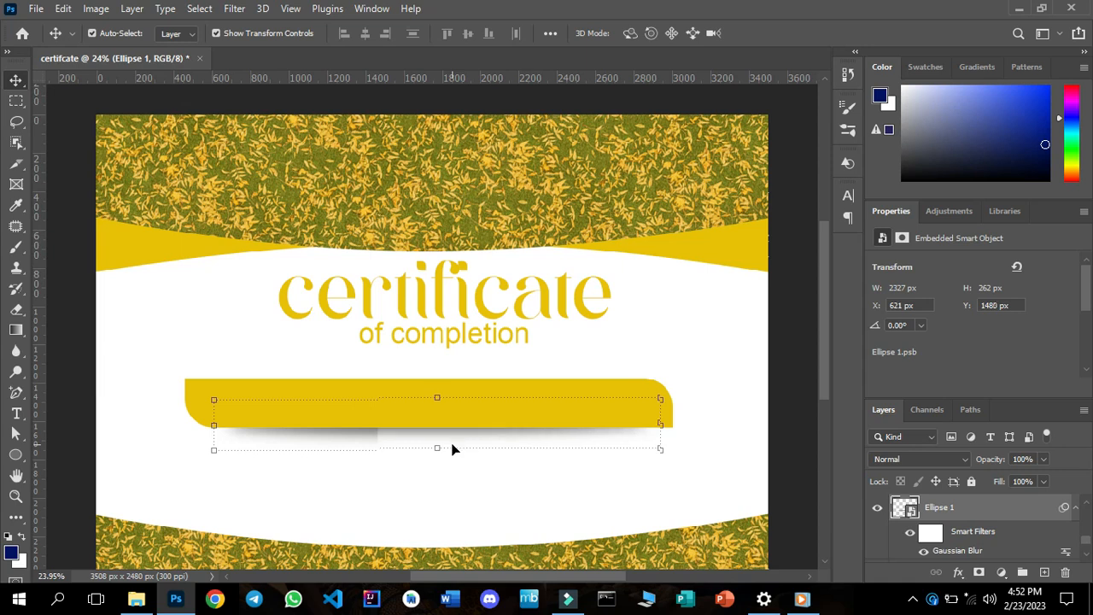
pyautogui.click(488, 519)
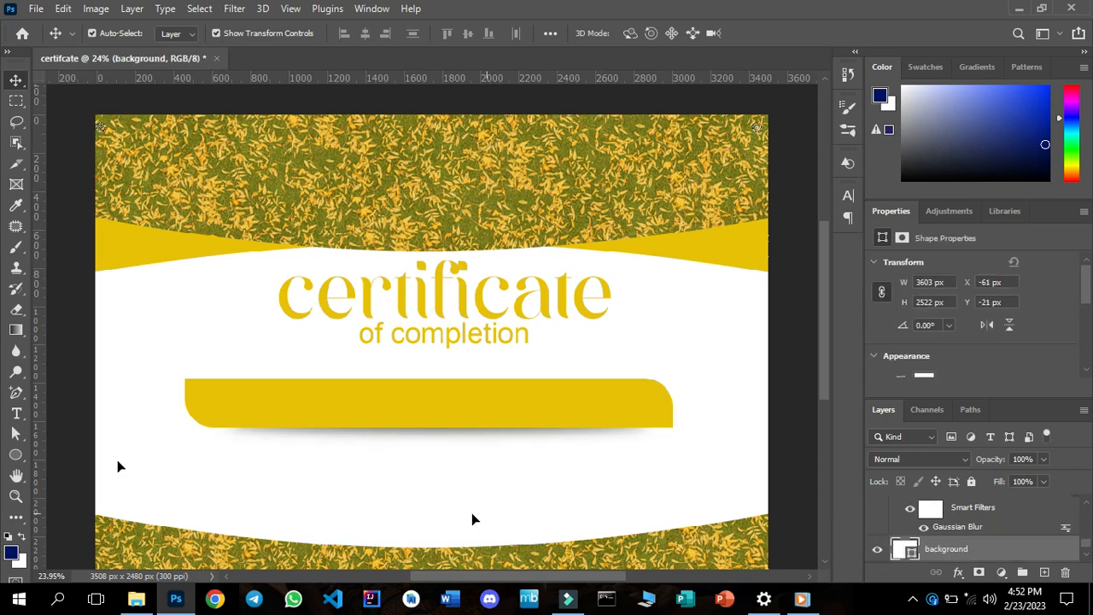
pyautogui.click(18, 413)
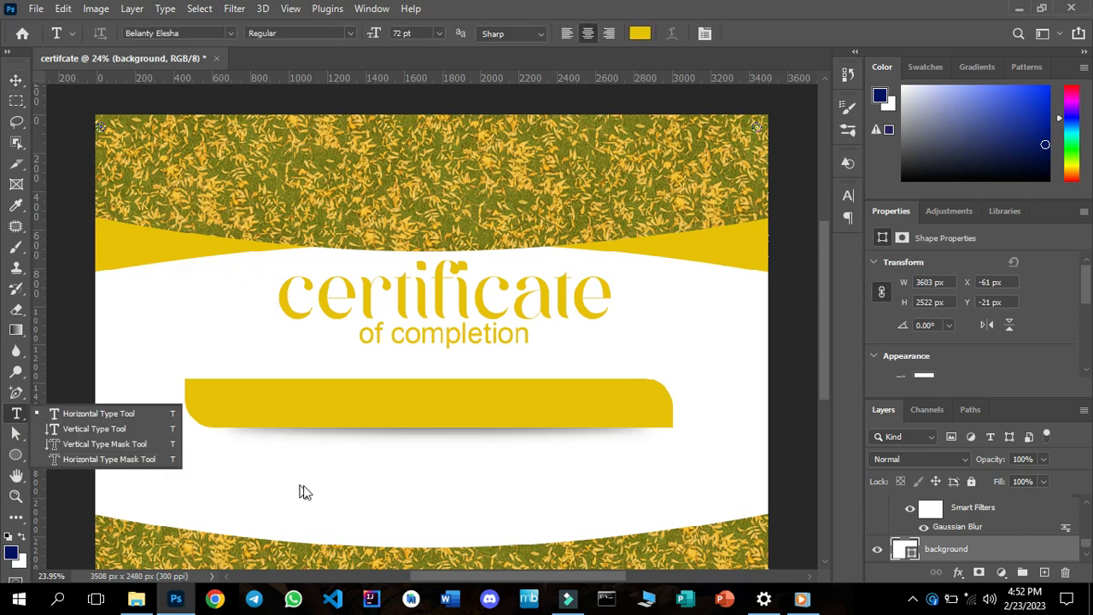
pyautogui.click(122, 414)
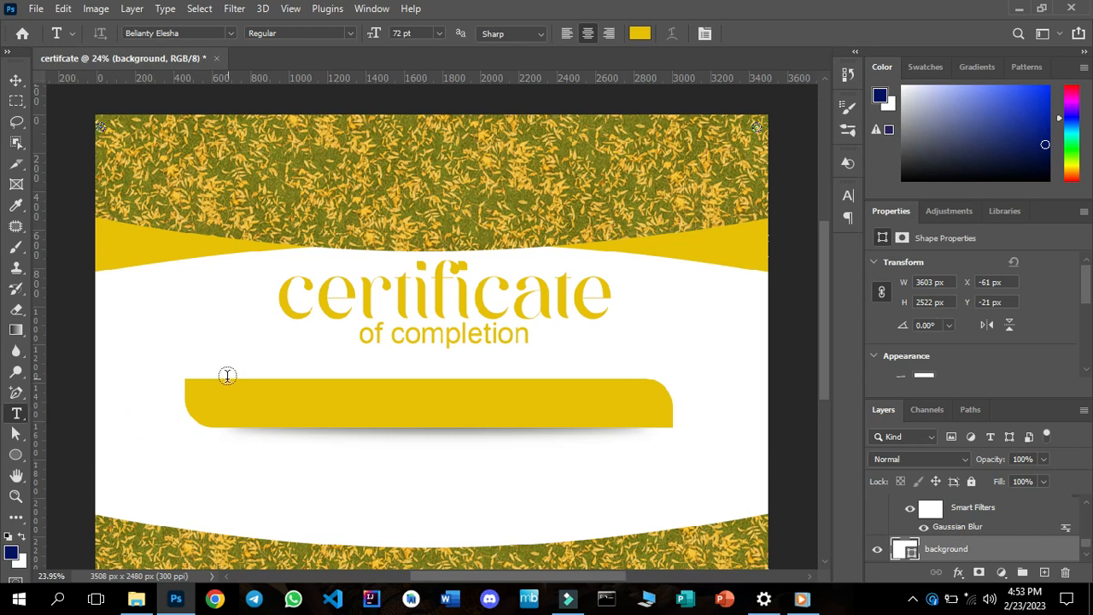
pyautogui.click(14, 83)
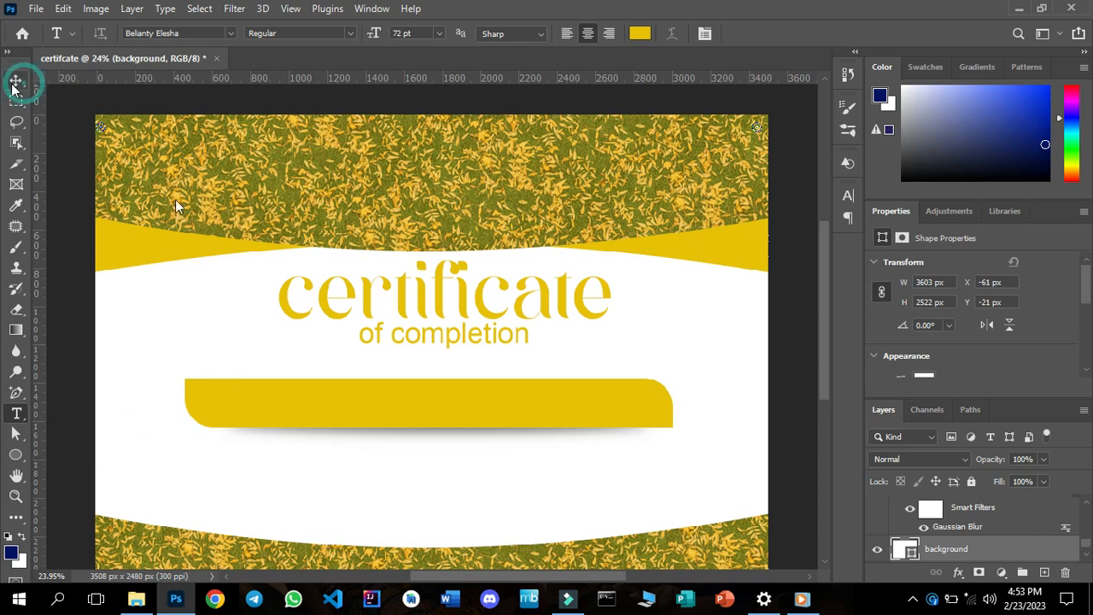
# Select the golden bar's layer and add a horizontal text line reading "This certificate is awarded to" below the bar.
pyautogui.click(445, 417)
pyautogui.click(19, 419)
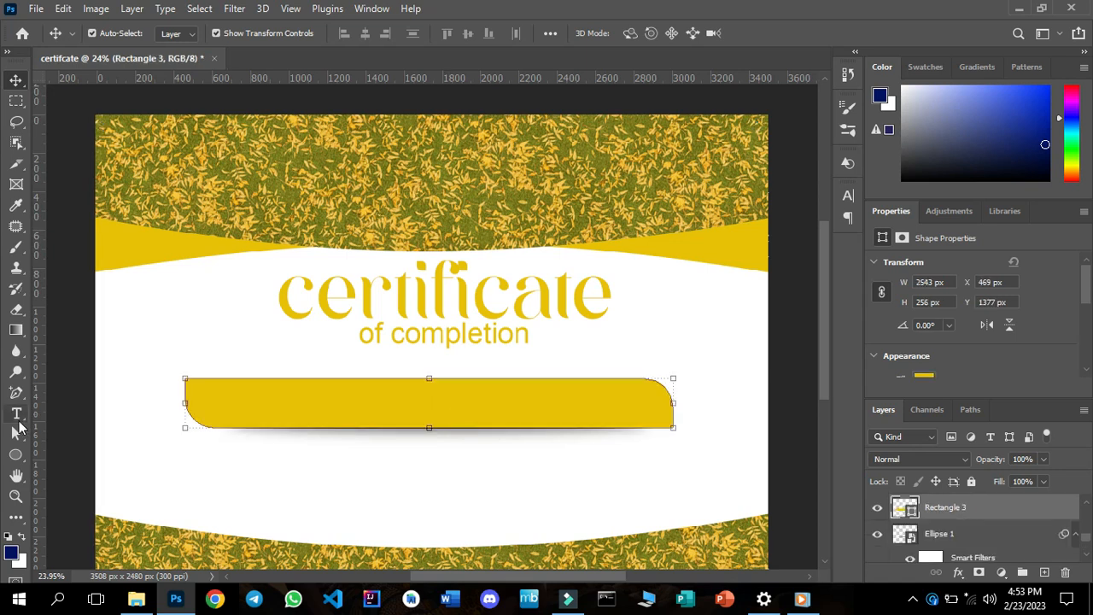
pyautogui.click(257, 485)
pyautogui.click(257, 486)
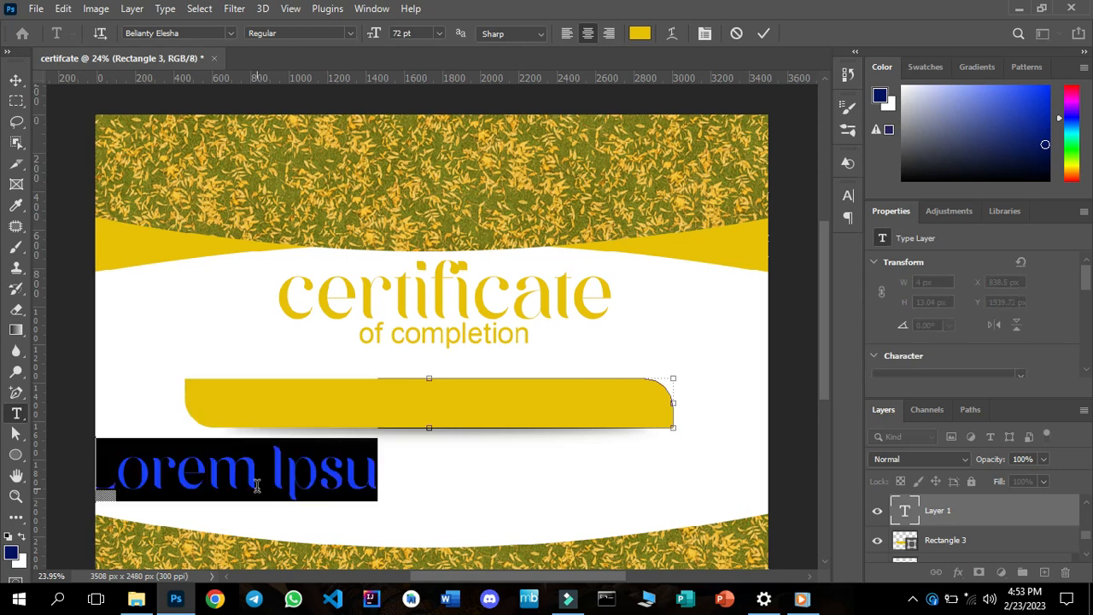
pyautogui.click(257, 486)
pyautogui.press('Right')
pyautogui.press('Right')
pyautogui.press('Right')
pyautogui.press('Right')
pyautogui.press('Right')
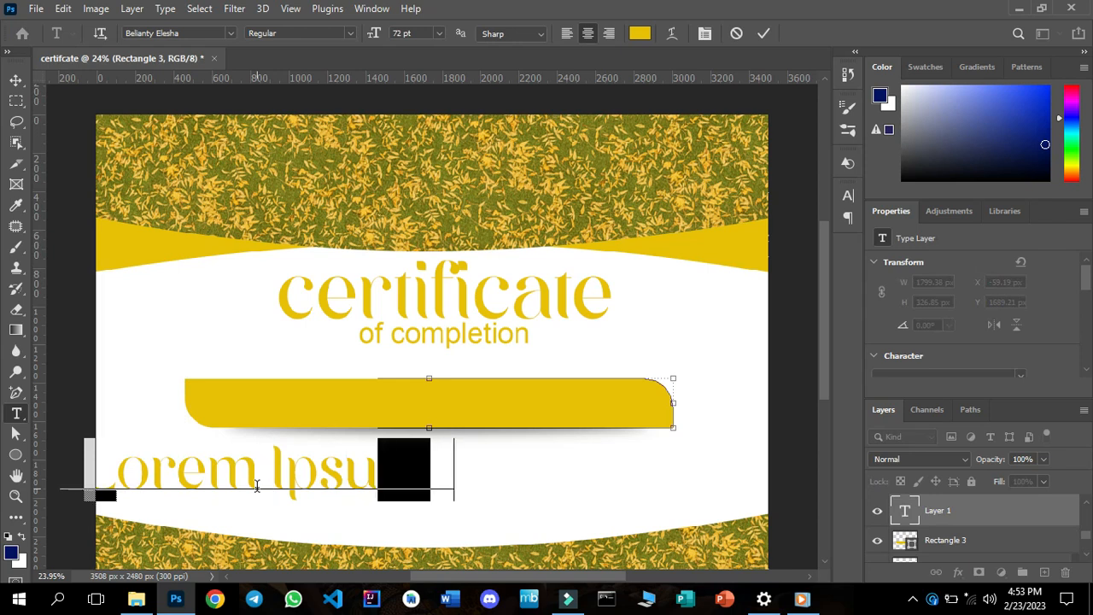
pyautogui.write('This certificate is awarded to')
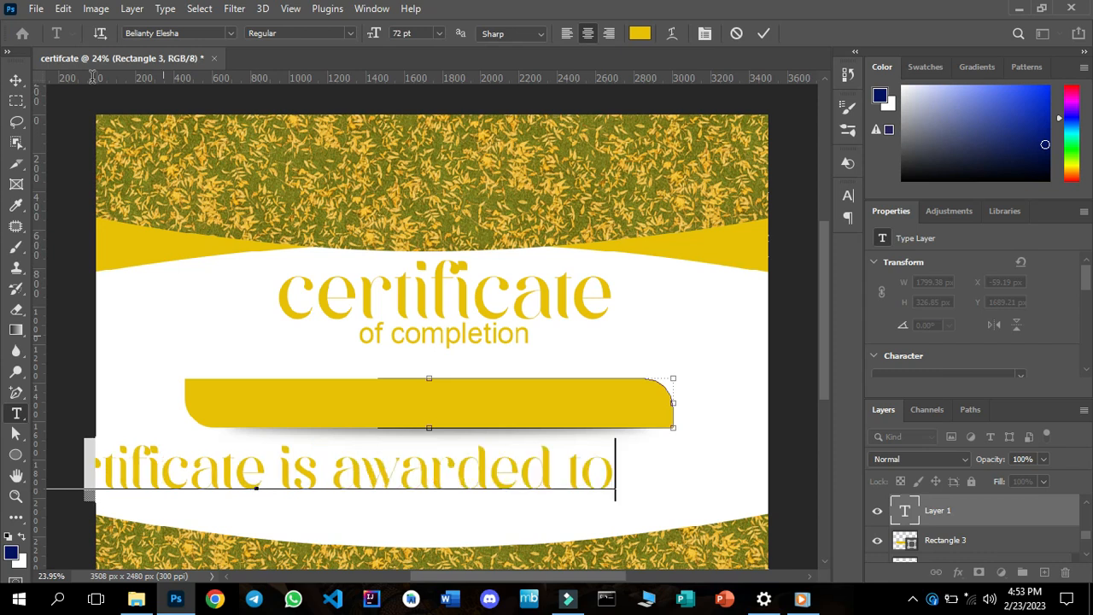
pyautogui.click(13, 80)
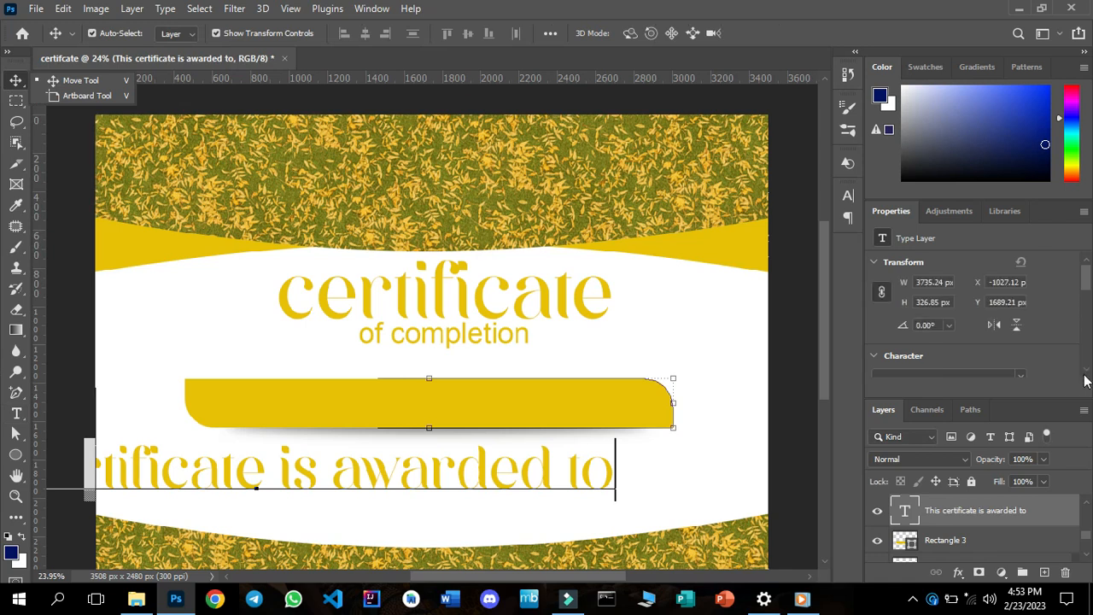
# Set the font size of the "This certificate is awarded to" line to 18 pt.
pyautogui.click(1085, 373)
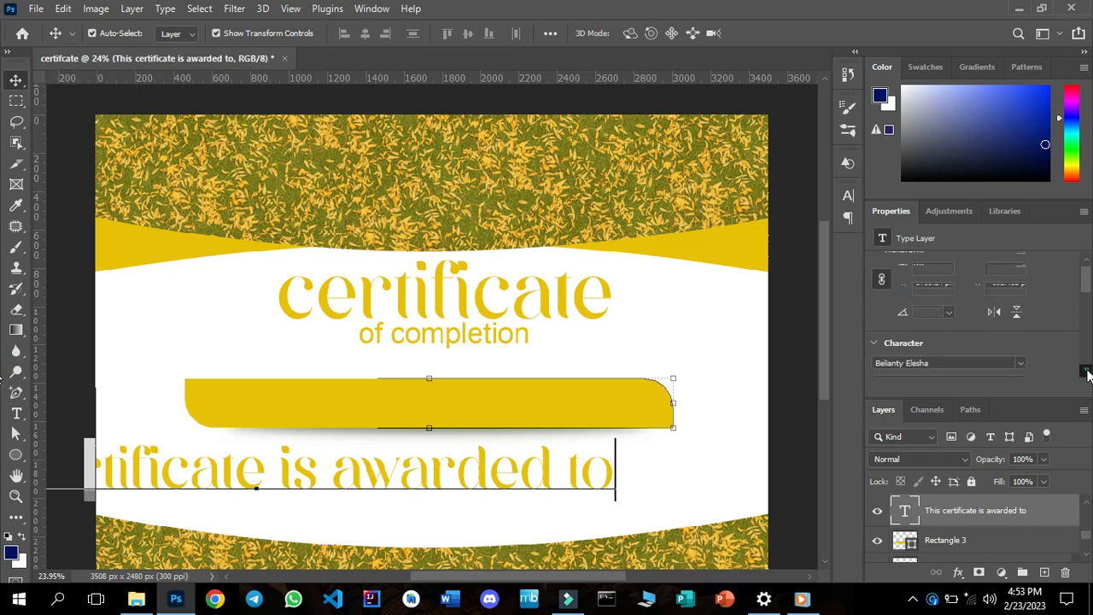
pyautogui.click(1086, 373)
pyautogui.click(1086, 373)
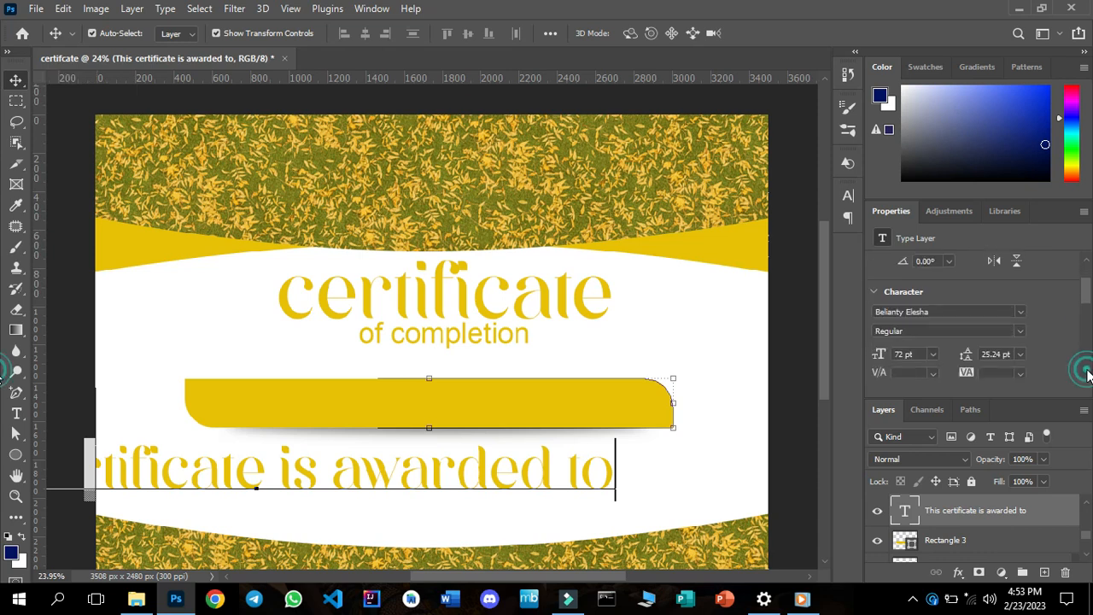
pyautogui.click(1086, 373)
pyautogui.click(1086, 373)
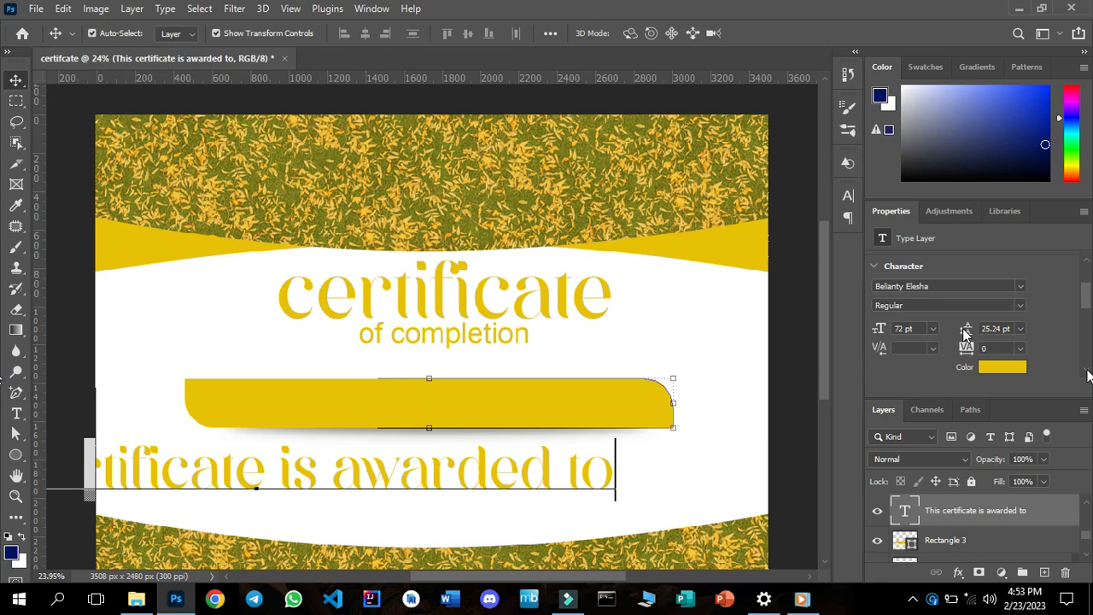
pyautogui.click(934, 329)
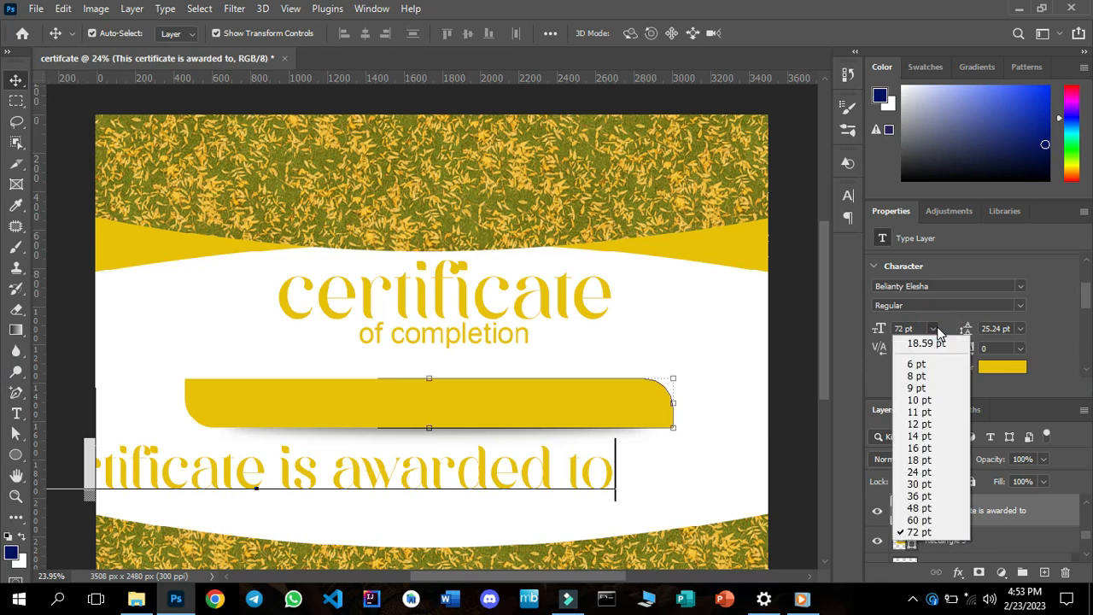
pyautogui.click(918, 462)
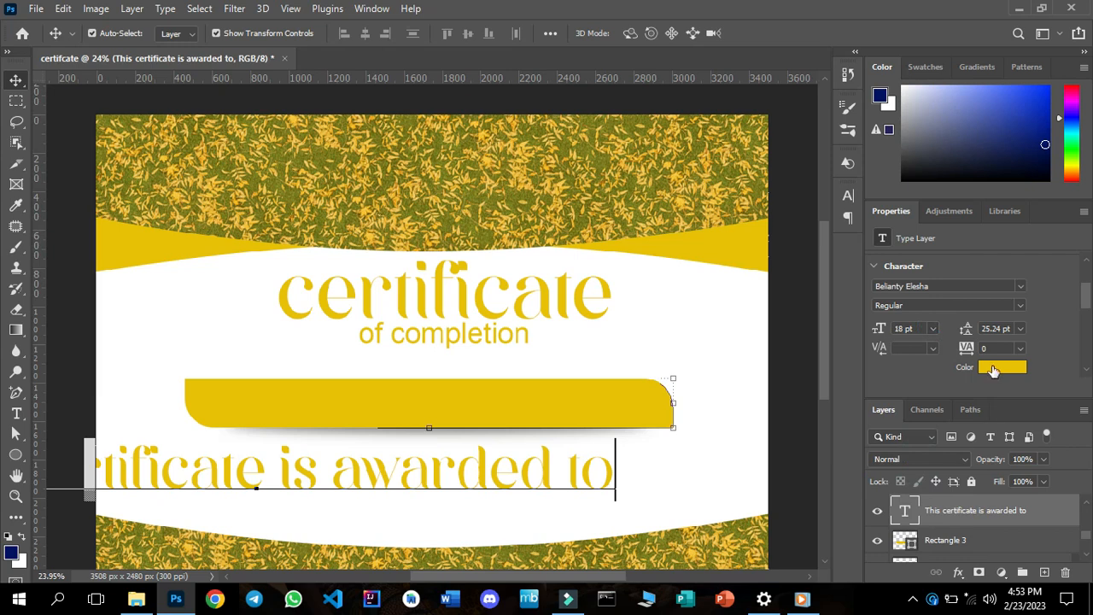
# Change the color of the "This certificate is awarded to" text to black #000000.
pyautogui.click(993, 370)
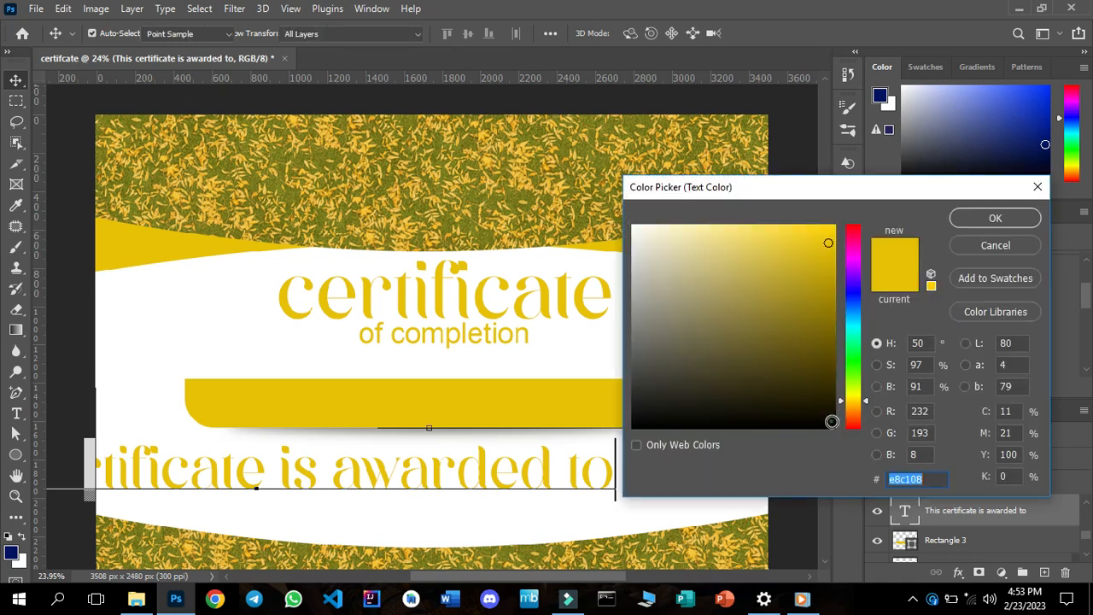
pyautogui.click(830, 421)
pyautogui.moveTo(830, 421); pyautogui.dragTo(836, 441)
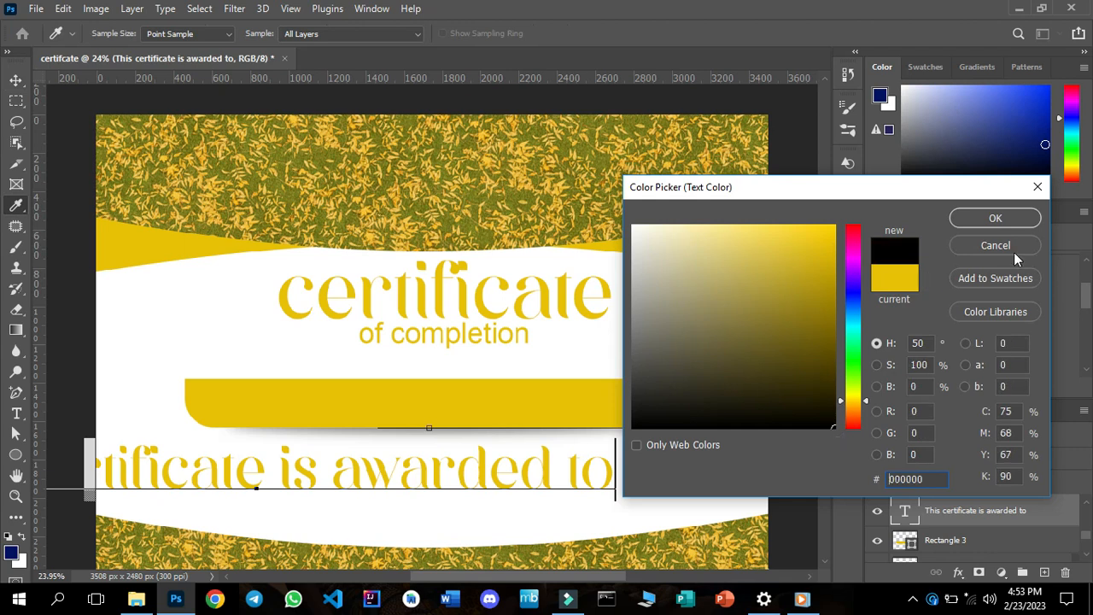
pyautogui.click(980, 216)
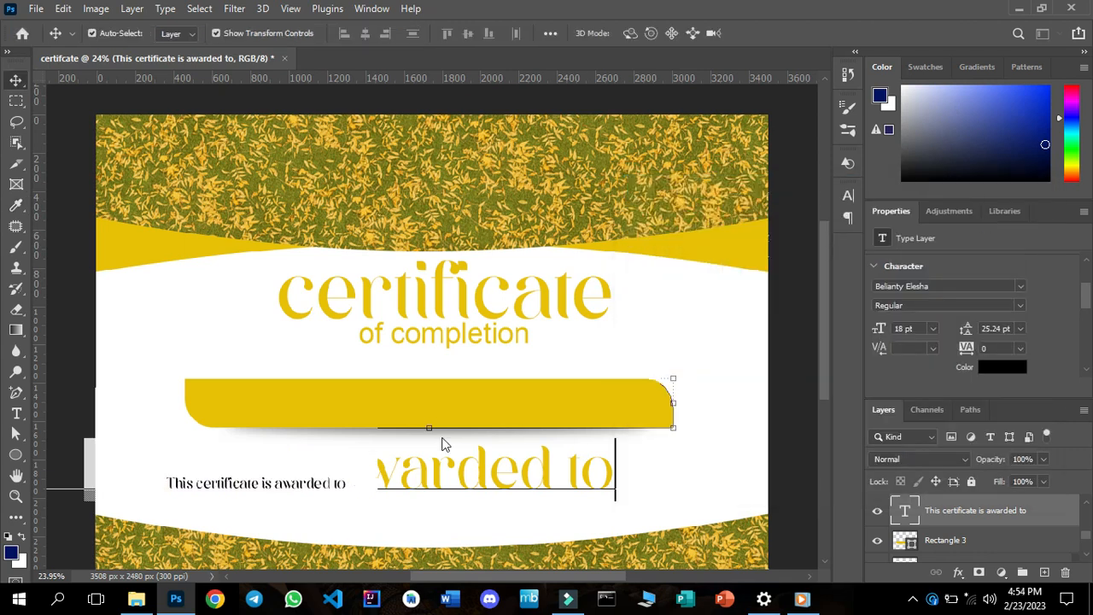
# Change the "This certificate is awarded to" font to Arial and move the line between "of completion" and the golden bar.
pyautogui.click(1021, 287)
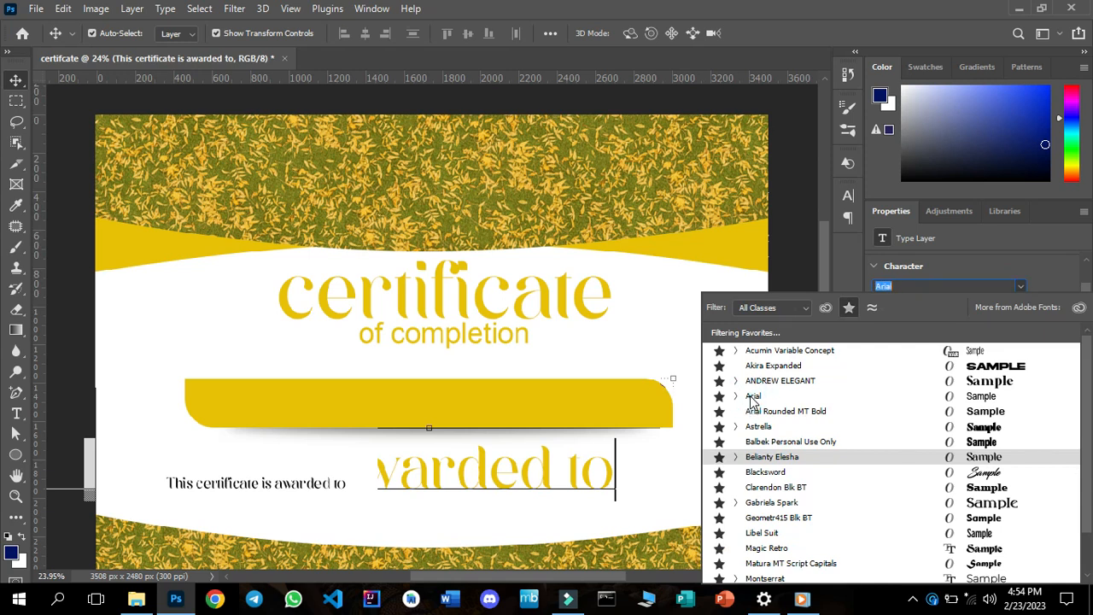
pyautogui.click(752, 398)
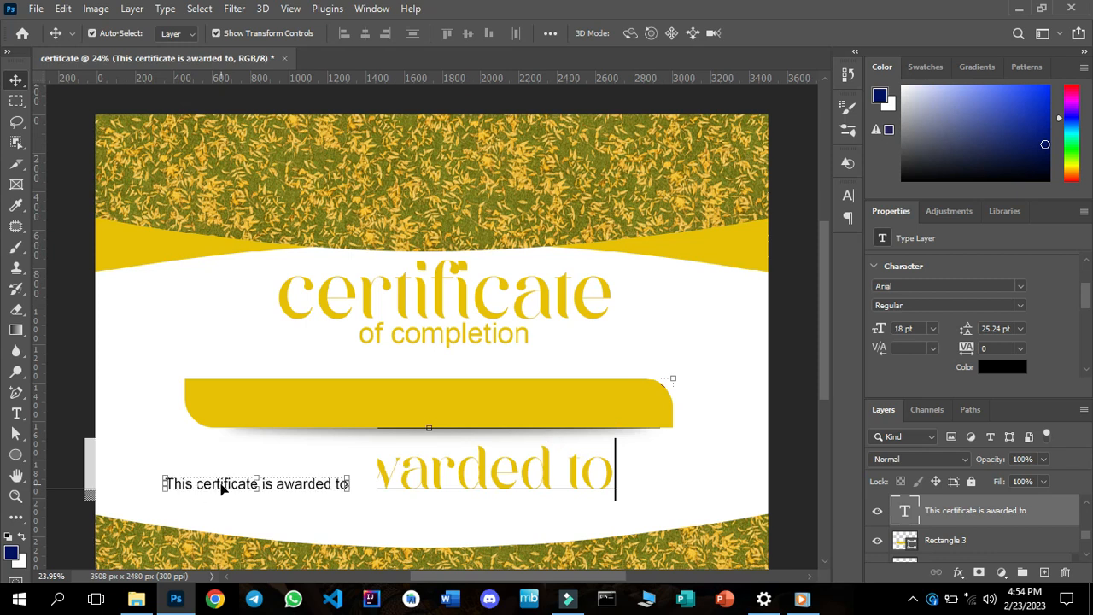
pyautogui.moveTo(228, 484); pyautogui.dragTo(417, 367)
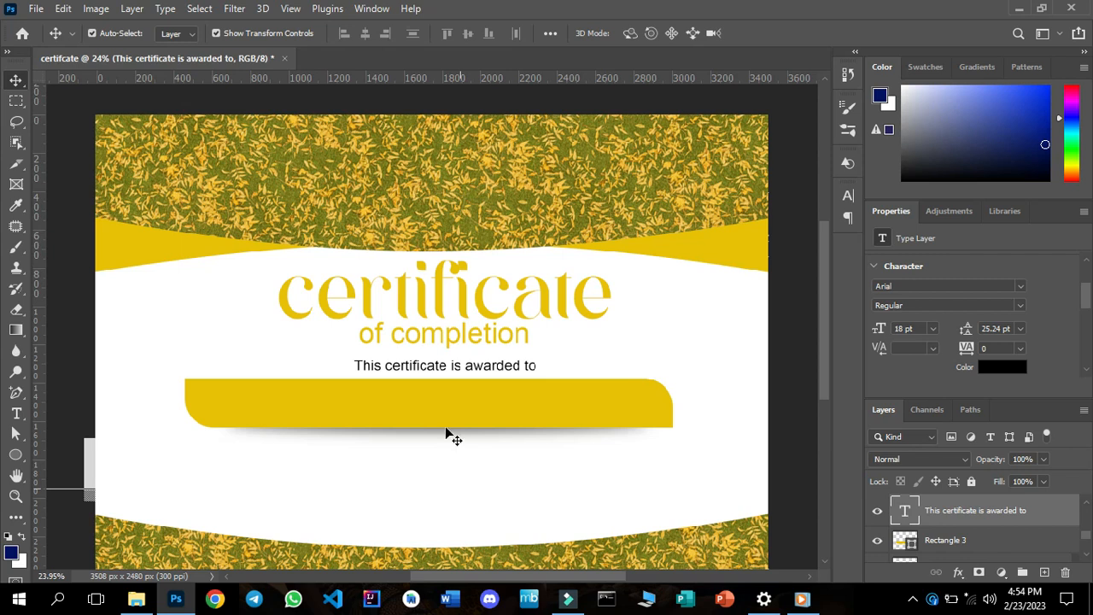
# Duplicate the "This certificate is awarded to" line and place the copy in the white area below the golden bar.
pyautogui.click(431, 370)
pyautogui.moveTo(408, 365); pyautogui.dragTo(240, 467)
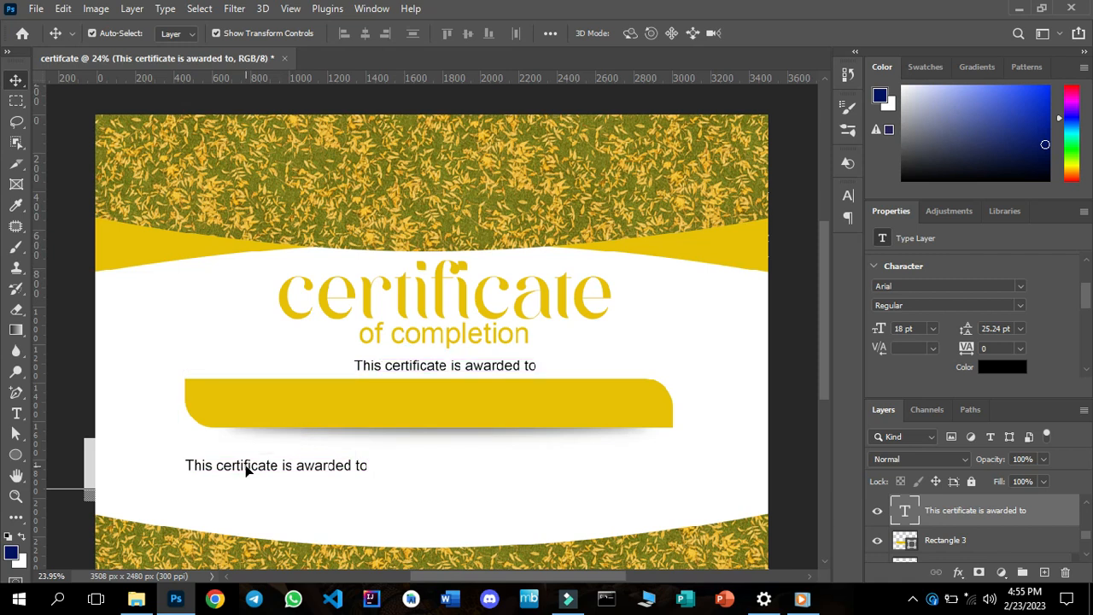
pyautogui.hotkey('ctrl', 'j')
# Replace the text of the copied line below the bar with "for being an outstanding student of".
pyautogui.press('t')
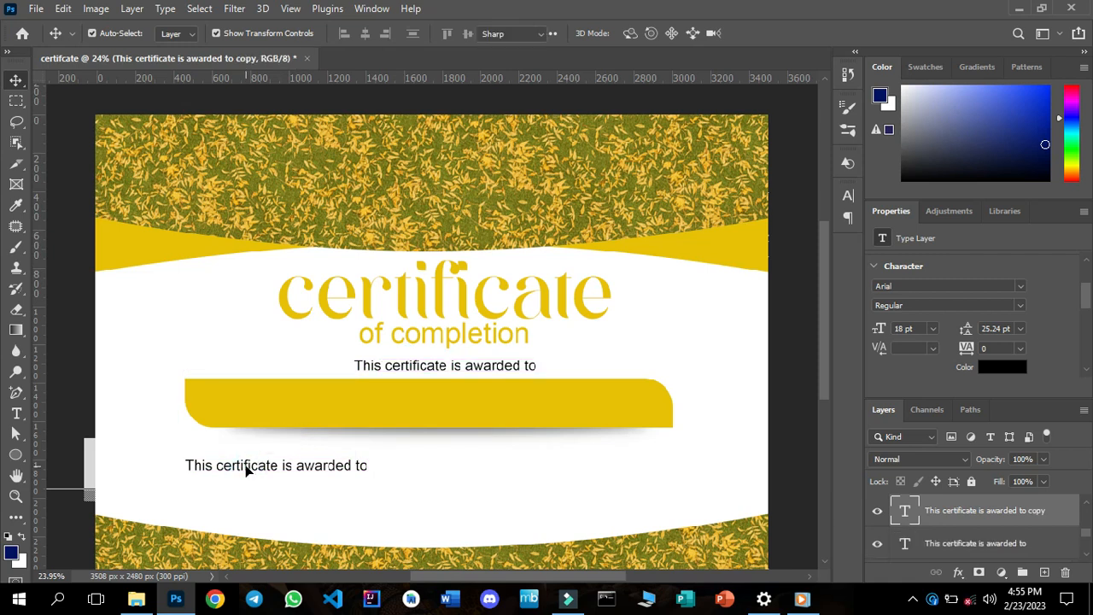
pyautogui.click(245, 465)
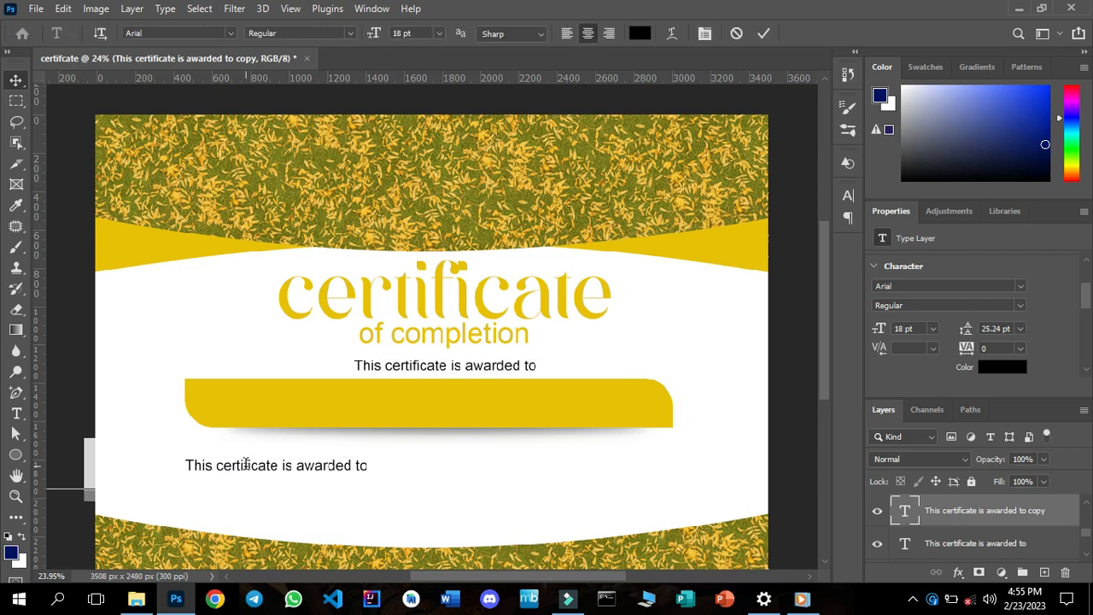
pyautogui.hotkey('ctrl', 'a')
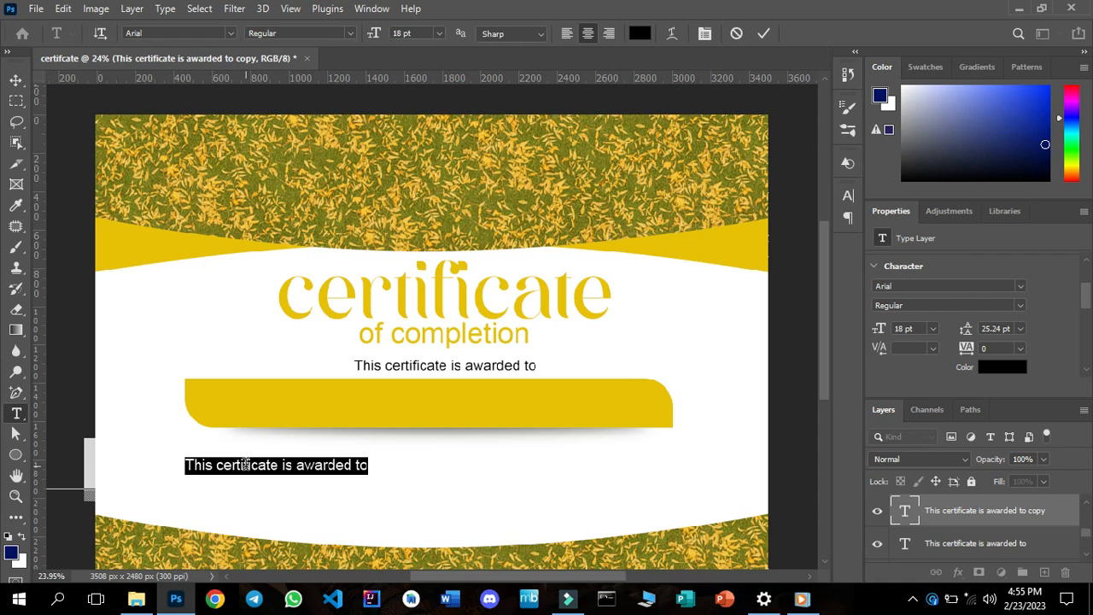
pyautogui.write('for')
pyautogui.write(' complet')
pyautogui.write('ding ')
pyautogui.write('he co')
pyautogui.write(' o')
pyautogui.write('udent ')
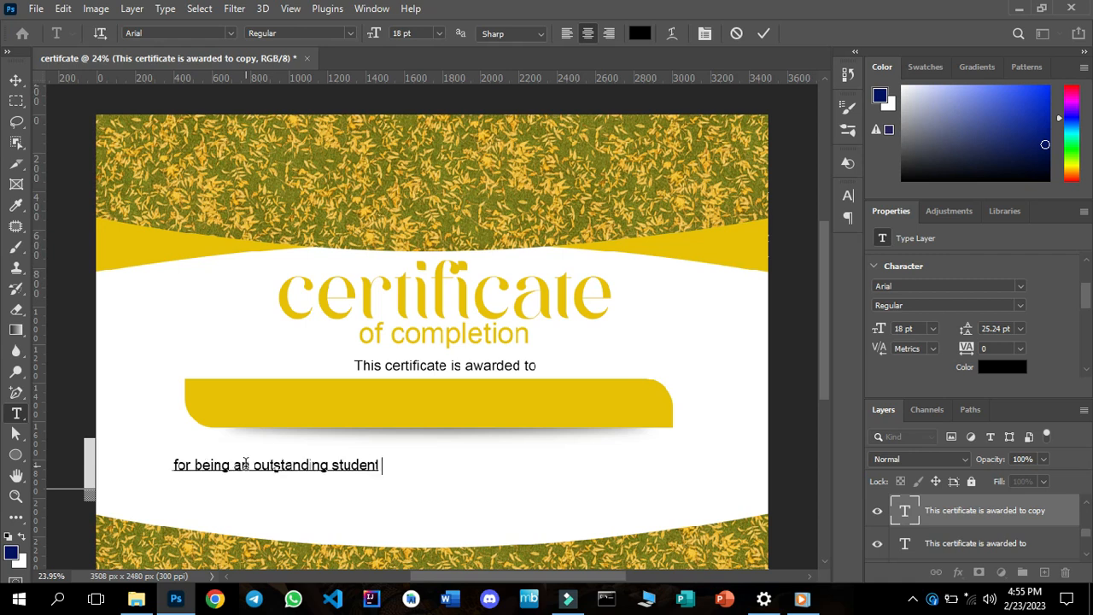
pyautogui.write('of ')
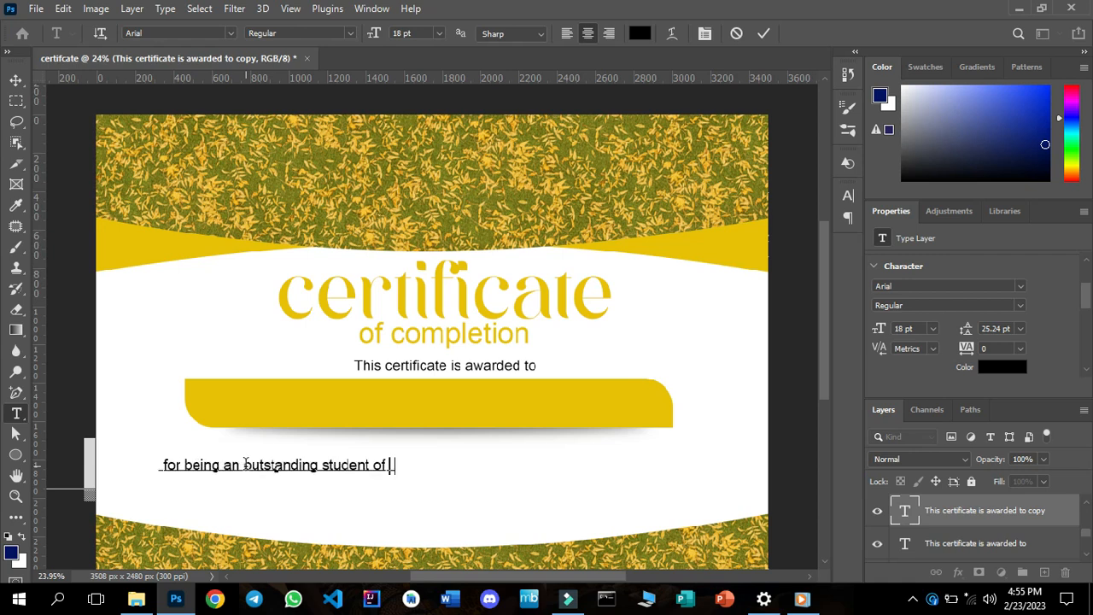
pyautogui.write('thempu')
pyautogui.write('er Scien')
pyautogui.write('ce from ')
pyautogui.write('University of Education. ')
pyautogui.write('Winneb')
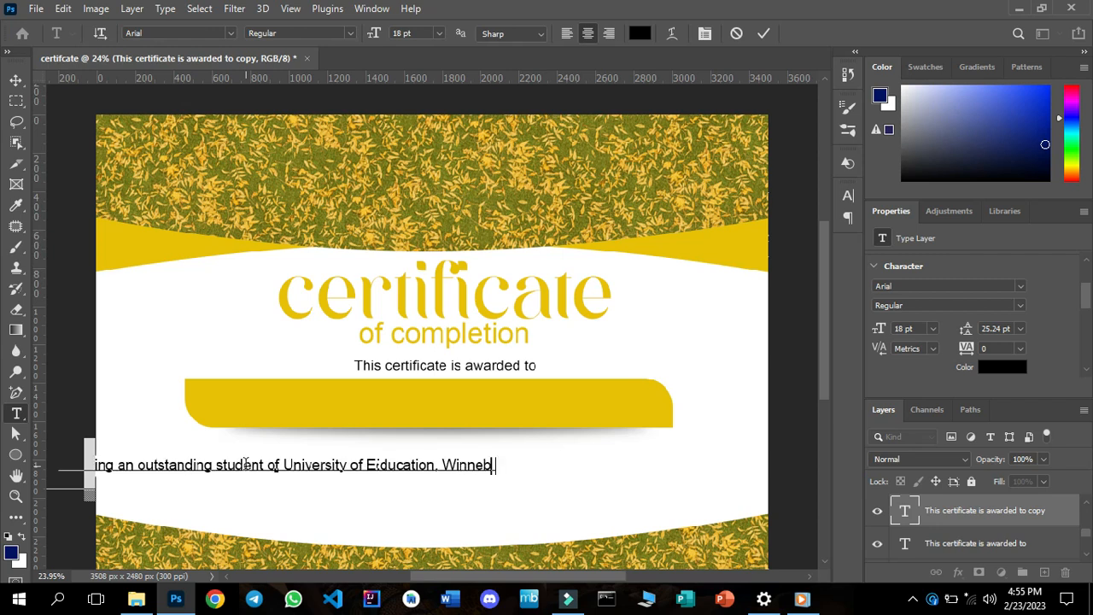
pyautogui.write('a')
# Continue the copied text with "University of Education, Winneba" and start a second line with "and".
pyautogui.press('Return')
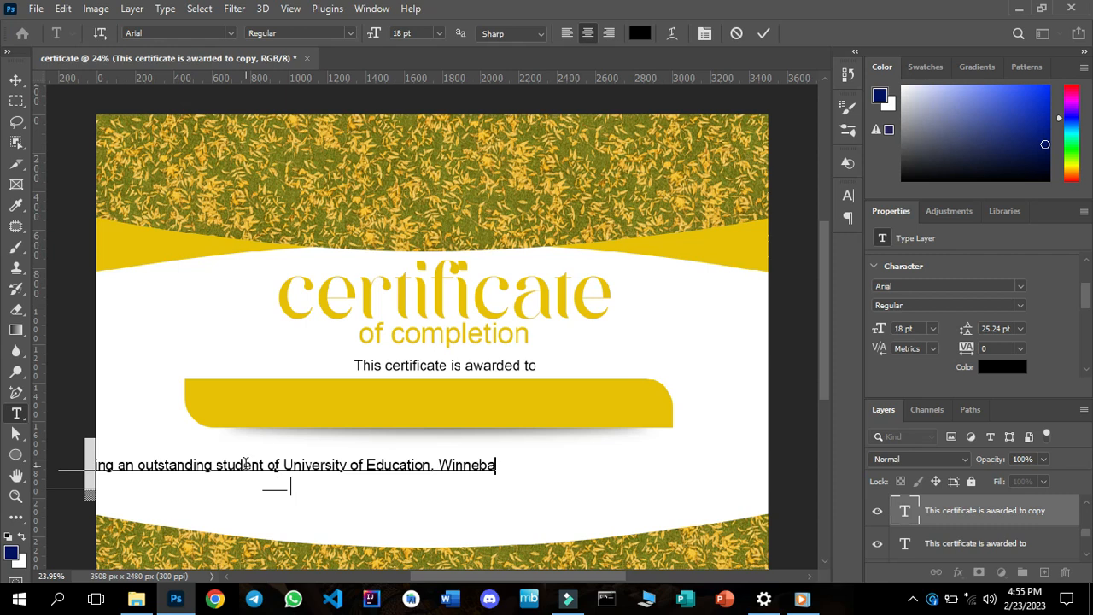
pyautogui.write('and')
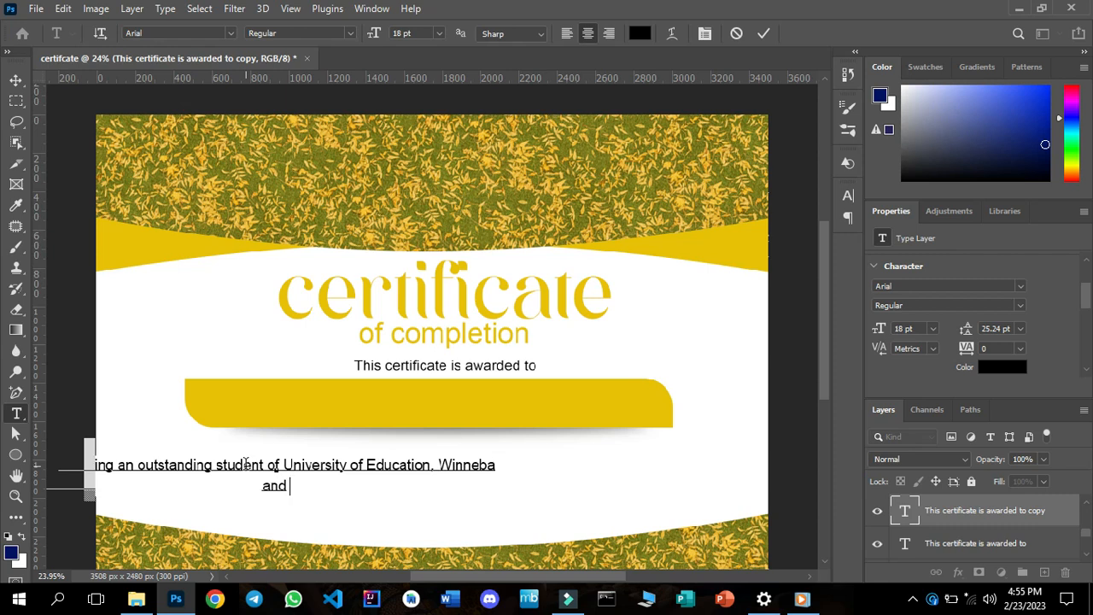